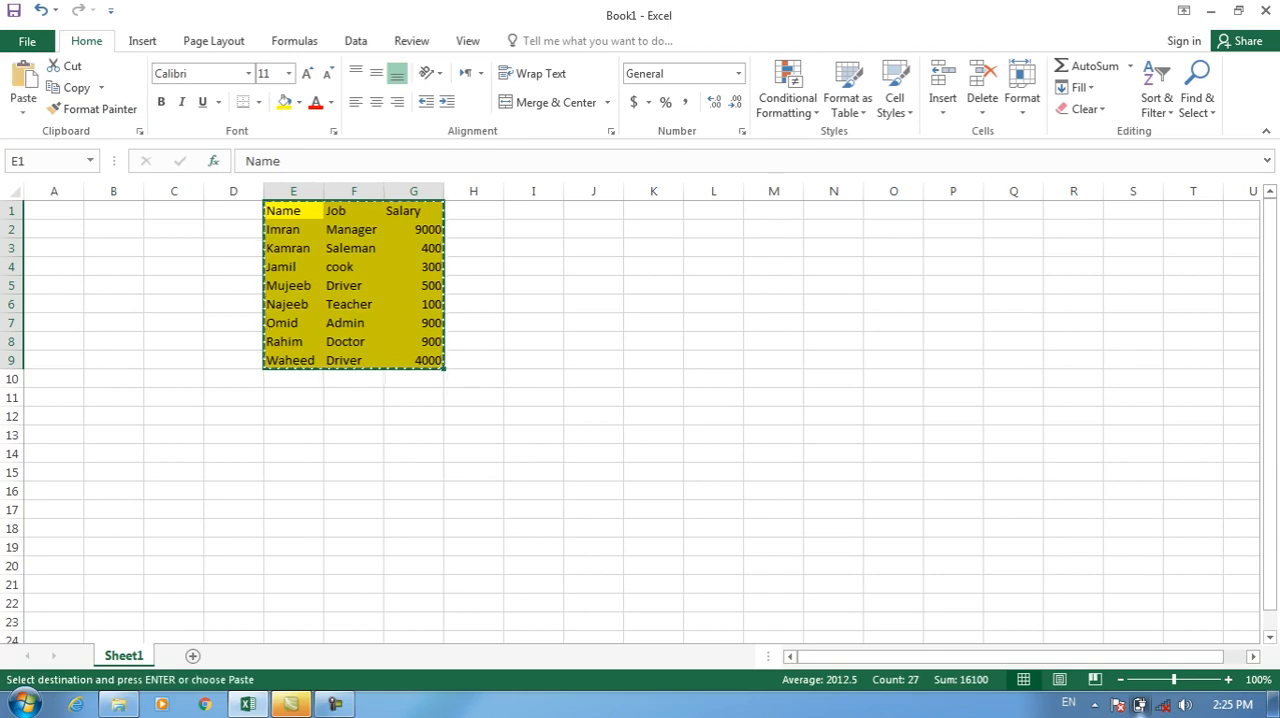
Leave Paste Special without pasting and undo the yellow fill on the table in E1:G9.
left_click(23, 106)
left_click(67, 308)
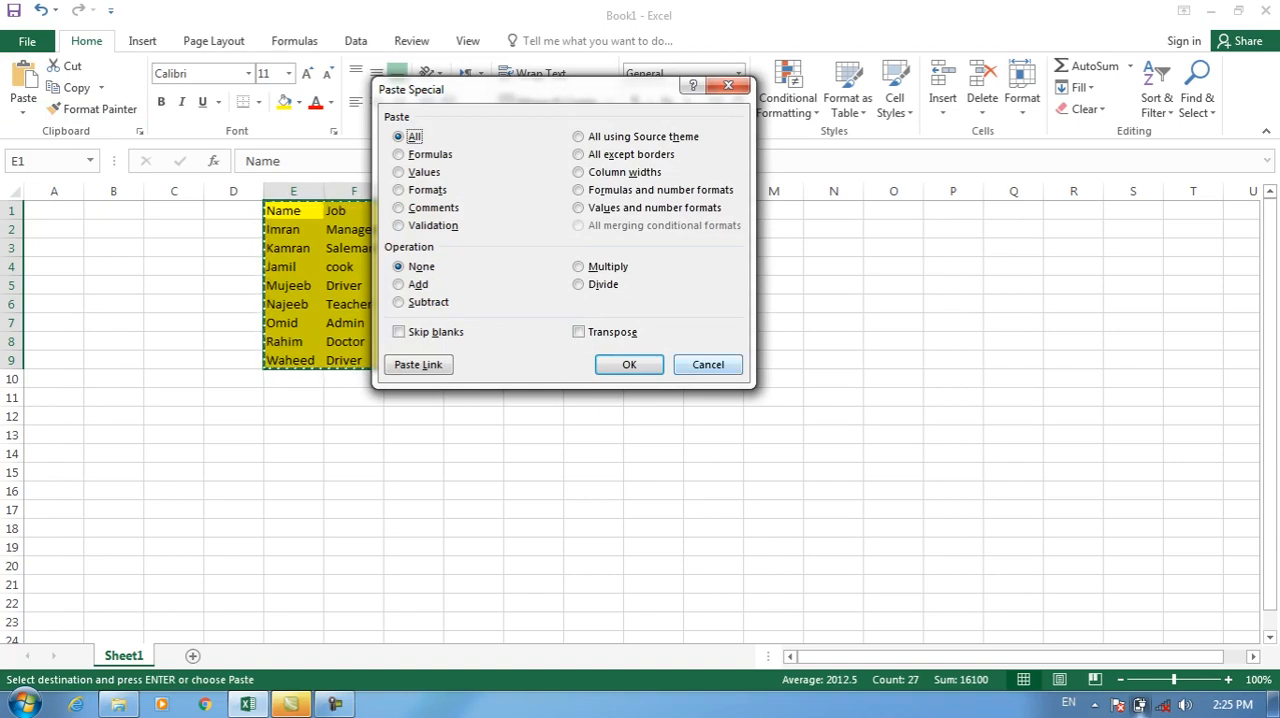
left_click(708, 365)
key("ctrl+z")
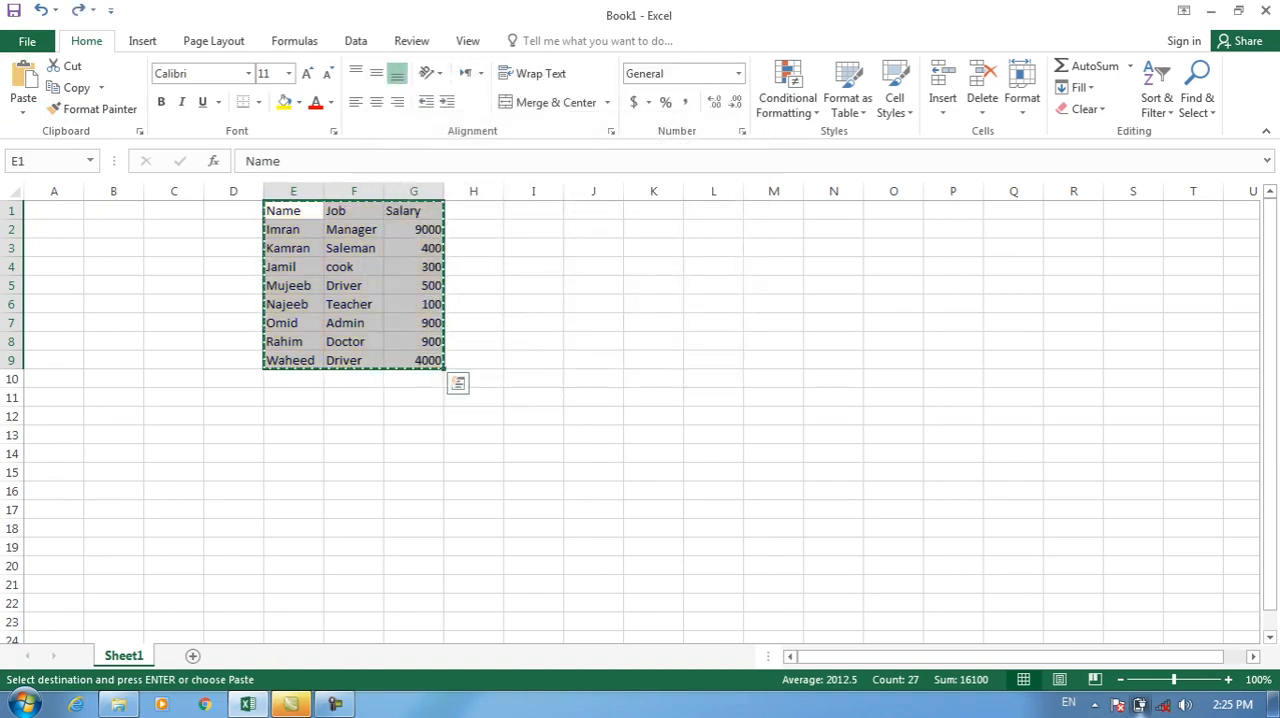
left_click(787, 98)
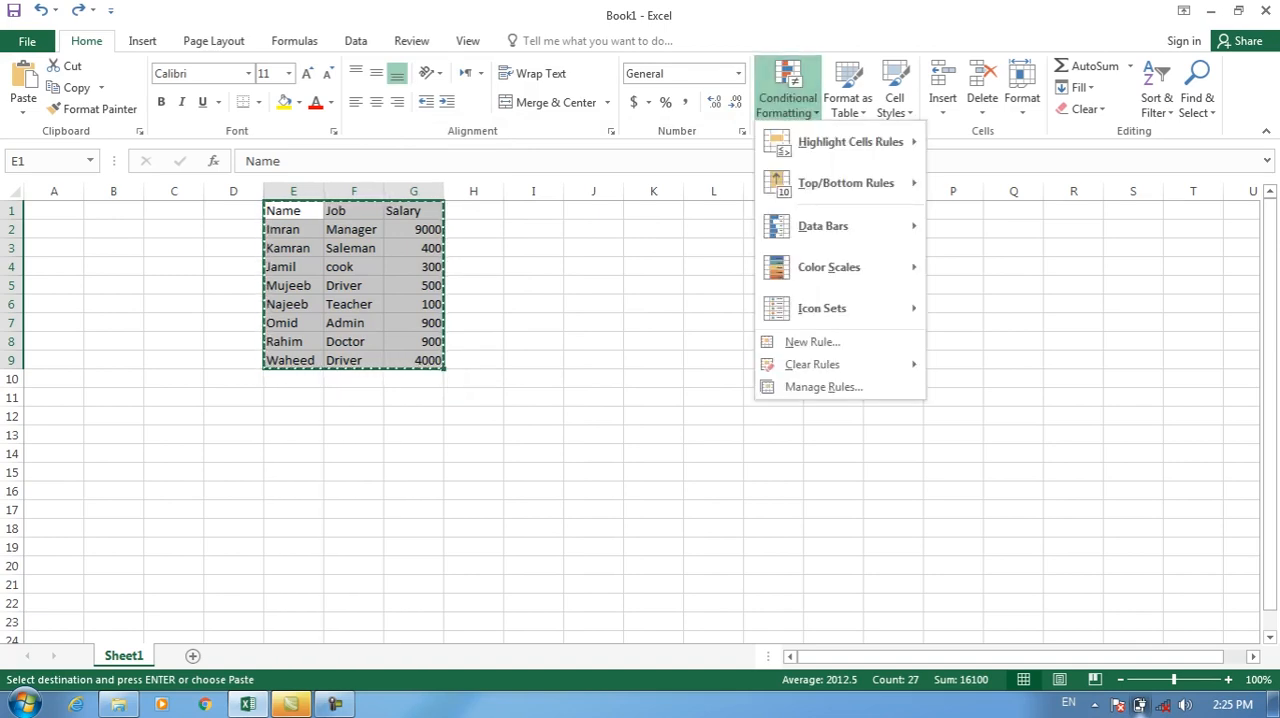
key("Escape")
left_click_drag(413, 230, 413, 361)
left_click(787, 98)
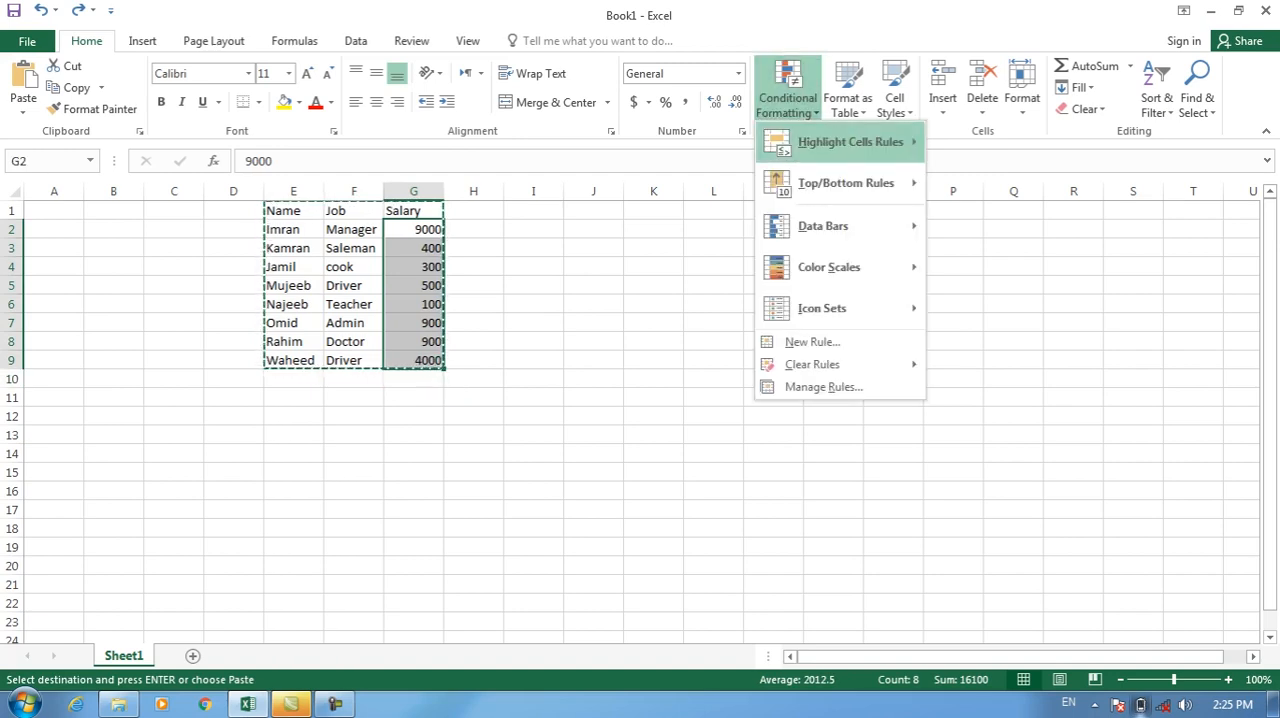
mouse_move(850, 142)
left_click(1006, 143)
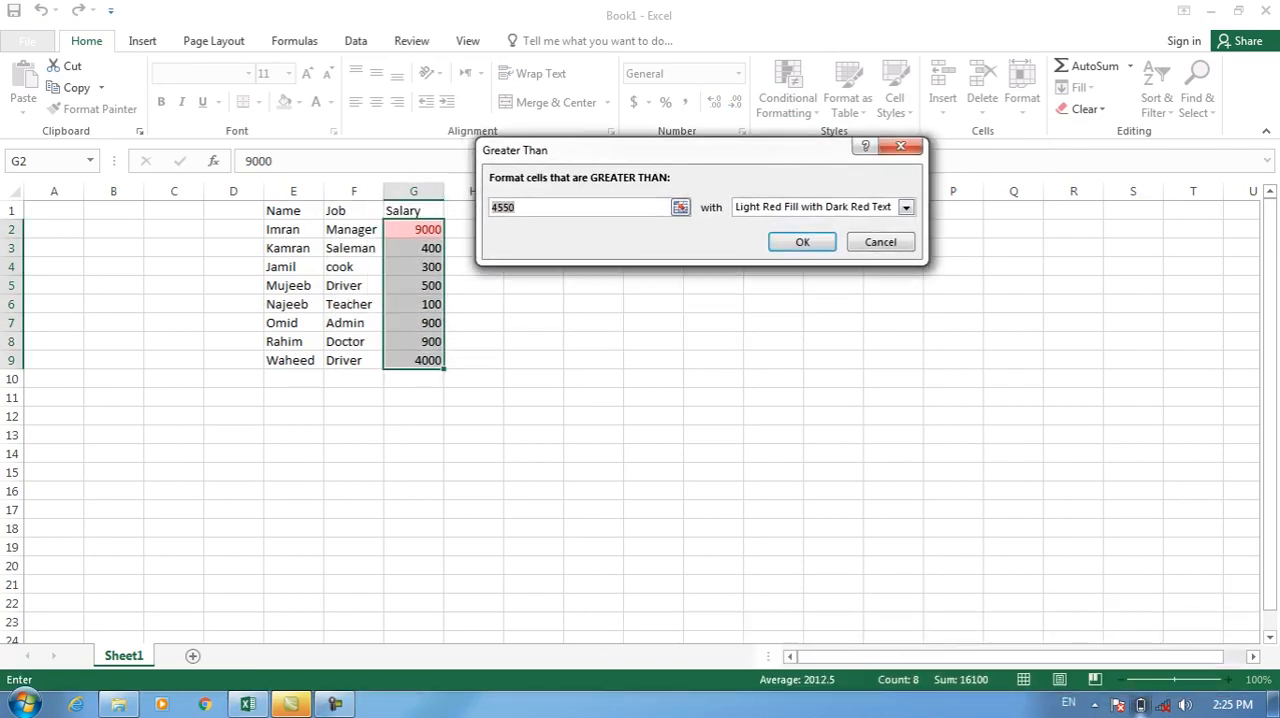
key("Escape")
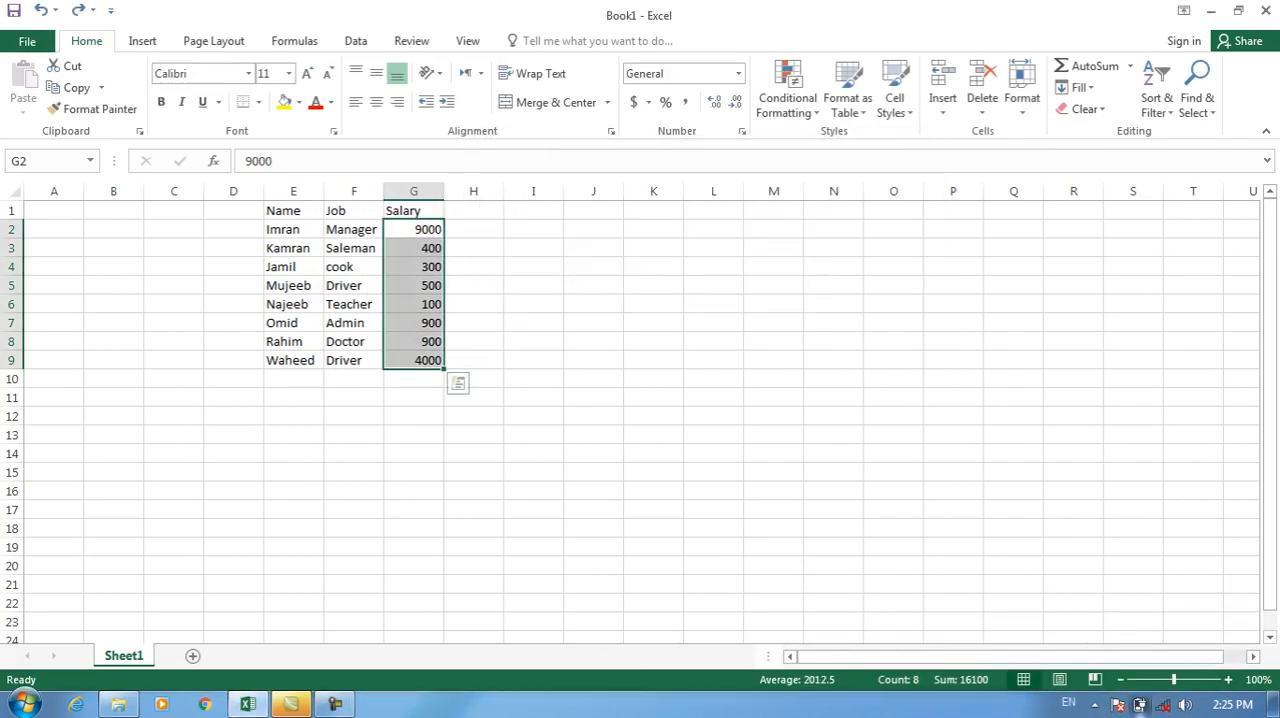
Set the salary in cell G5 to 4000.
left_click(414, 286)
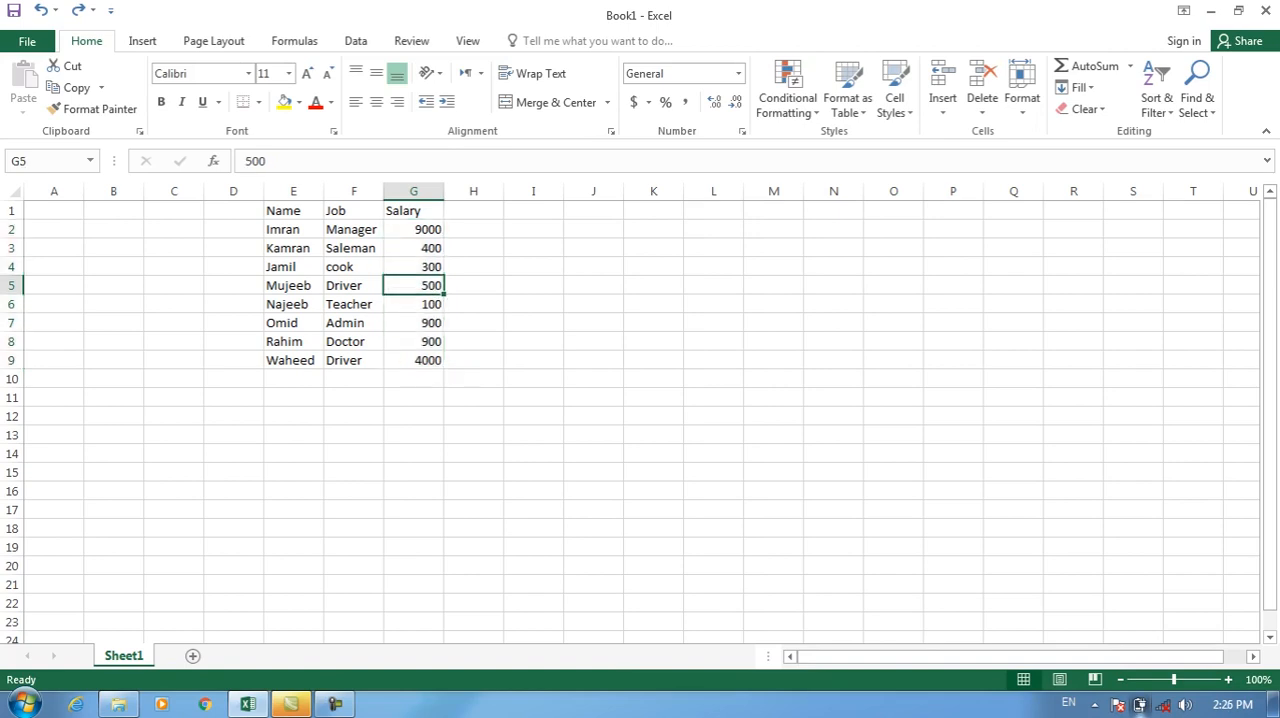
type("4000")
key("Return")
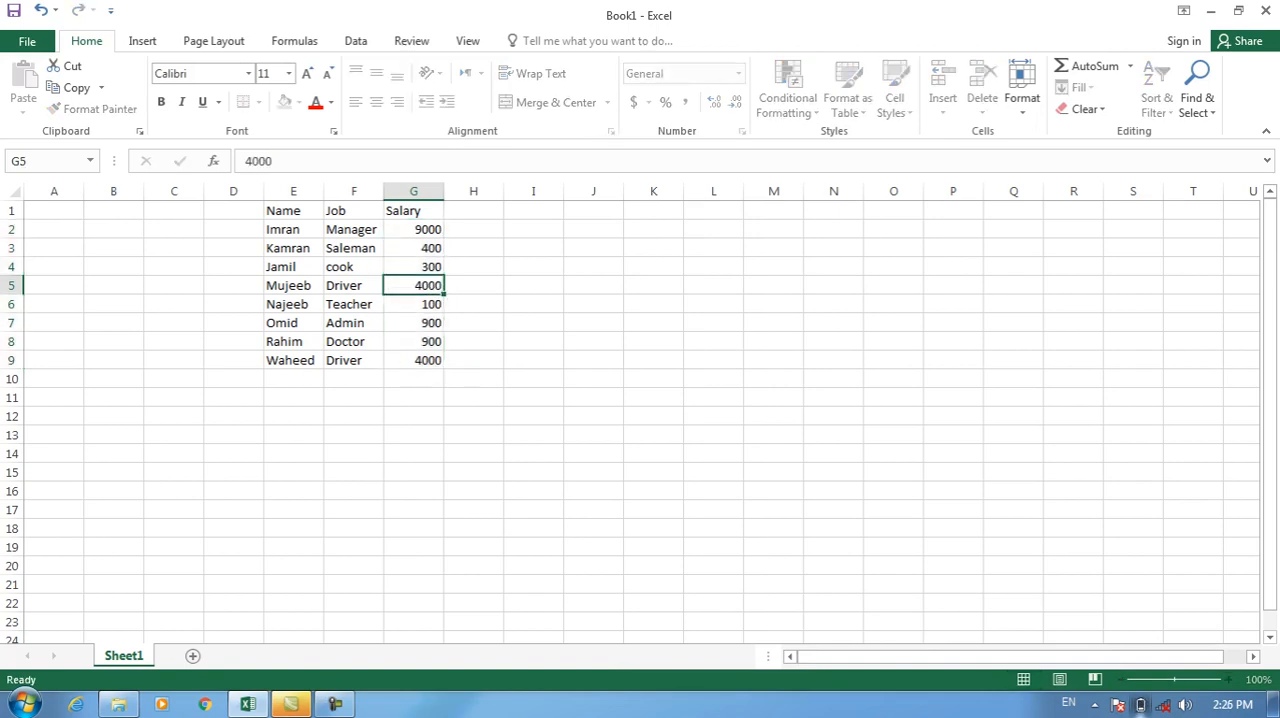
Add a conditional format to G2:G9 highlighting salaries greater than 1000 with Light Red Fill with Dark Red Text.
left_click_drag(414, 229, 414, 360)
left_click(788, 92)
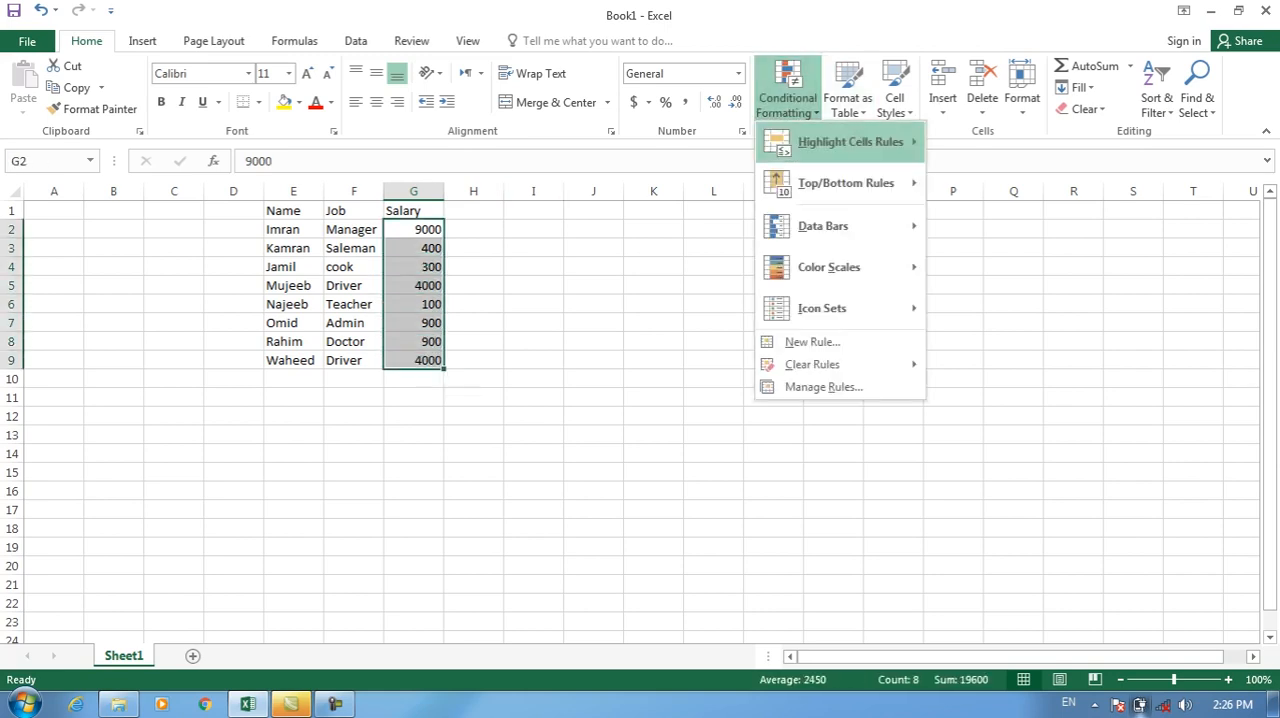
mouse_move(834, 140)
left_click(1006, 143)
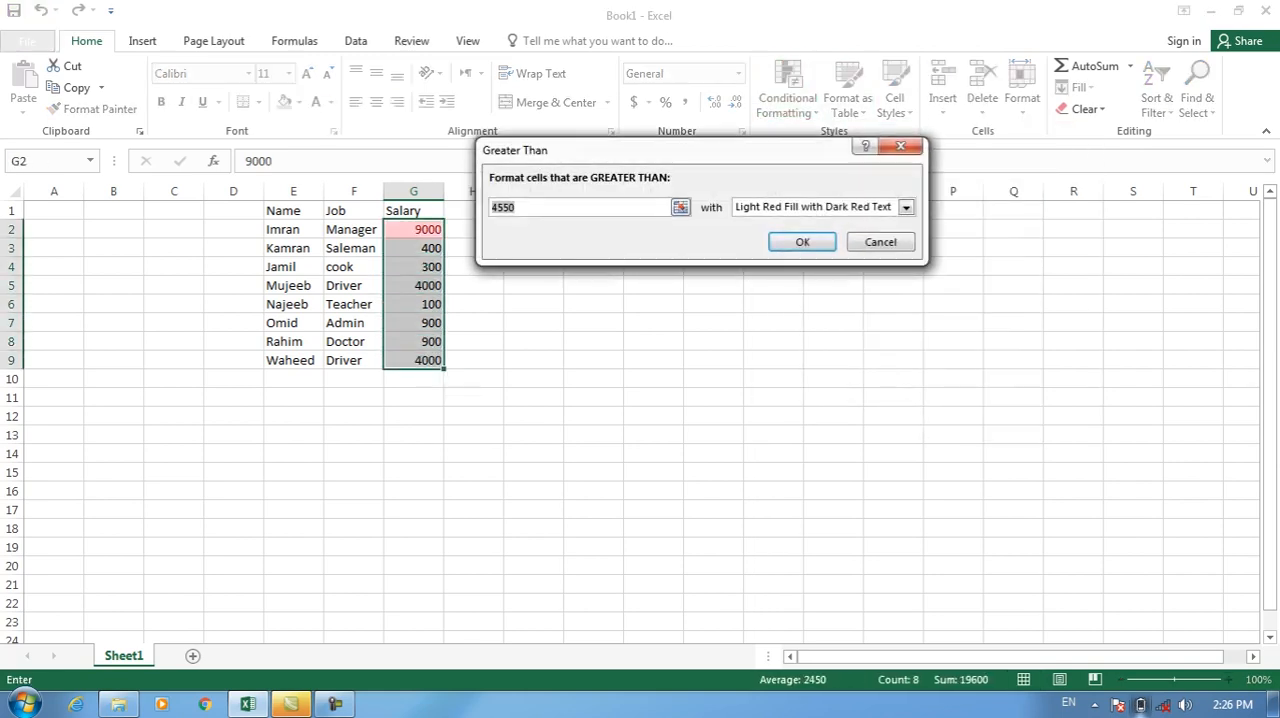
key("BackSpace")
key("BackSpace")
key("BackSpace")
key("BackSpace")
type("1000")
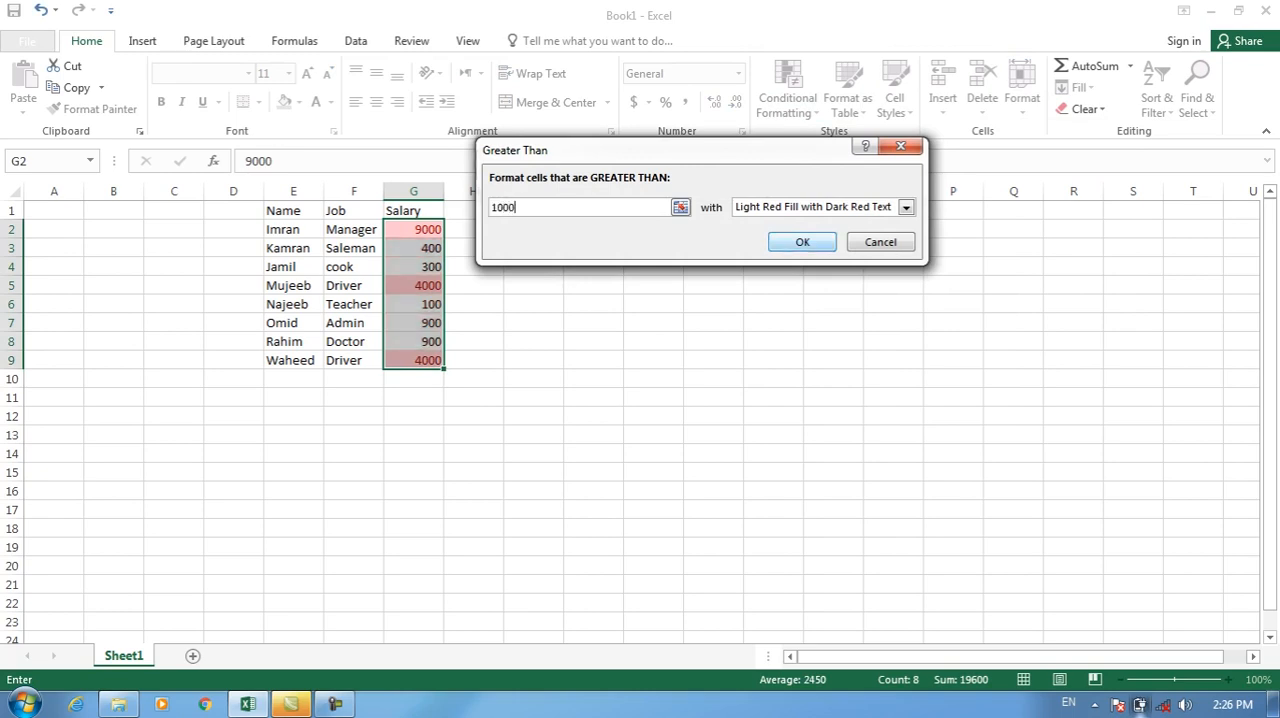
left_click(802, 242)
left_click(413, 322)
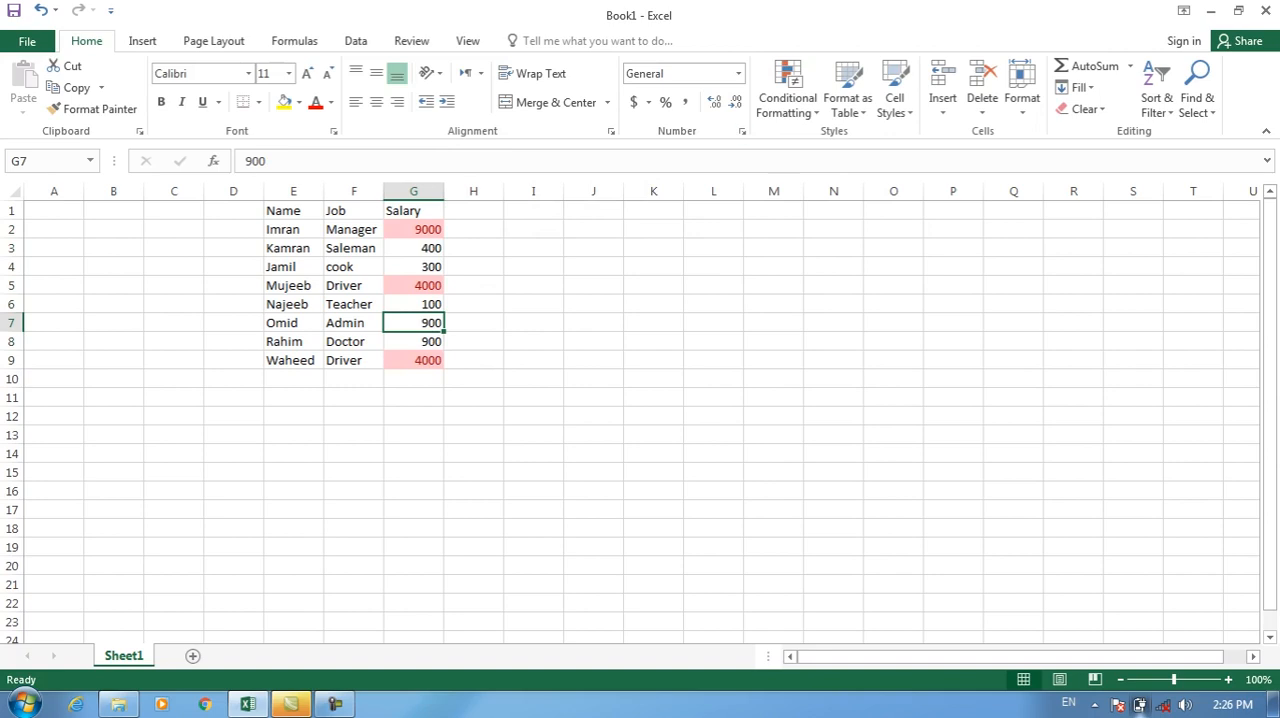
Copy G2:G9 and paste it at cell L2 with the Paste Special option All merging conditional formats.
left_click_drag(413, 230, 413, 361)
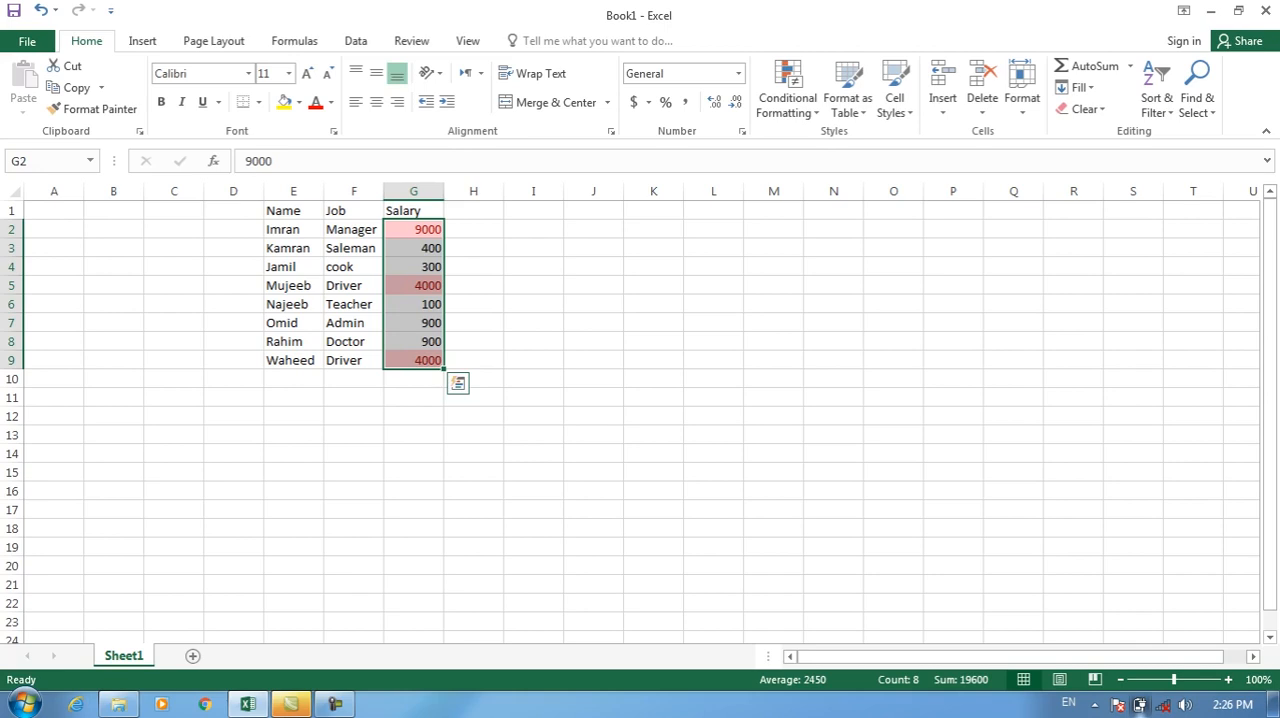
left_click(100, 88)
left_click(75, 110)
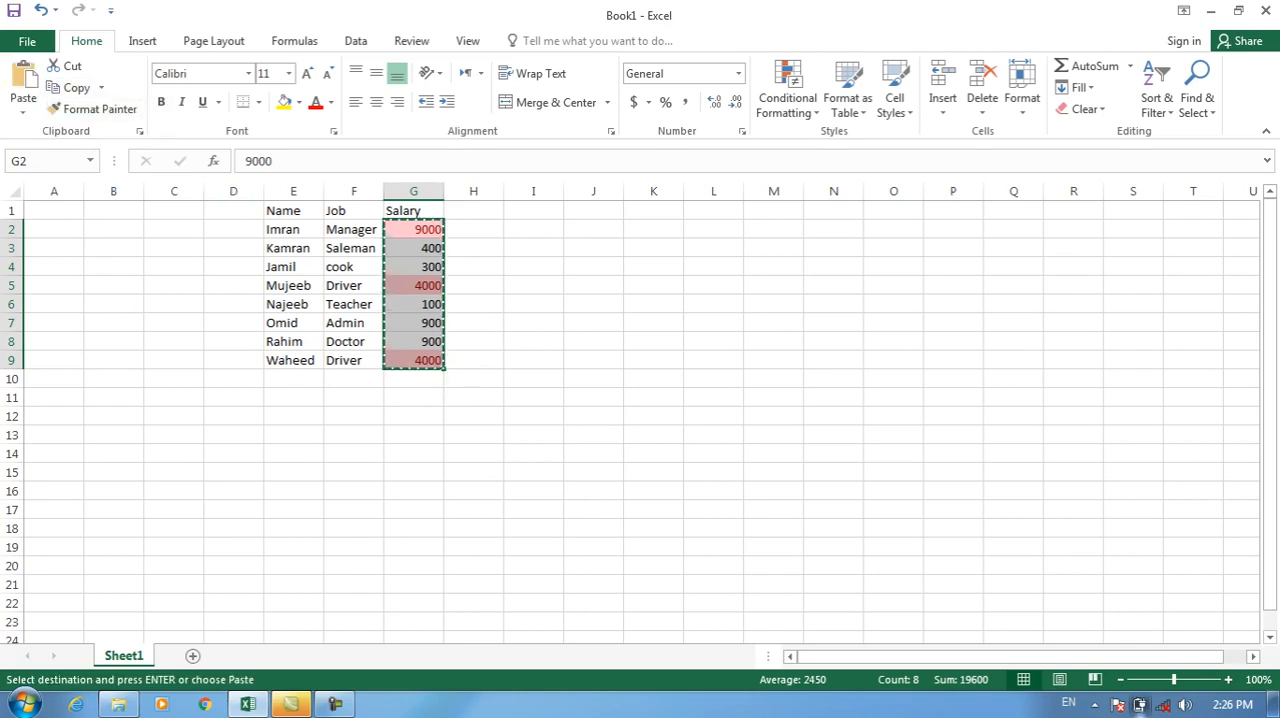
left_click(713, 229)
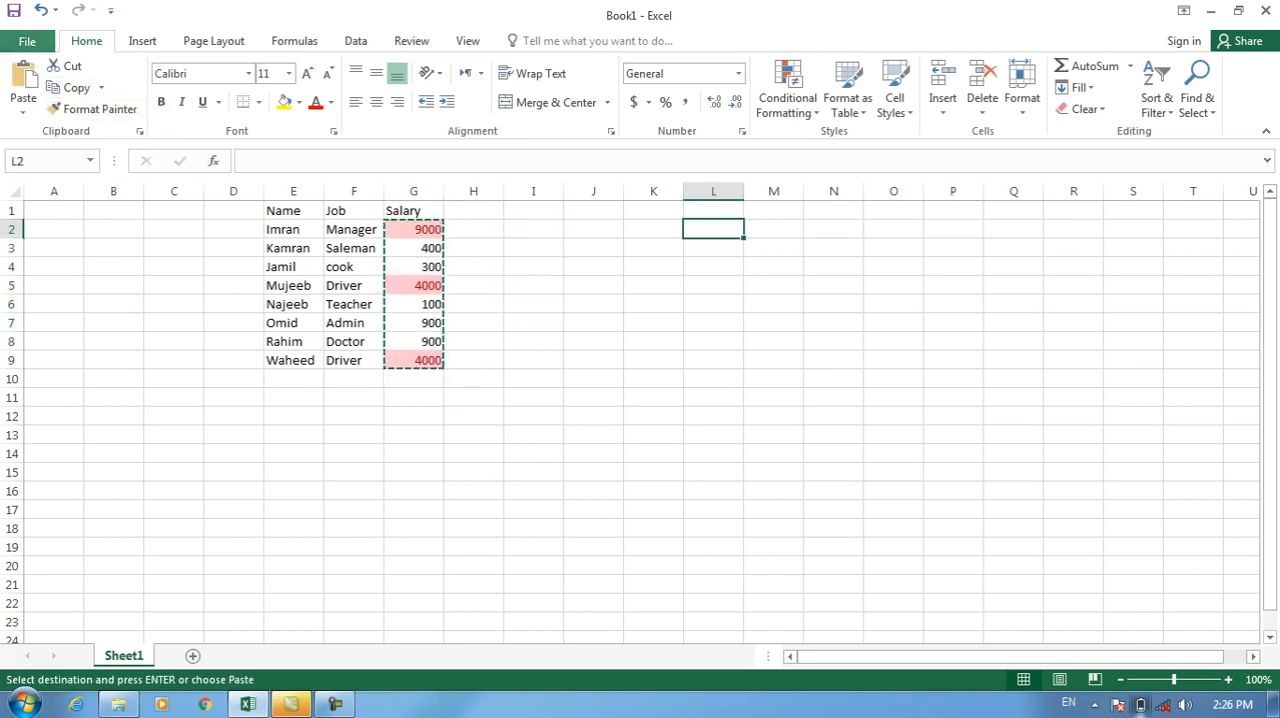
left_click(23, 112)
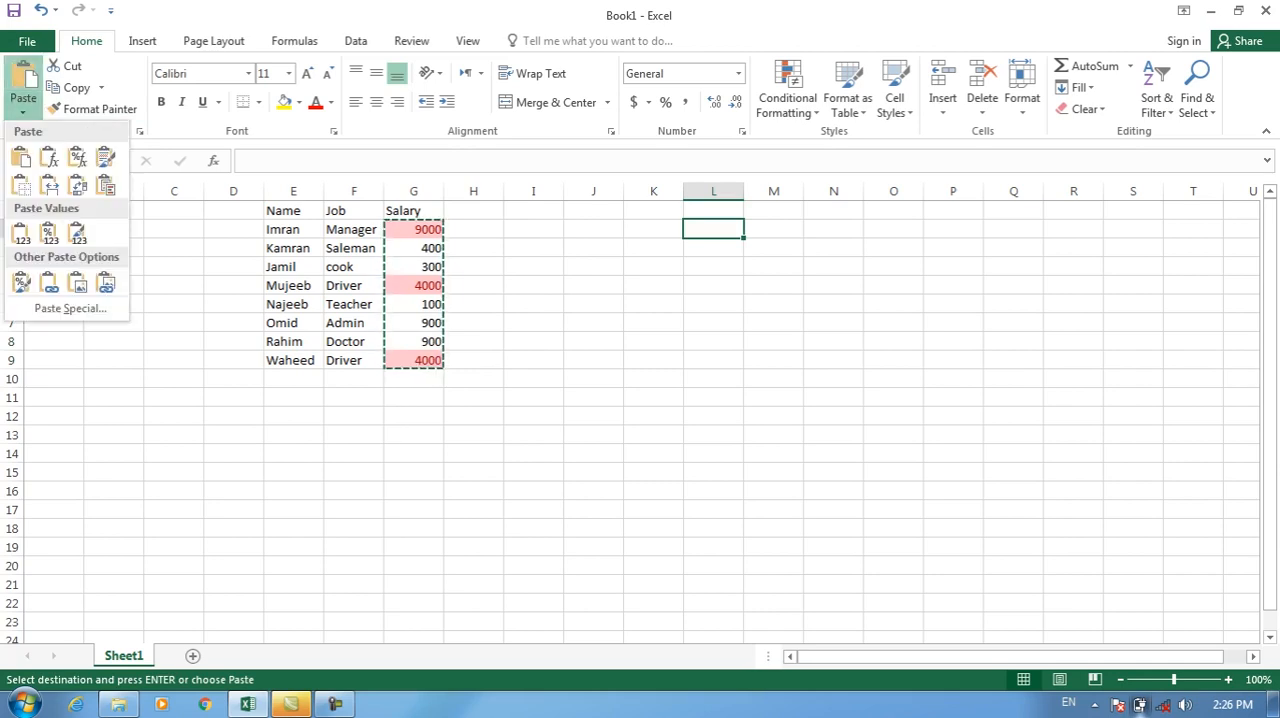
left_click(70, 308)
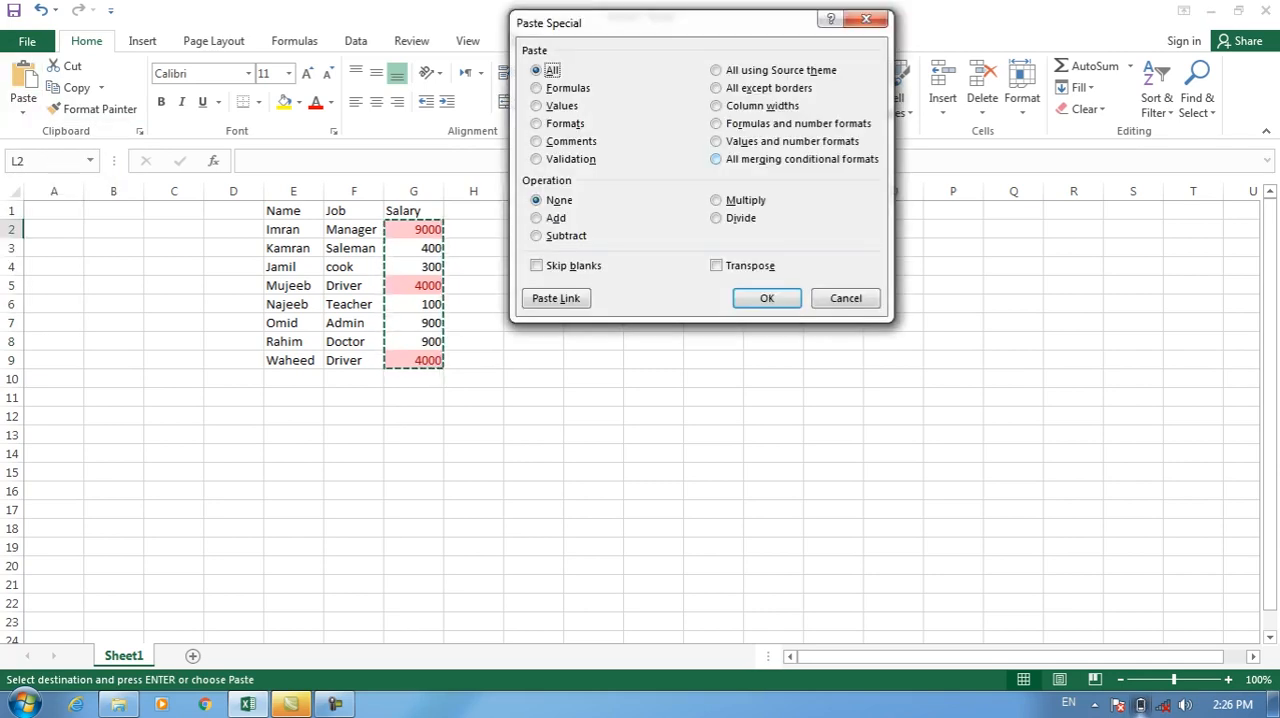
left_click(716, 159)
left_click(766, 298)
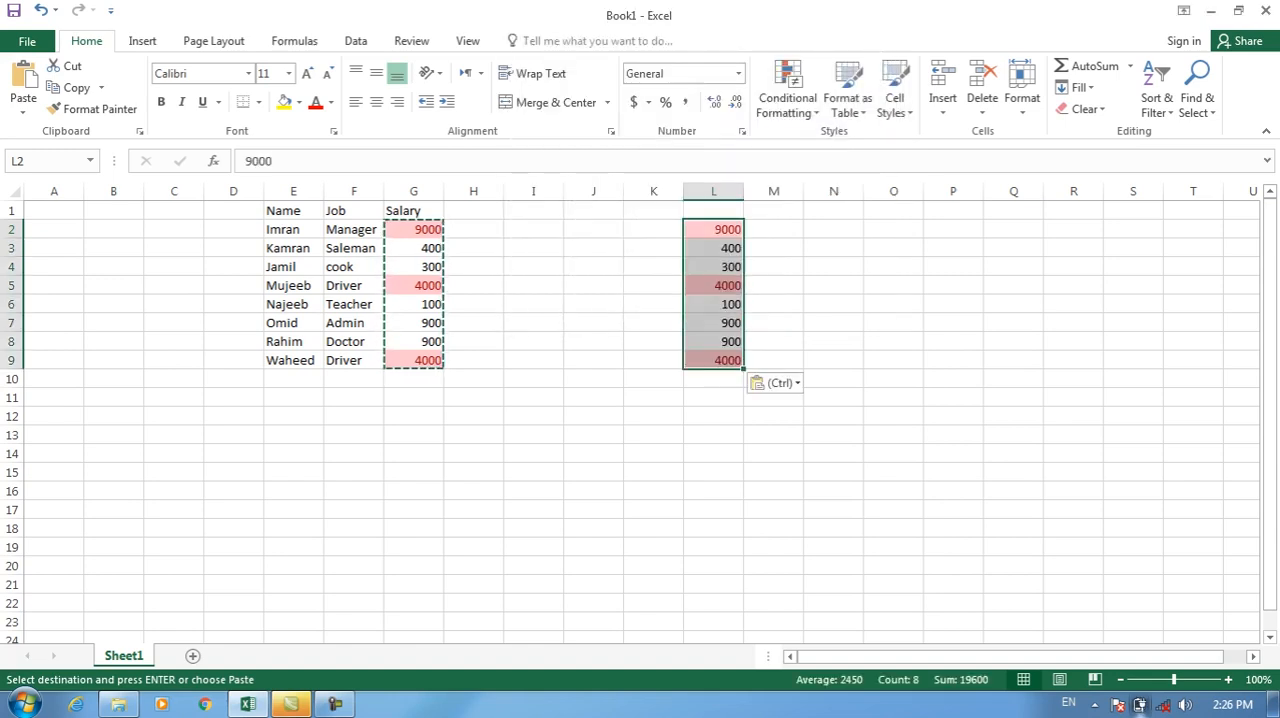
Test the pasted conditional format by entering 3000 in cell L7, and undo the entry.
left_click(714, 323)
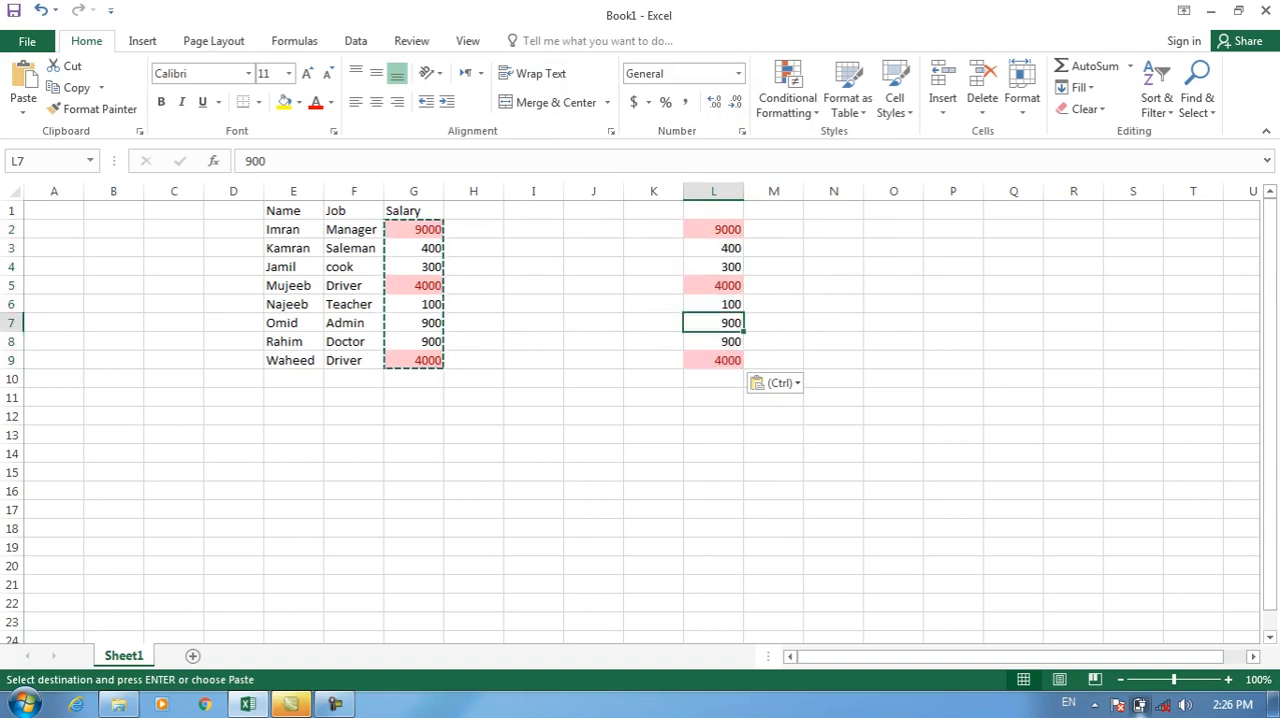
type("3000")
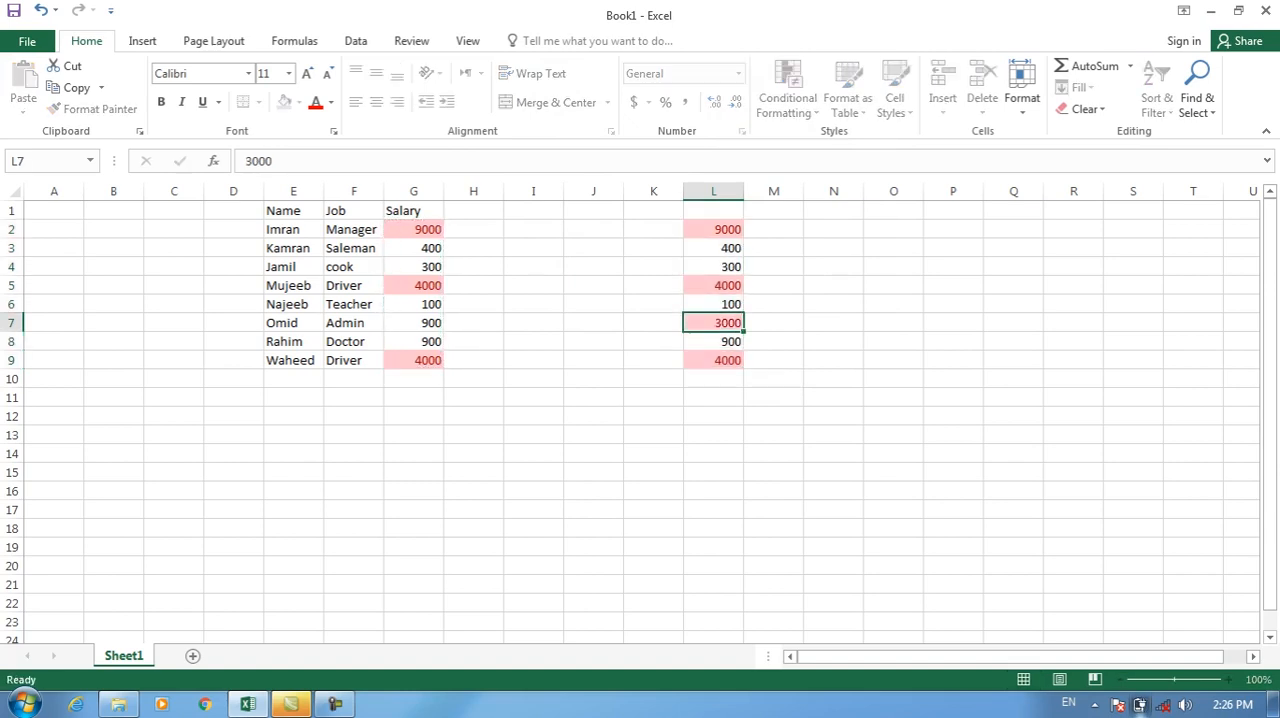
key("Return")
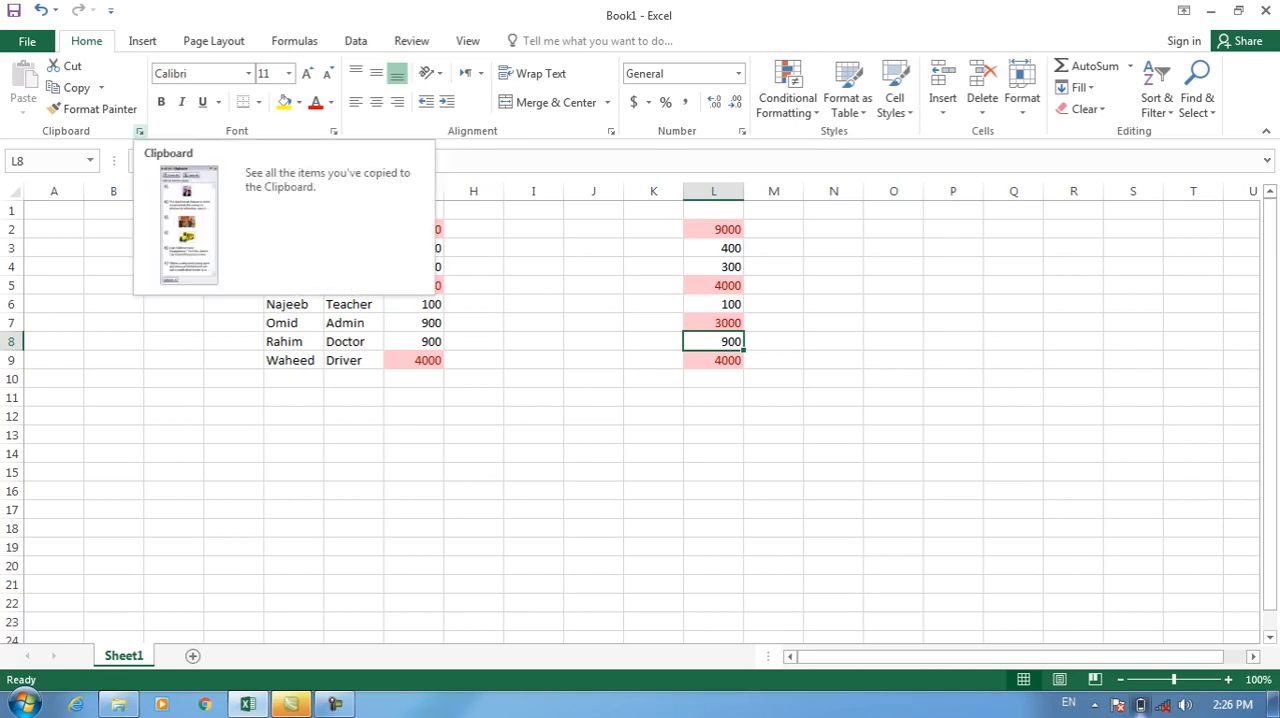
key("ctrl+z")
left_click(473, 341)
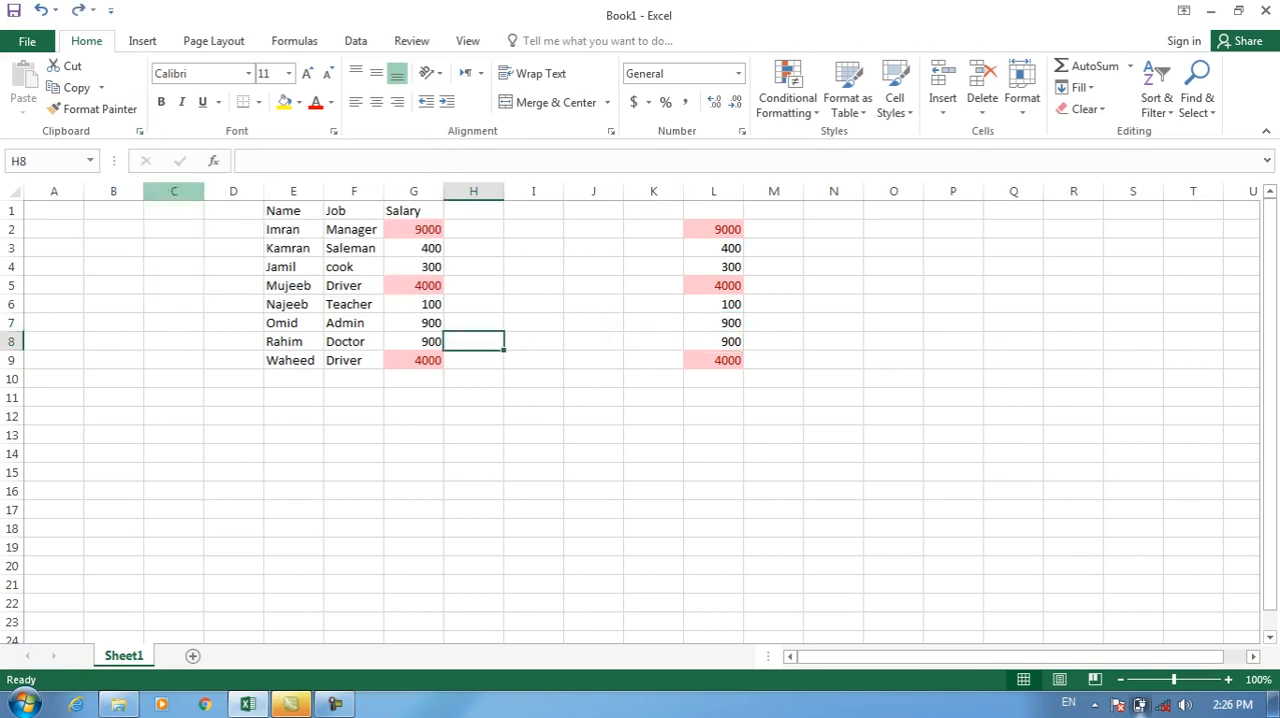
Copy the table E1:G9 and review the Operation options in Paste Special without pasting.
left_click_drag(285, 210, 425, 360)
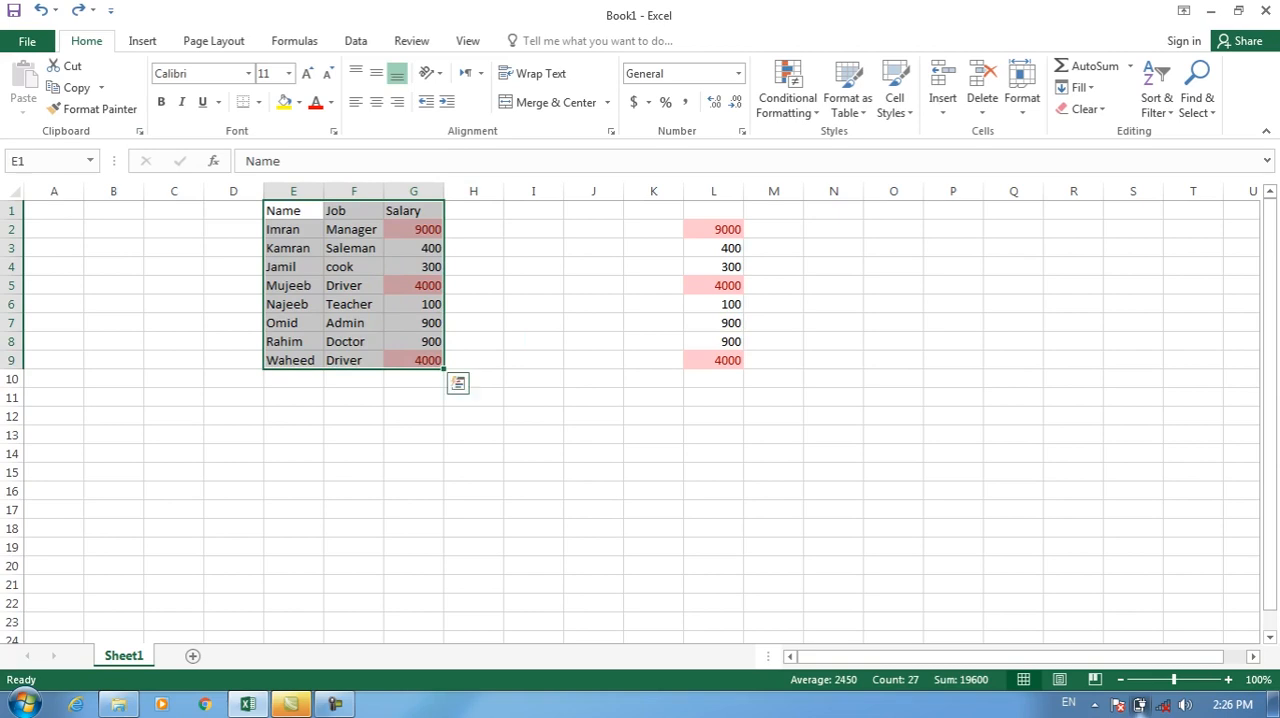
key("ctrl+c")
left_click(23, 112)
left_click(60, 310)
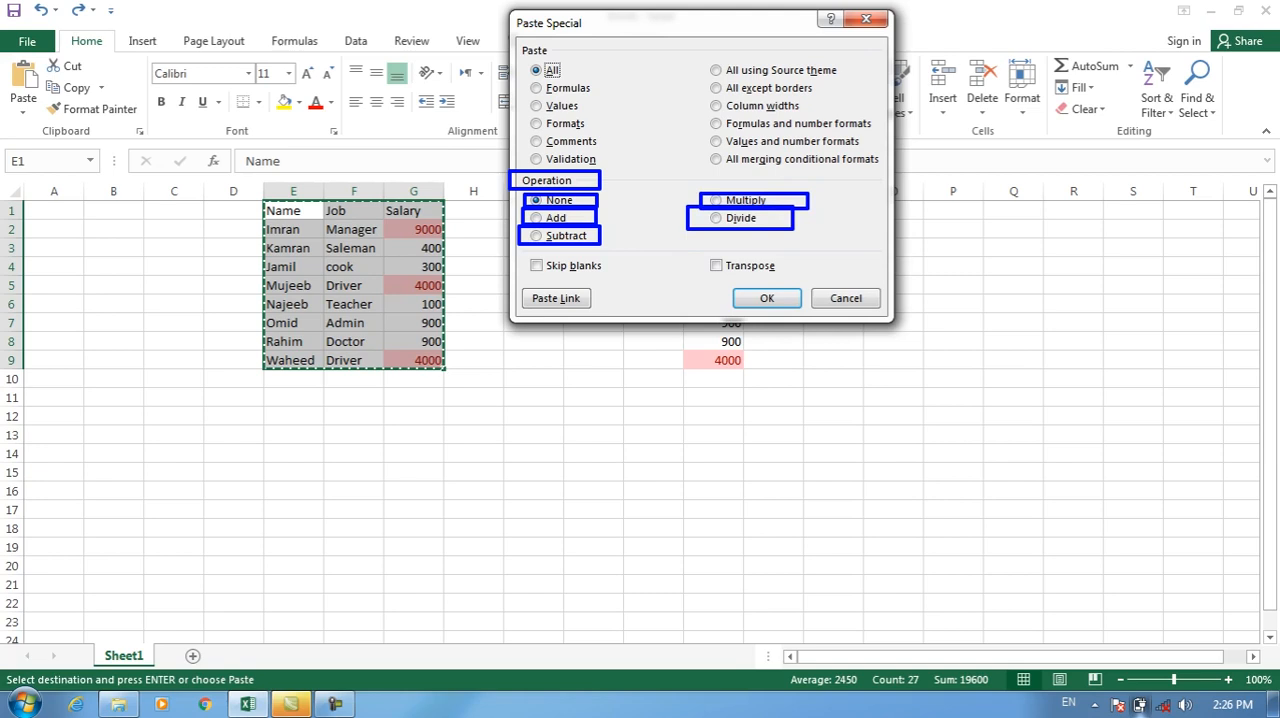
left_click(846, 298)
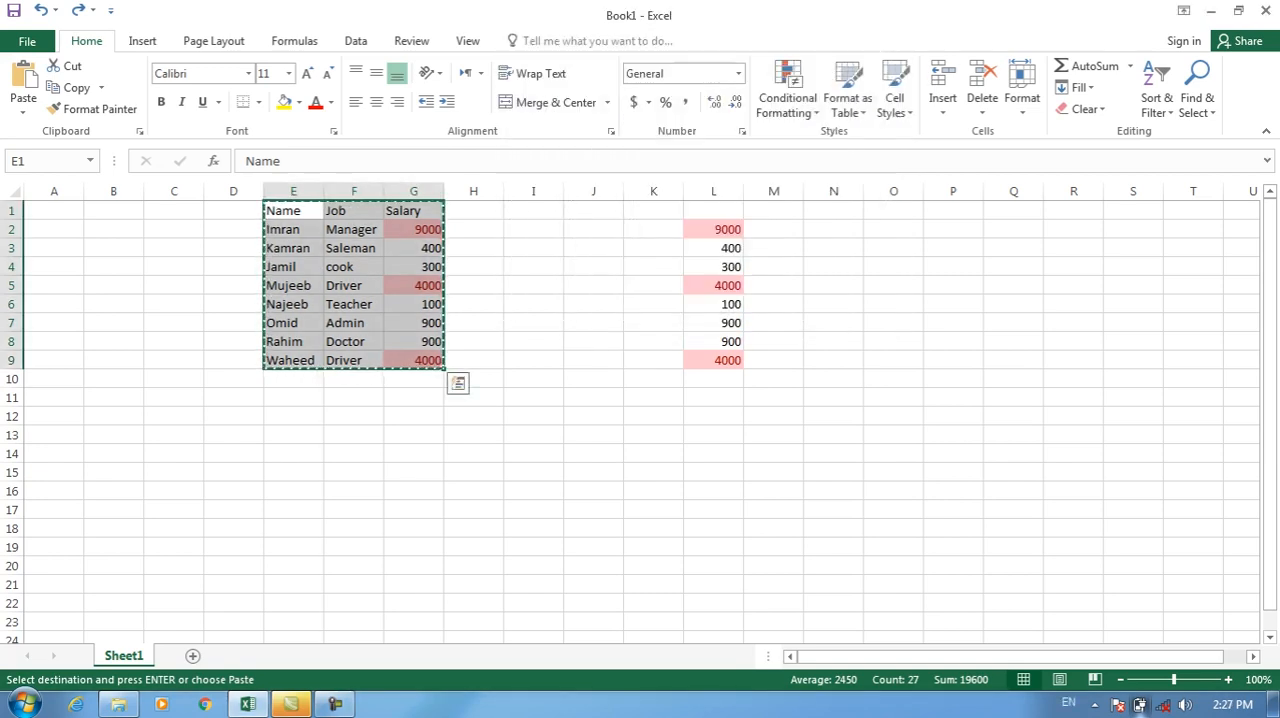
left_click(533, 435)
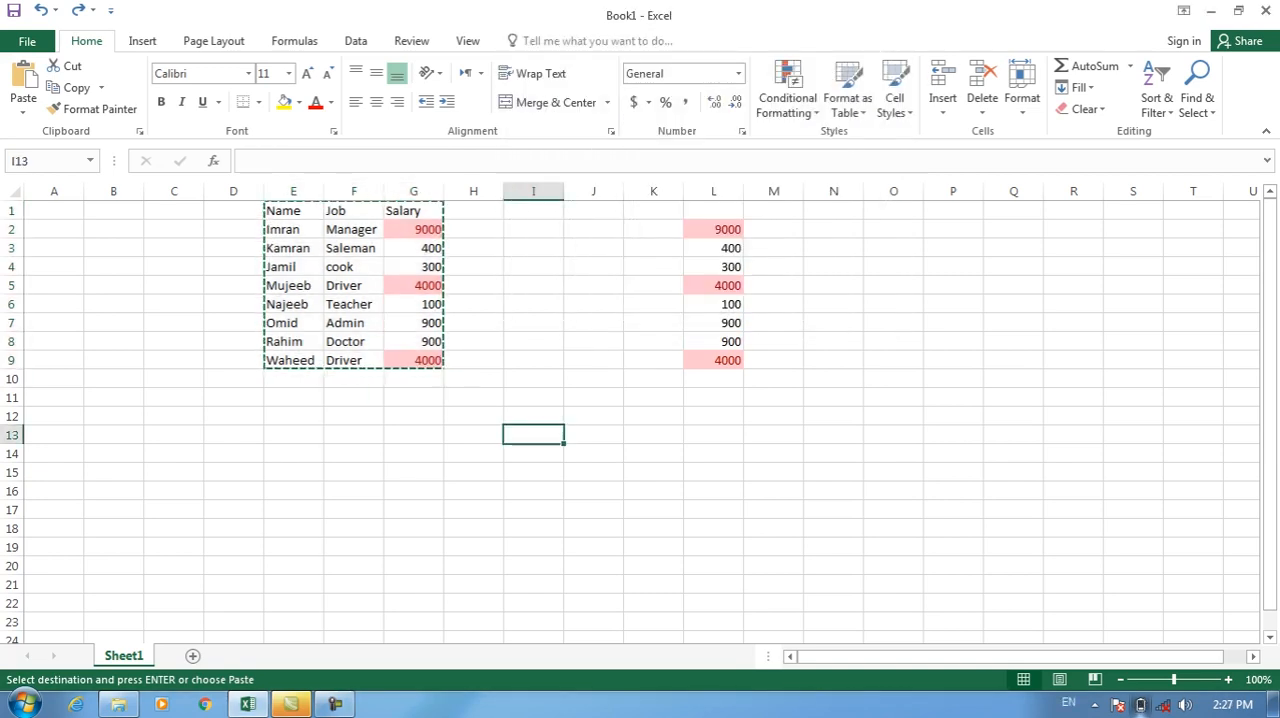
Add a new worksheet and enter 900 in cell E5 and 4000 in cell K7.
left_click(193, 656)
left_click(293, 285)
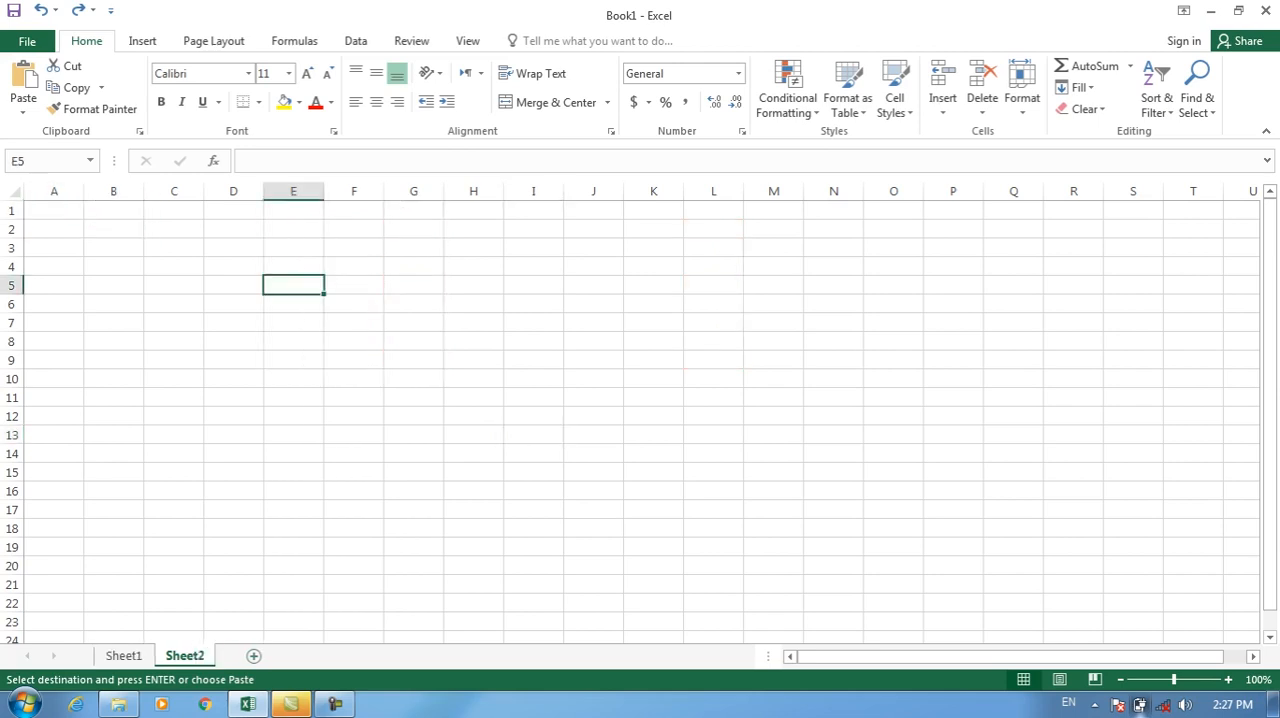
type("9000")
key("BackSpace")
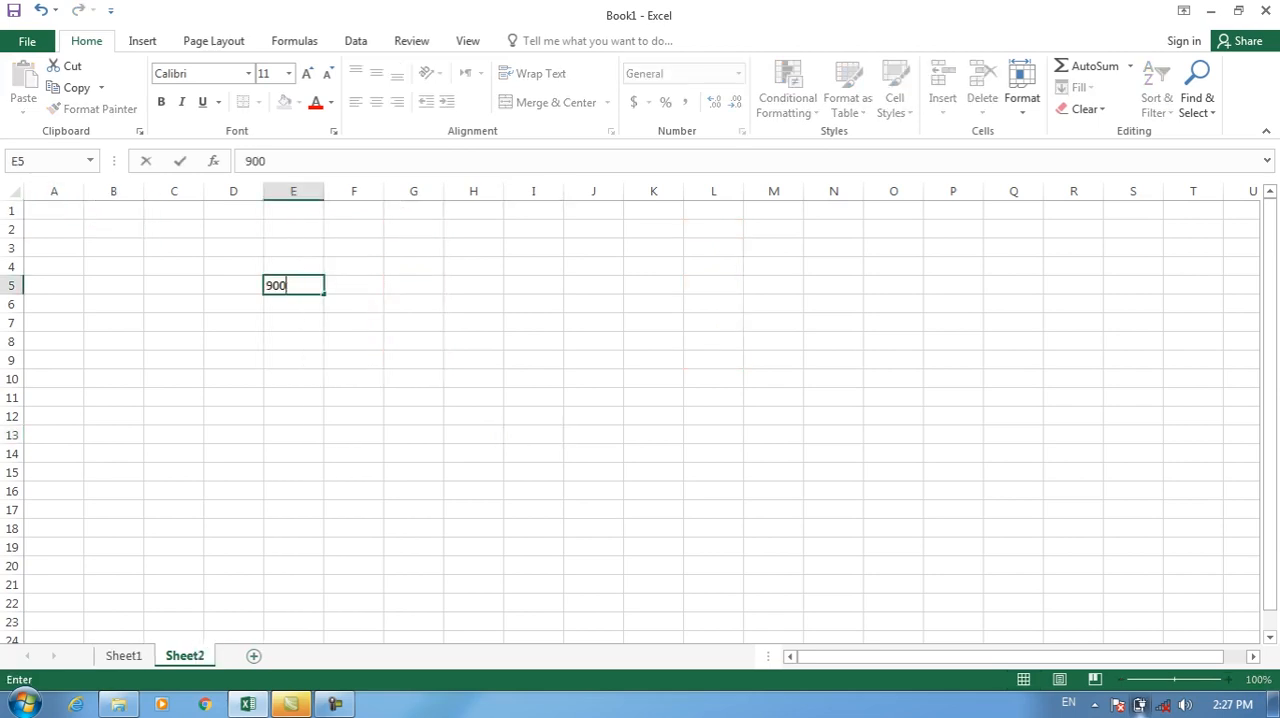
key("Right")
key("Right")
key("Right")
key("Right")
key("Down")
key("Down")
key("Right")
key("Right")
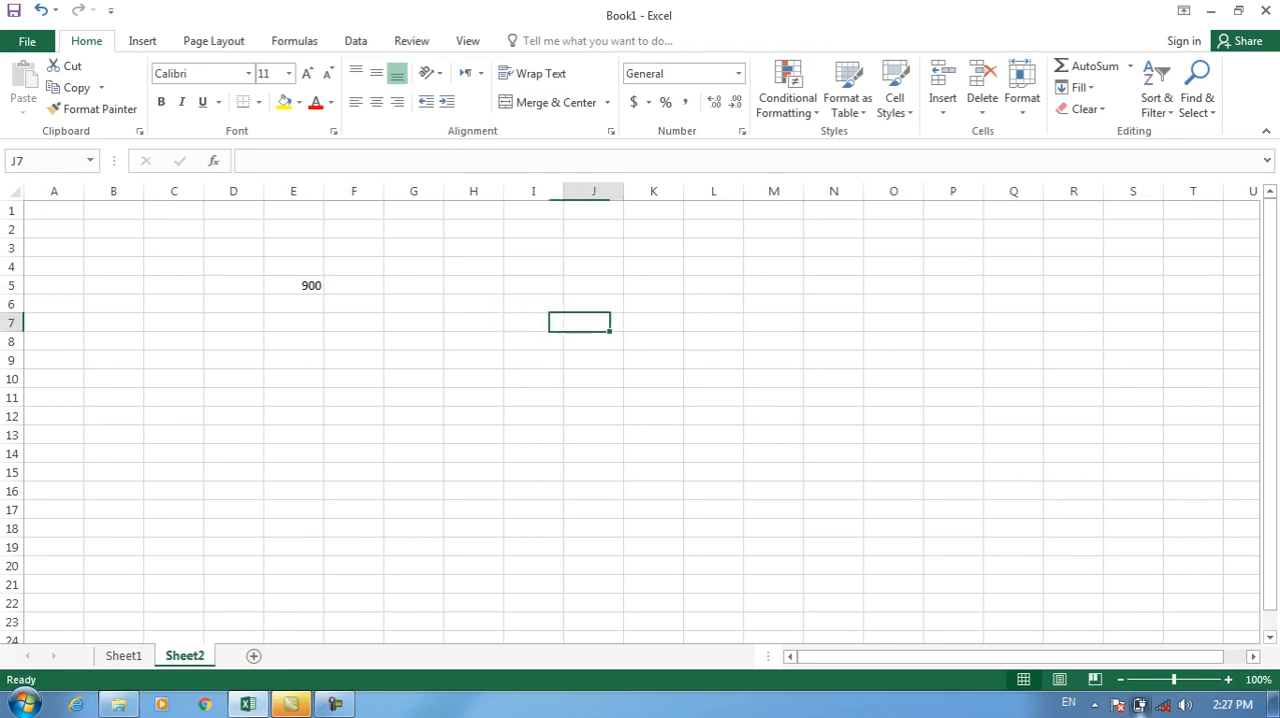
type("4000")
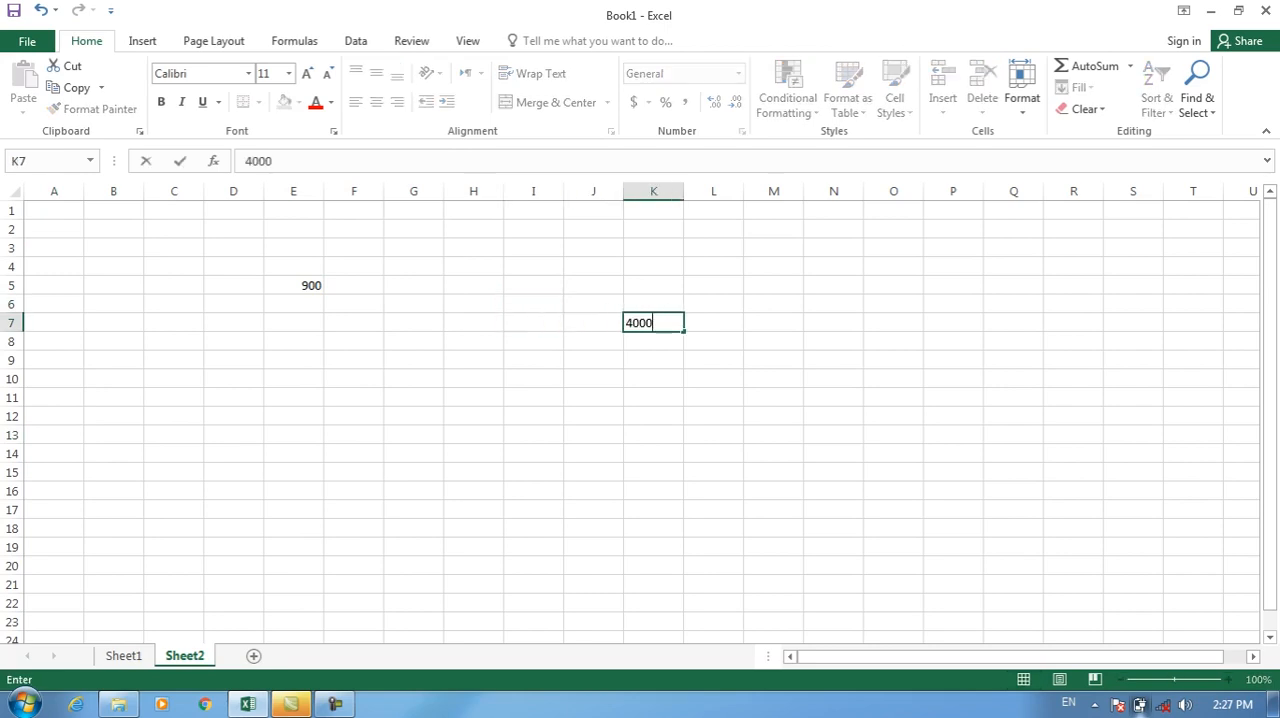
Copy E5 and paste it onto K7 with the Paste Special Add operation, and undo the addition.
left_click(293, 285)
key("ctrl+c")
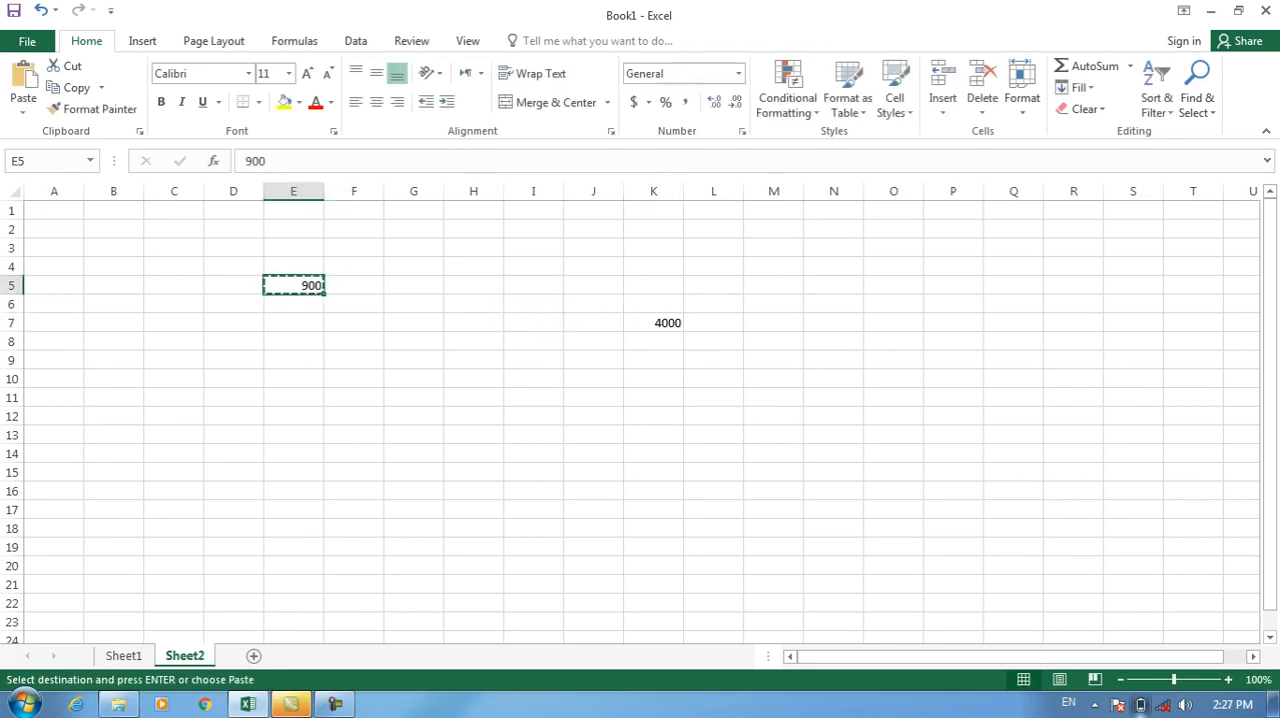
left_click(653, 323)
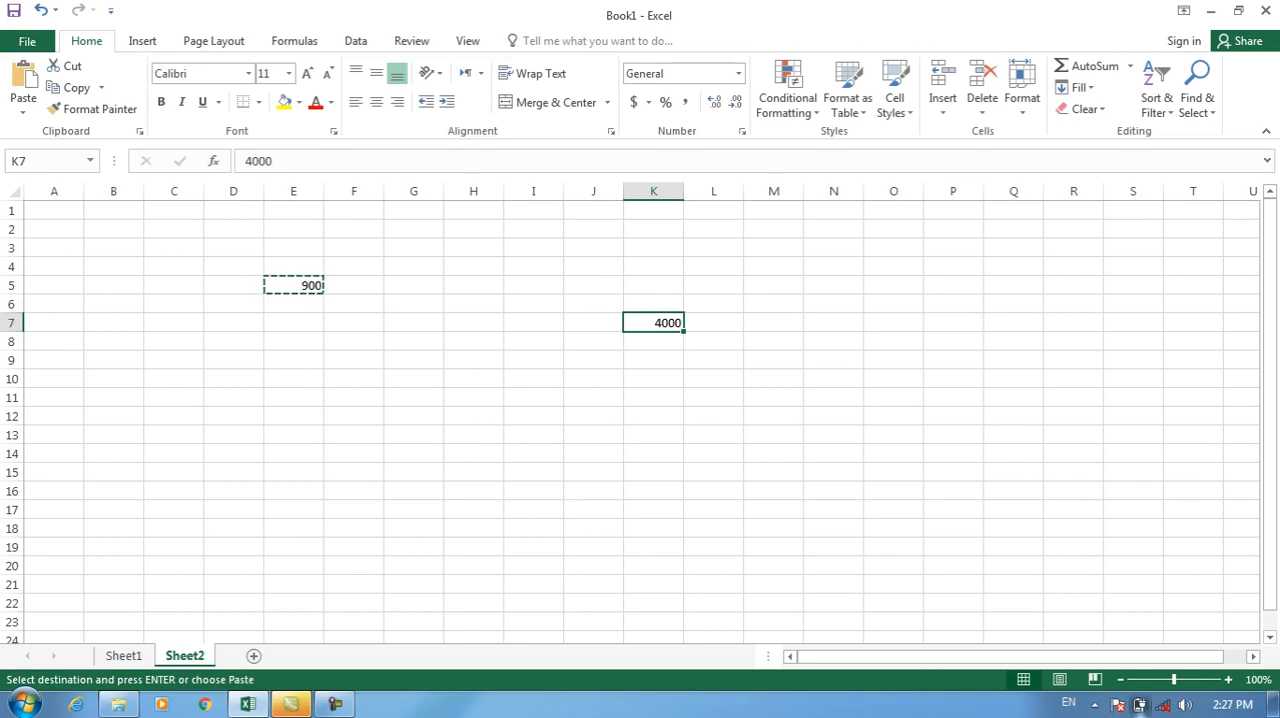
left_click(23, 105)
left_click(66, 309)
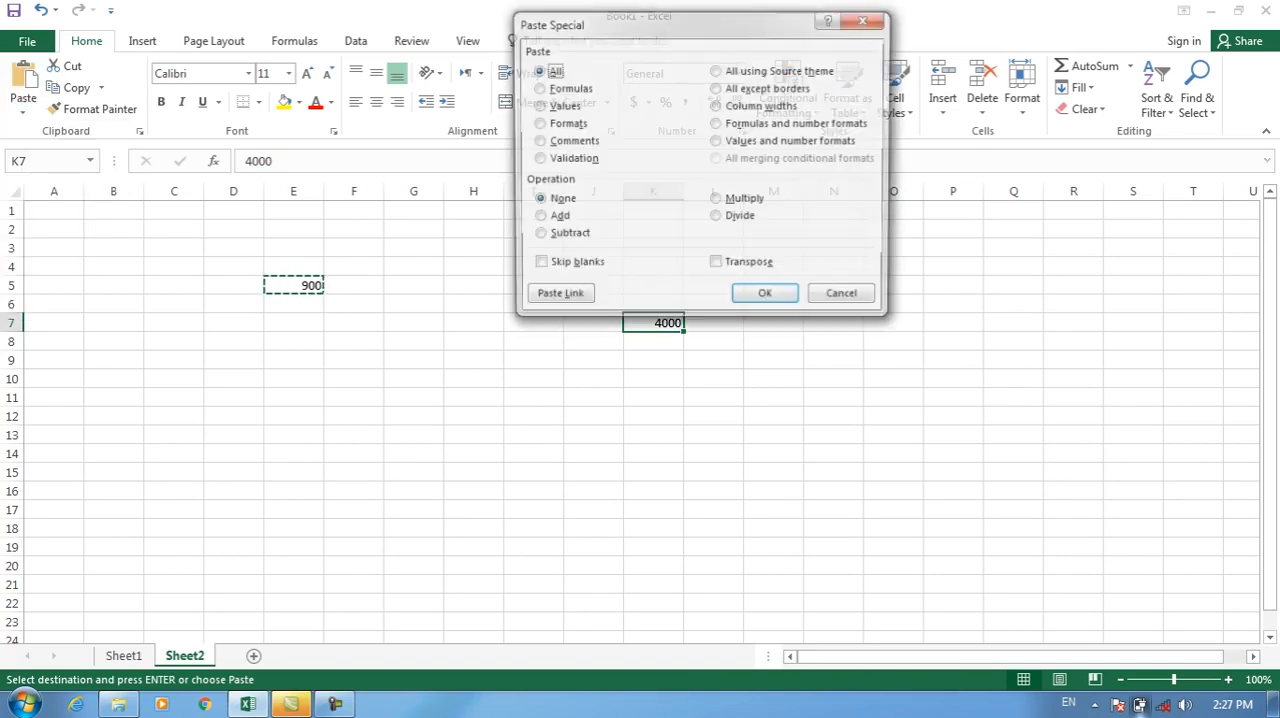
key("alt+d")
key("Return")
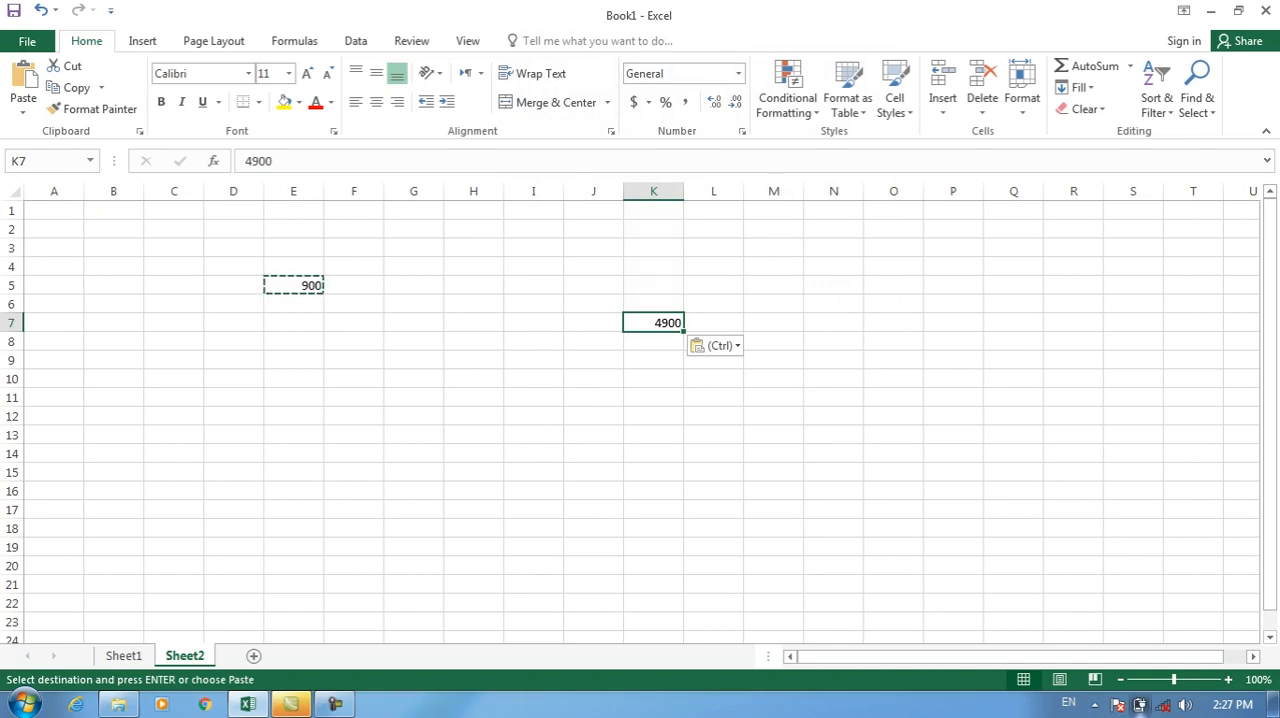
key("ctrl+z")
Paste the copied E5 value onto K7 with the Paste Special Subtract operation, and undo the subtraction.
left_click(293, 286)
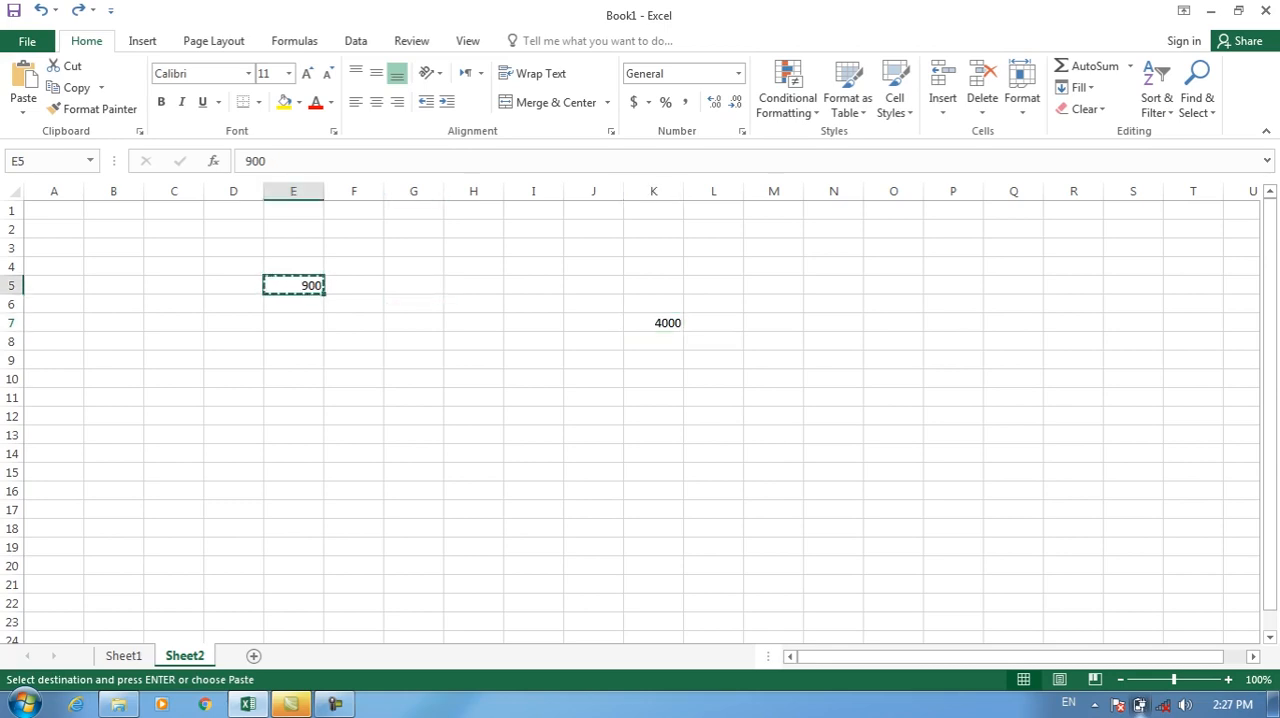
left_click(653, 323)
left_click(23, 112)
left_click(68, 306)
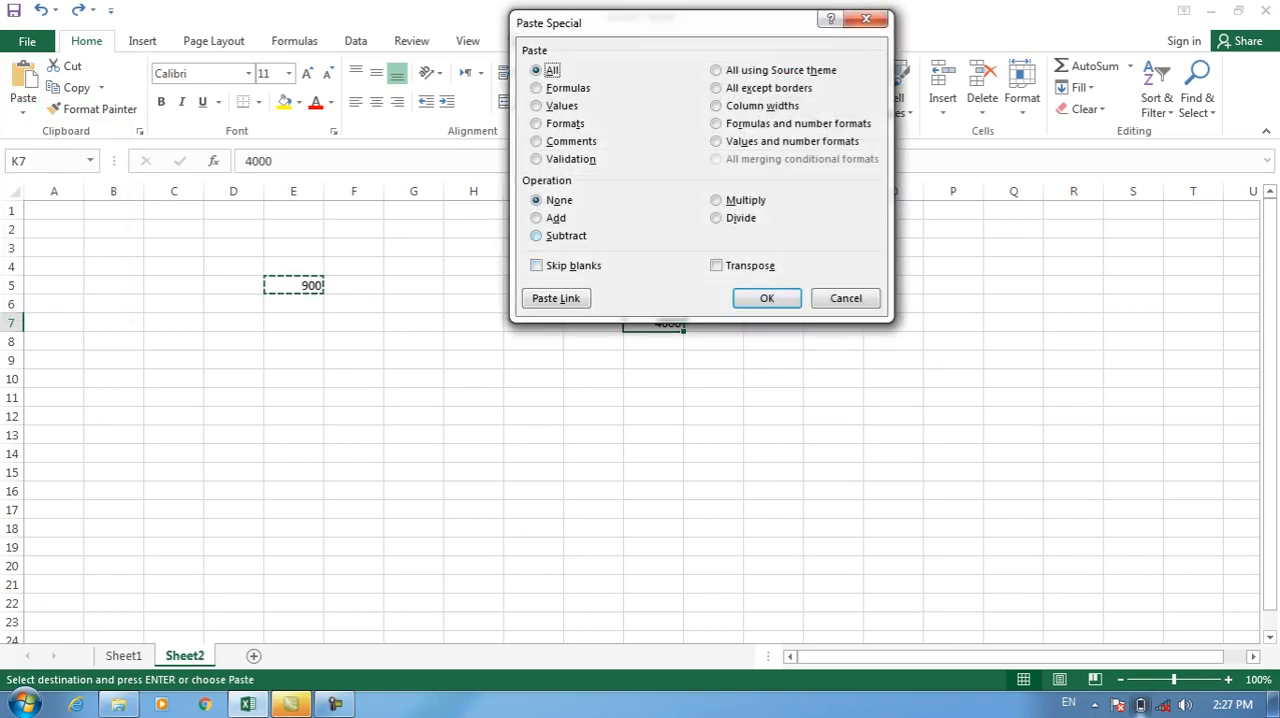
left_click(537, 235)
left_click(766, 298)
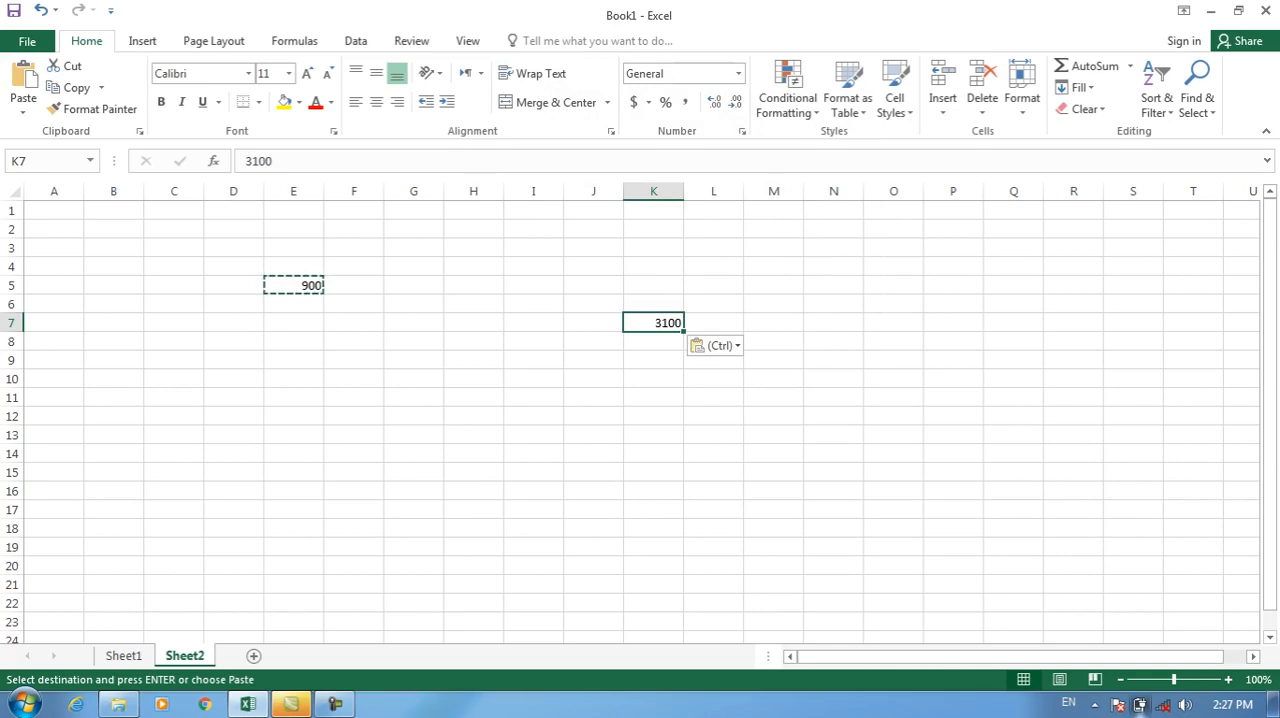
key("ctrl+z")
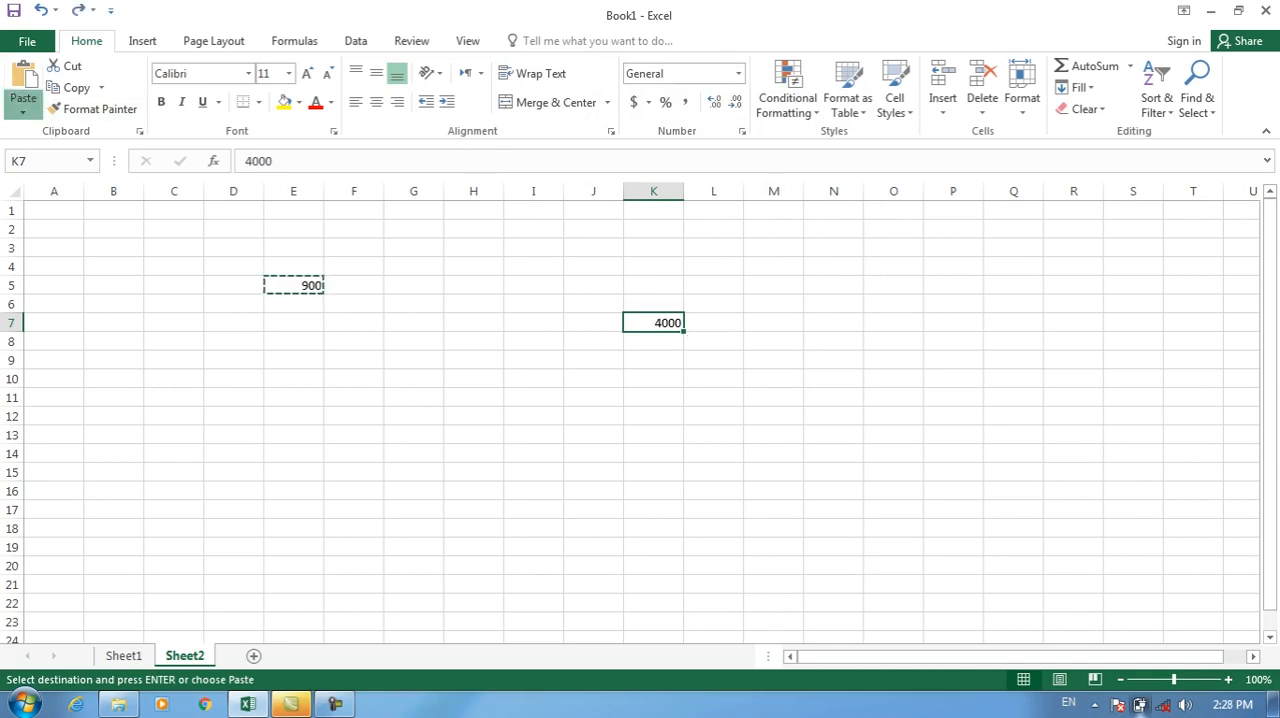
left_click(23, 110)
left_click(68, 307)
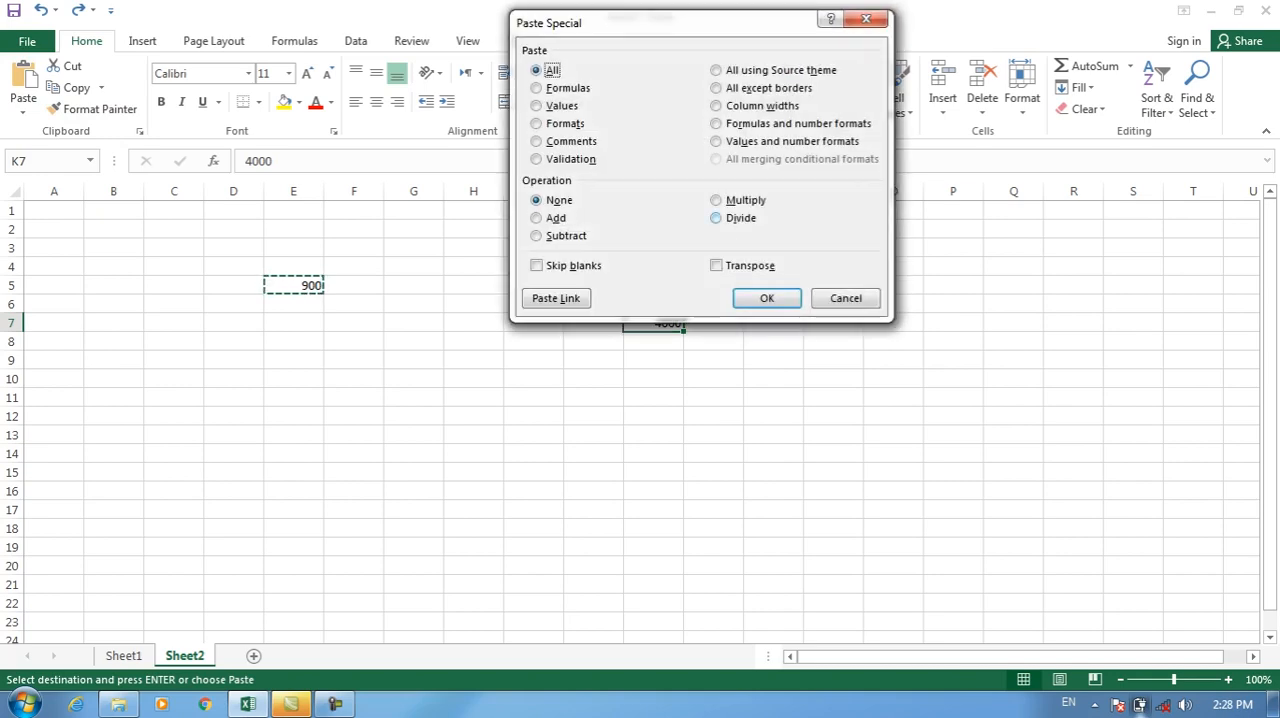
left_click(846, 298)
Enter 10 in cell H4 and 20 in cell I4.
left_click(473, 267)
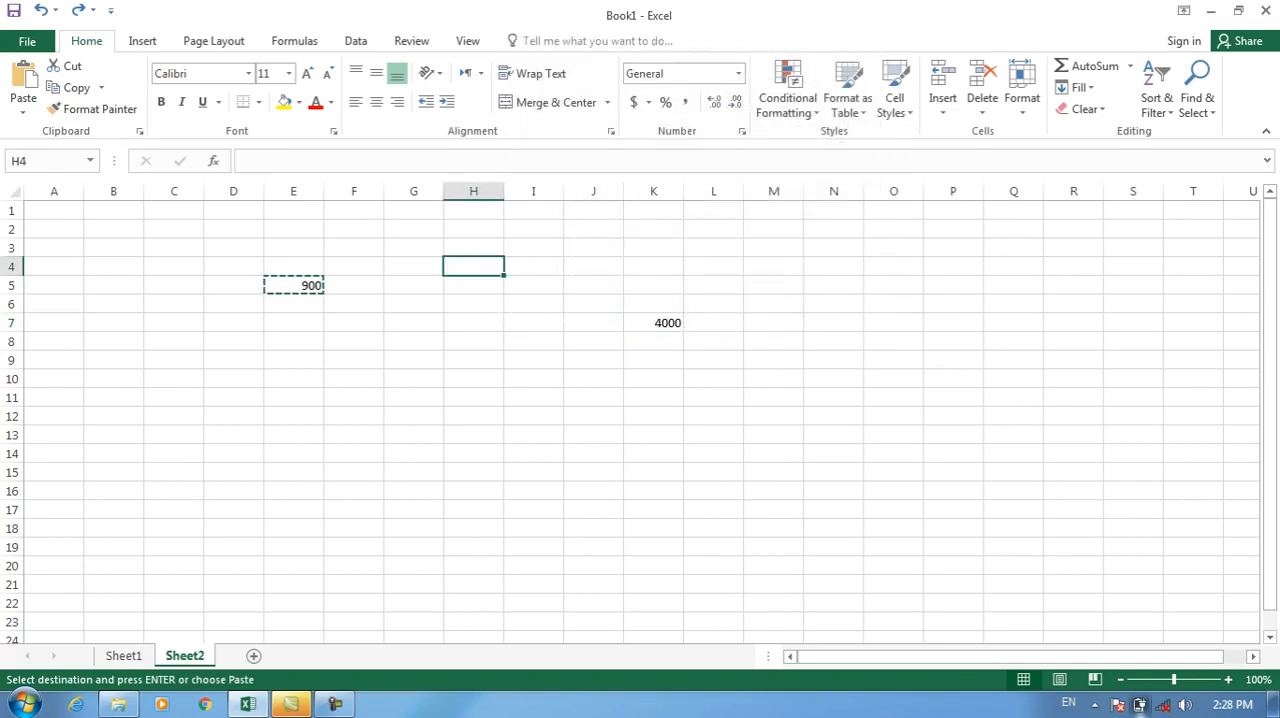
type("10")
key("Tab")
type("20")
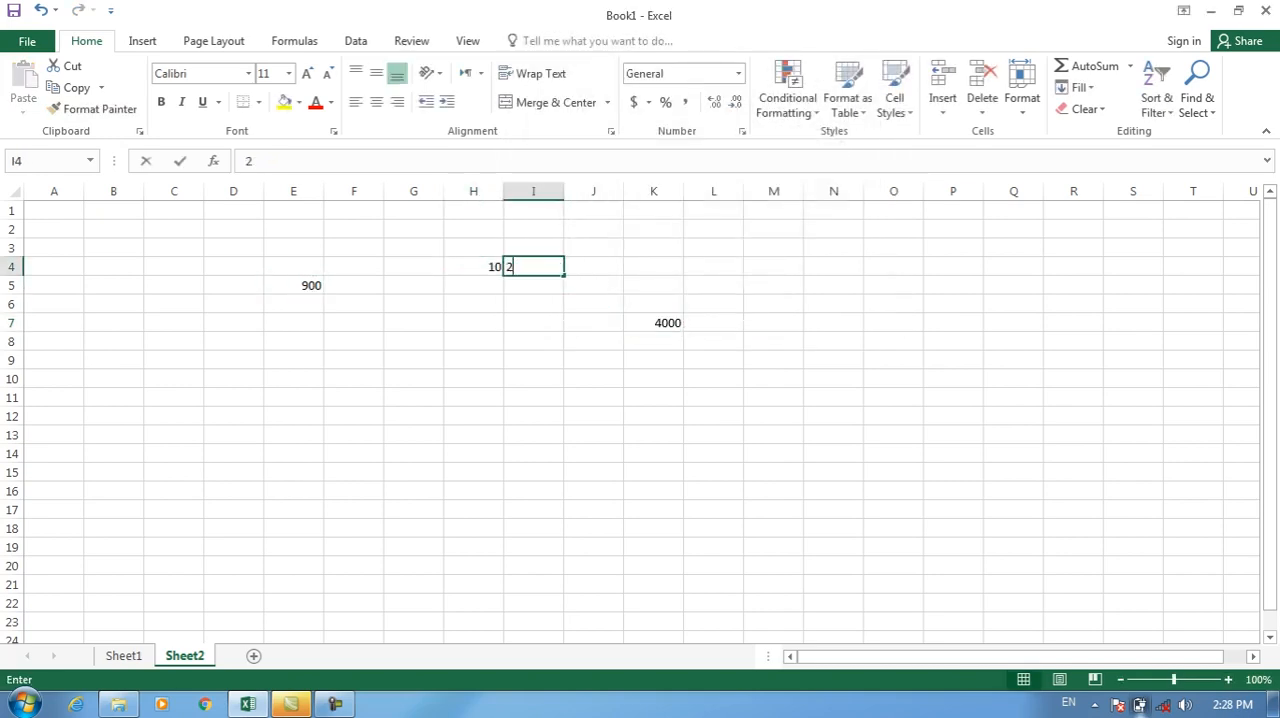
key("Tab")
Copy H4 and paste it onto I4 with the Paste Special Multiply operation, and clear cell I4.
left_click(473, 248)
left_click(473, 267)
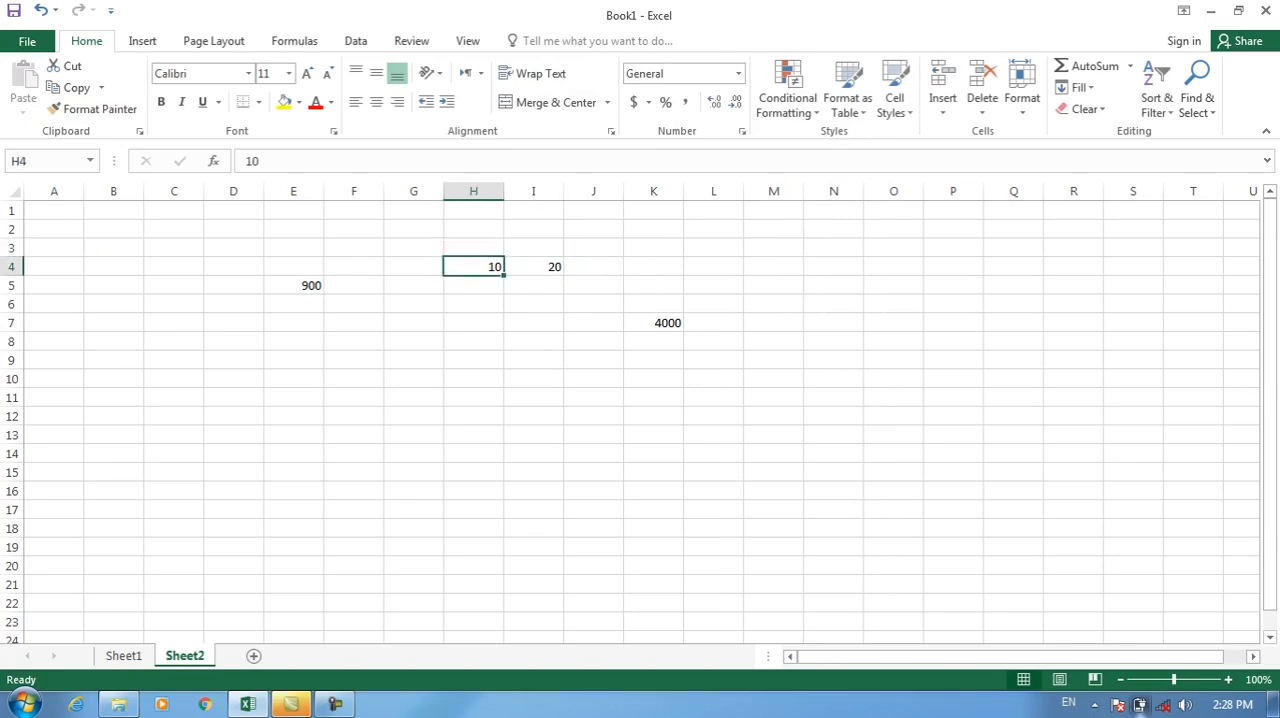
key("ctrl+c")
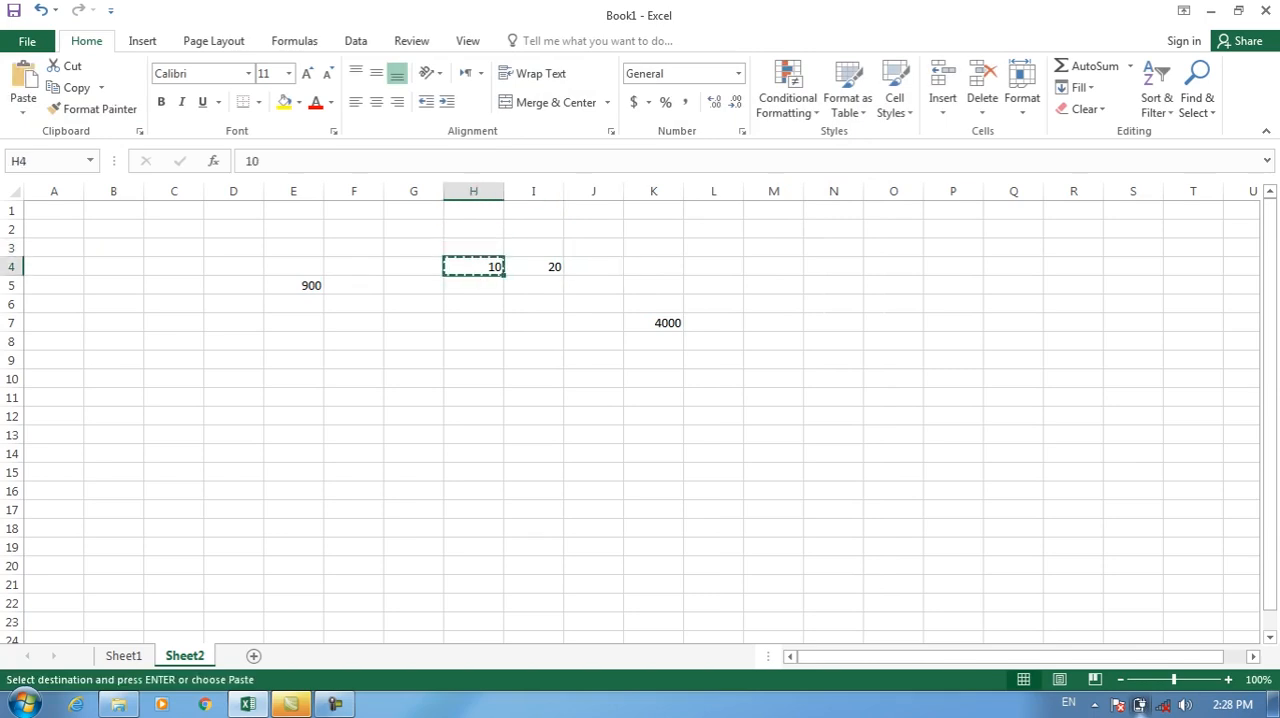
left_click(533, 267)
left_click(23, 110)
left_click(70, 304)
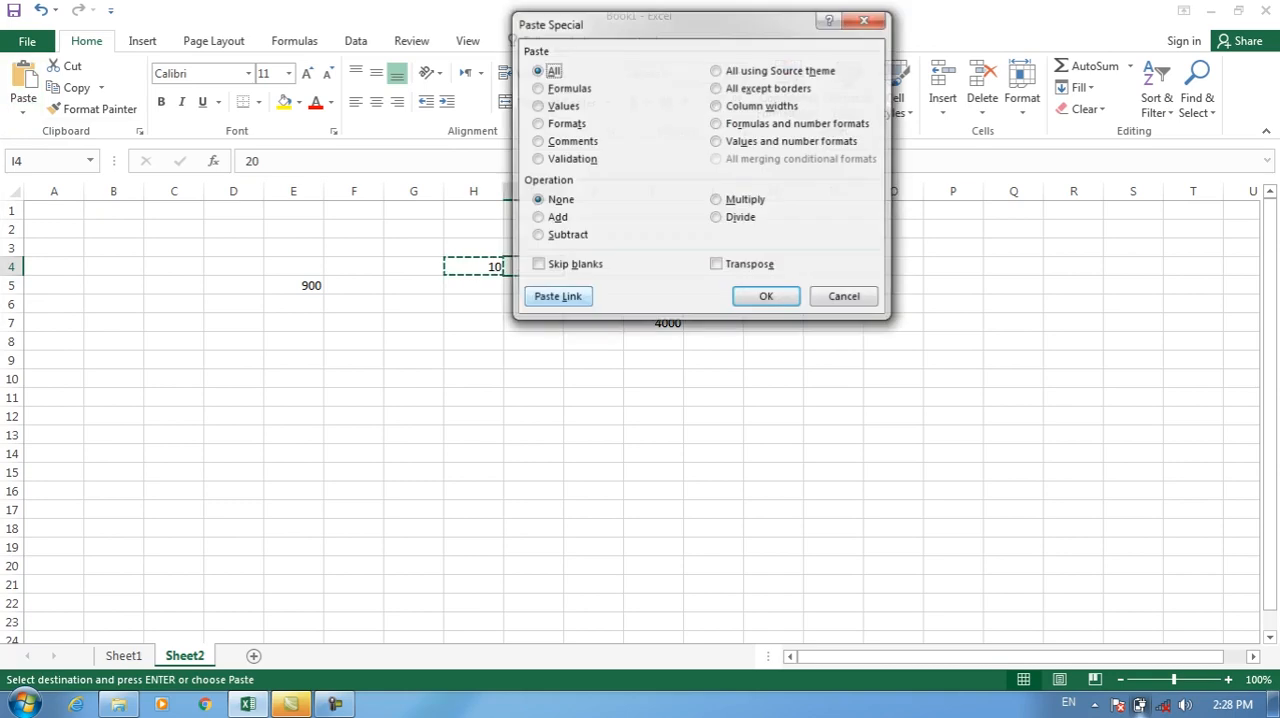
left_click(716, 200)
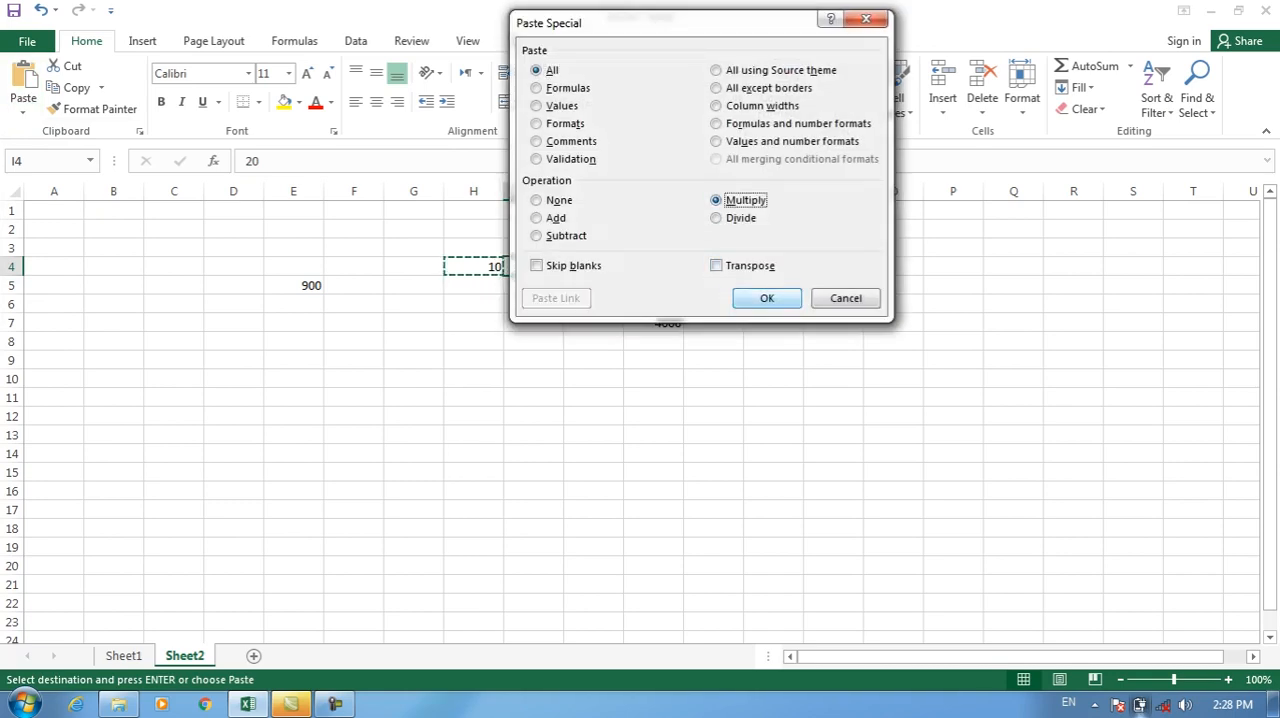
left_click(766, 298)
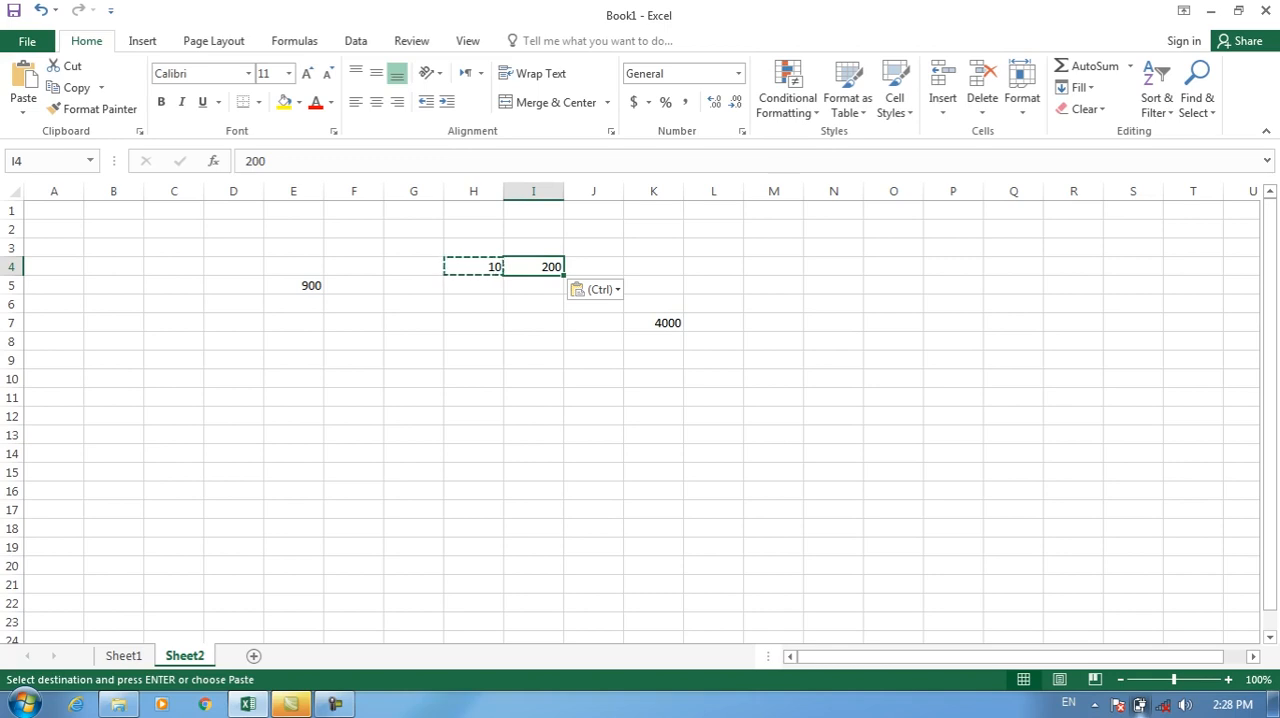
key("Delete")
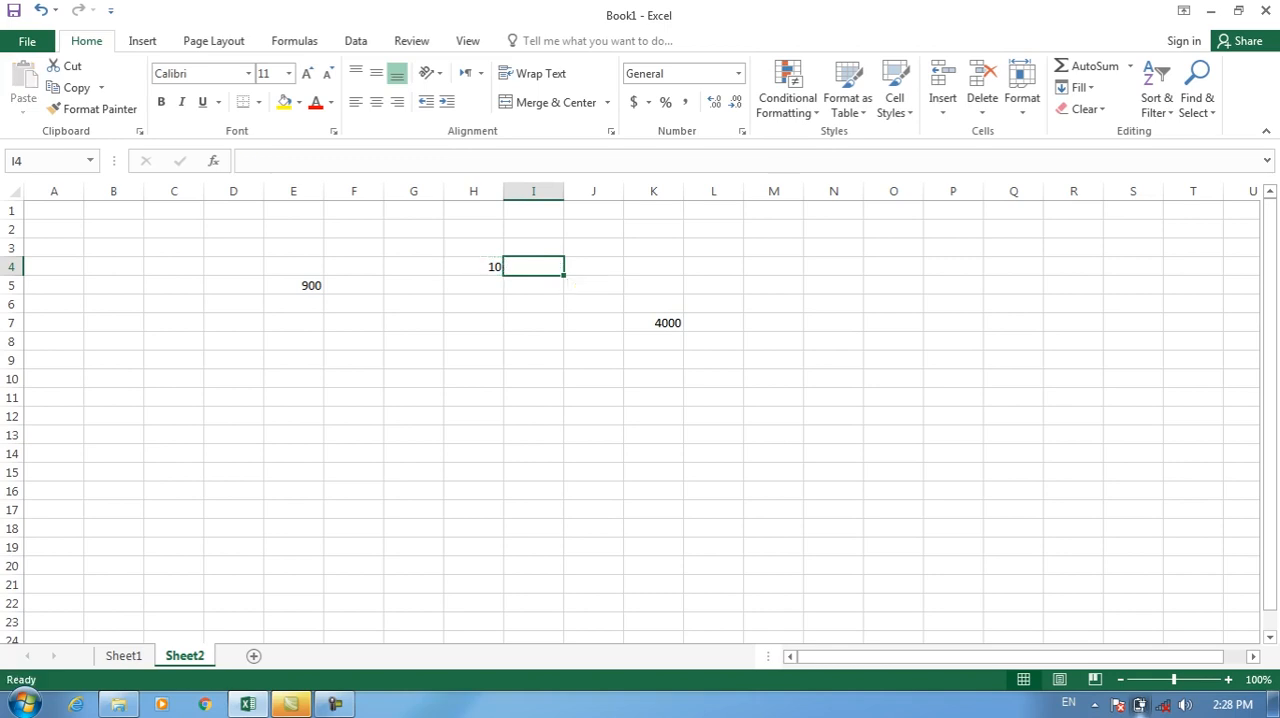
Copy H4 and paste it onto K7 with the Paste Special Divide operation.
left_click(474, 267)
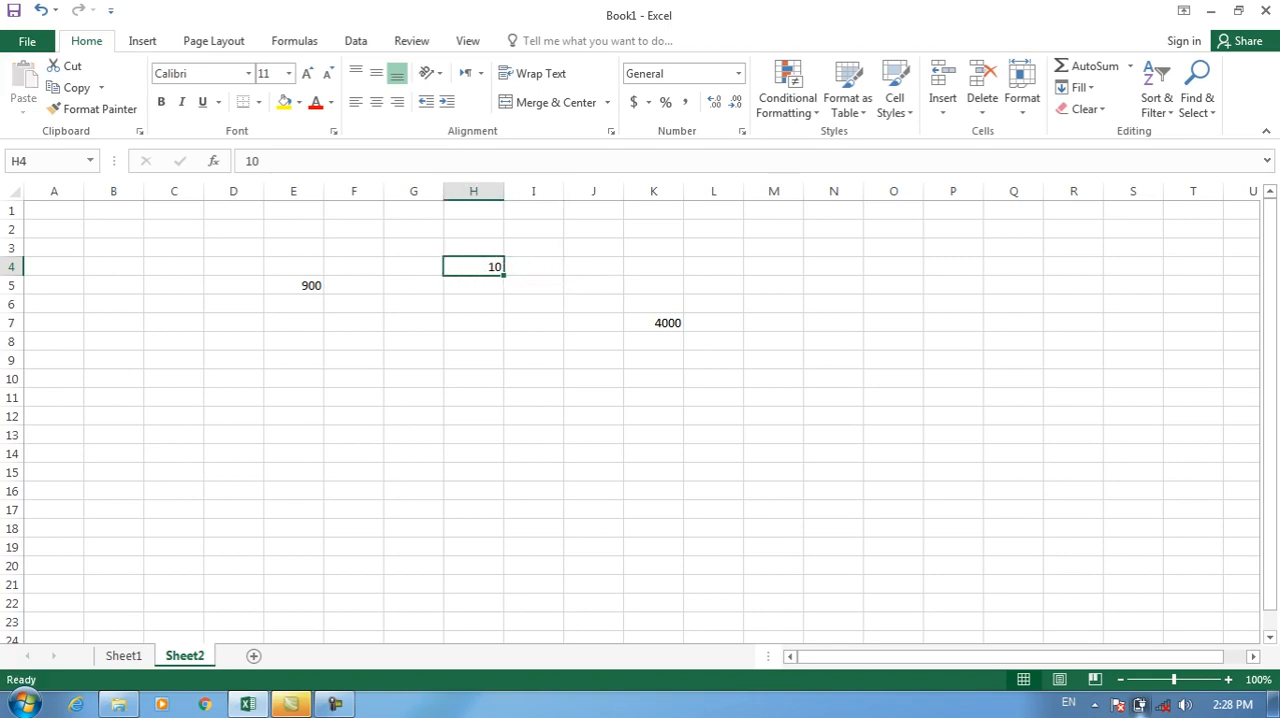
left_click(654, 323)
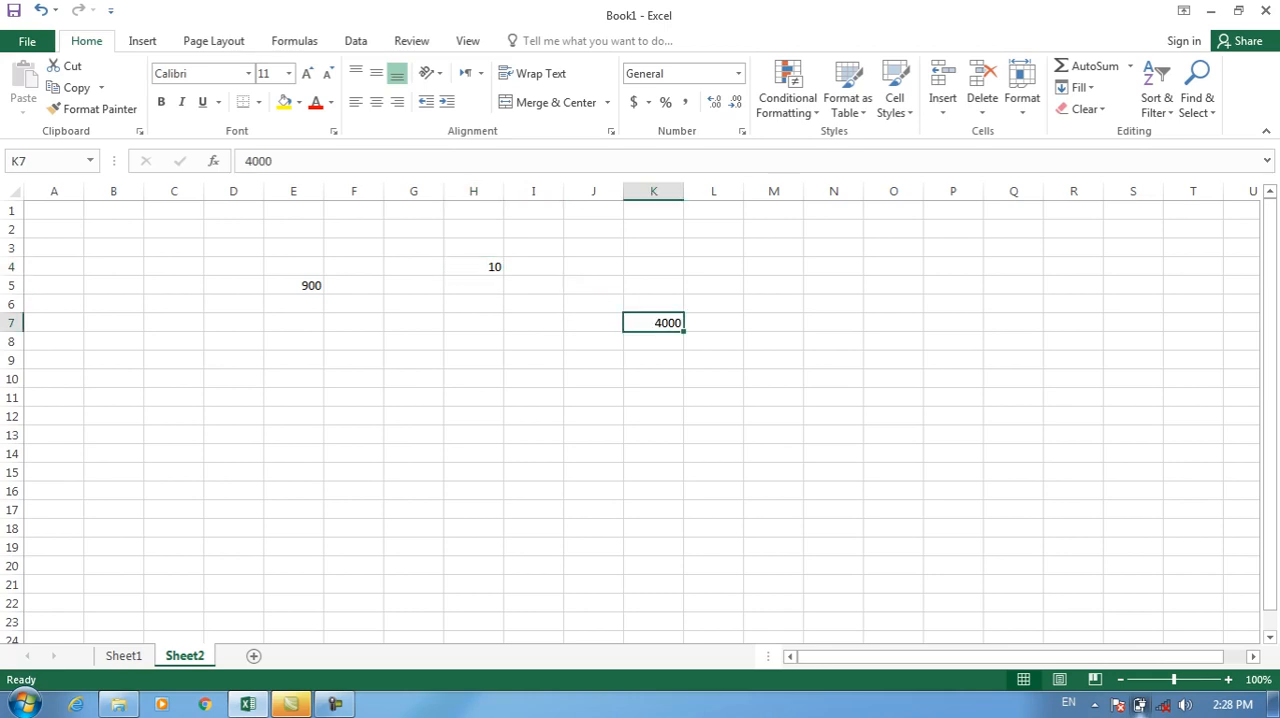
left_click(474, 267)
key("ctrl+c")
left_click(654, 323)
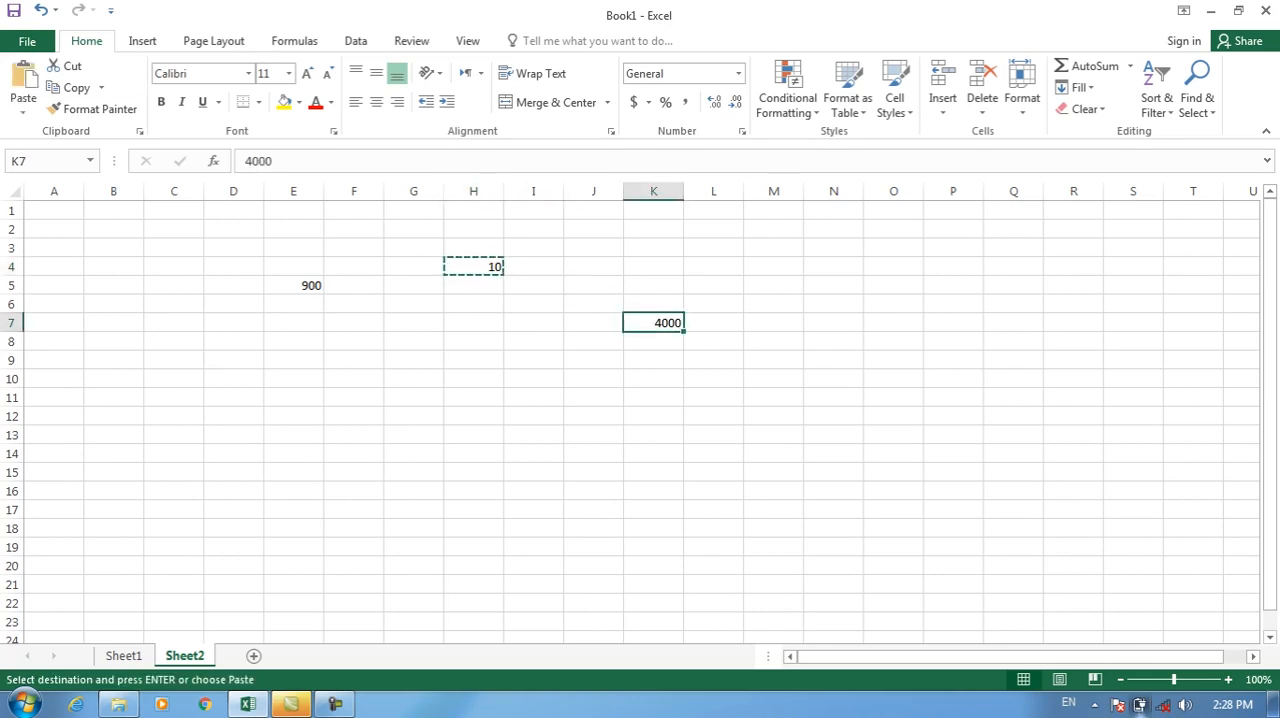
left_click(23, 112)
left_click(63, 306)
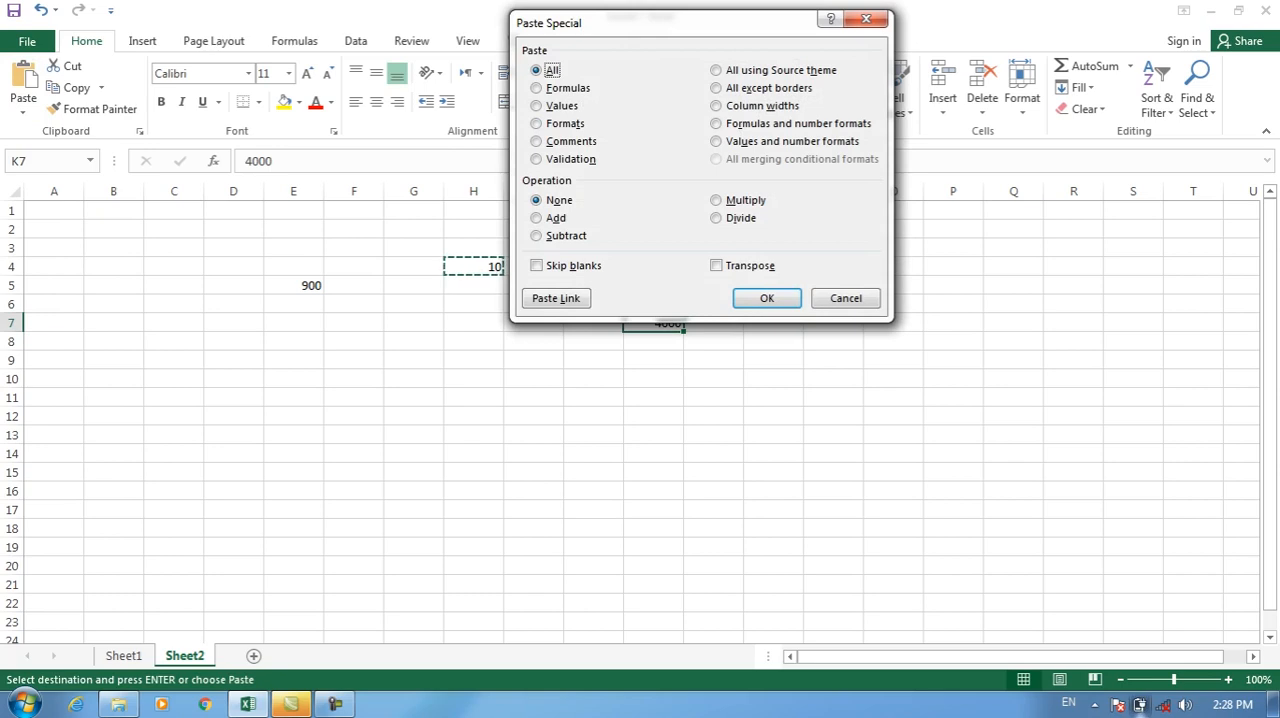
left_click(716, 217)
left_click(766, 298)
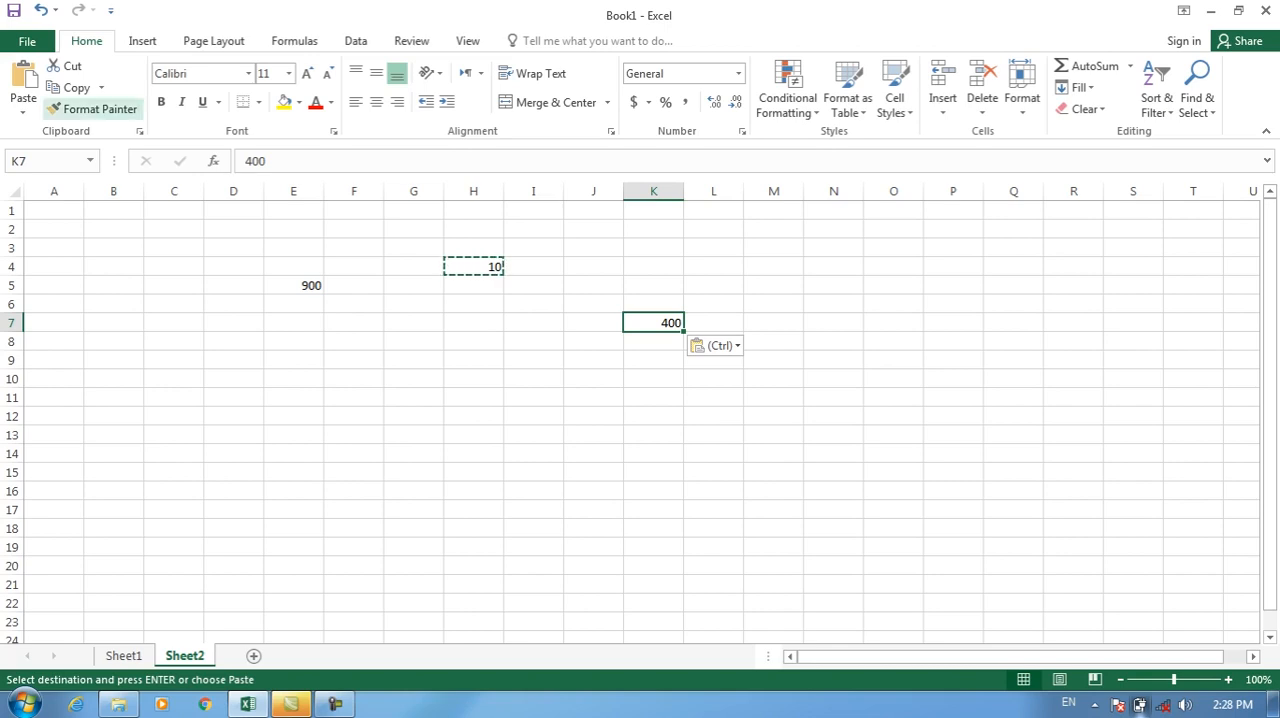
left_click(23, 112)
left_click(63, 306)
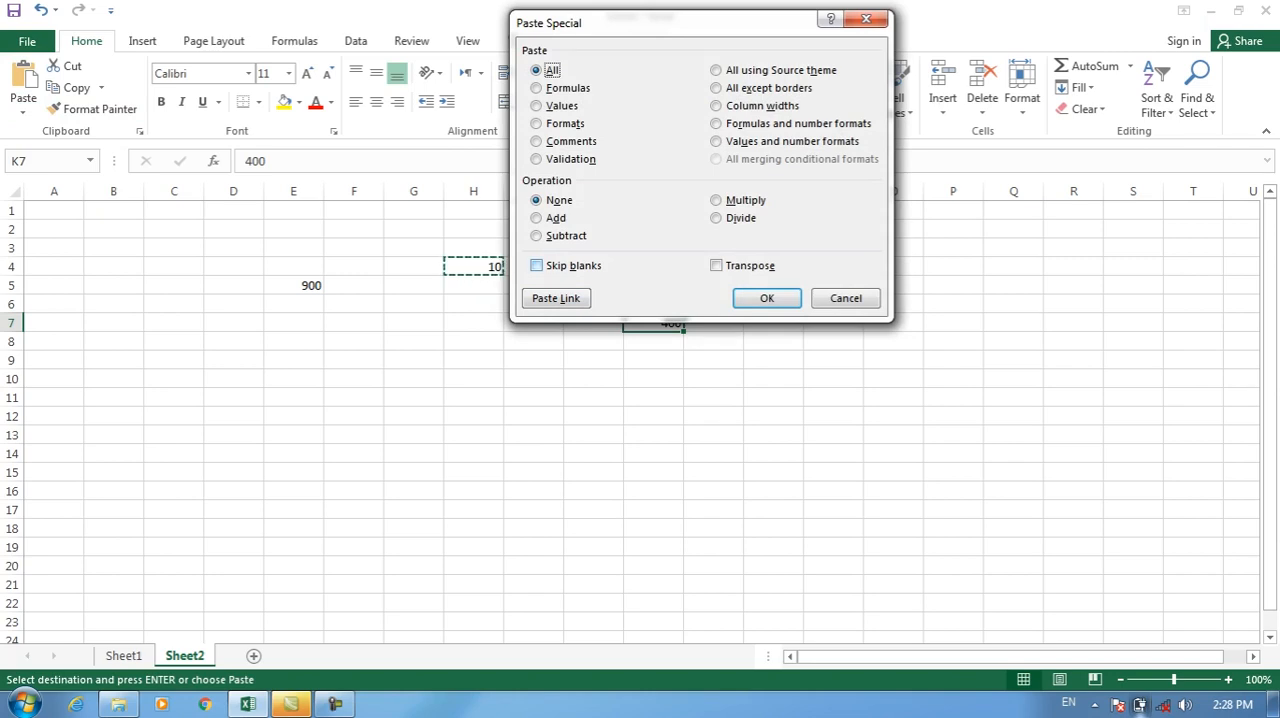
left_click(846, 298)
Clear the conditional formatting rules from the salary cells G2:G10 on Sheet1.
left_click(124, 656)
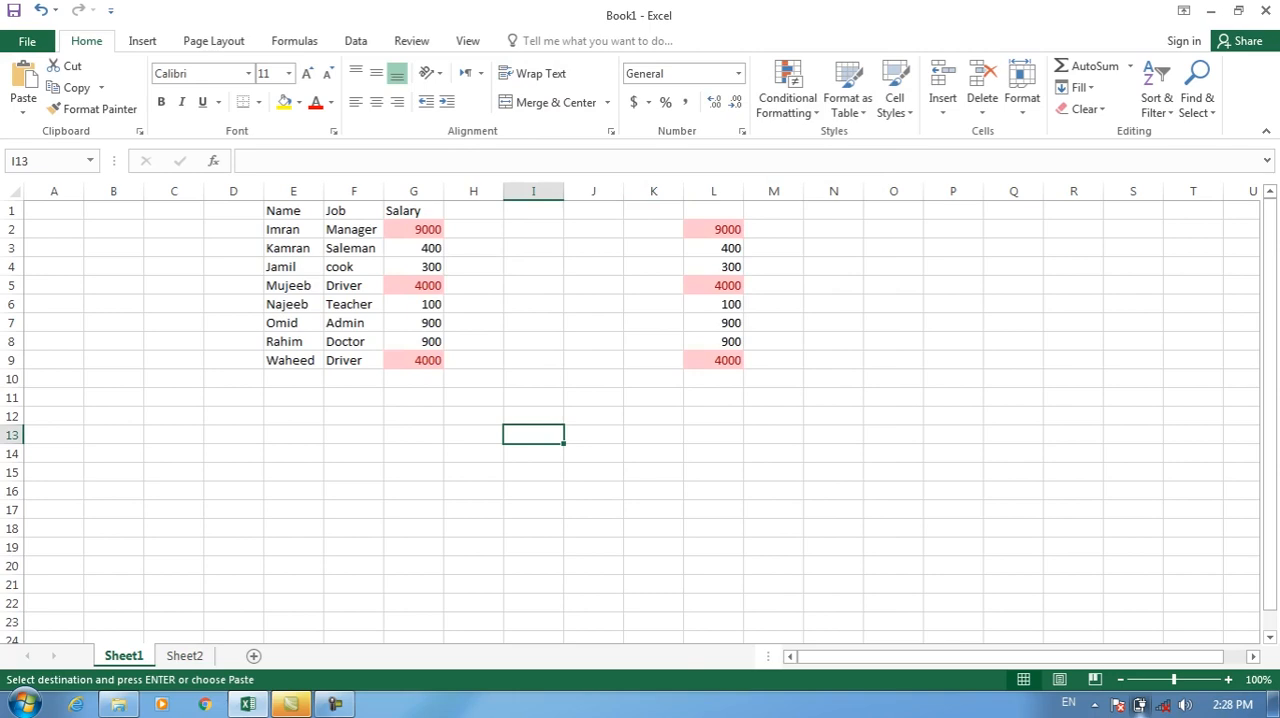
left_click_drag(293, 210, 413, 379)
left_click(787, 97)
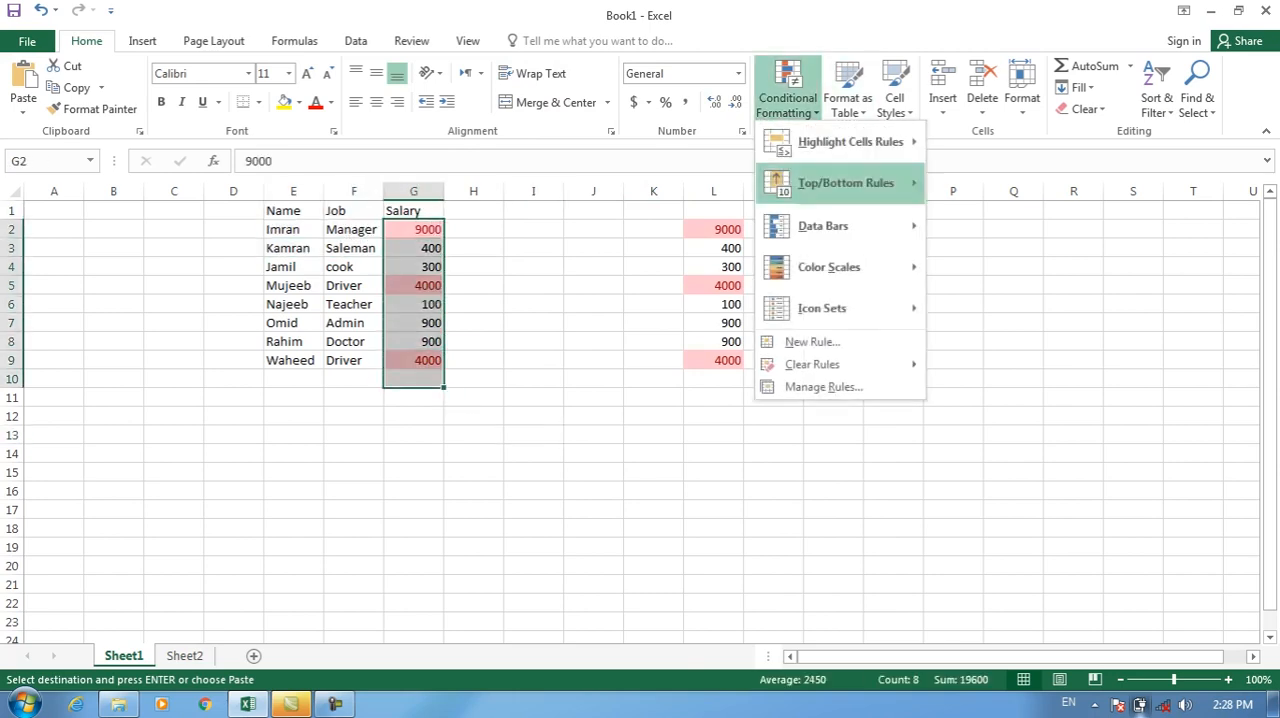
mouse_move(830, 365)
left_click(1027, 366)
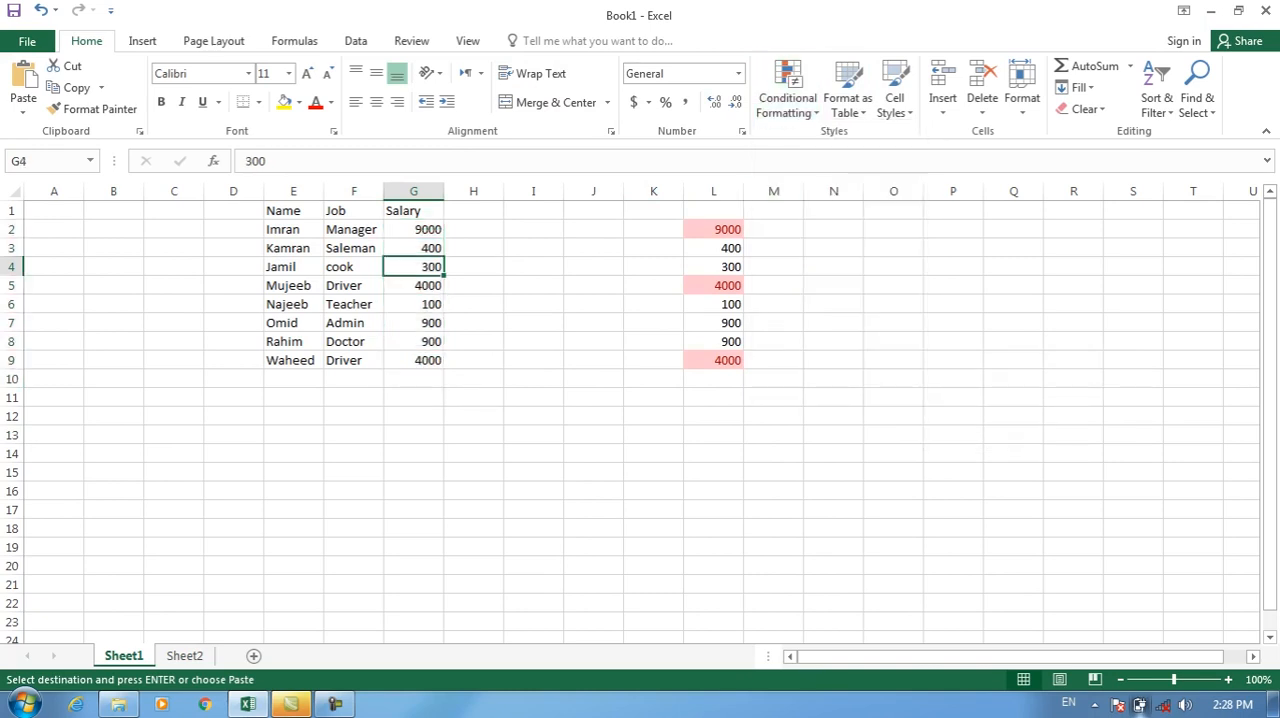
Delete the contents of column L on Sheet1.
left_click(713, 191)
key("Delete")
left_click(713, 304)
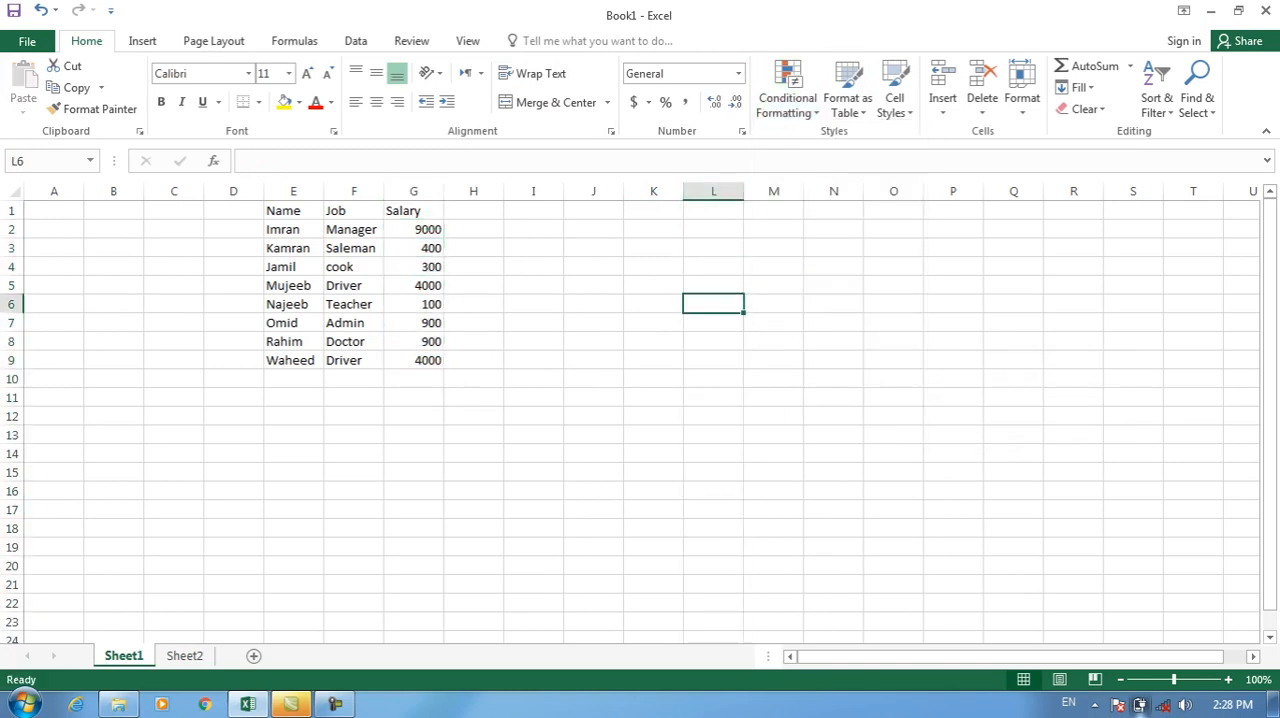
left_click_drag(290, 211, 415, 360)
left_click(414, 323)
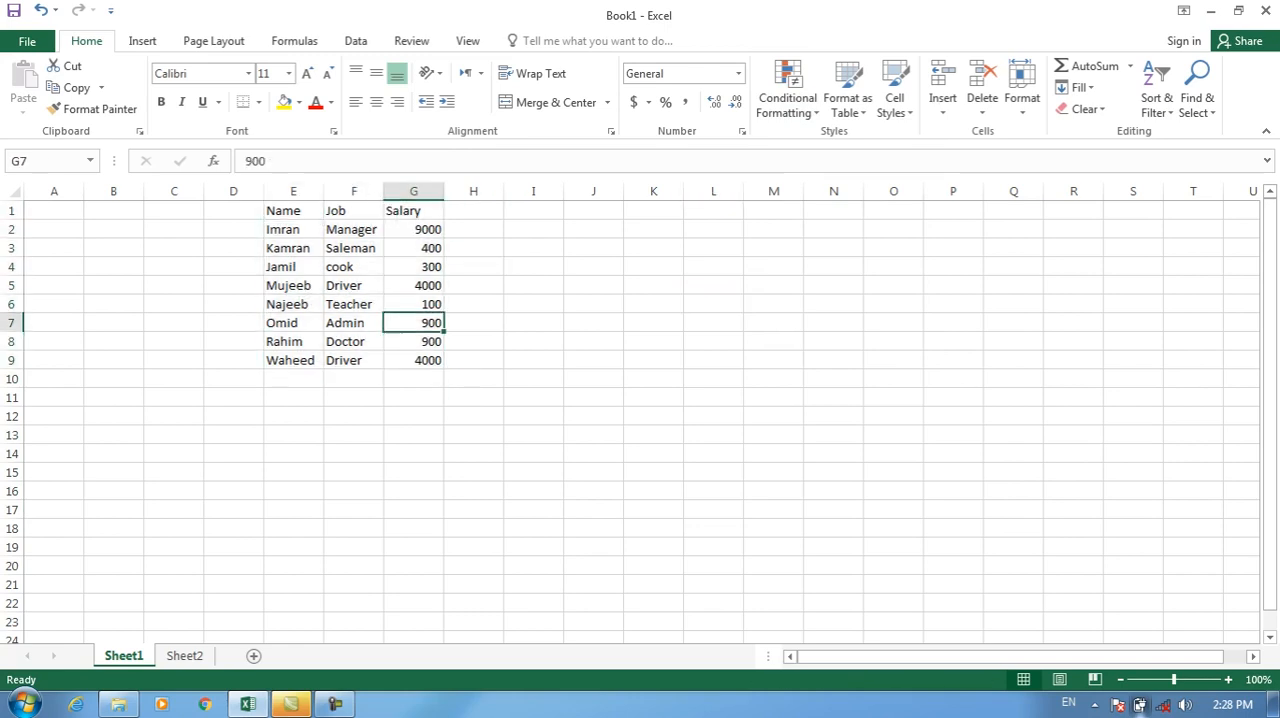
key("Up")
key("Up")
key("Up")
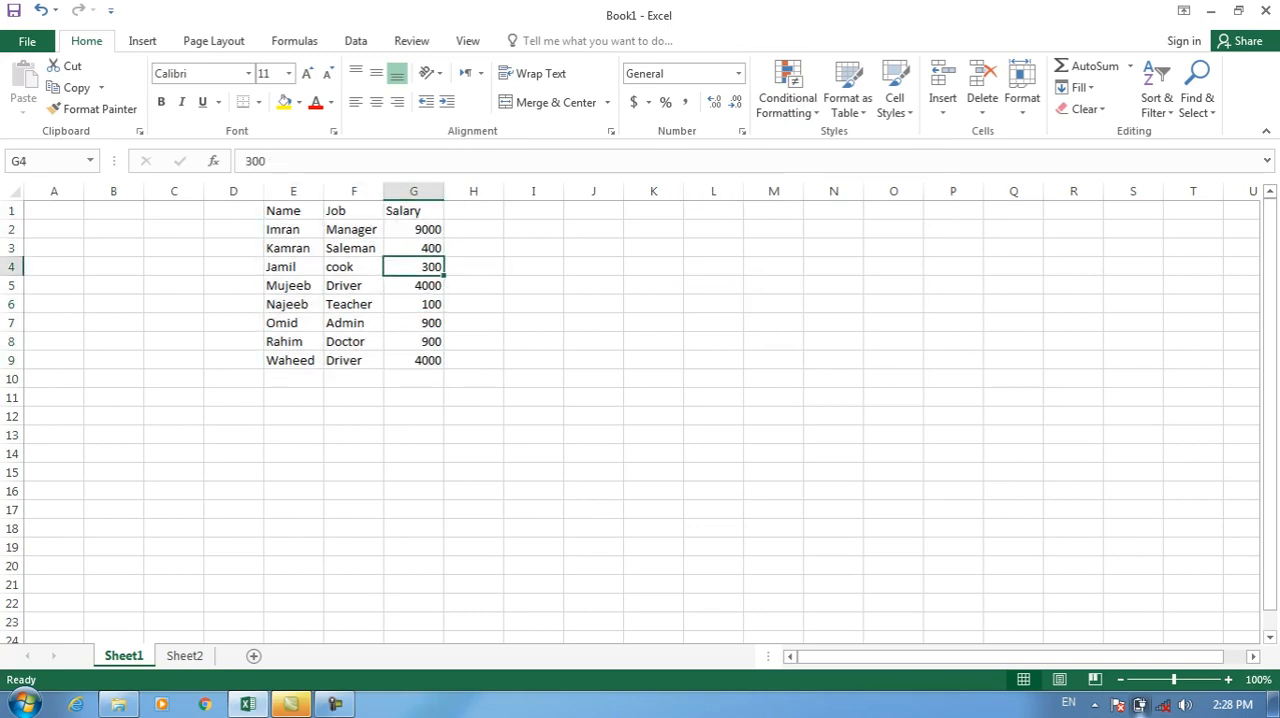
left_click_drag(290, 267, 415, 267)
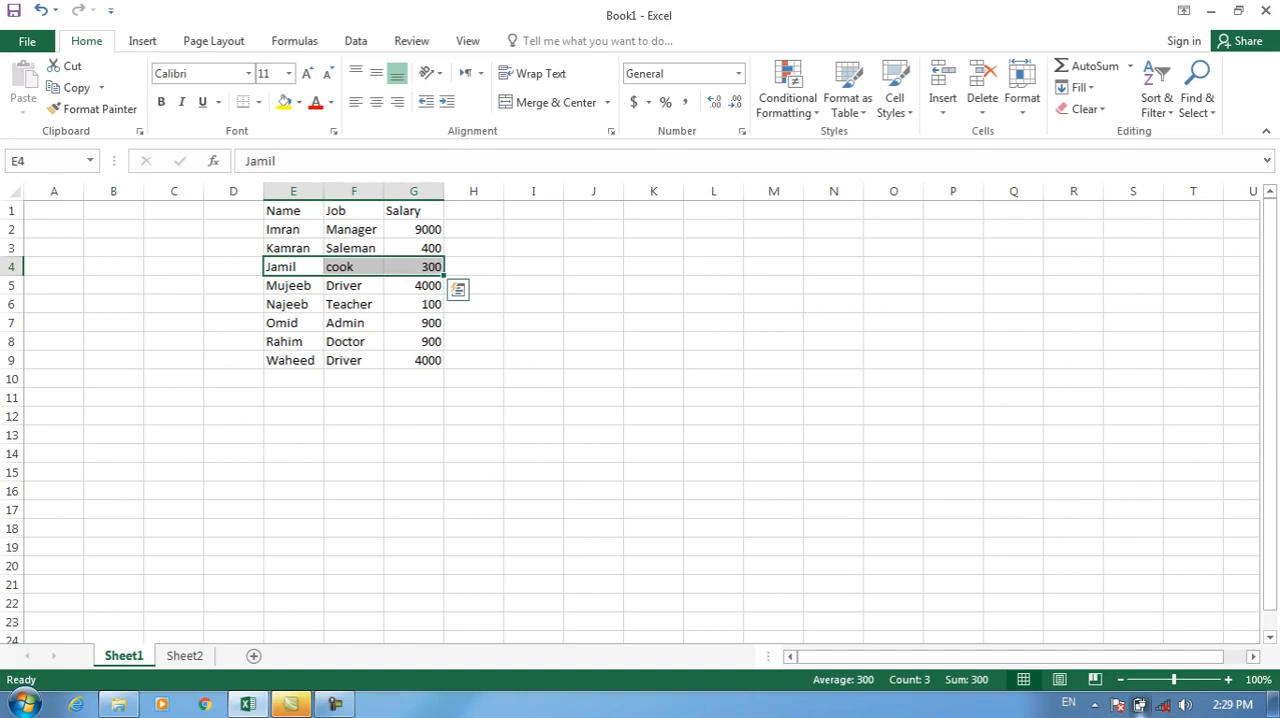
Format the table E1:G9 with all borders, a yellow fill and red font colour.
left_click_drag(290, 211, 415, 360)
left_click(258, 101)
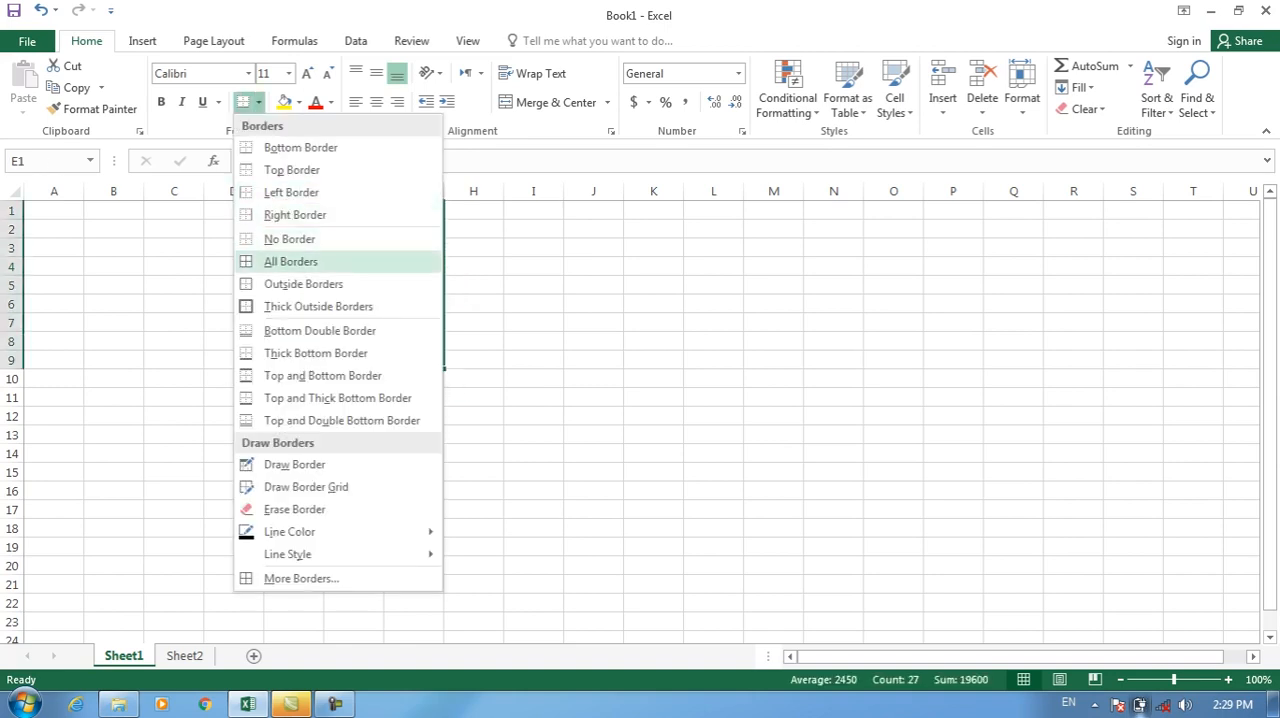
left_click(290, 261)
left_click(284, 101)
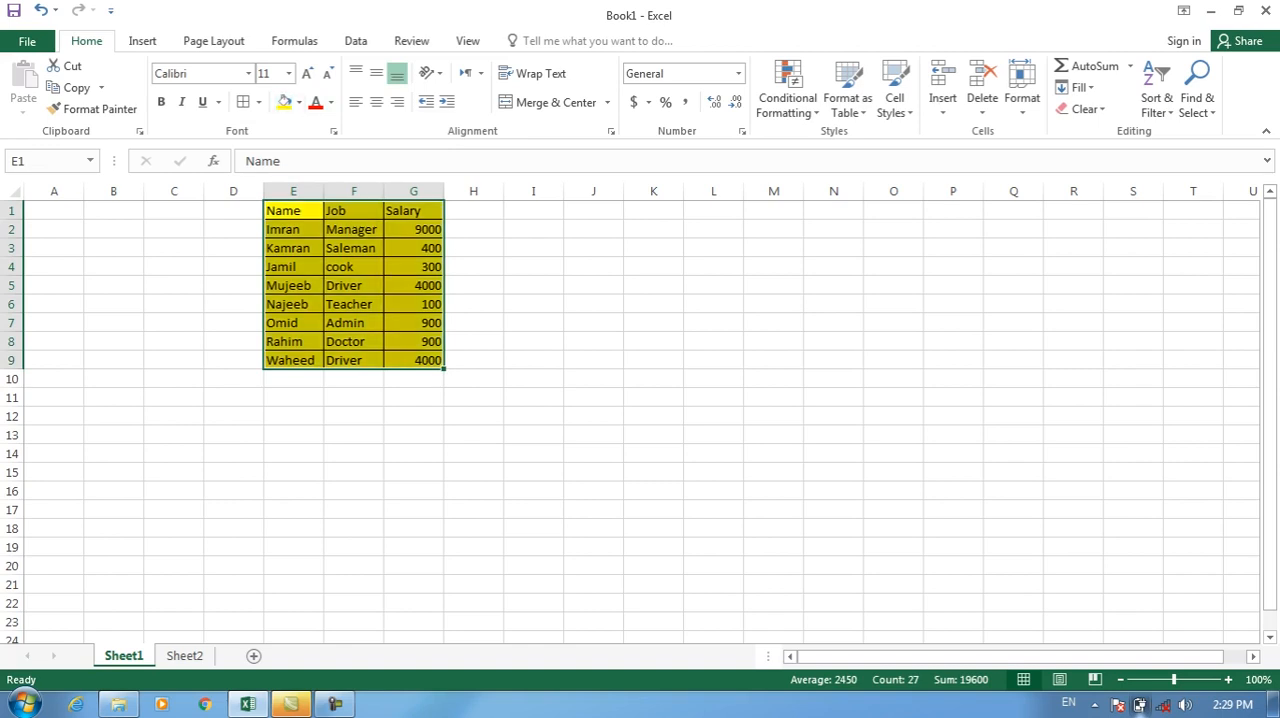
left_click(316, 101)
Delete the contents of table rows E4:G4 and E7:G7, leaving their formatting in place.
left_click_drag(293, 267, 413, 267)
key("Delete")
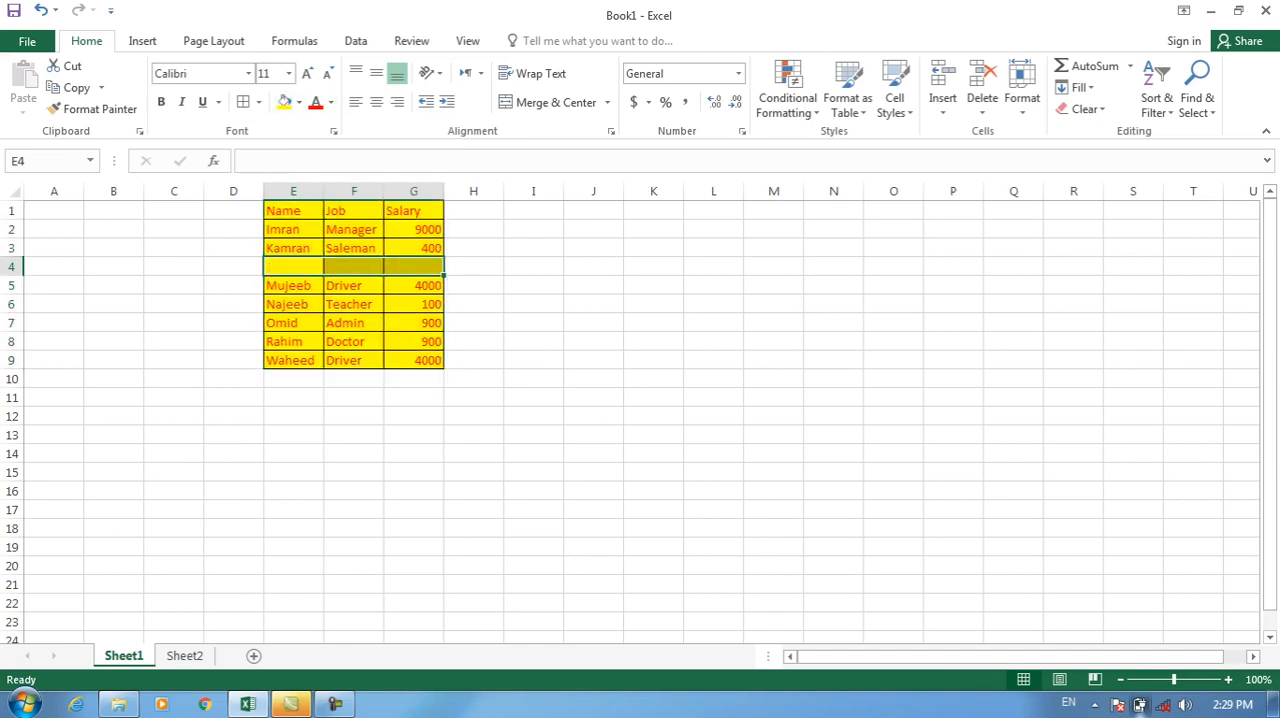
left_click(353, 342)
left_click(293, 267)
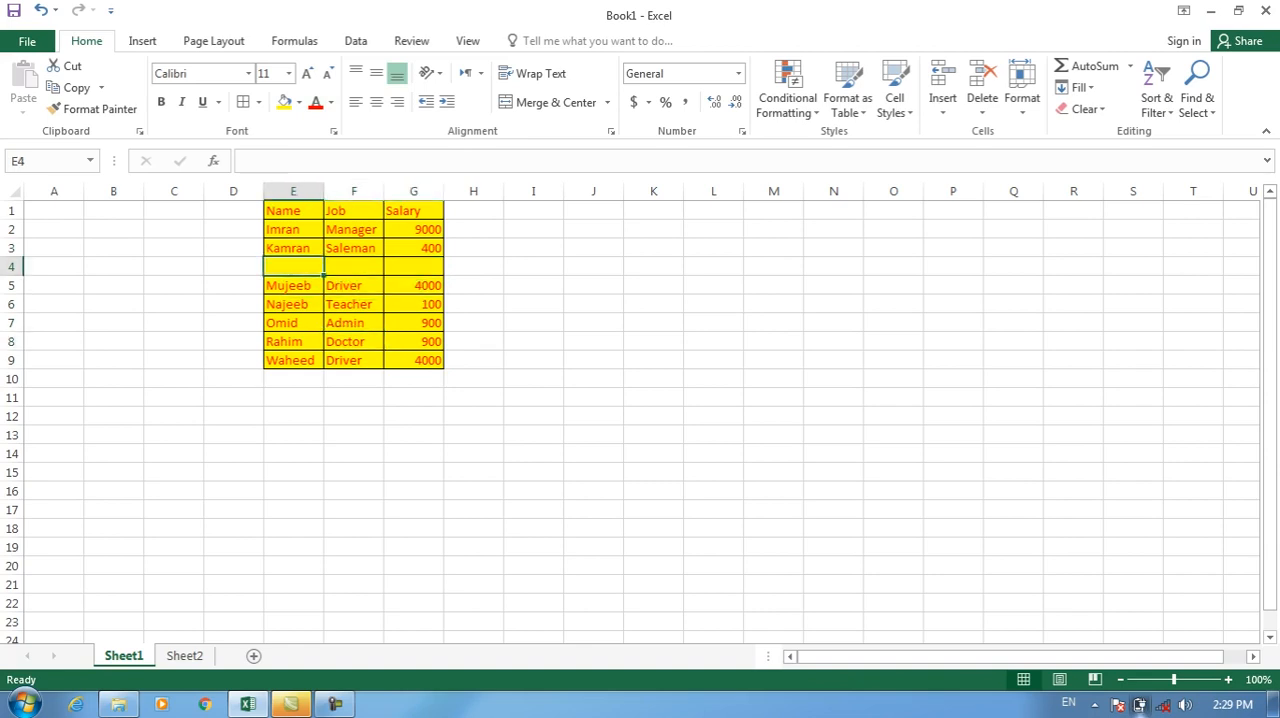
left_click_drag(293, 323, 413, 323)
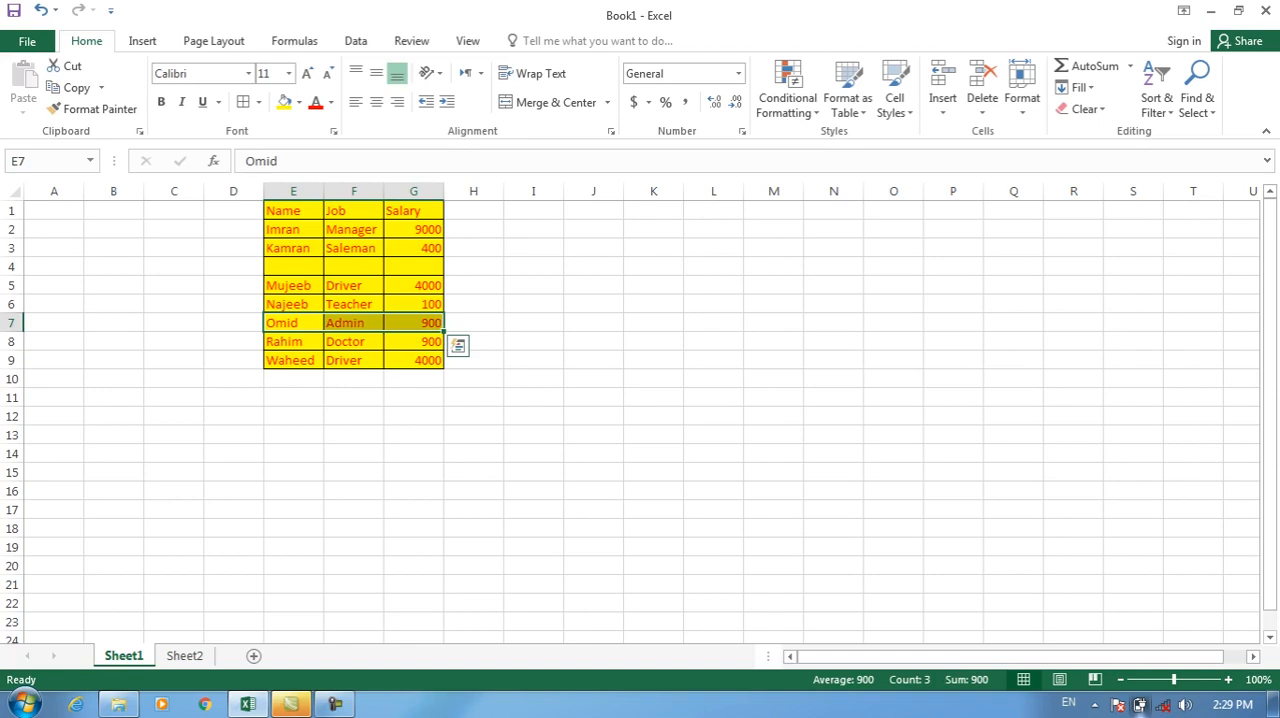
key("Delete")
Copy the formatted table E1:G9 on Sheet1.
left_click_drag(293, 210, 413, 360)
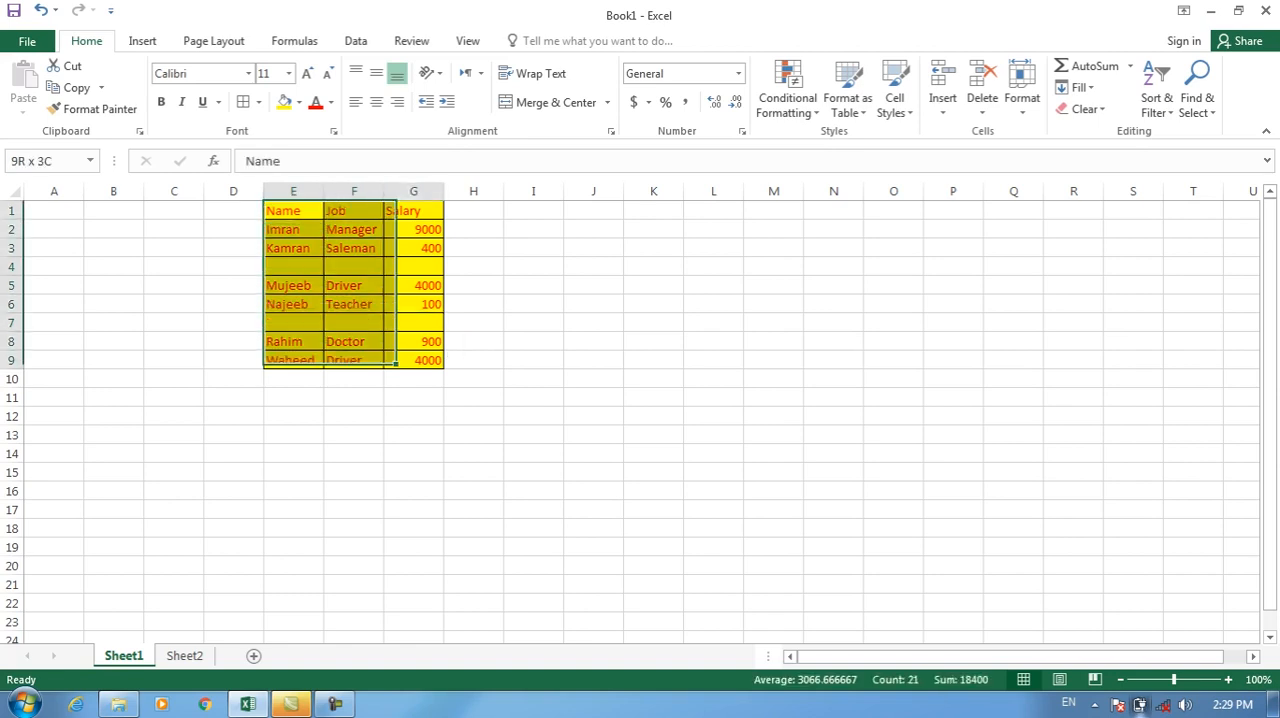
right_click(305, 209)
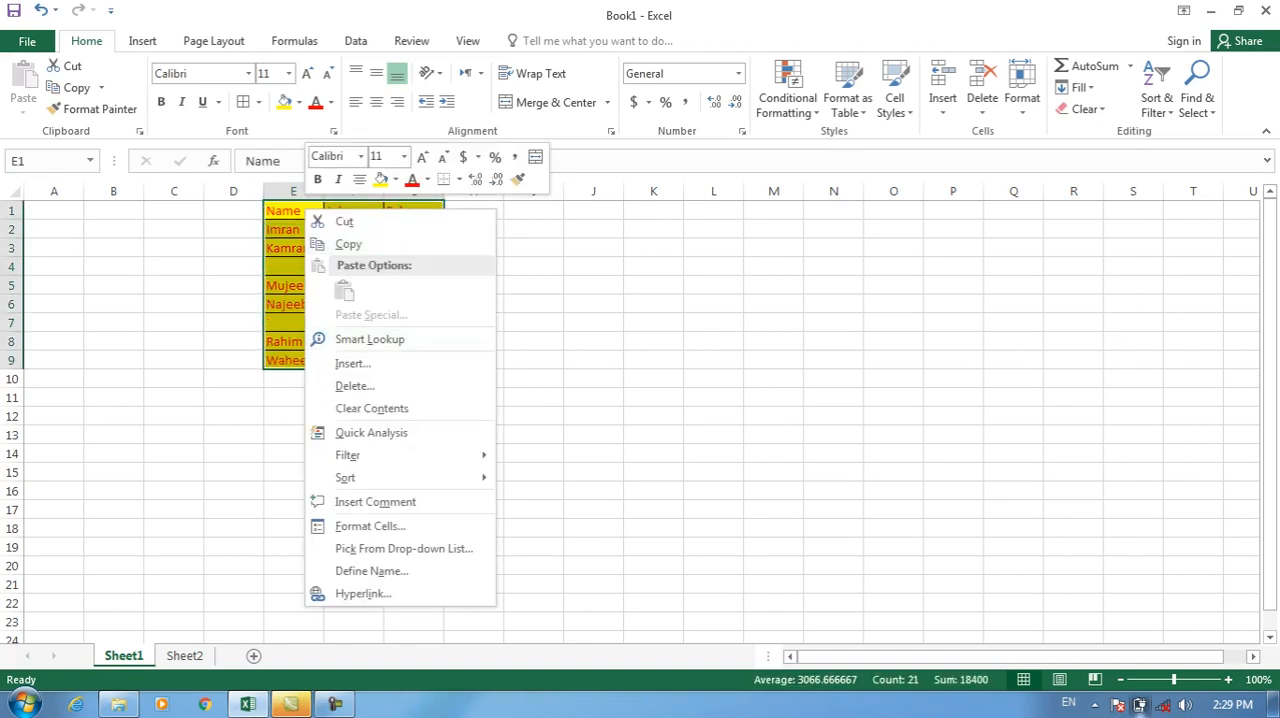
left_click(348, 244)
Clear the contents of all cells on Sheet2.
left_click(185, 656)
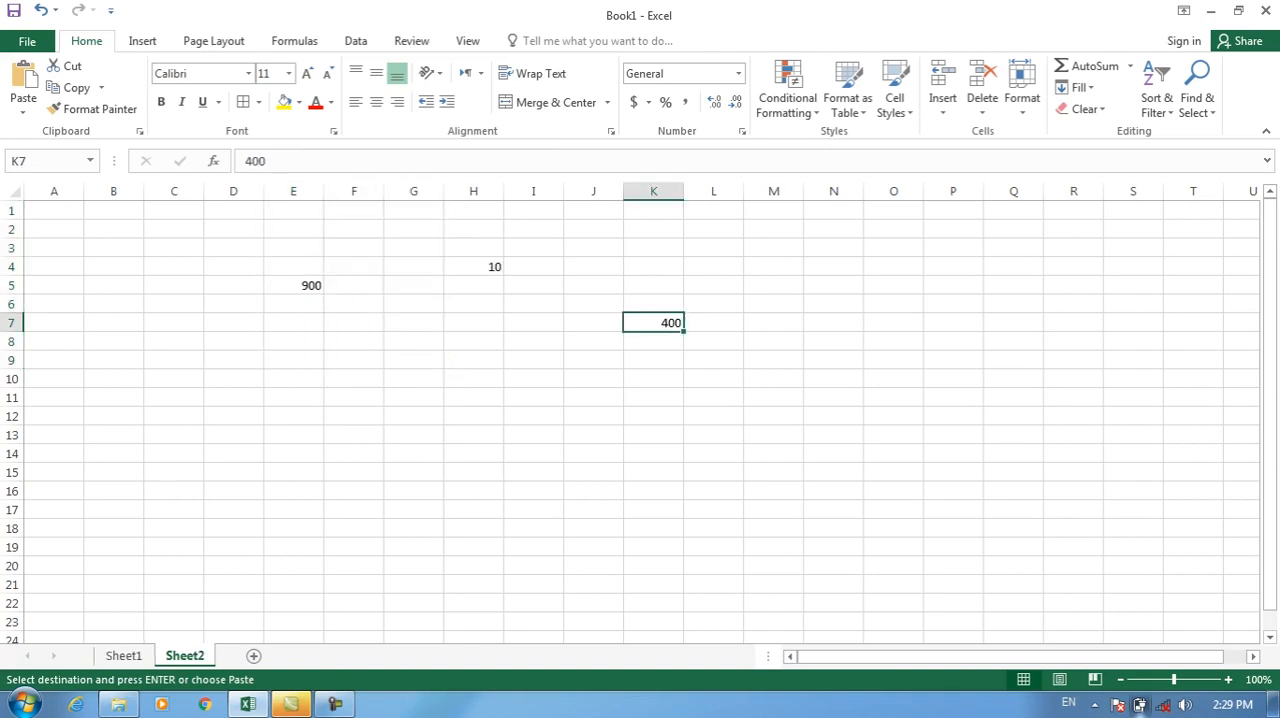
key("ctrl+a")
key("Delete")
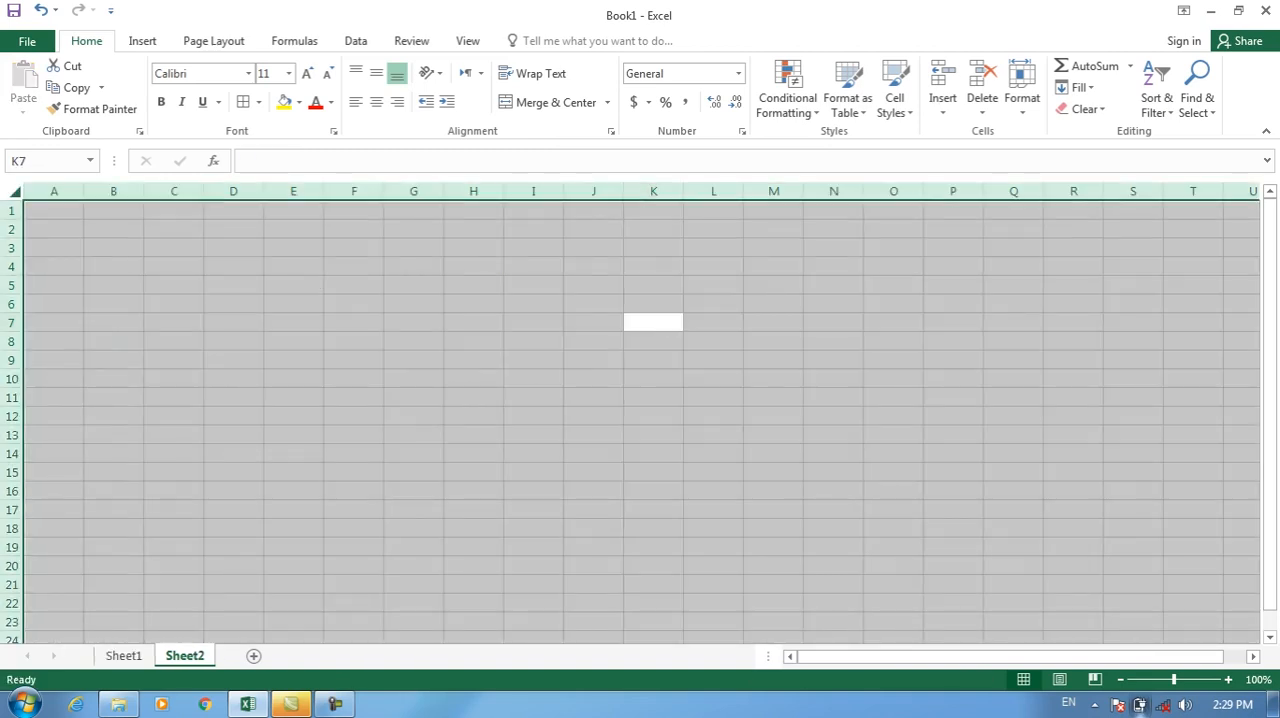
Copy the formatted table E1:G9 from Sheet1 and paste it at A1 of Sheet2 with Skip blanks enabled.
left_click(113, 211)
left_click(54, 211)
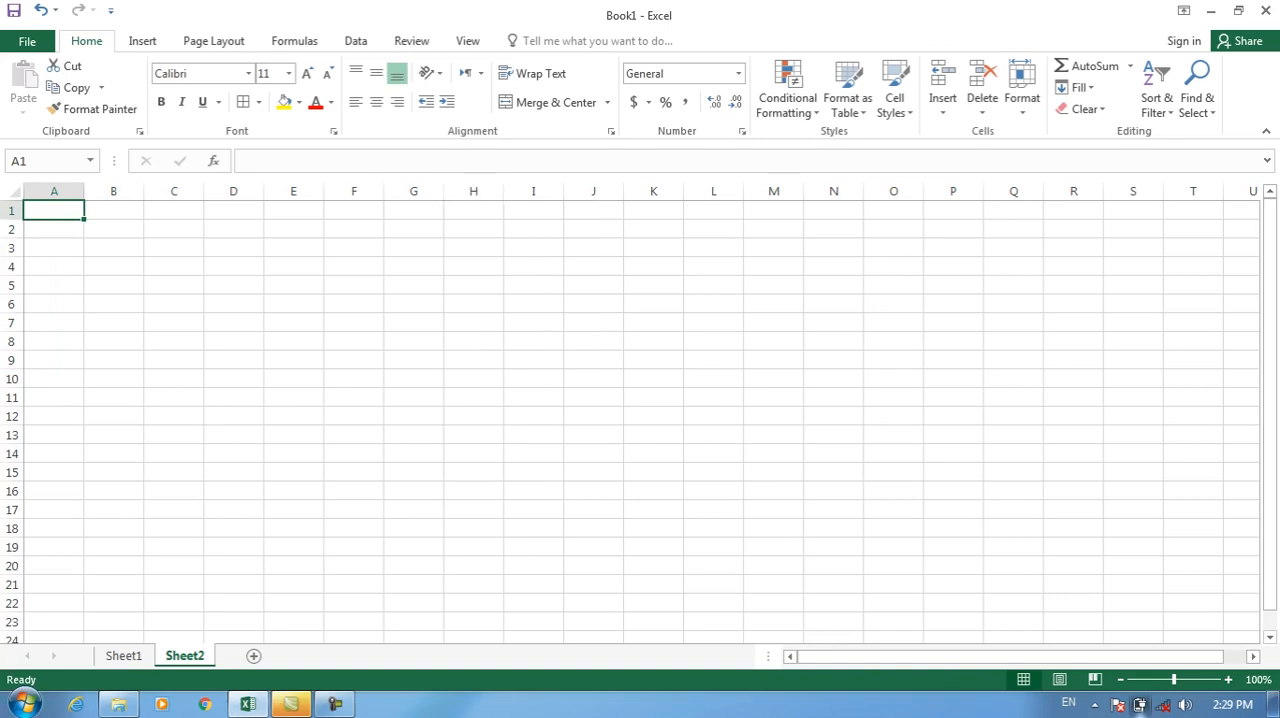
left_click(124, 655)
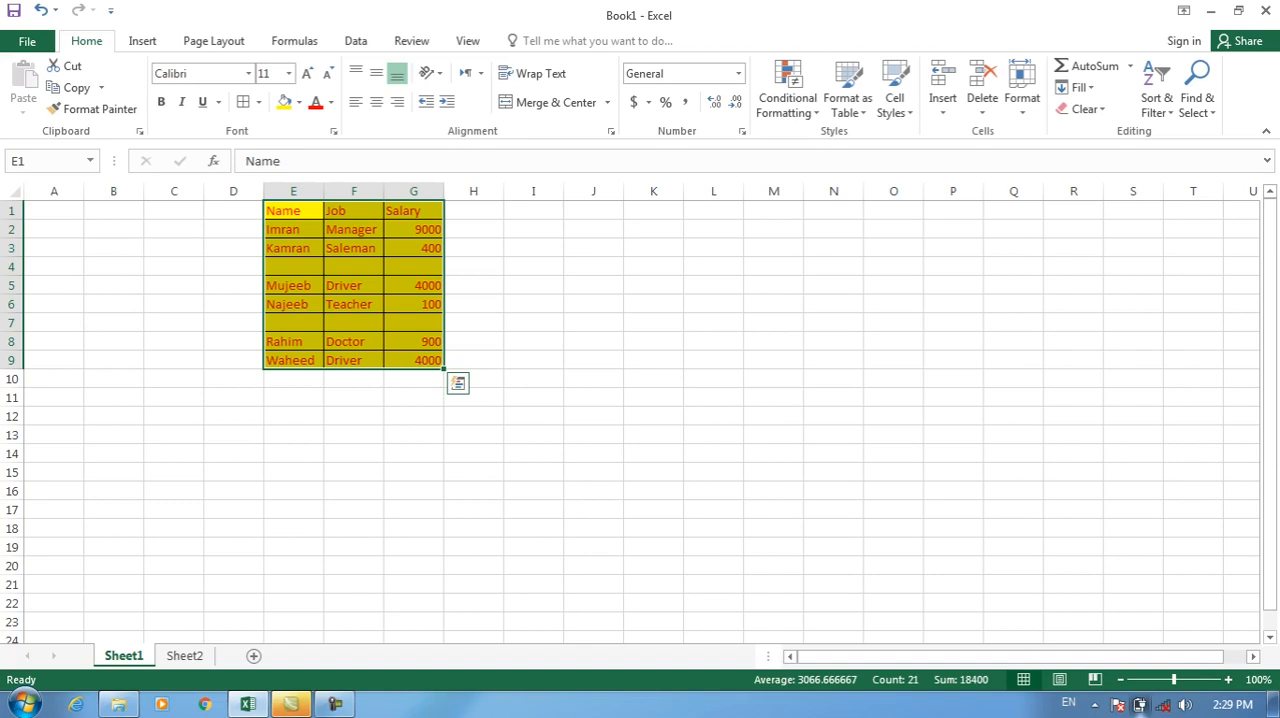
key("ctrl+c")
left_click(184, 655)
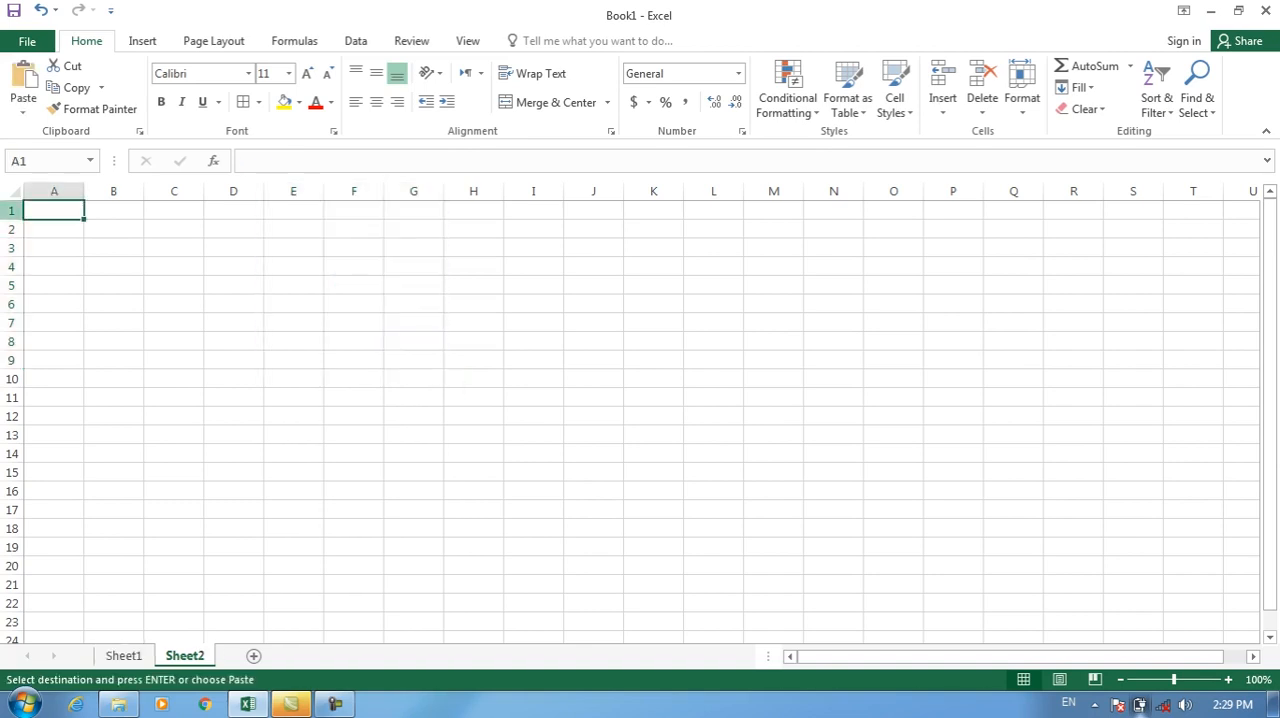
left_click(23, 108)
left_click(60, 308)
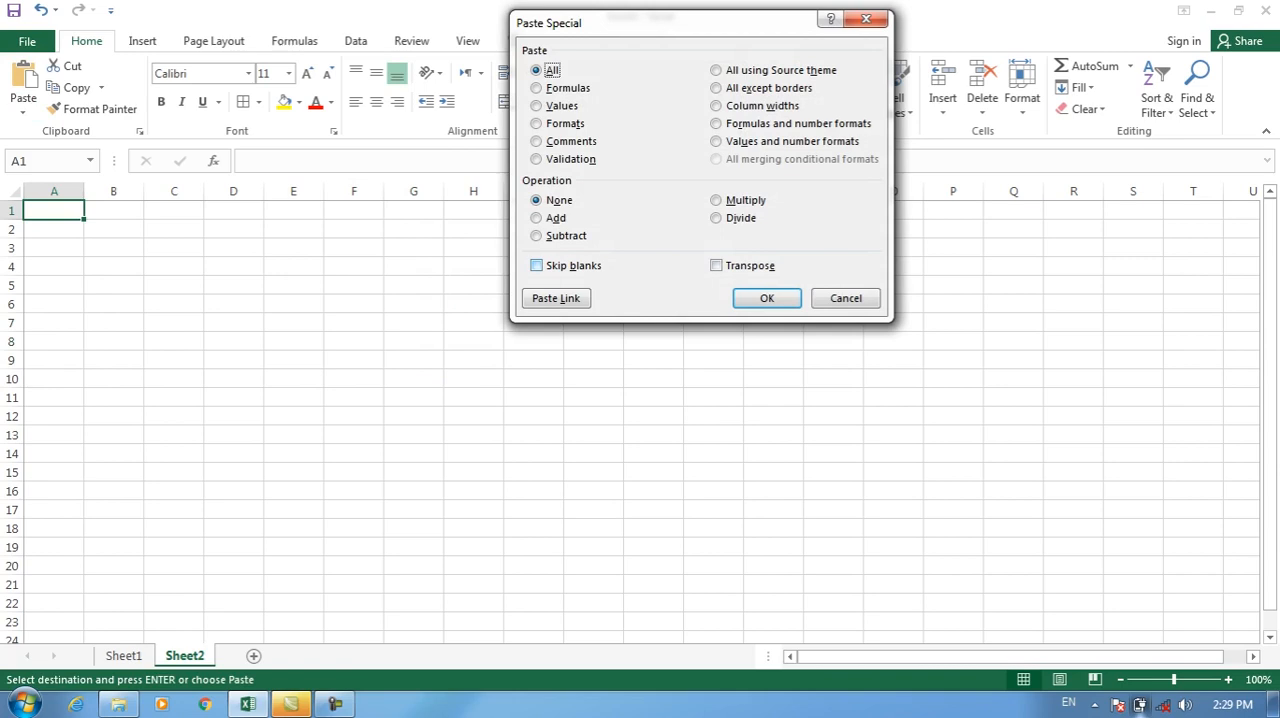
left_click(537, 265)
left_click(766, 298)
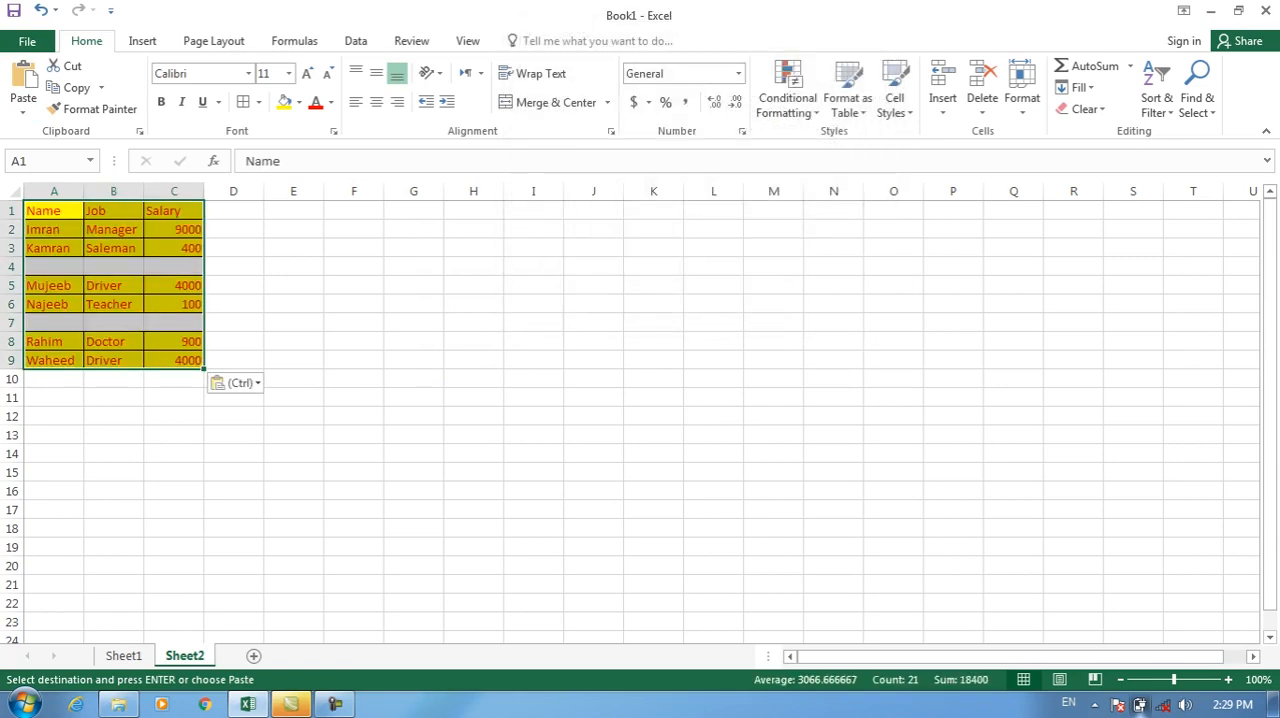
Compare the blank row 4 of the pasted table on Sheet2 with the same row of the source table on Sheet1.
left_click(174, 416)
left_click(174, 267)
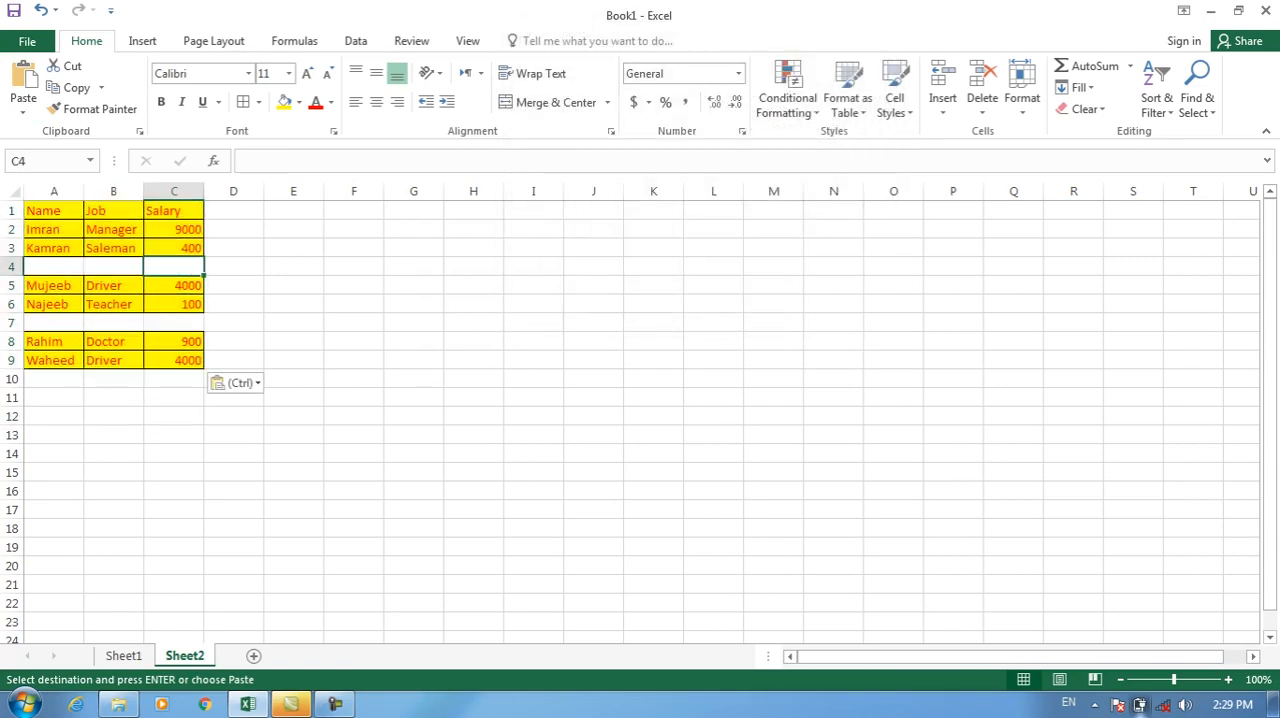
left_click(124, 656)
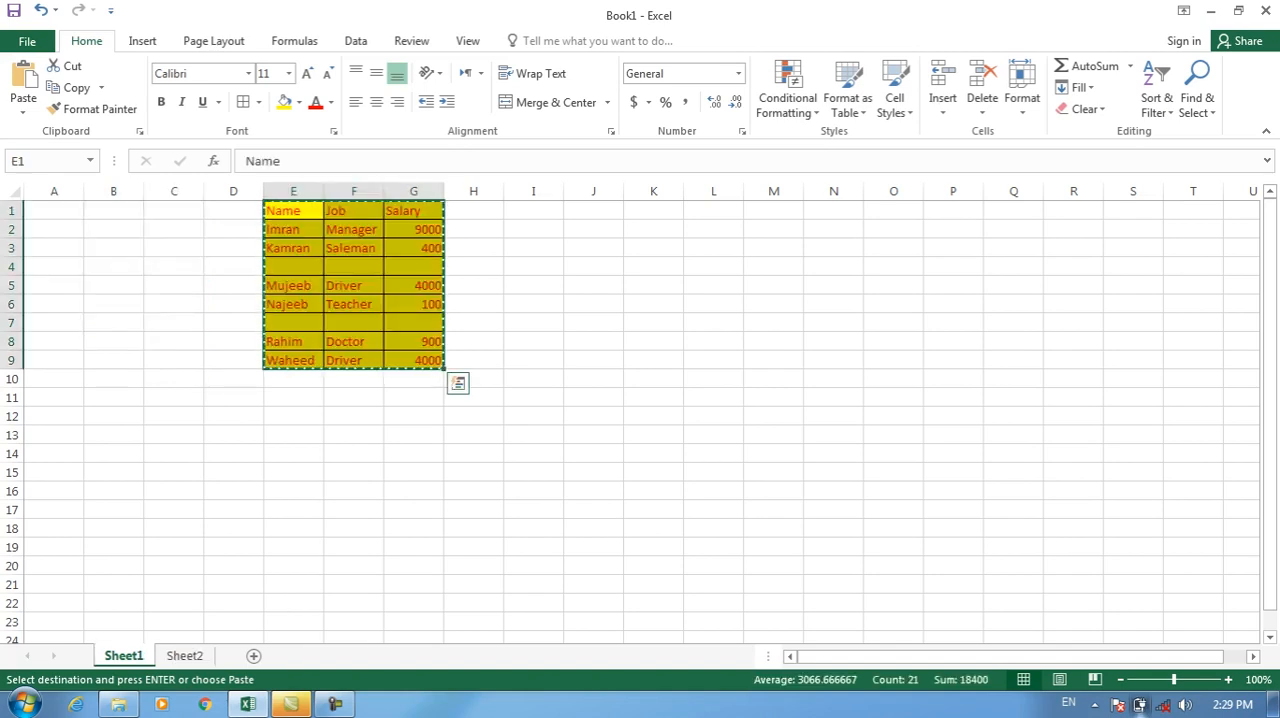
left_click_drag(293, 267, 409, 267)
left_click(184, 656)
left_click_drag(54, 267, 174, 267)
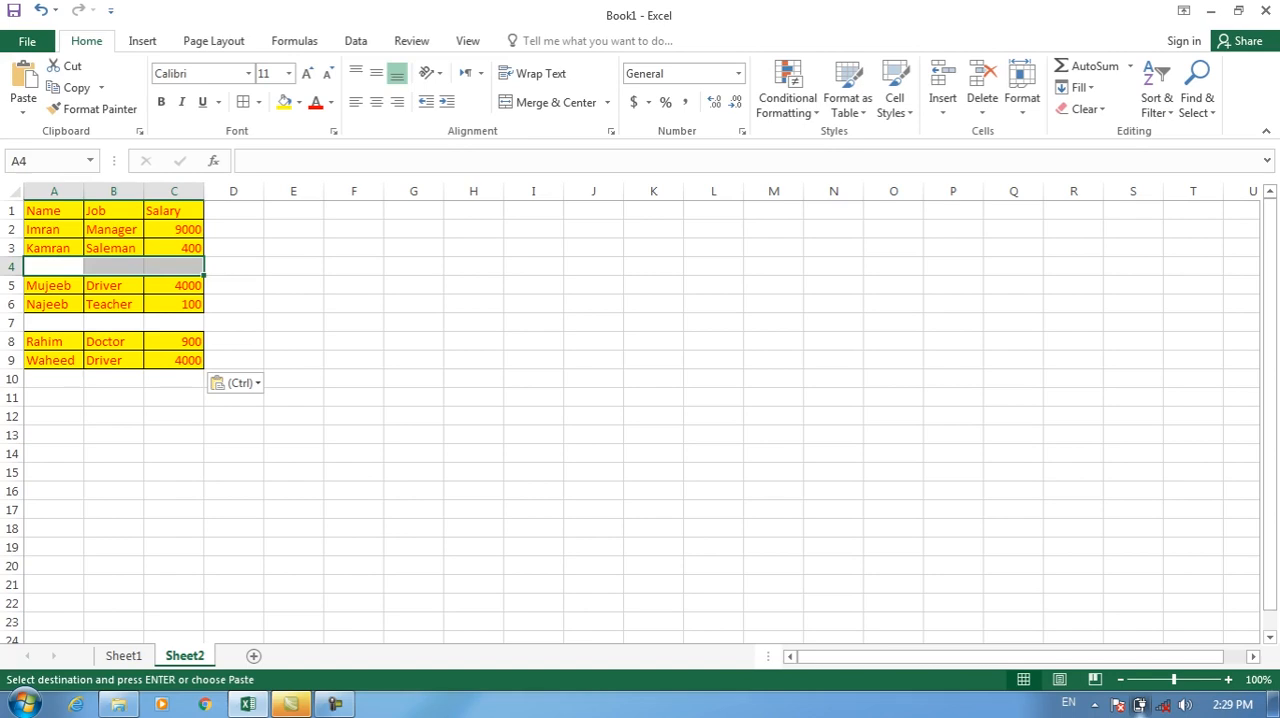
left_click(174, 416)
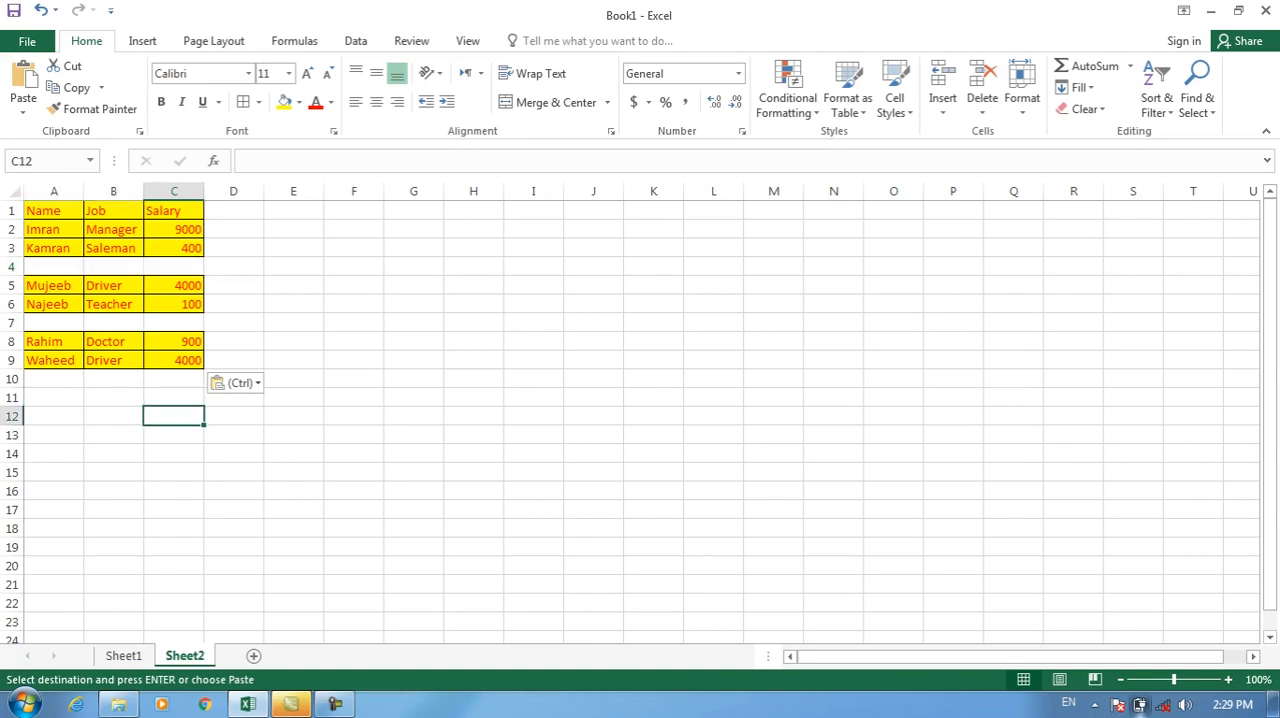
left_click(124, 656)
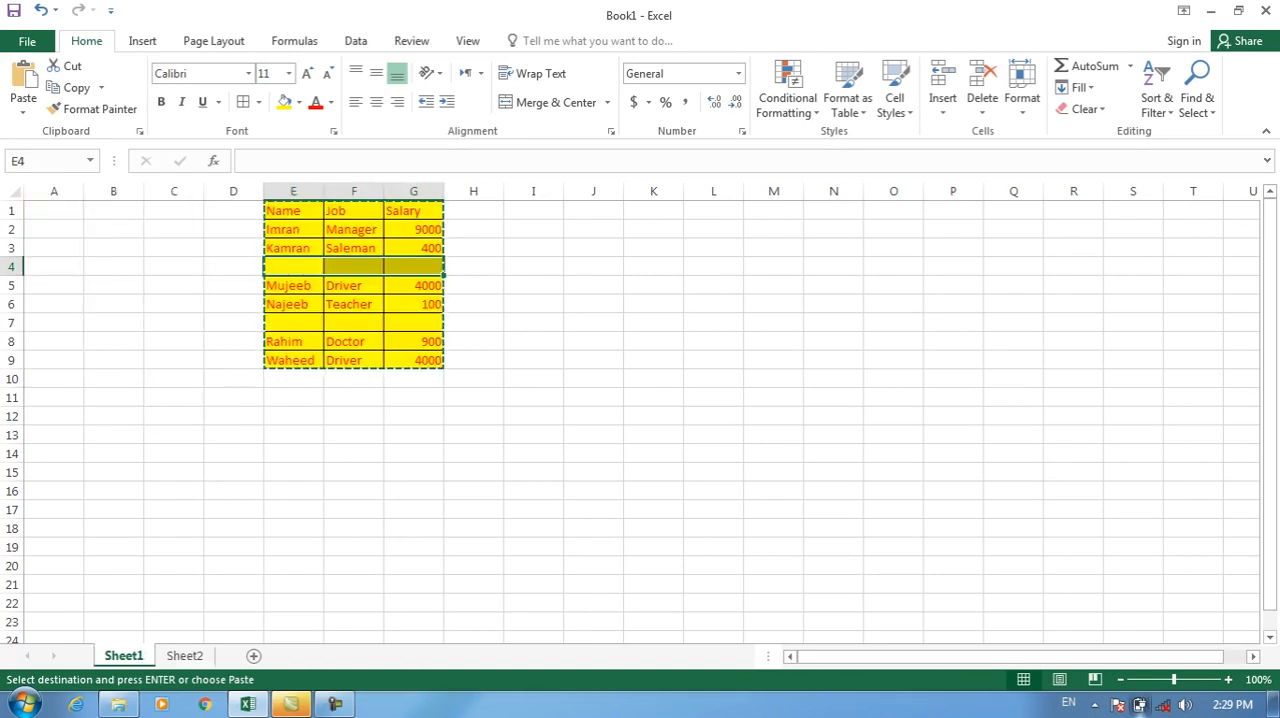
left_click(184, 656)
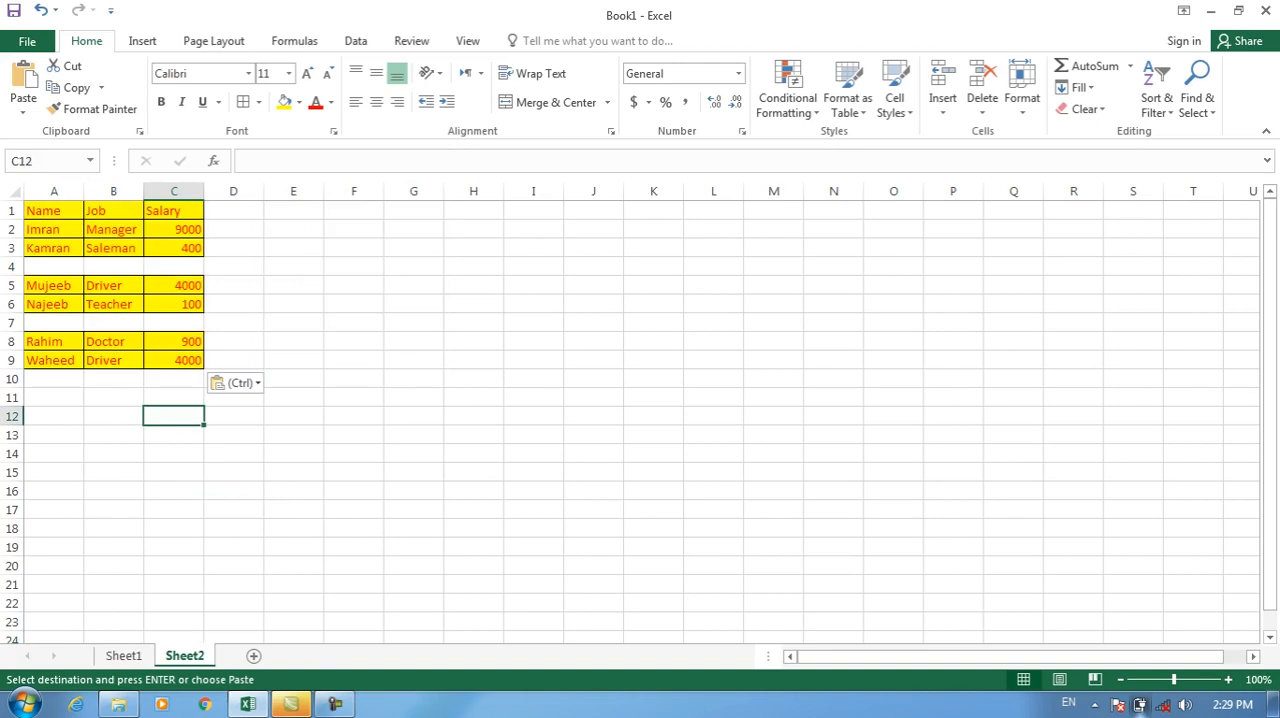
left_click(23, 110)
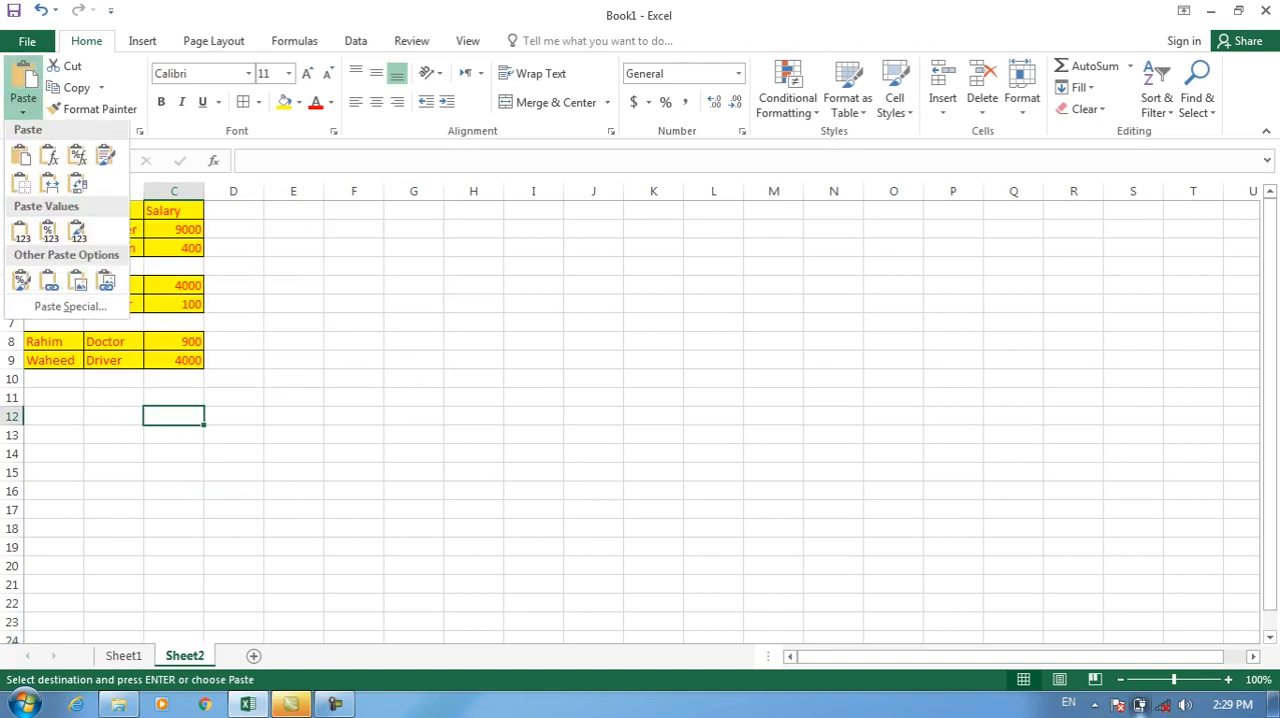
left_click(60, 304)
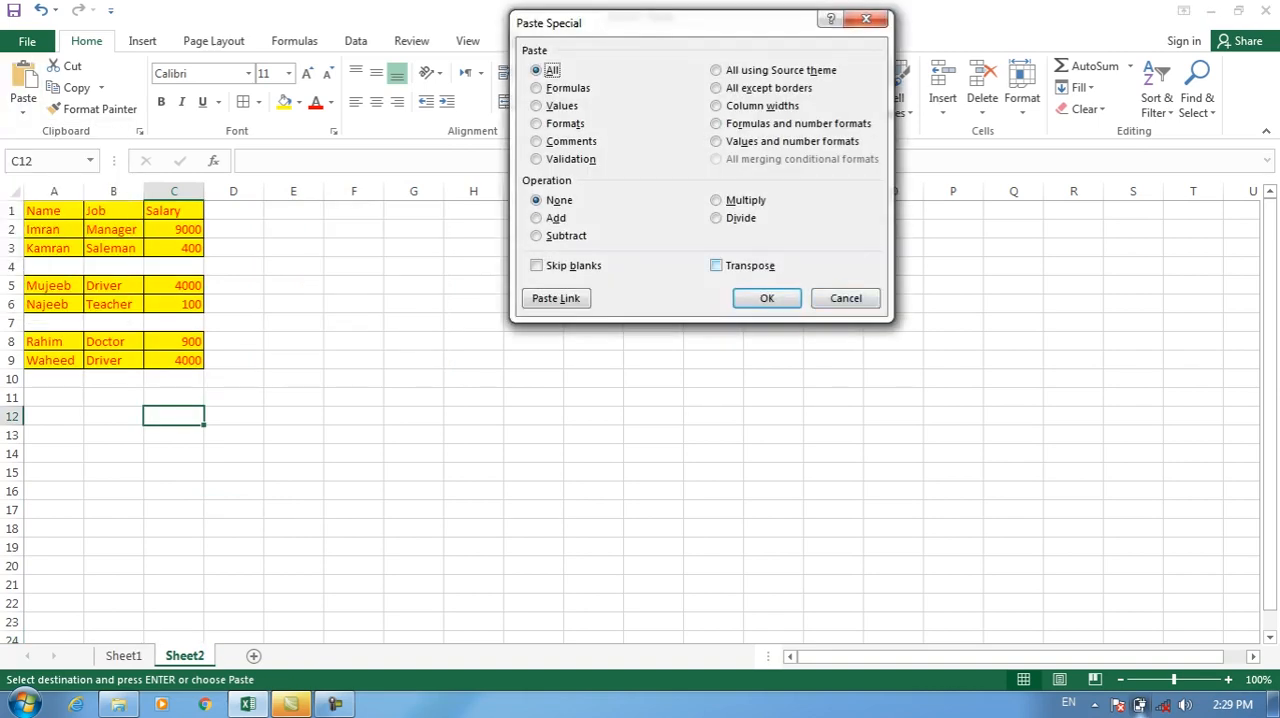
left_click(846, 298)
Enter the labels Name, Job, Salary, Email and Mobile down cells I4:I8 of Sheet2.
left_click(533, 323)
left_click(533, 266)
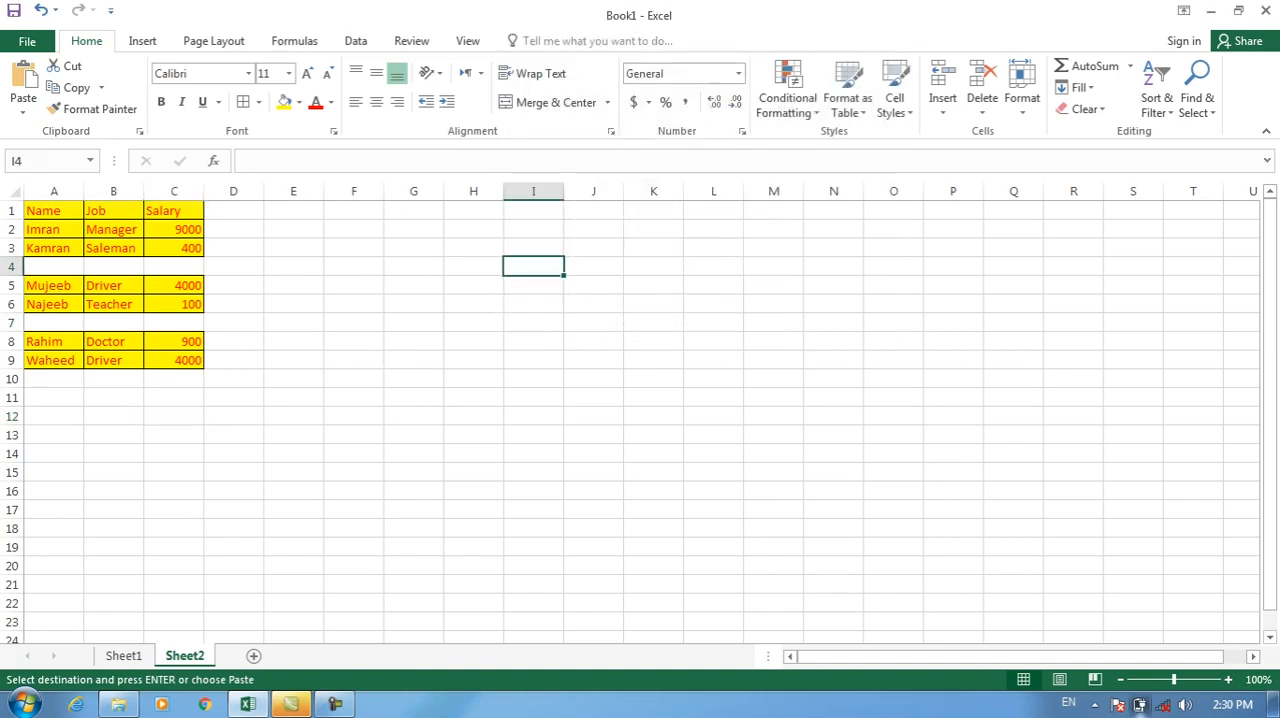
key("Return")
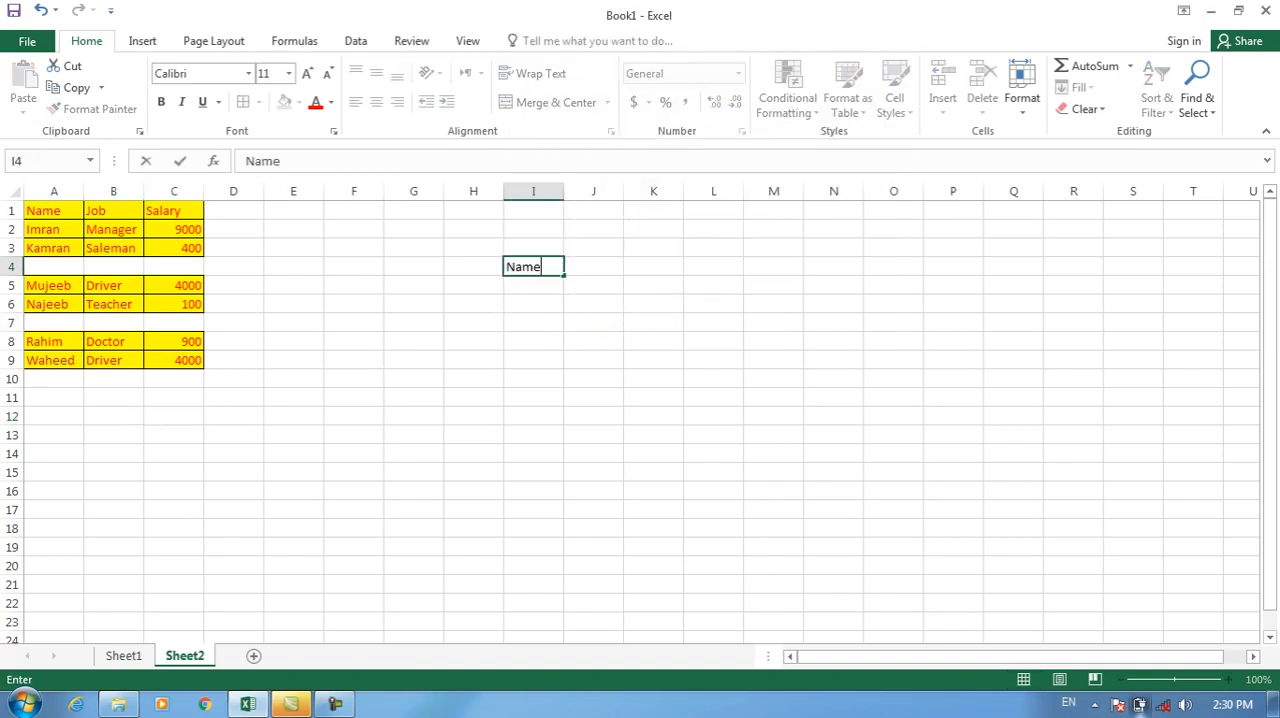
key("Return")
type("Job")
key("Return")
type("Salary")
key("Return")
type("E")
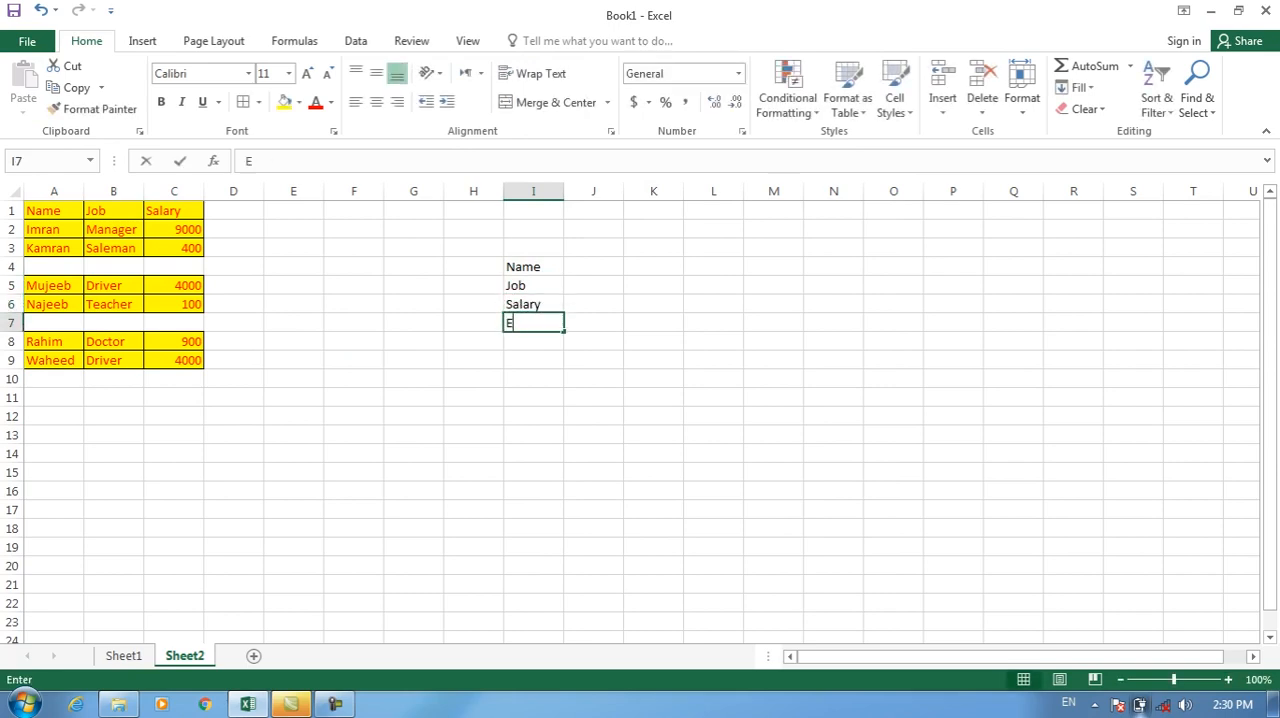
type("mail")
key("Return")
type("Mobile")
key("Return")
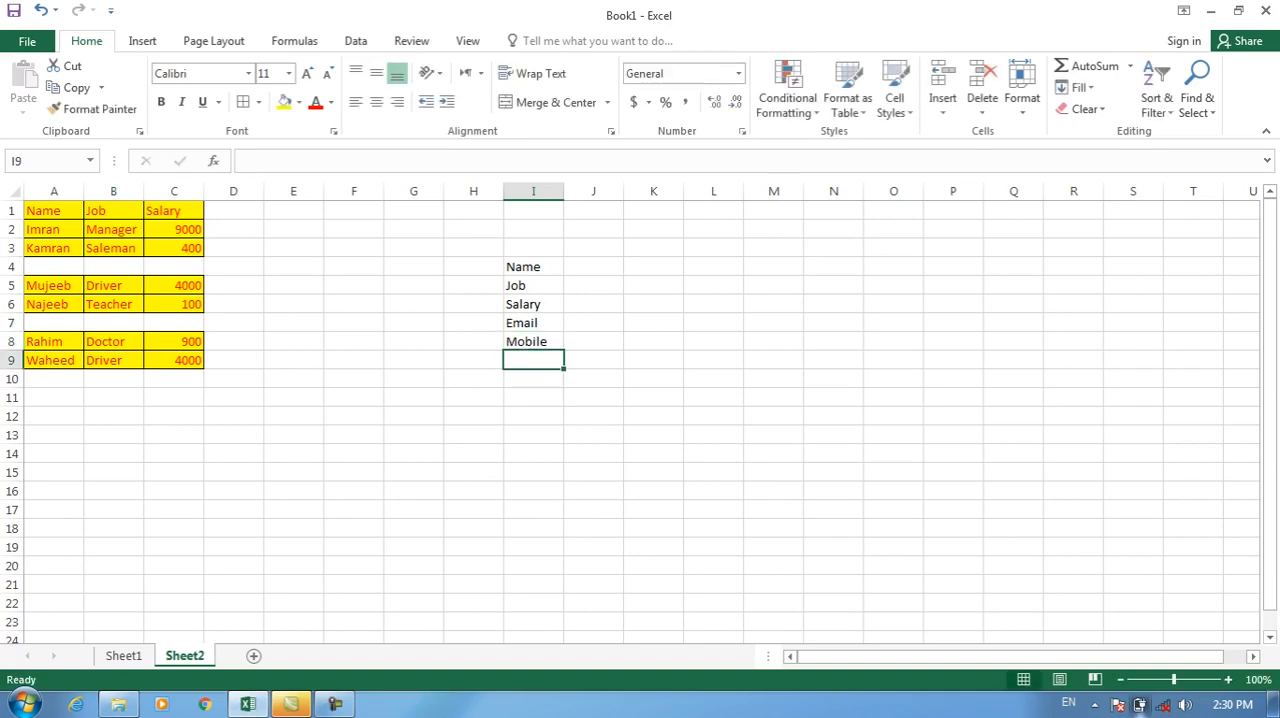
left_click_drag(1, 223, 28, 629)
mouse_move(502, 256)
left_mouse_down()
mouse_move(584, 367)
mouse_move(566, 348)
left_mouse_up()
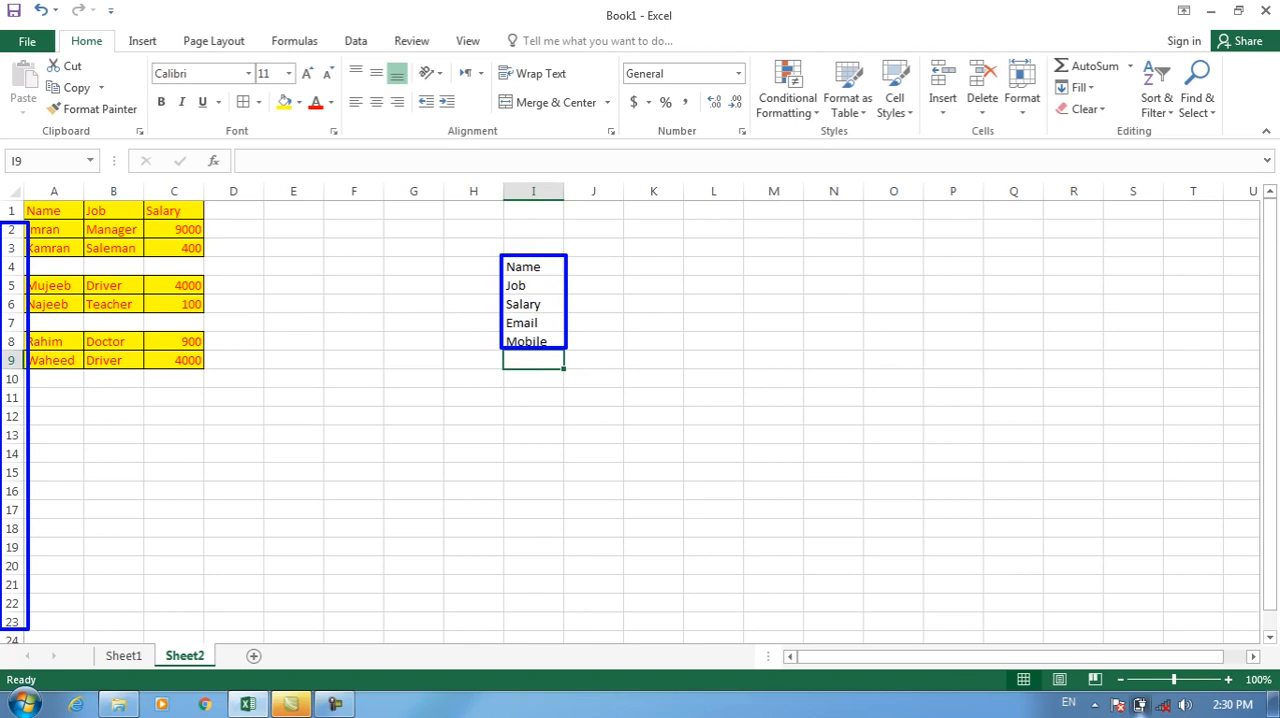
key("Escape")
Copy the label column I4:I8 and paste it transposed as a row starting at G5 on a new sheet.
left_click_drag(533, 266, 533, 342)
key("ctrl+c")
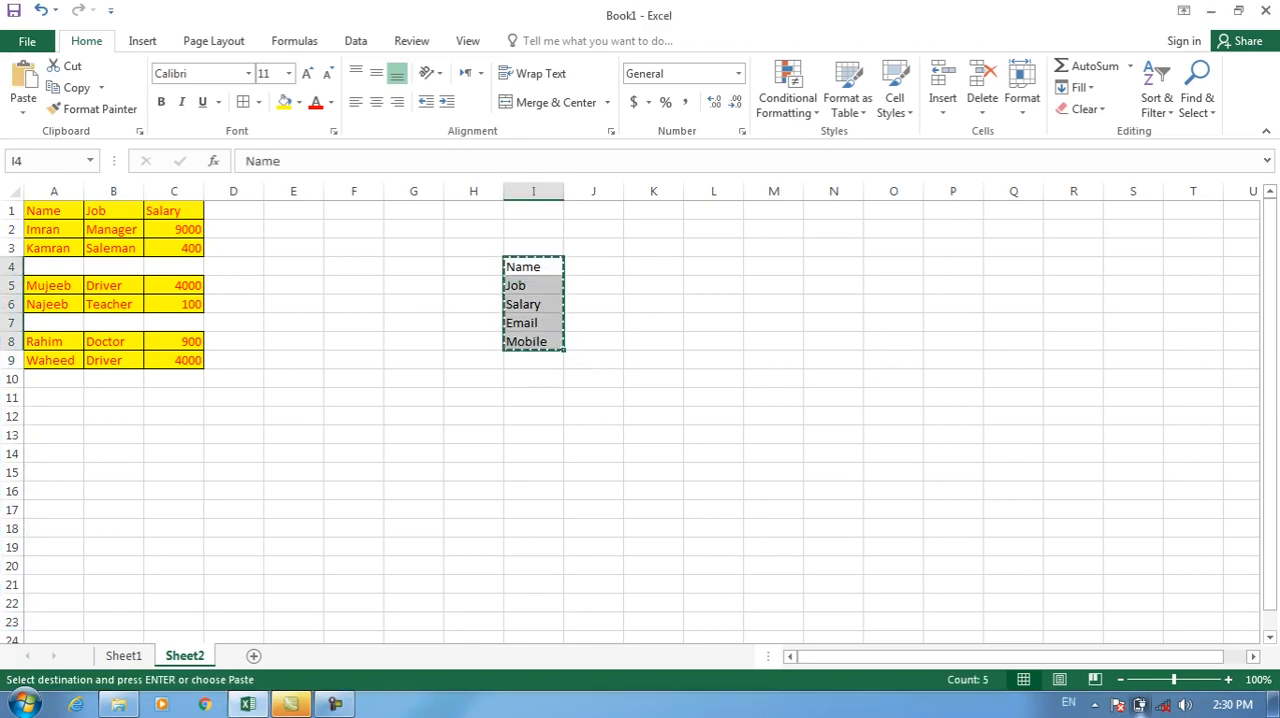
left_click(253, 655)
left_click(413, 285)
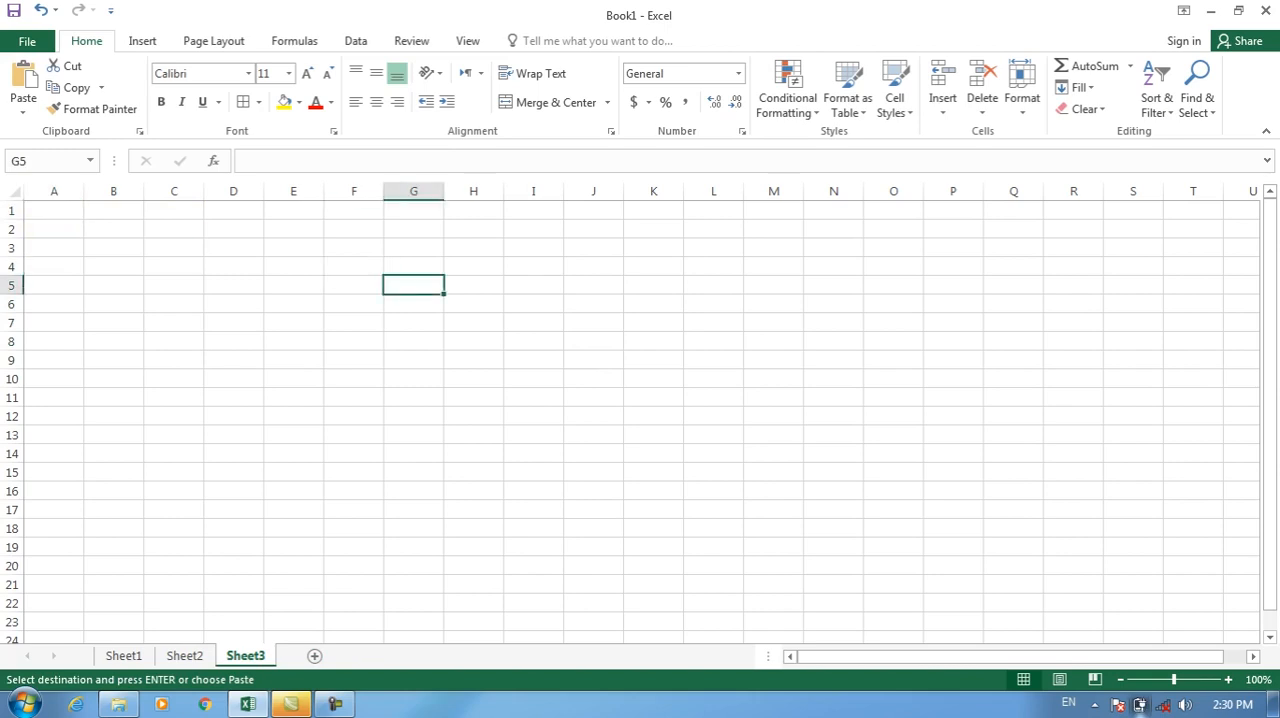
left_click(23, 109)
left_click(70, 307)
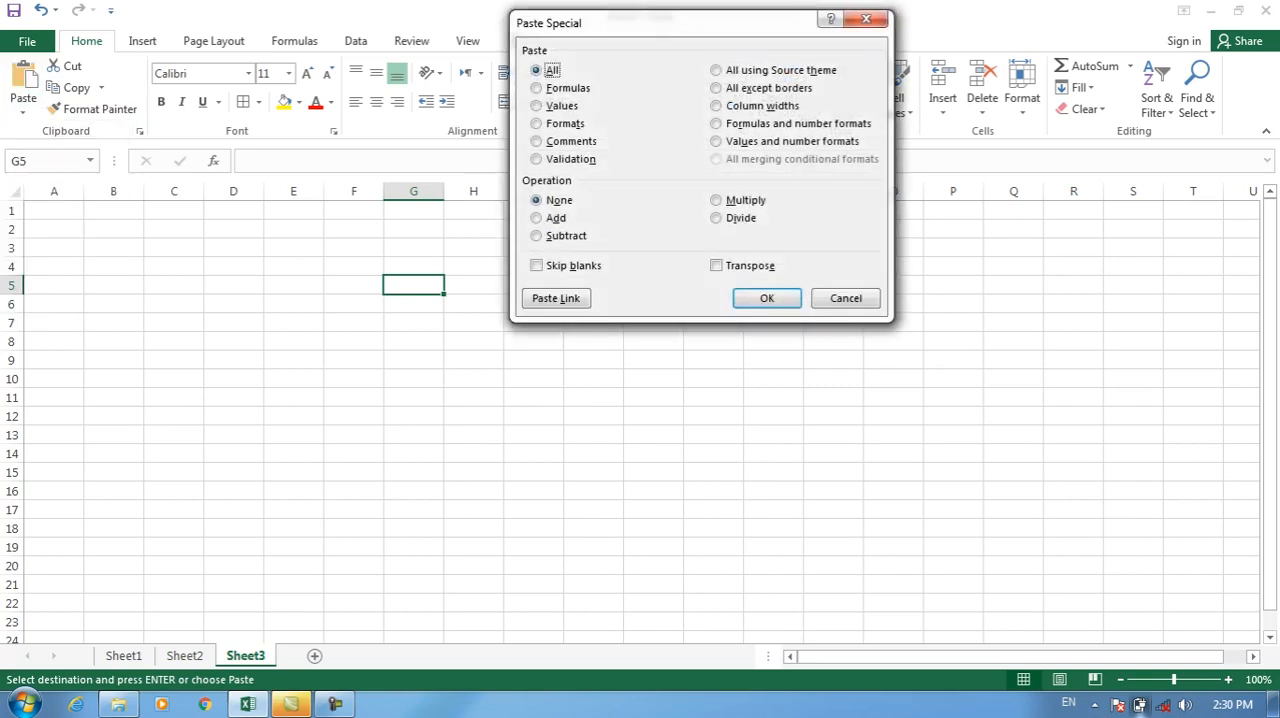
left_click(716, 265)
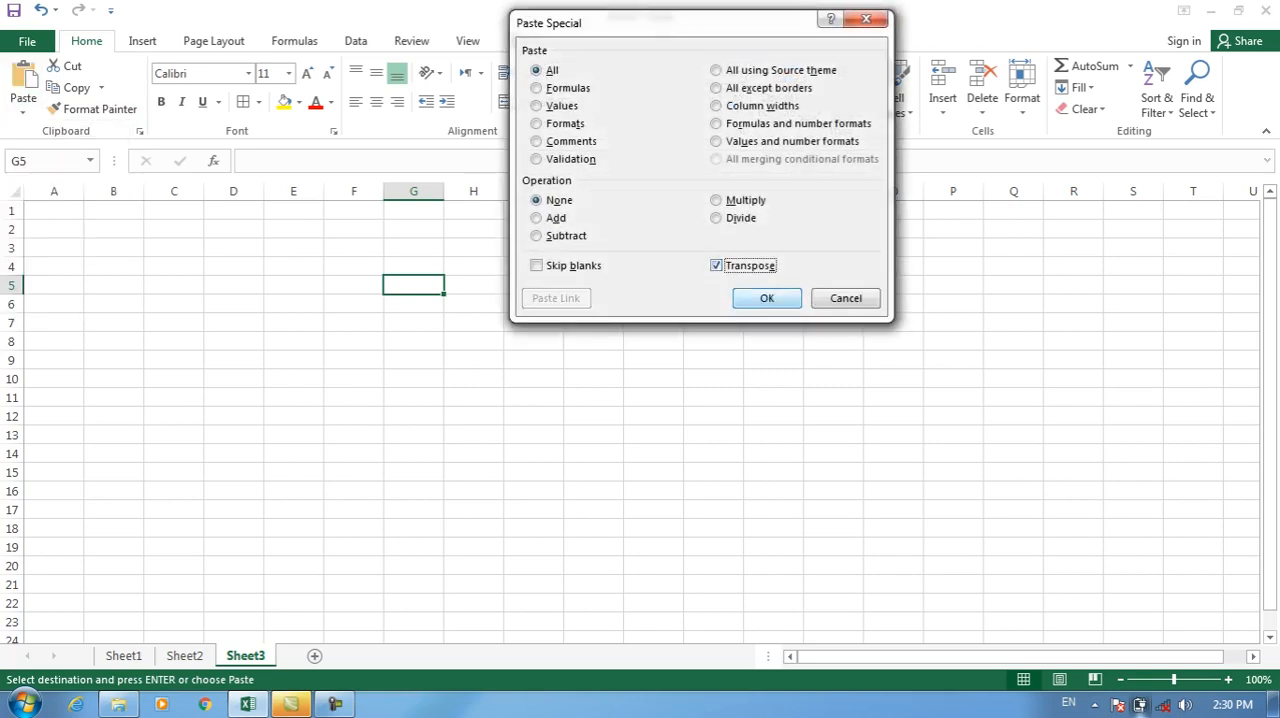
left_click(767, 298)
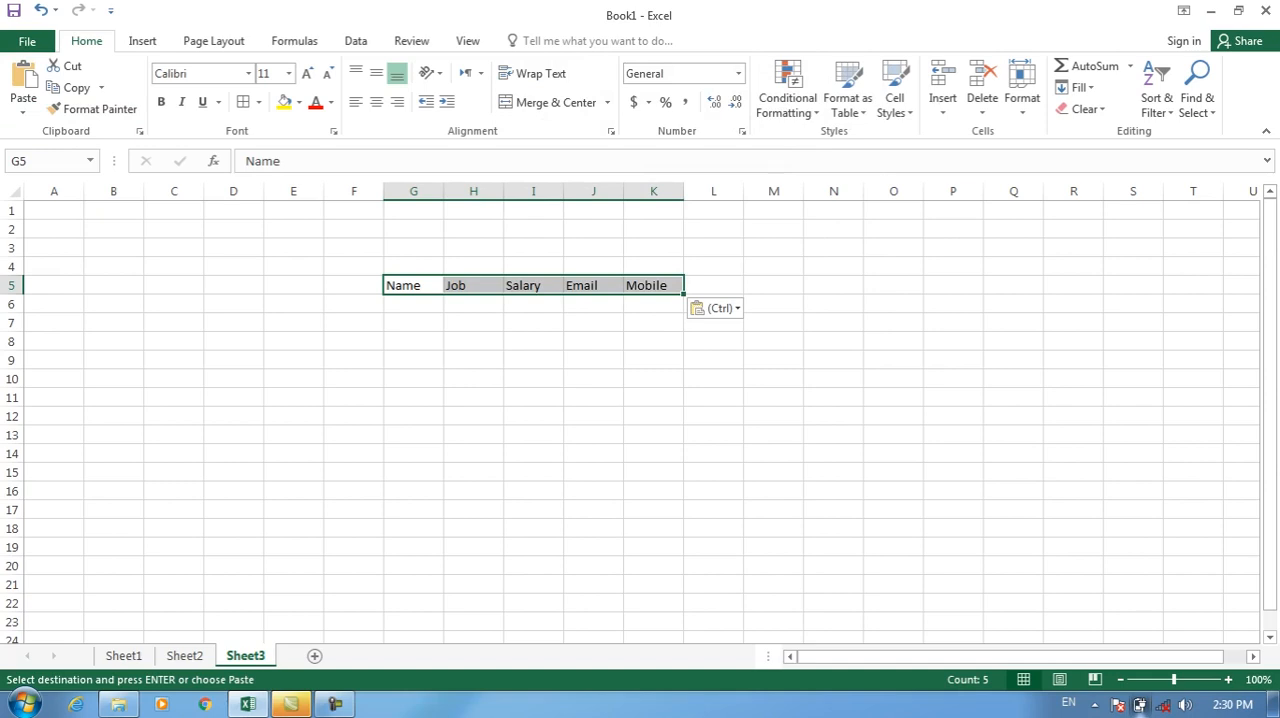
Copy the label row G5:K5 and paste it transposed as a column starting at Q6.
key("ctrl+c")
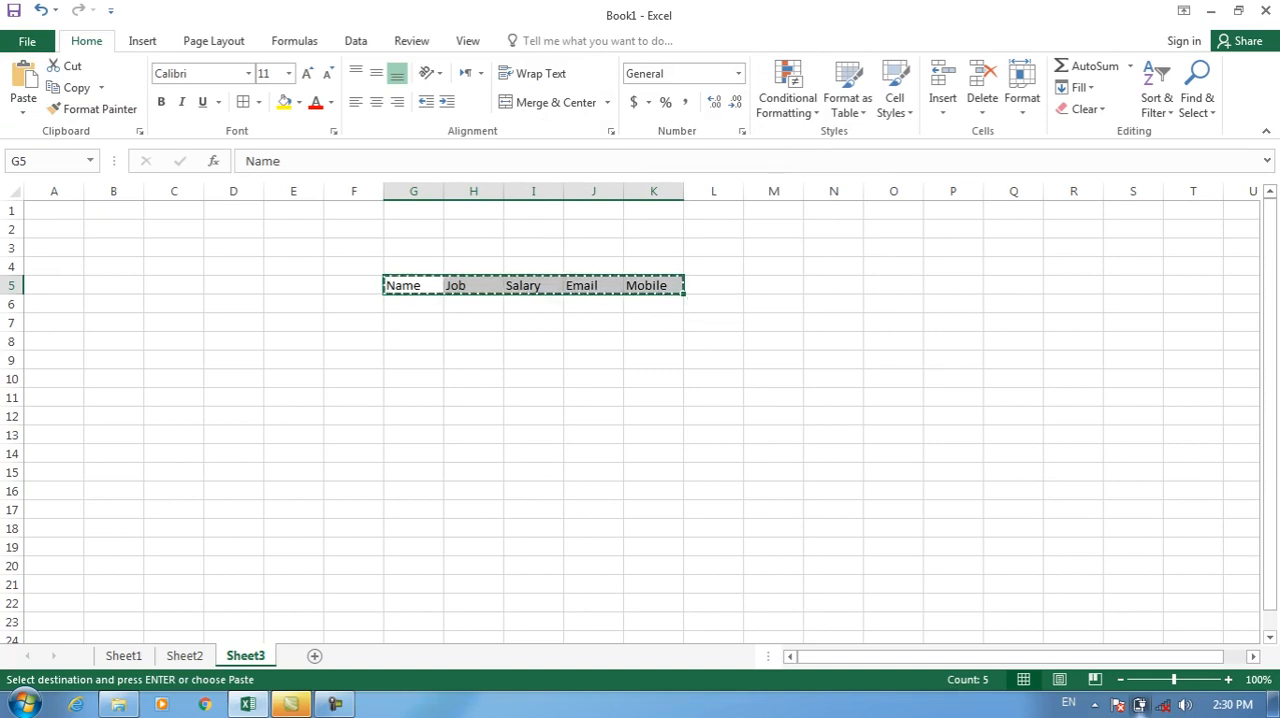
left_click(1013, 304)
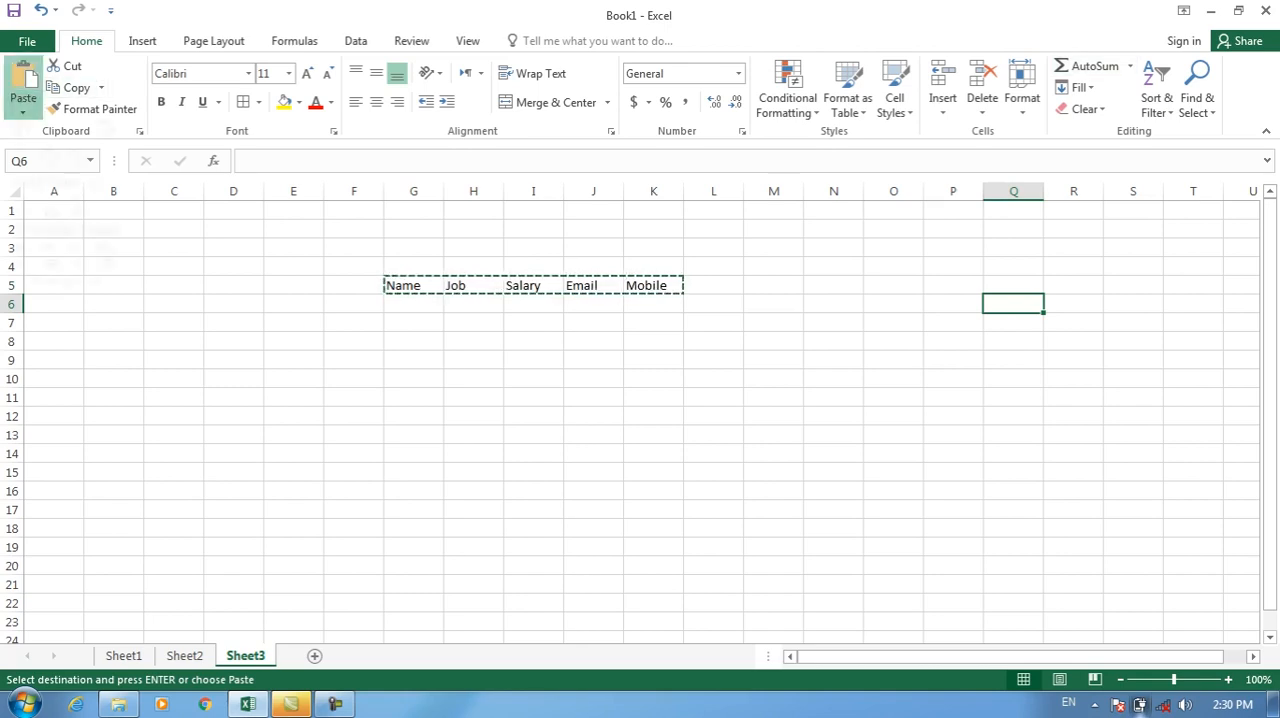
left_click(23, 110)
left_click(23, 110)
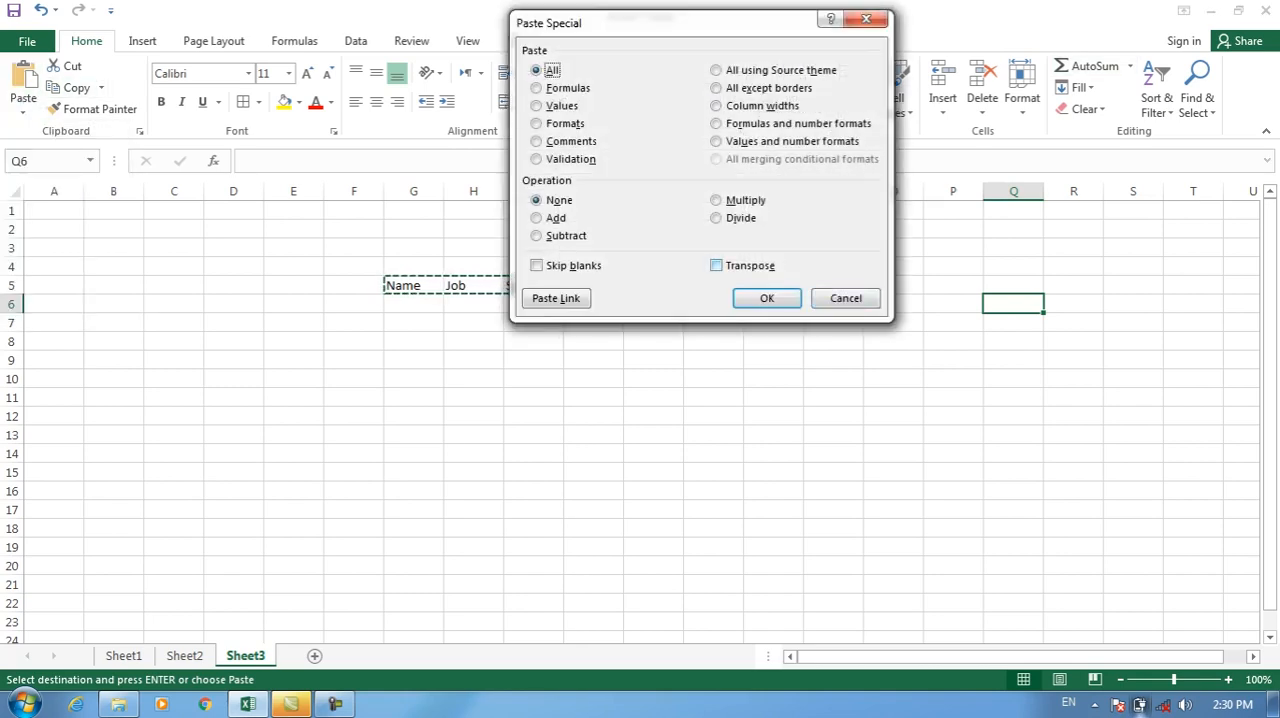
key("alt+e")
key("Return")
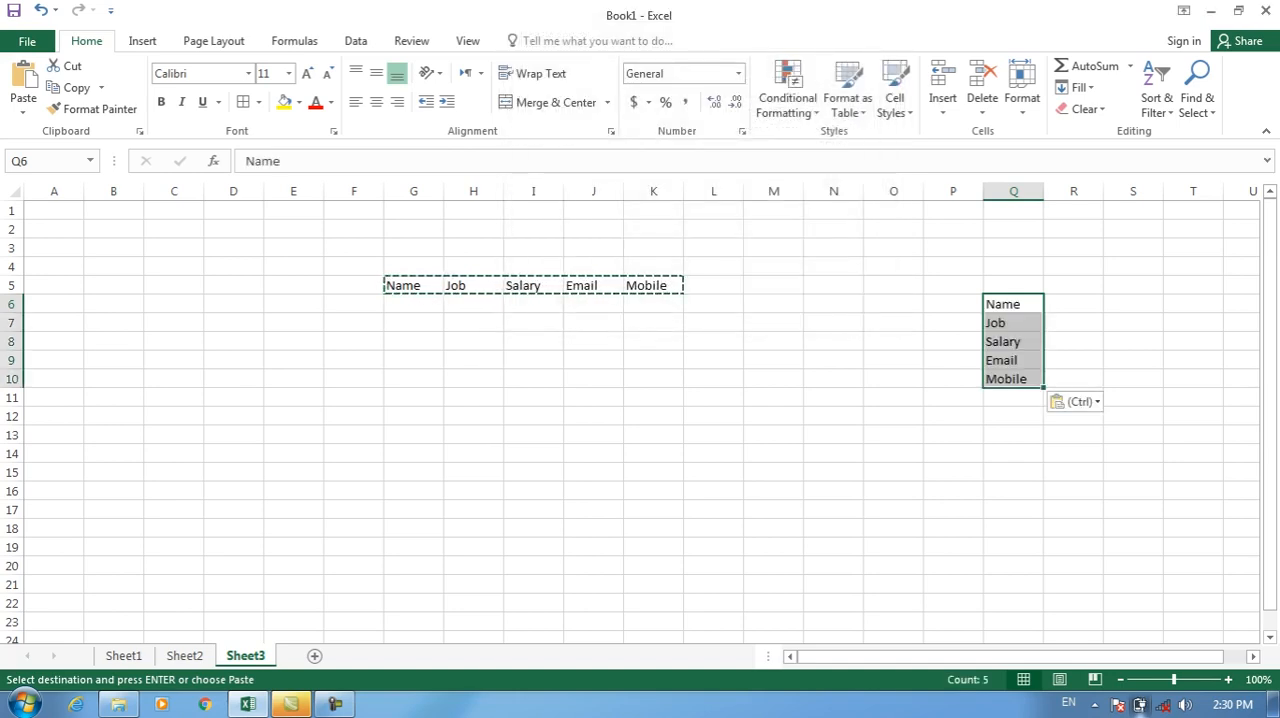
left_click(23, 110)
left_click(72, 307)
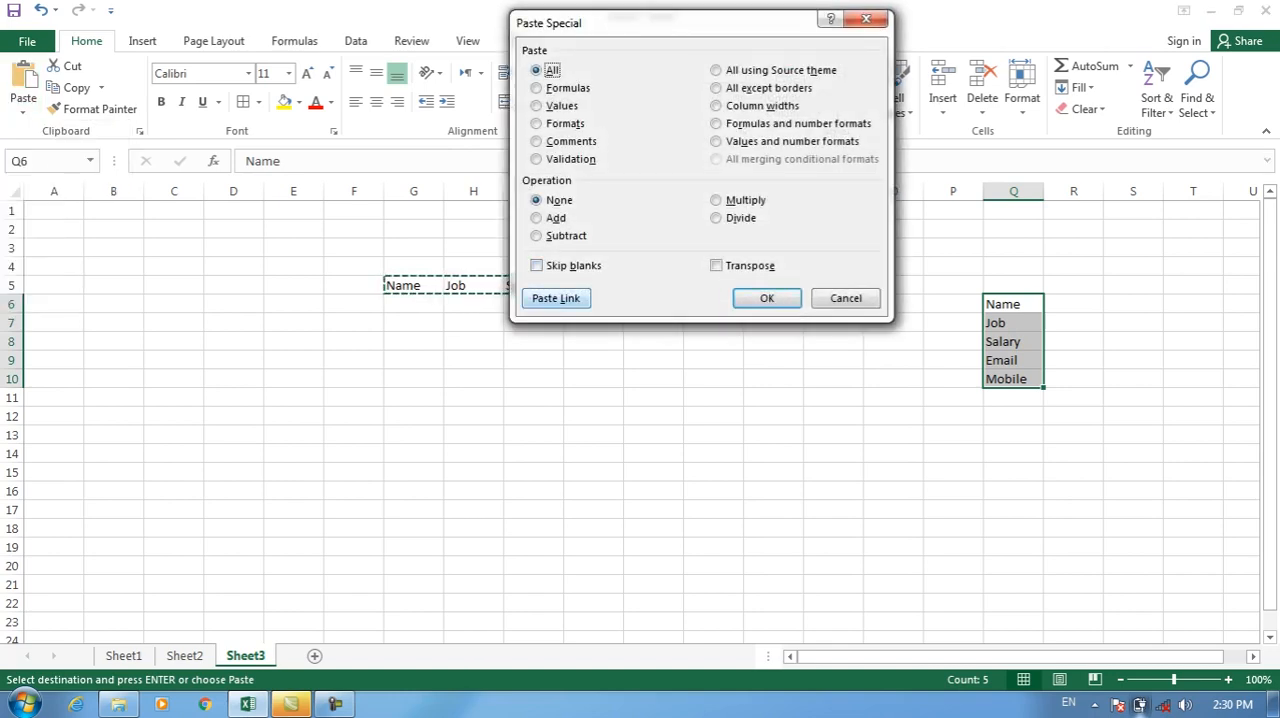
left_click(845, 298)
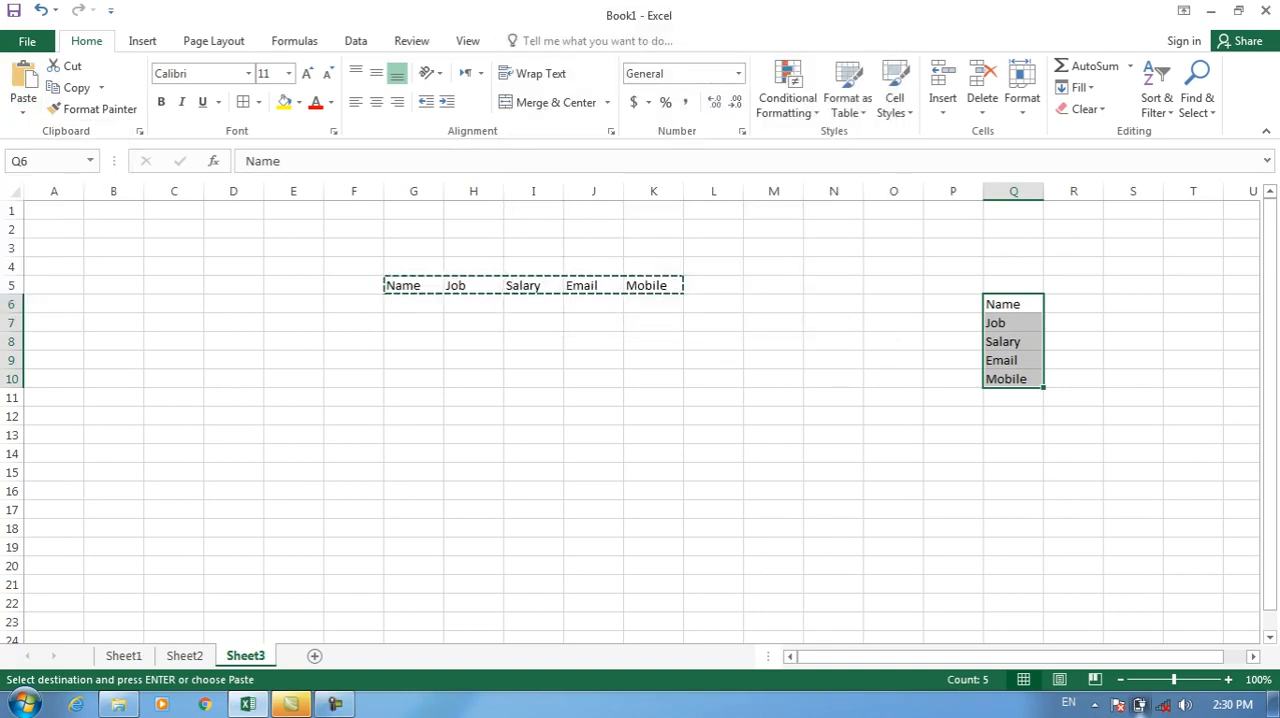
Delete Sheet3 and Sheet2 from the workbook.
right_click(240, 655)
left_click(279, 455)
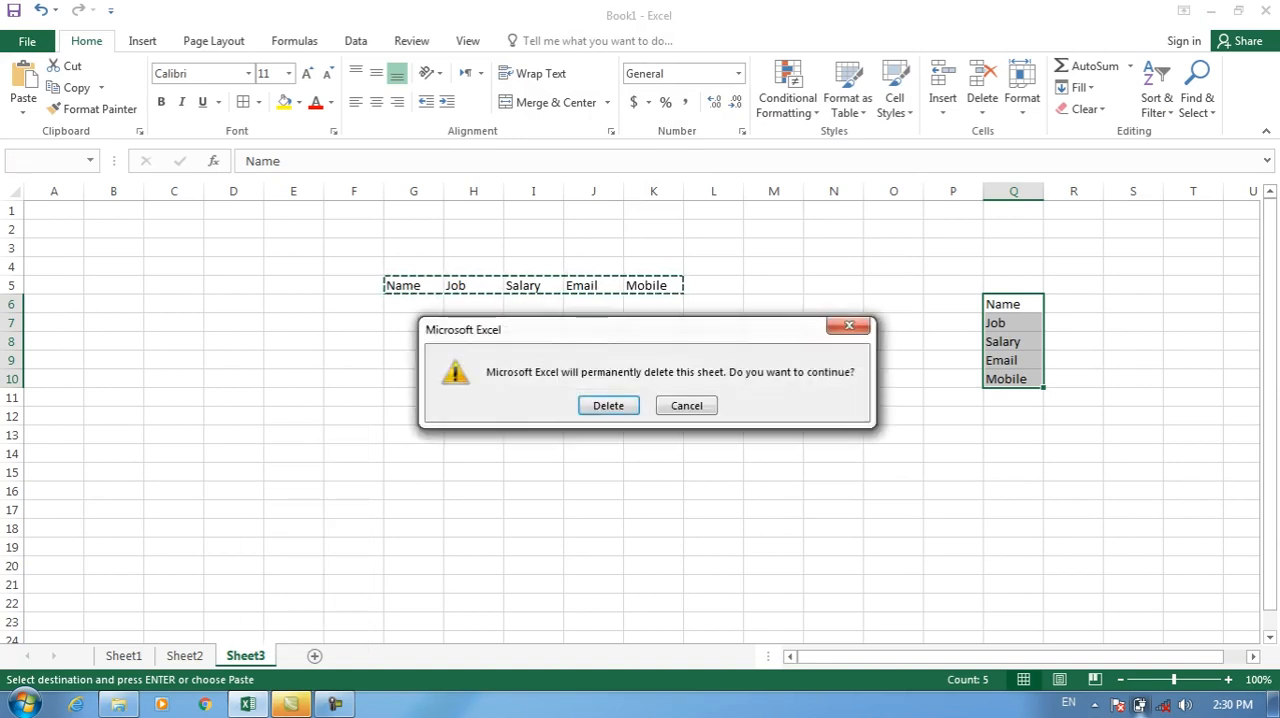
left_click(608, 404)
right_click(188, 655)
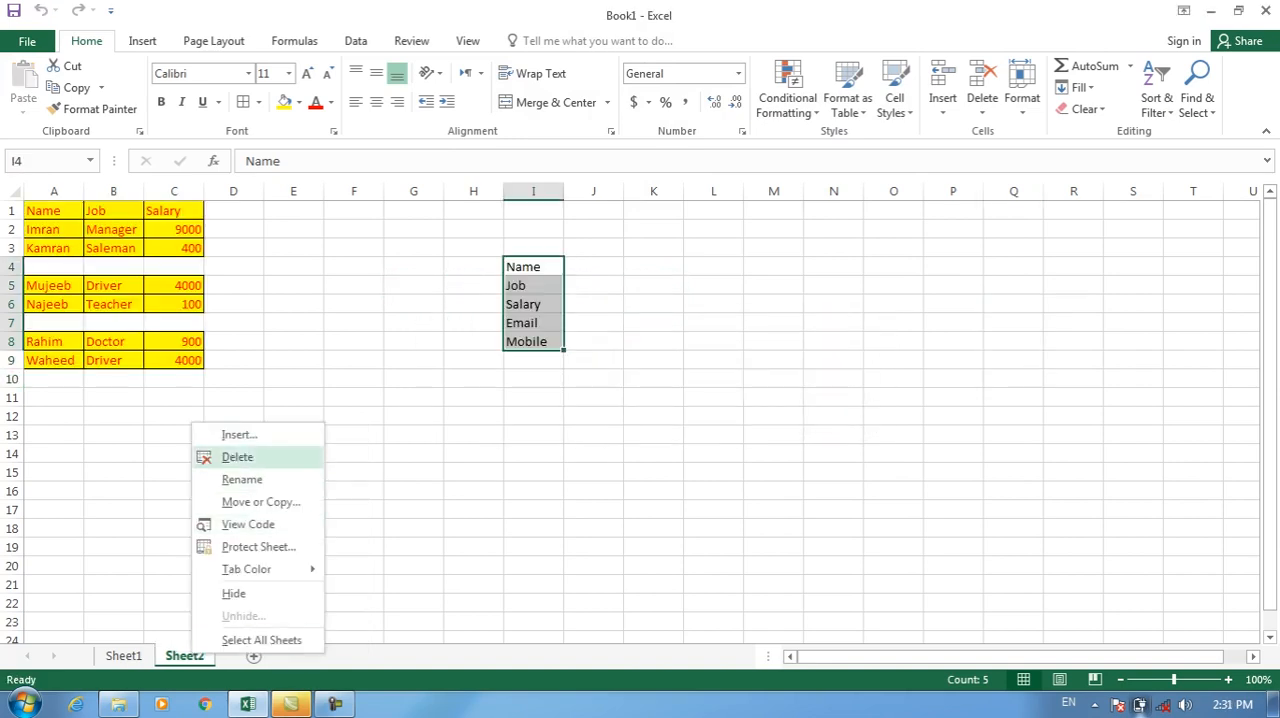
left_click(226, 455)
left_click(608, 405)
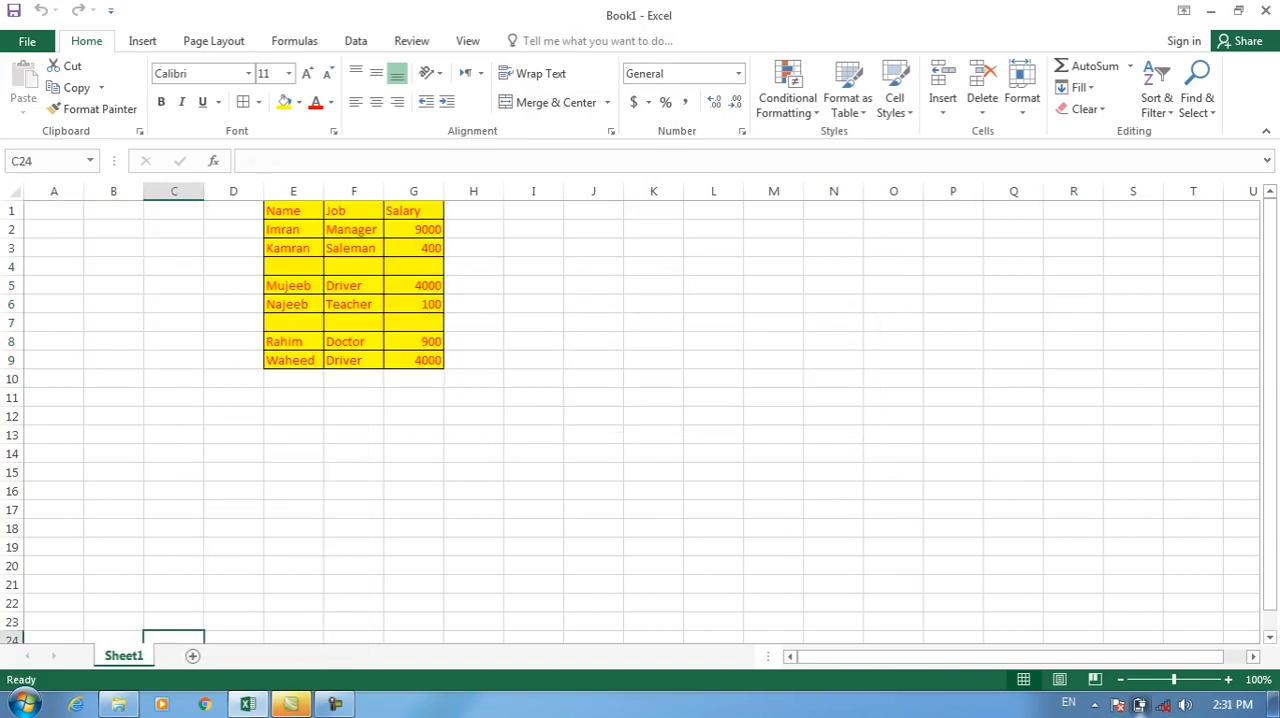
Fill blank row 4 of the Sheet1 table with an employee name, job Doctor and salary 5000.
left_click(353, 248)
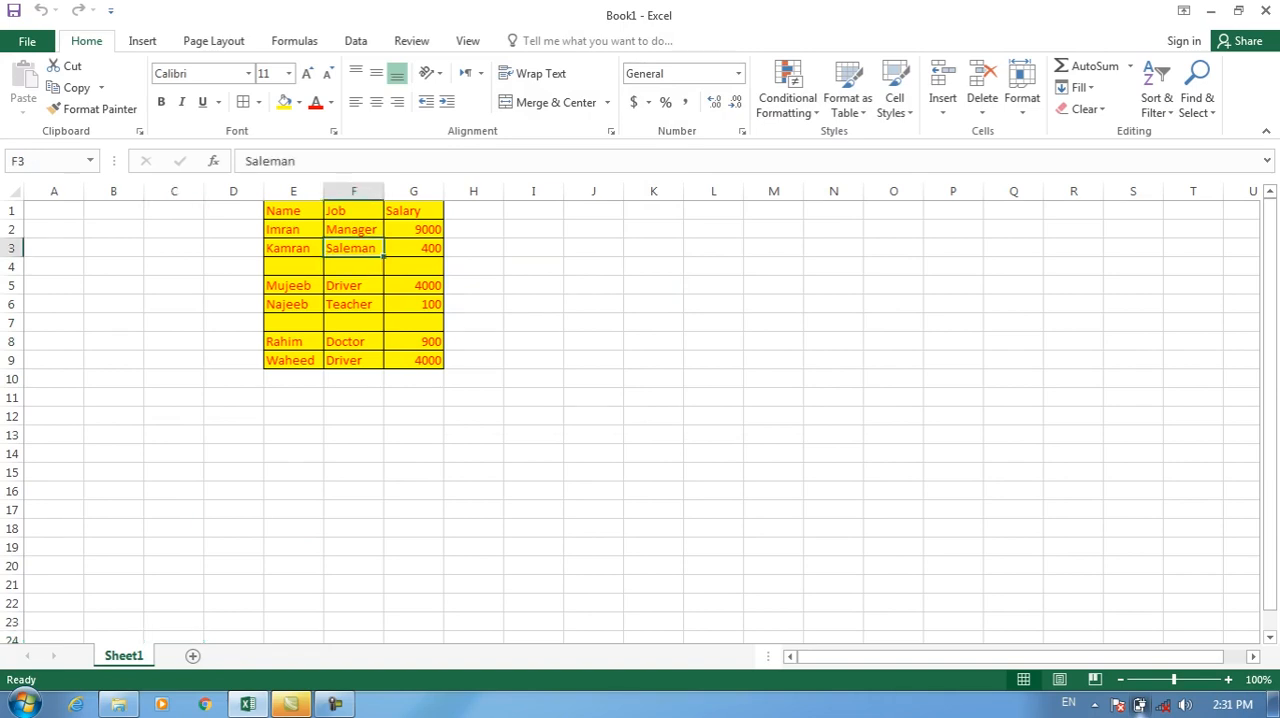
left_click(293, 266)
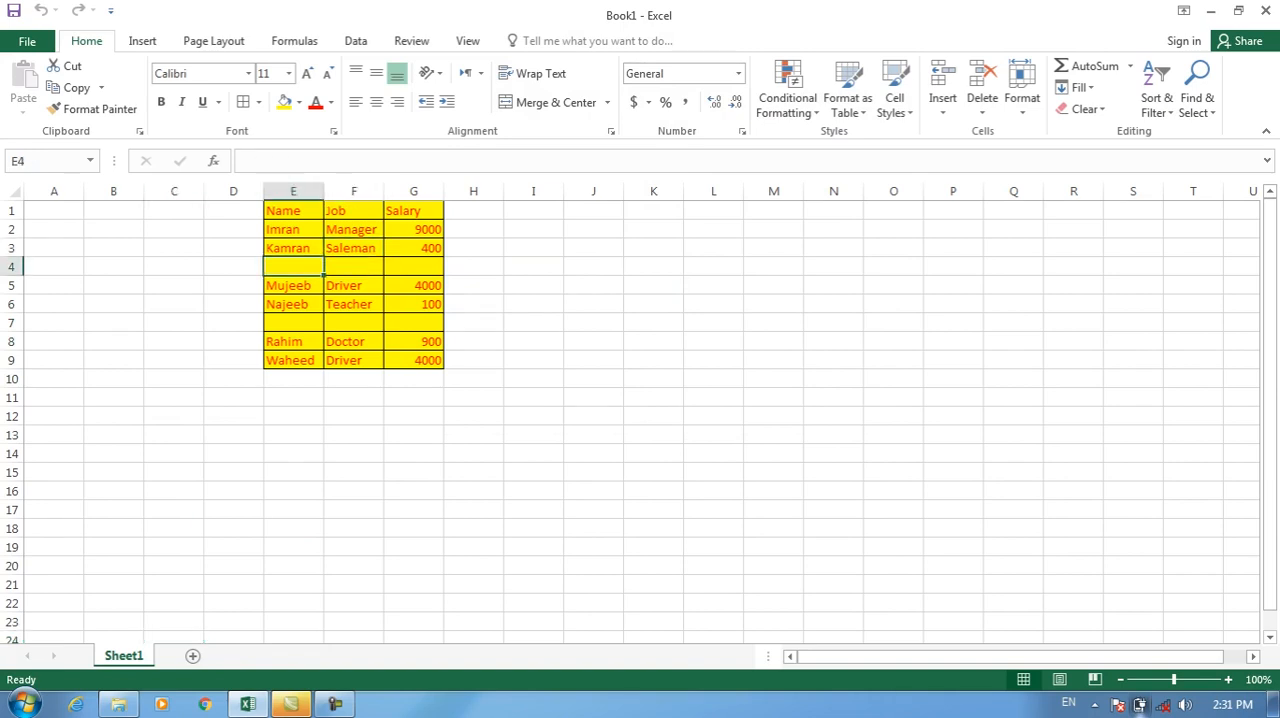
type("Nisar")
key("Tab")
type("Docto")
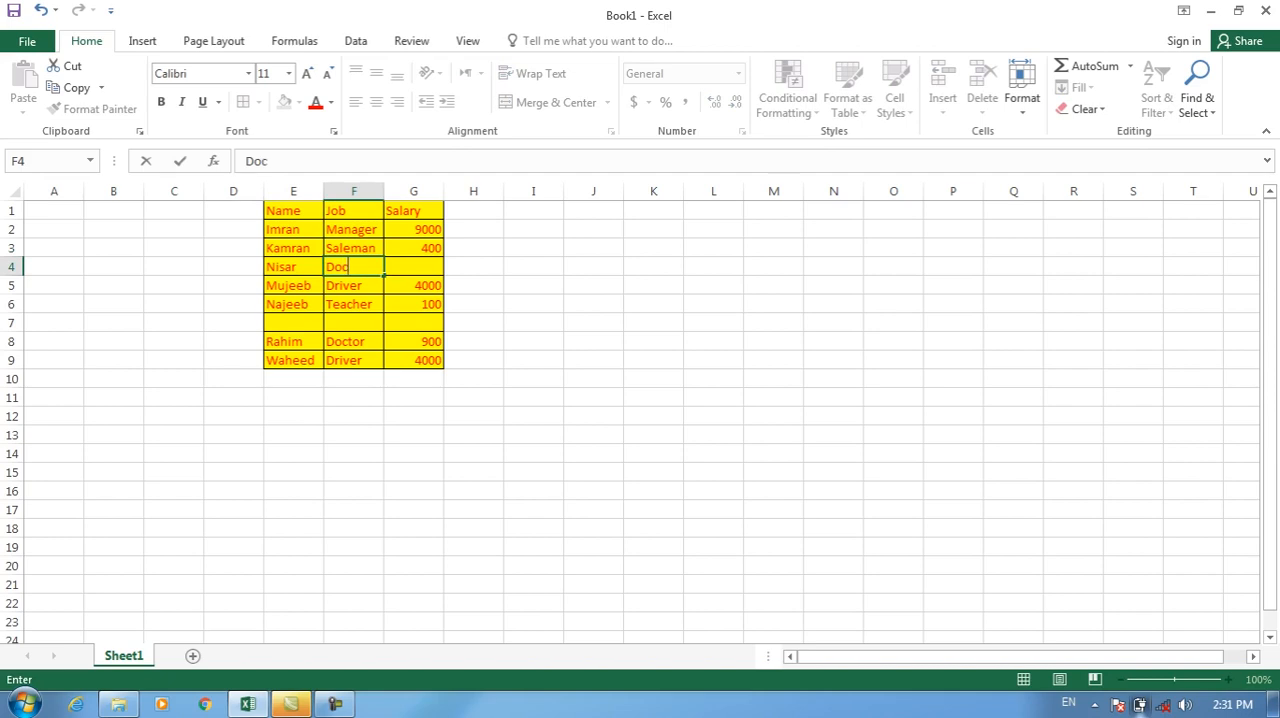
key("Right")
type("5000")
key("Down")
key("Down")
key("Down")
key("Down")
key("Down")
Fill blank row 7 of the table with an employee name, job Driver and salary 5000.
key("Left")
key("Up")
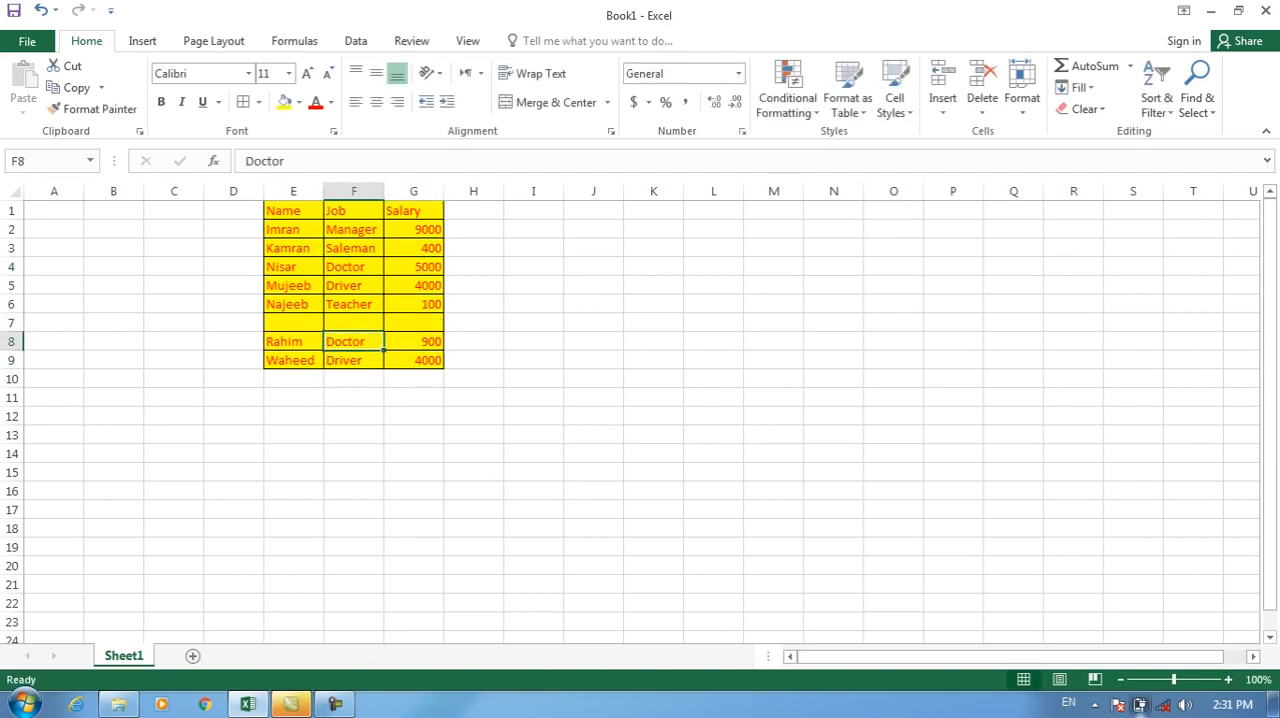
key("Up")
key("Left")
type("Hameed")
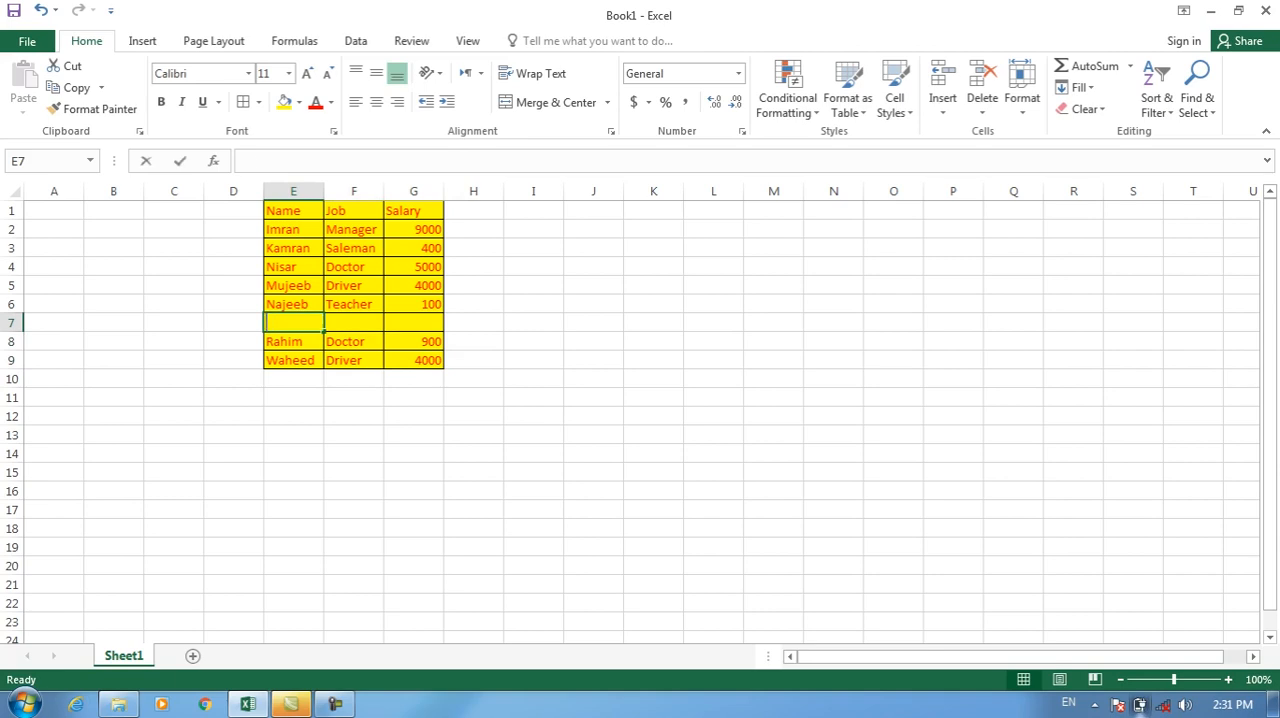
key("Tab")
type("Driver")
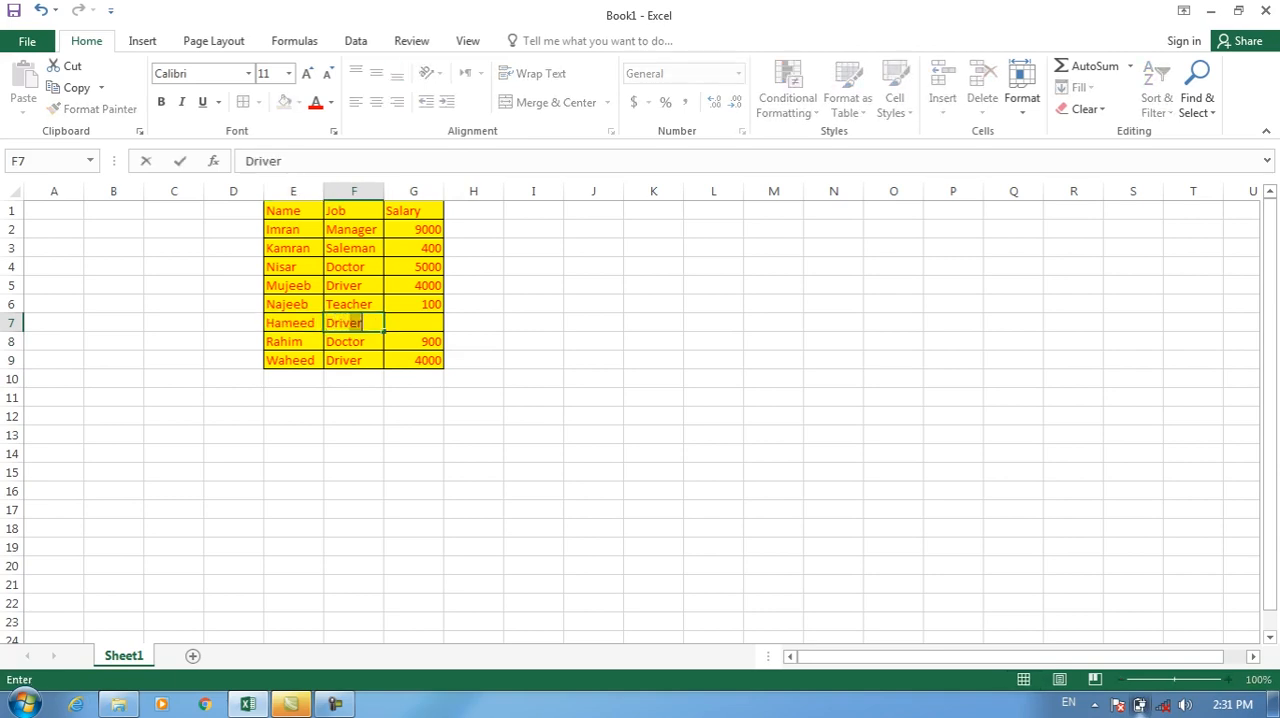
key("Tab")
type("5000")
key("Return")
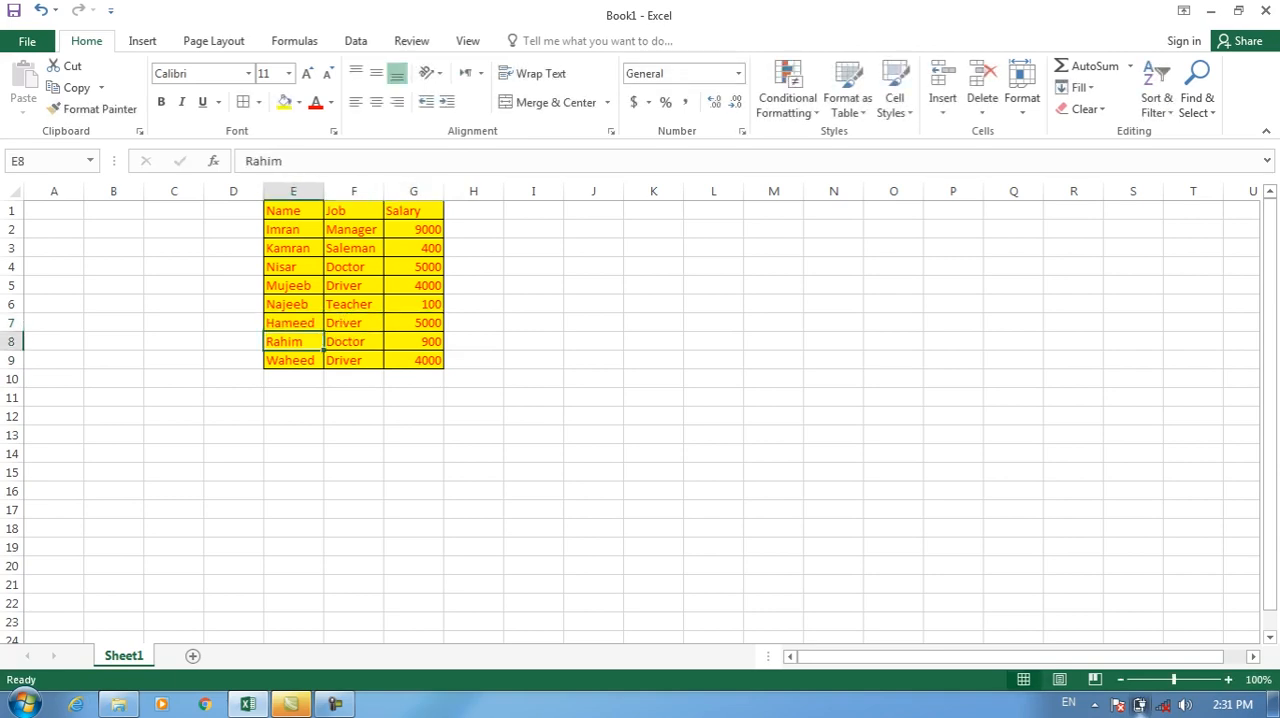
Rename Sheet1 as 1st Month.
right_click(140, 656)
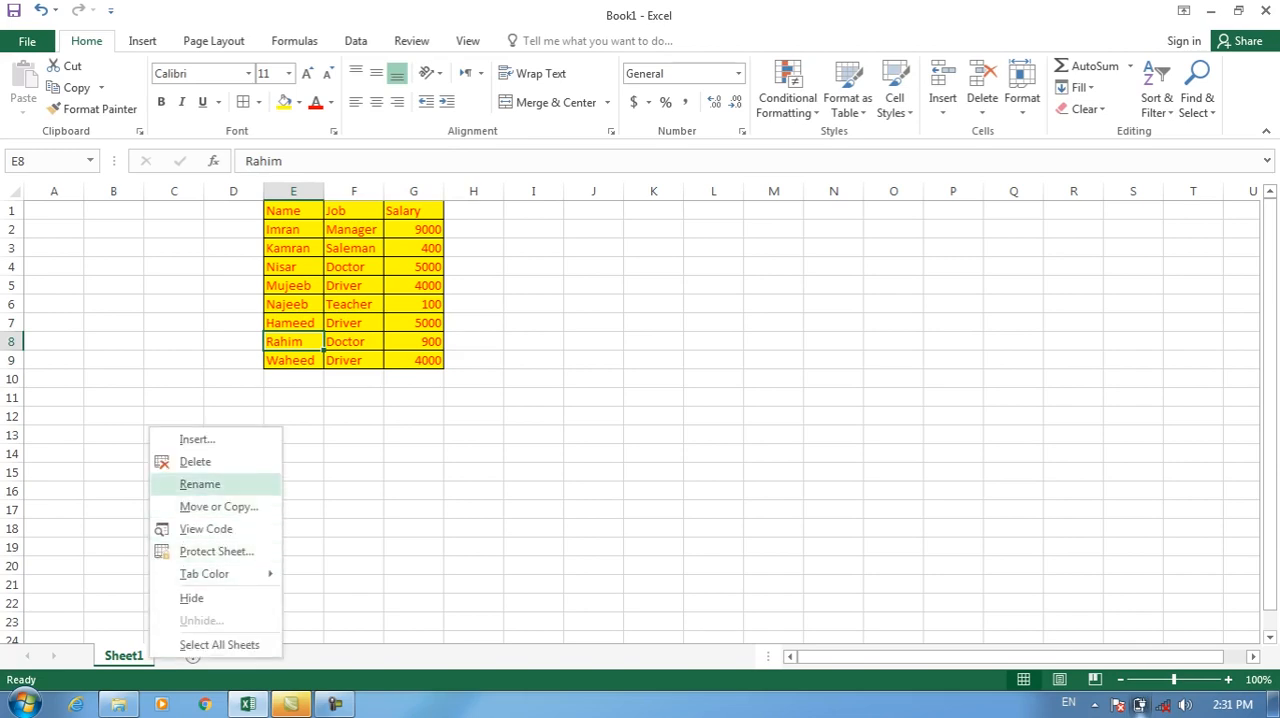
left_click(200, 483)
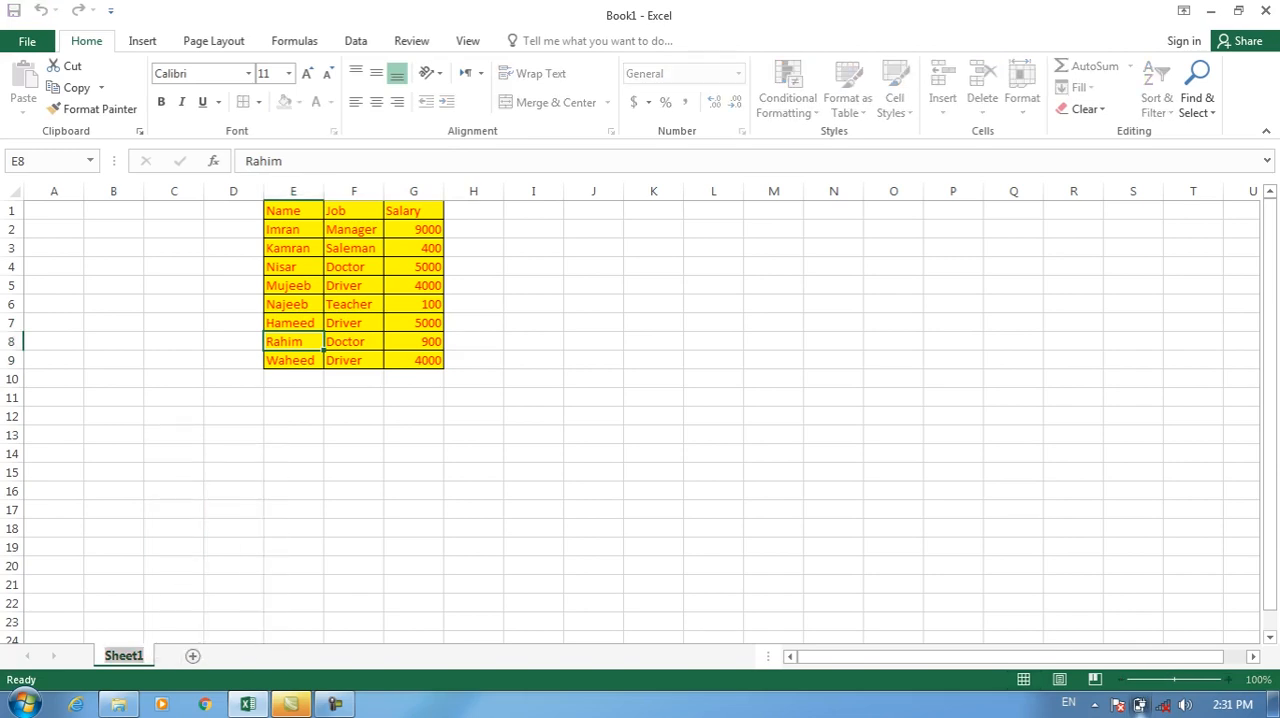
type("1")
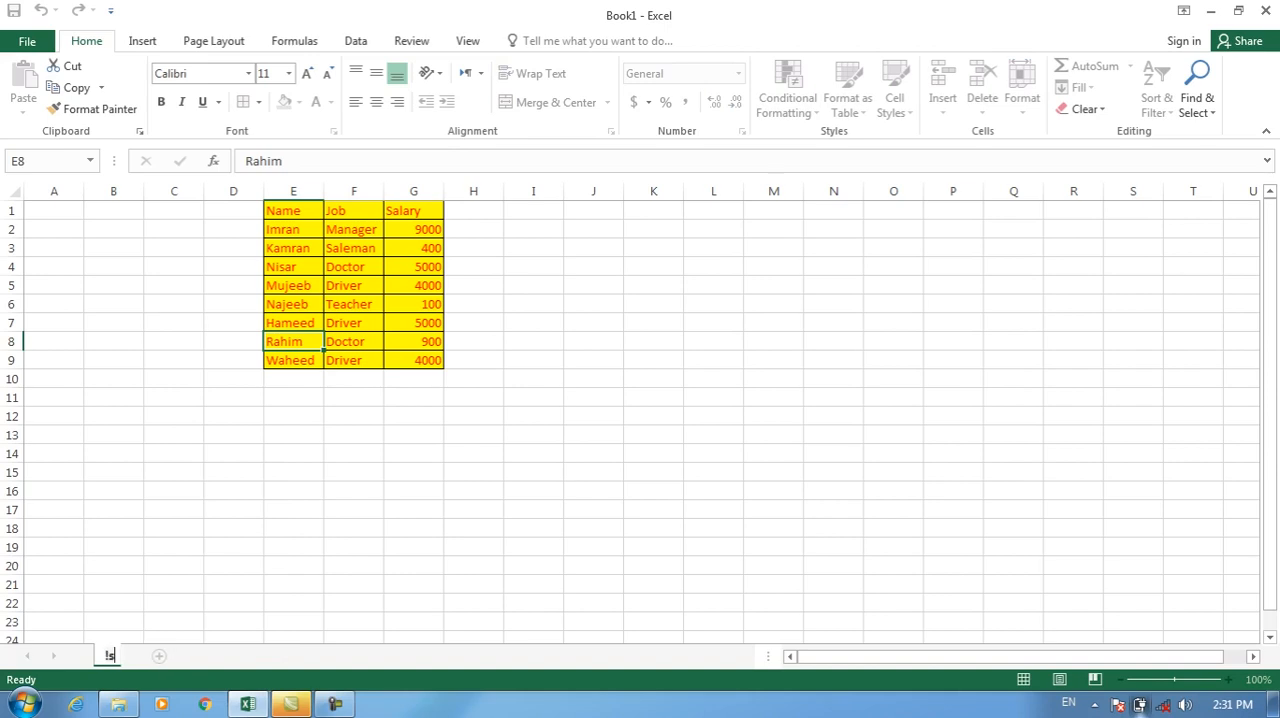
type("st Month")
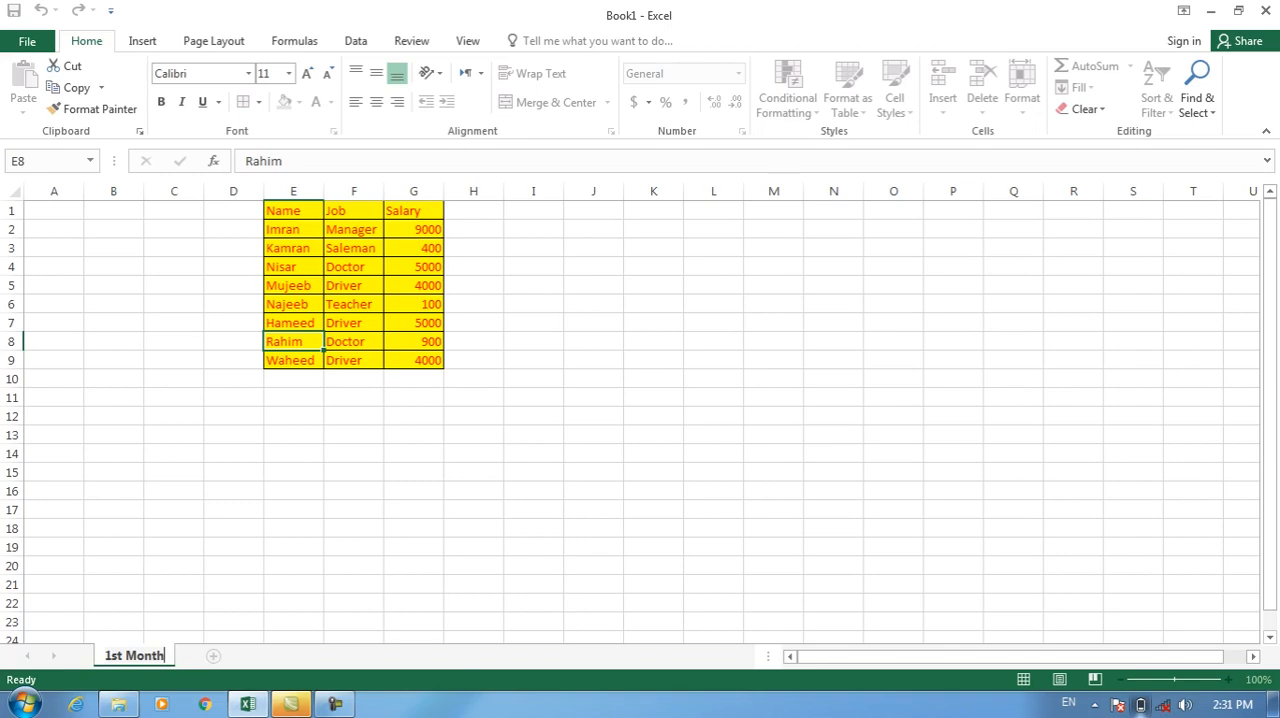
Copy the table E1:G9 and add a new sheet named 2nd Month.
left_click_drag(293, 210, 413, 360)
key("ctrl+c")
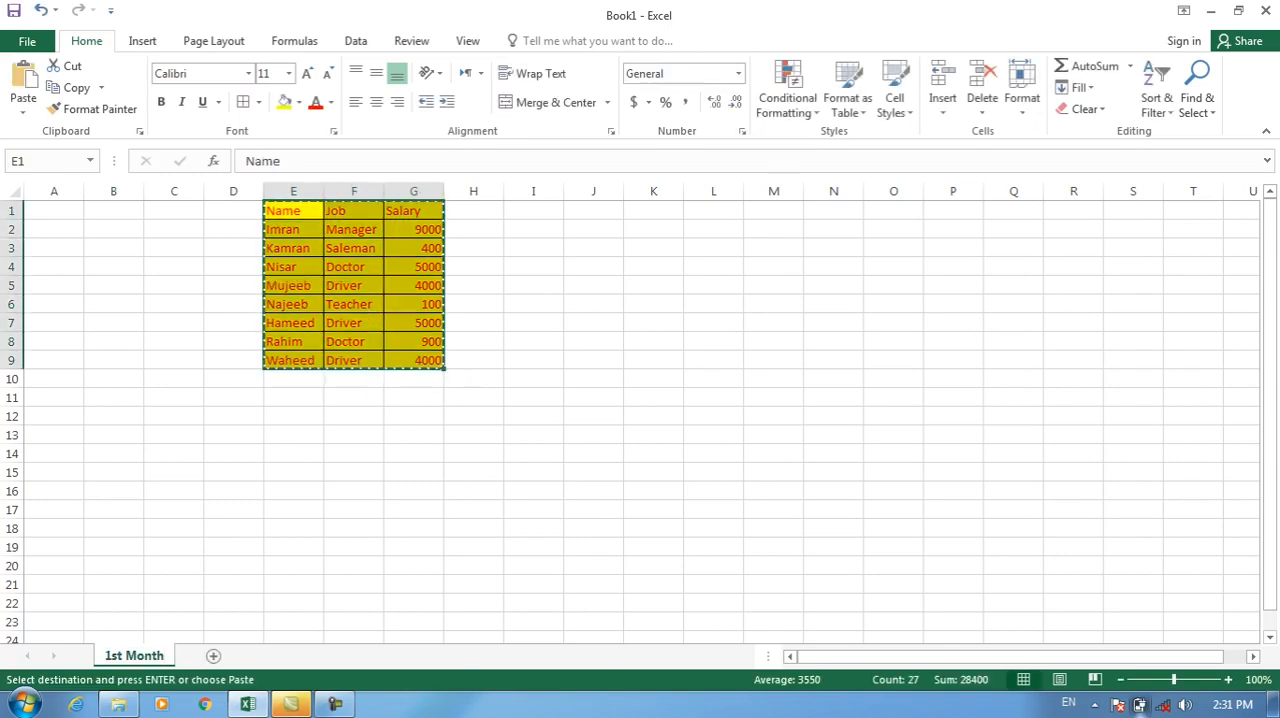
left_click(213, 655)
right_click(206, 655)
type("r")
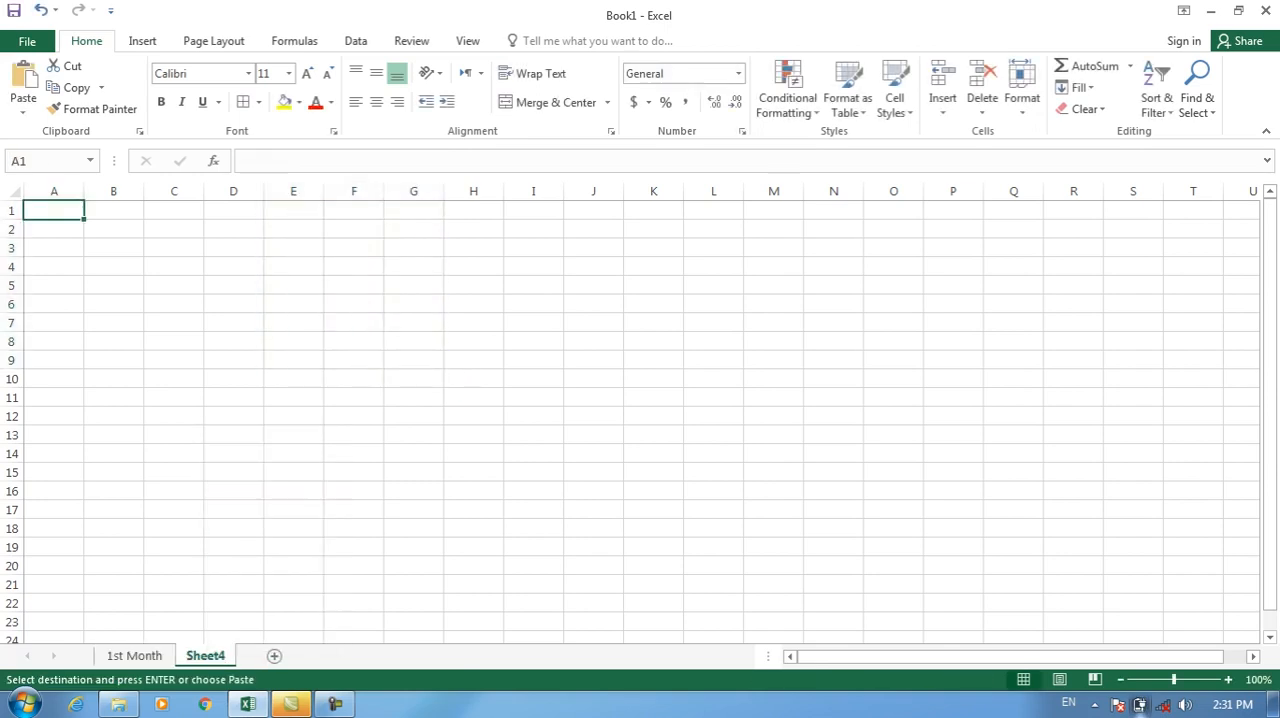
type("2 d=")
key("BackSpace")
key("BackSpace")
key("BackSpace")
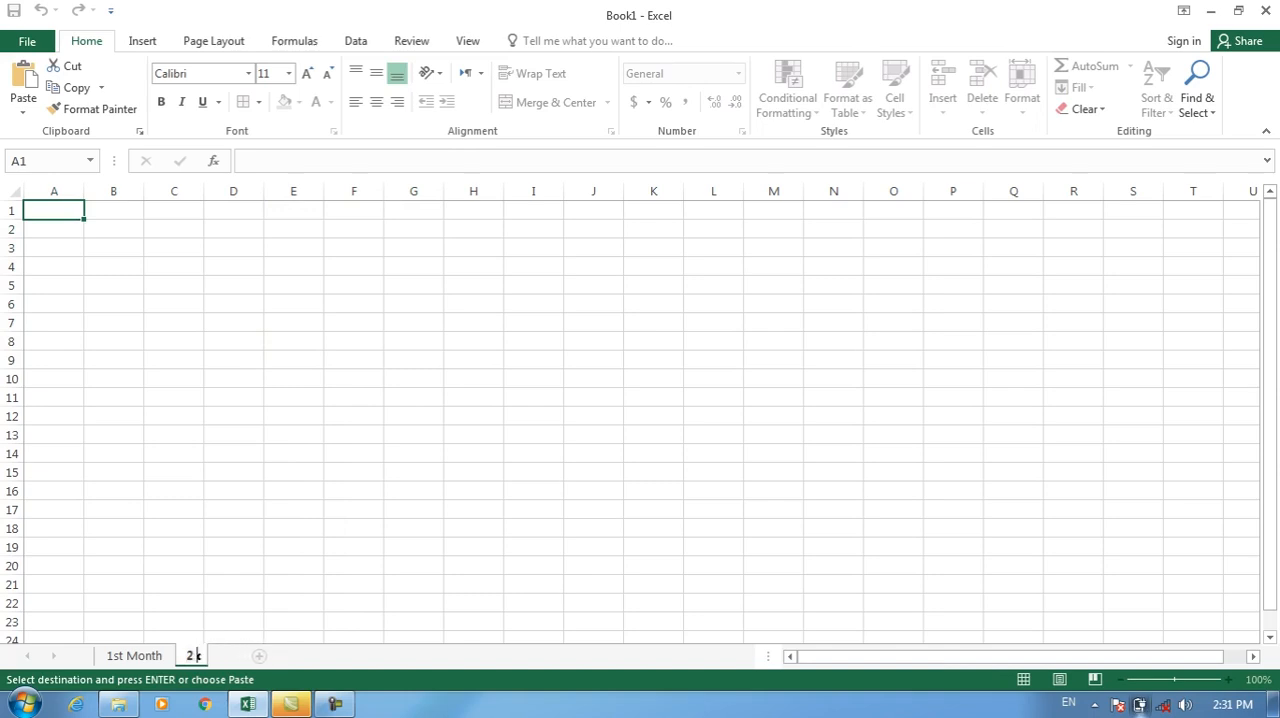
type("nd Month")
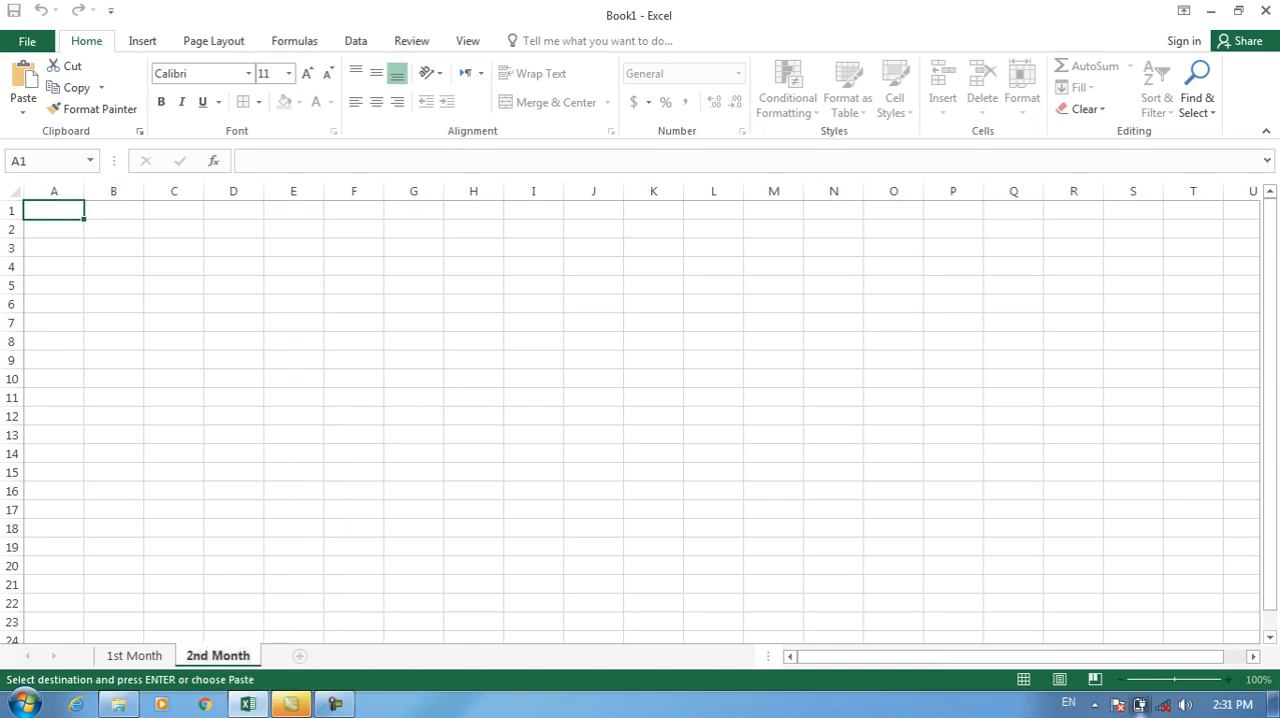
key("Return")
Paste the copied table as links starting at D1 of the 2nd Month sheet and inspect the formulas in E5 and D2.
key("ctrl+Page_Up")
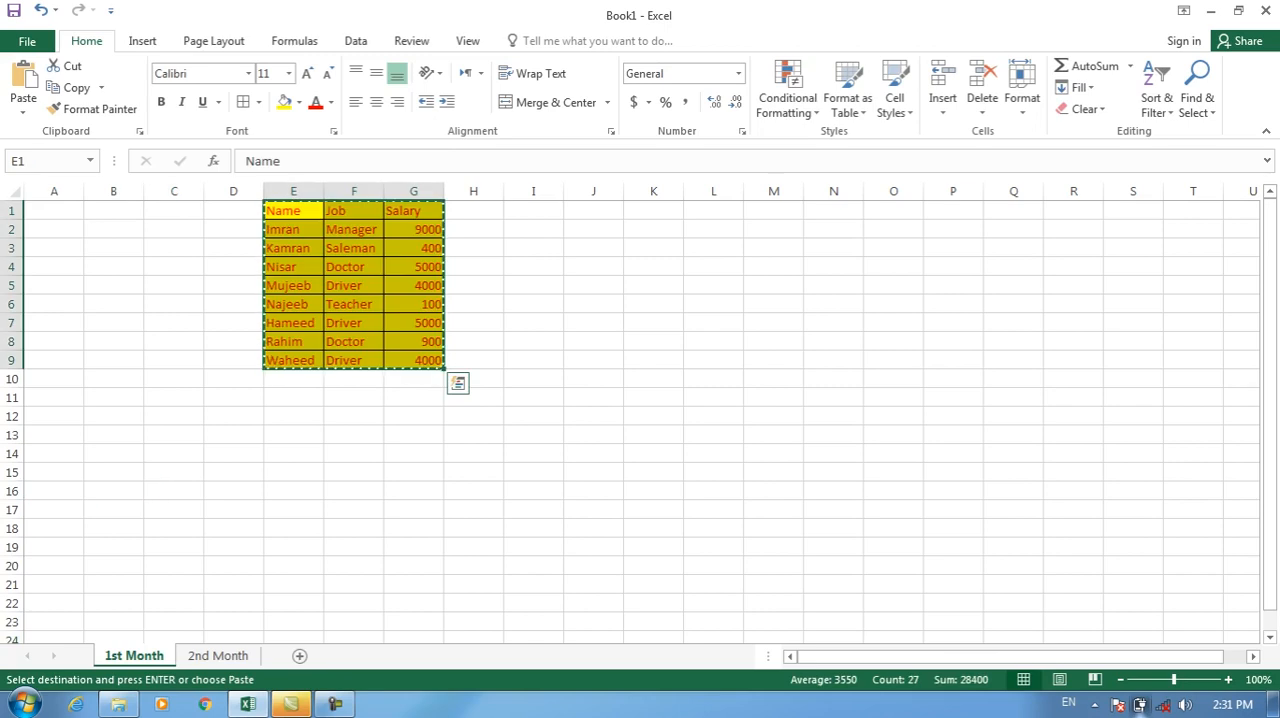
left_click(218, 656)
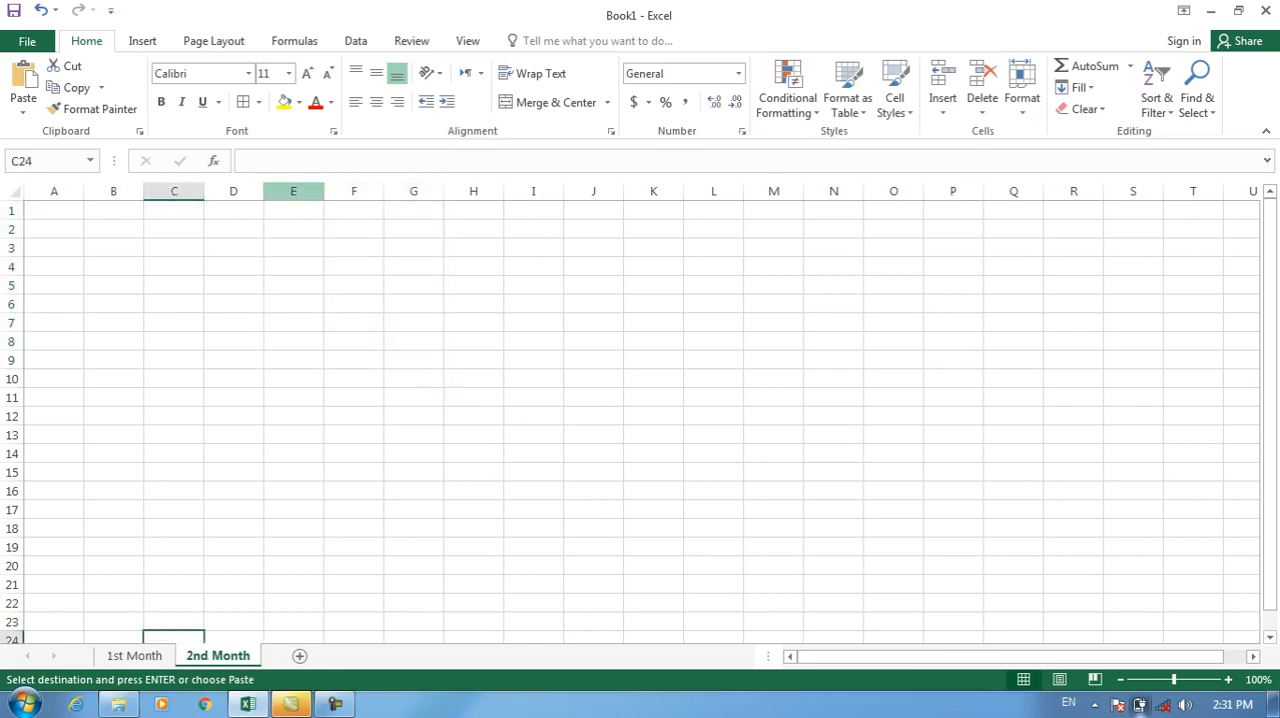
left_click(234, 211)
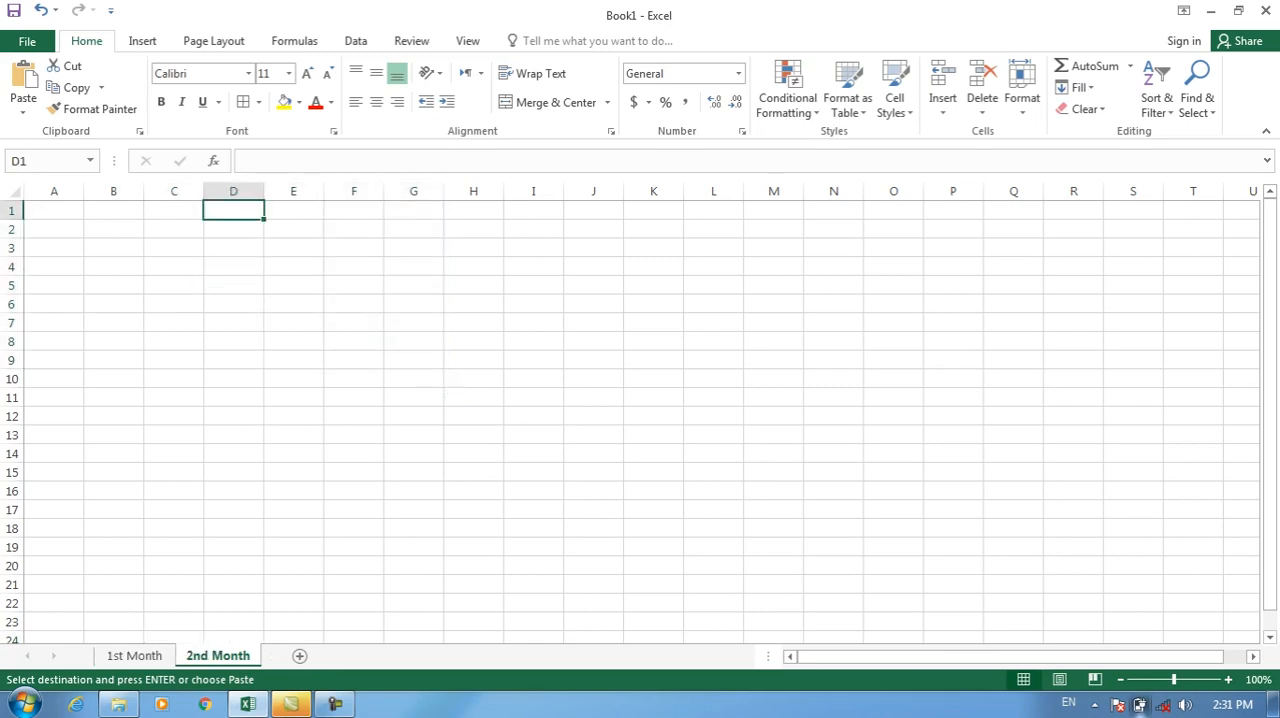
key("ctrl+Page_Up")
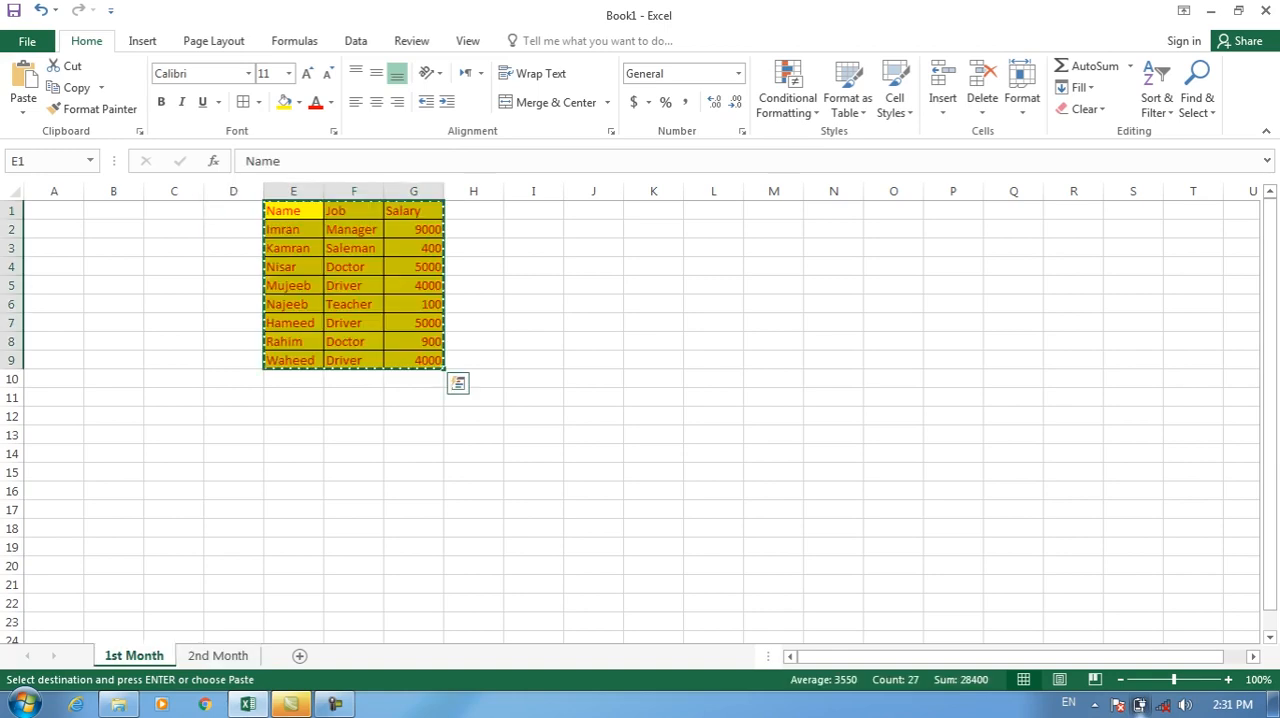
key("ctrl+Page_Down")
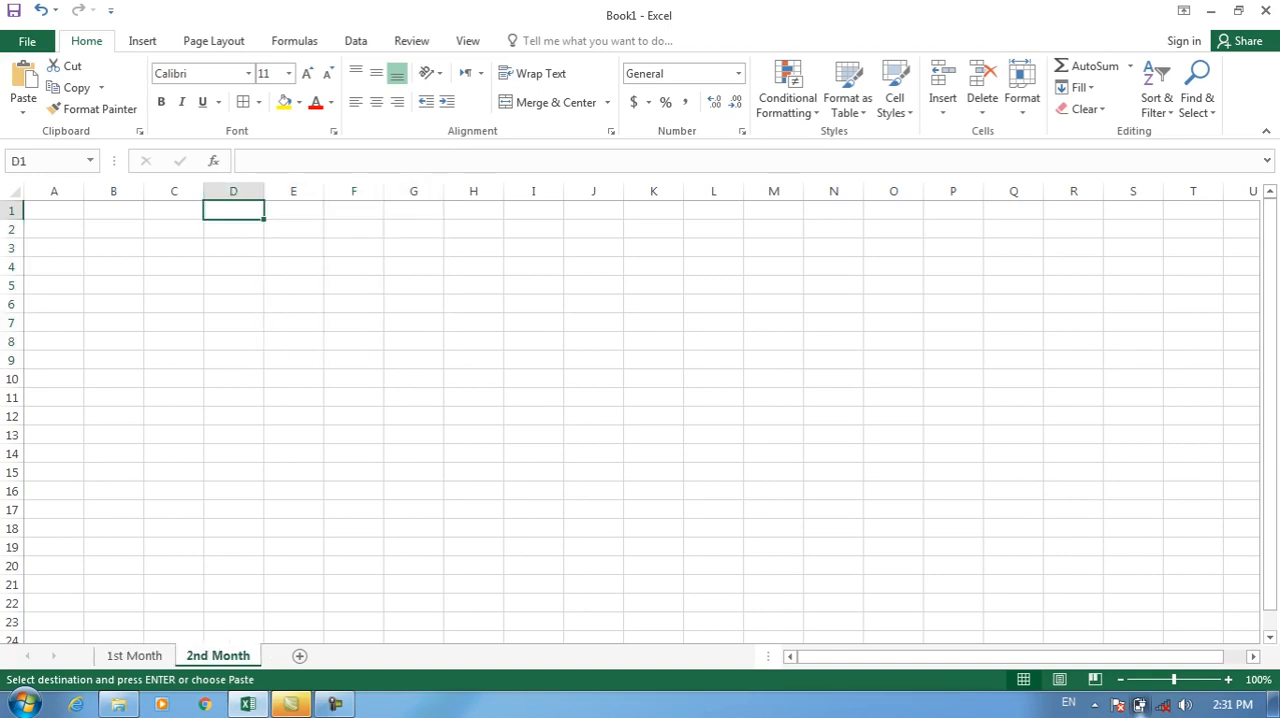
left_click(23, 104)
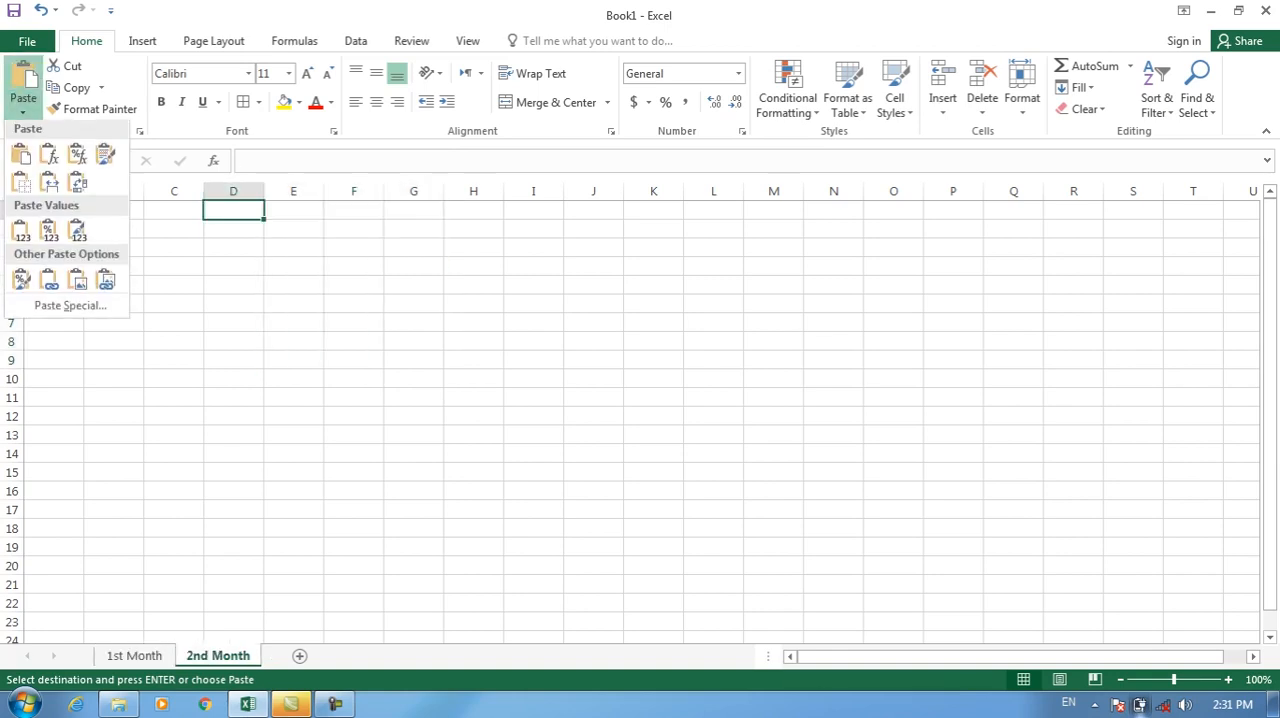
left_click(68, 307)
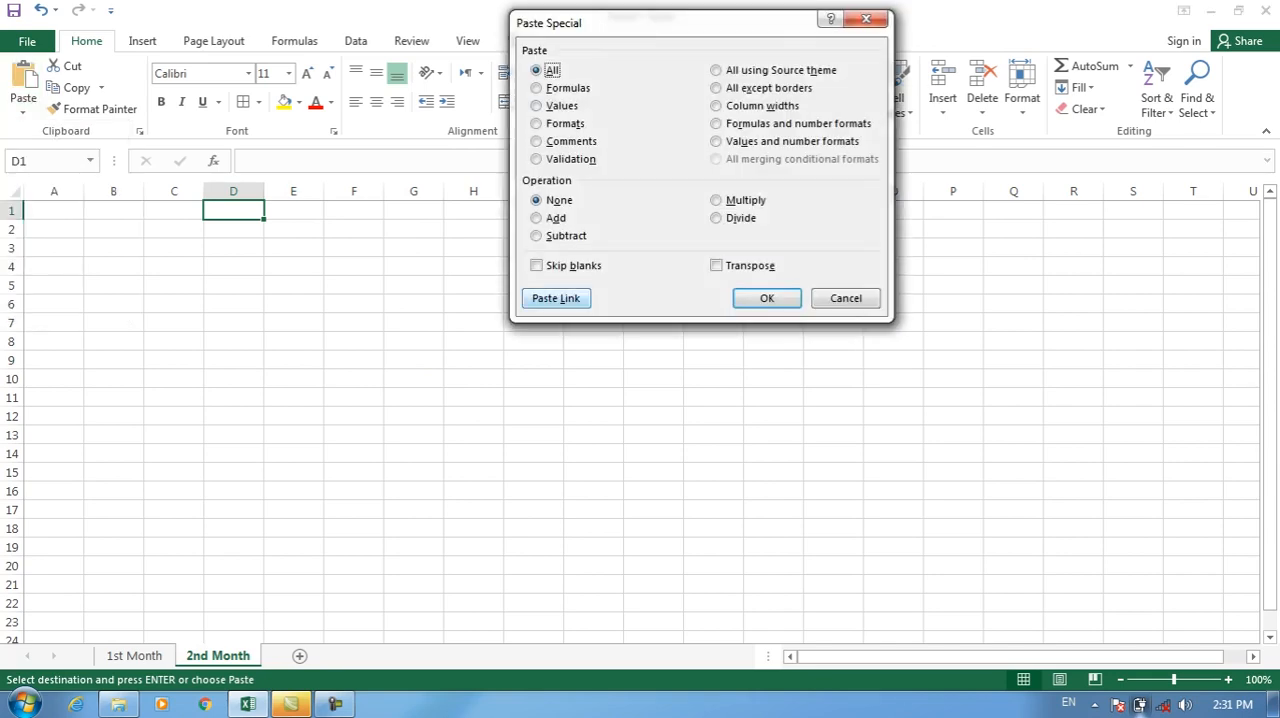
left_click(556, 298)
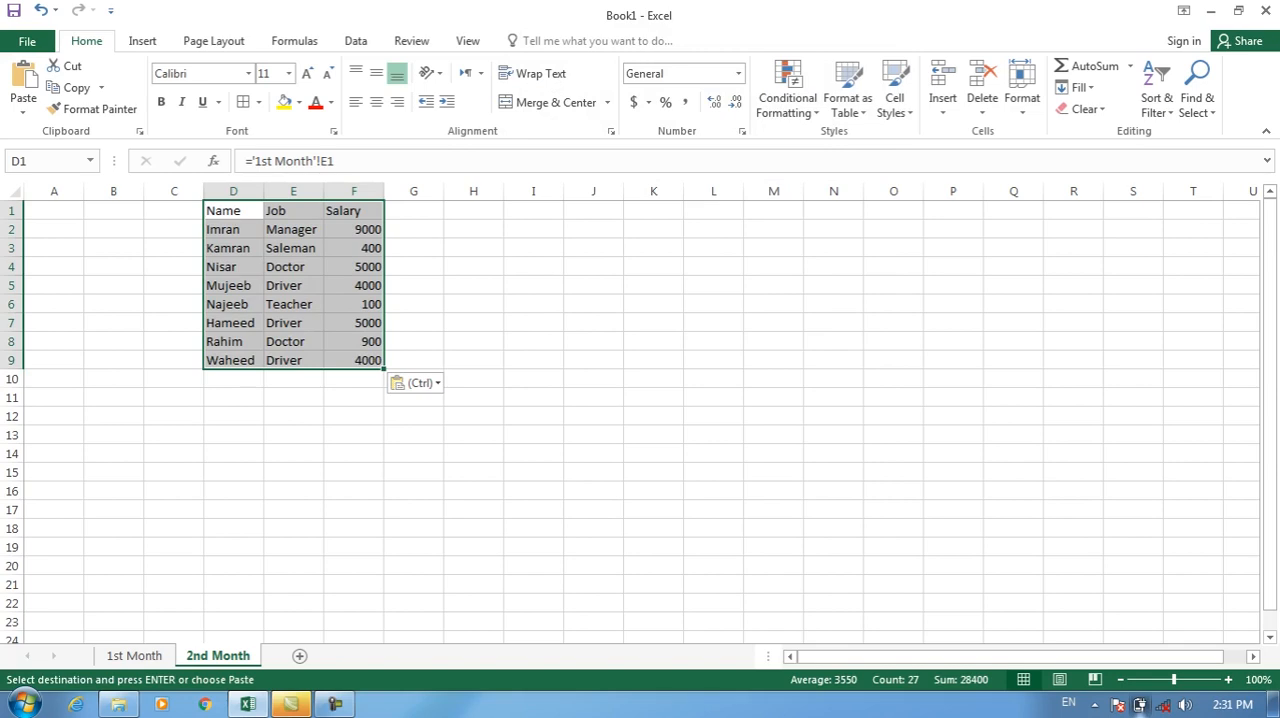
left_click(293, 286)
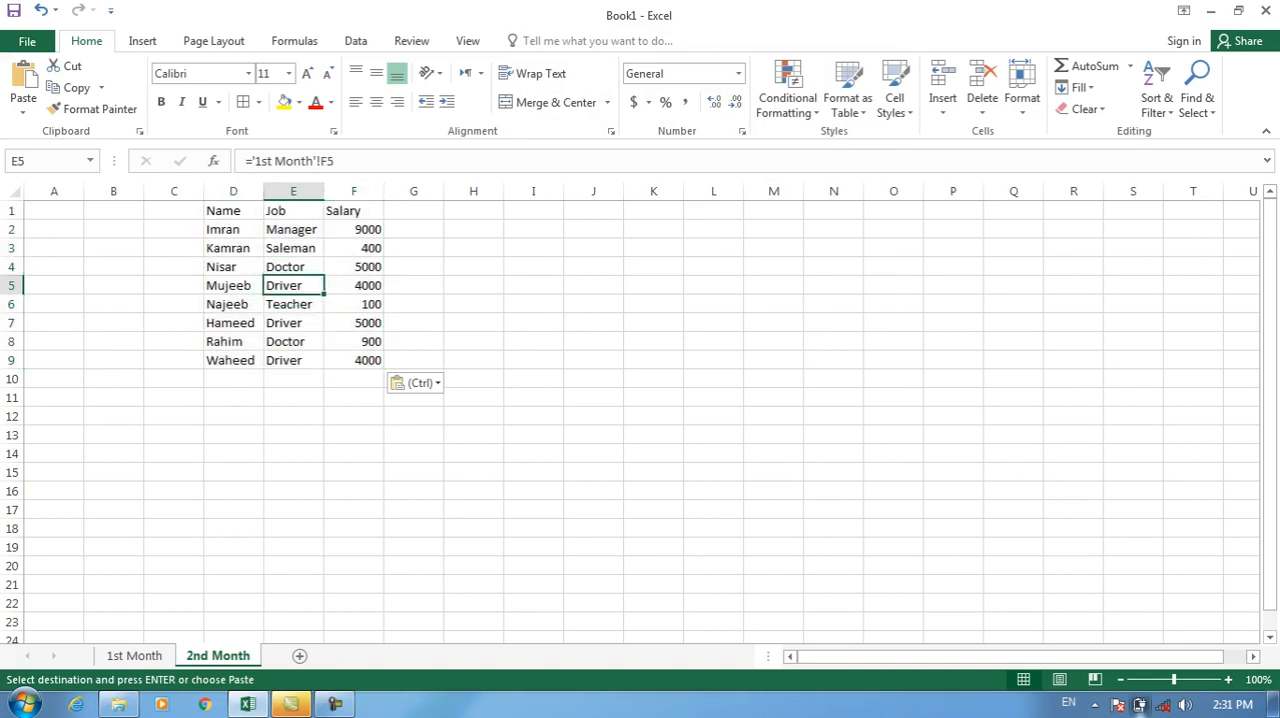
left_click(233, 230)
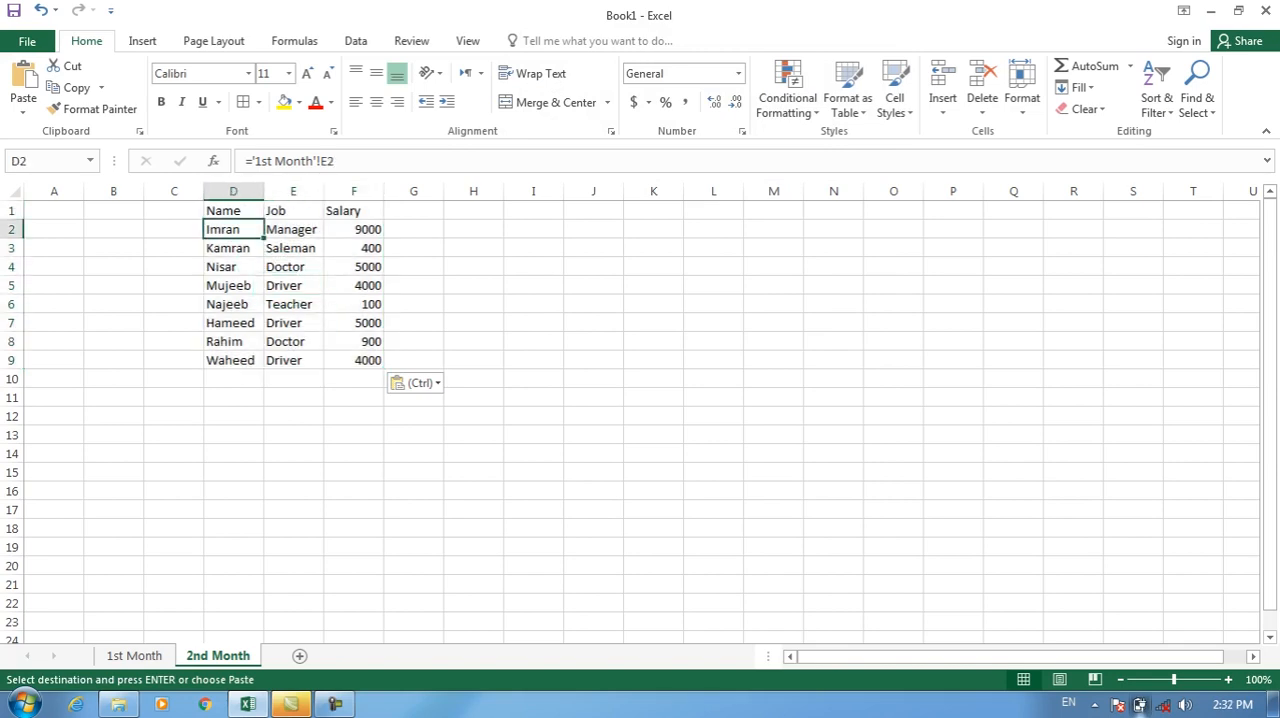
Replace row 2 on 1st Month with another employee name, job Driver and salary 4000, and check the linked row on 2nd Month.
left_click(134, 656)
left_click(293, 230)
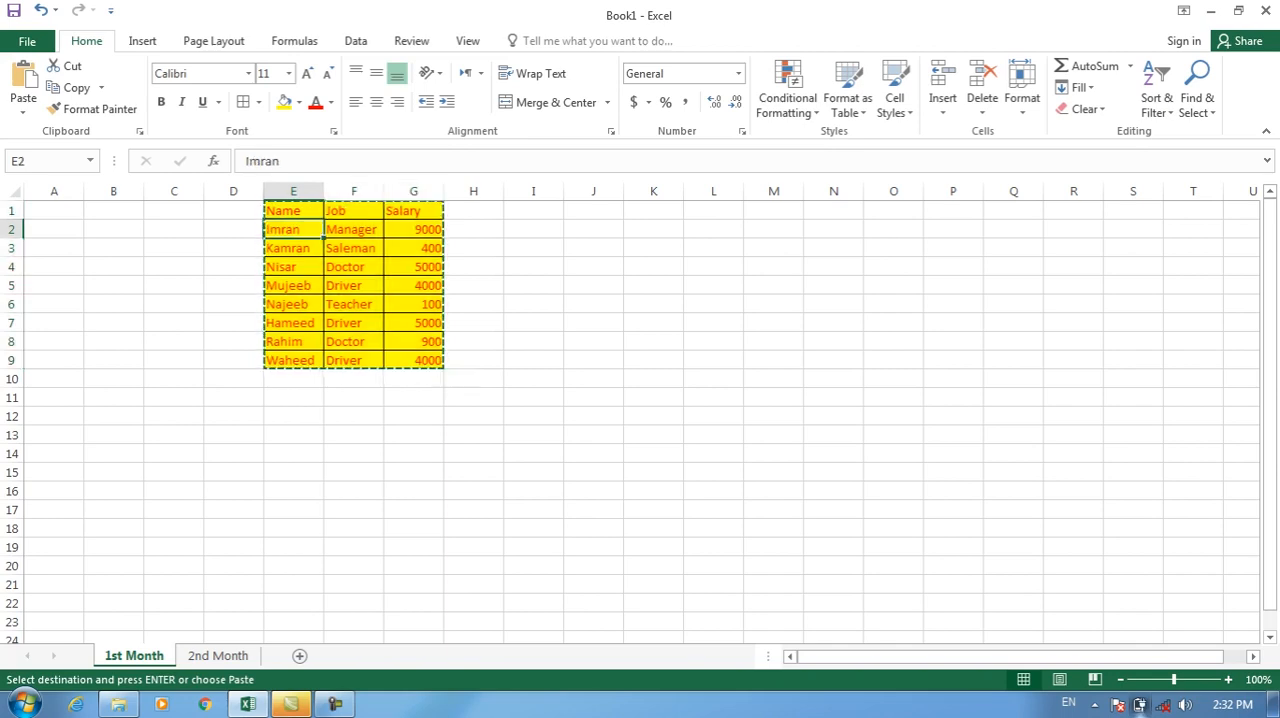
key("Escape")
type("Khan")
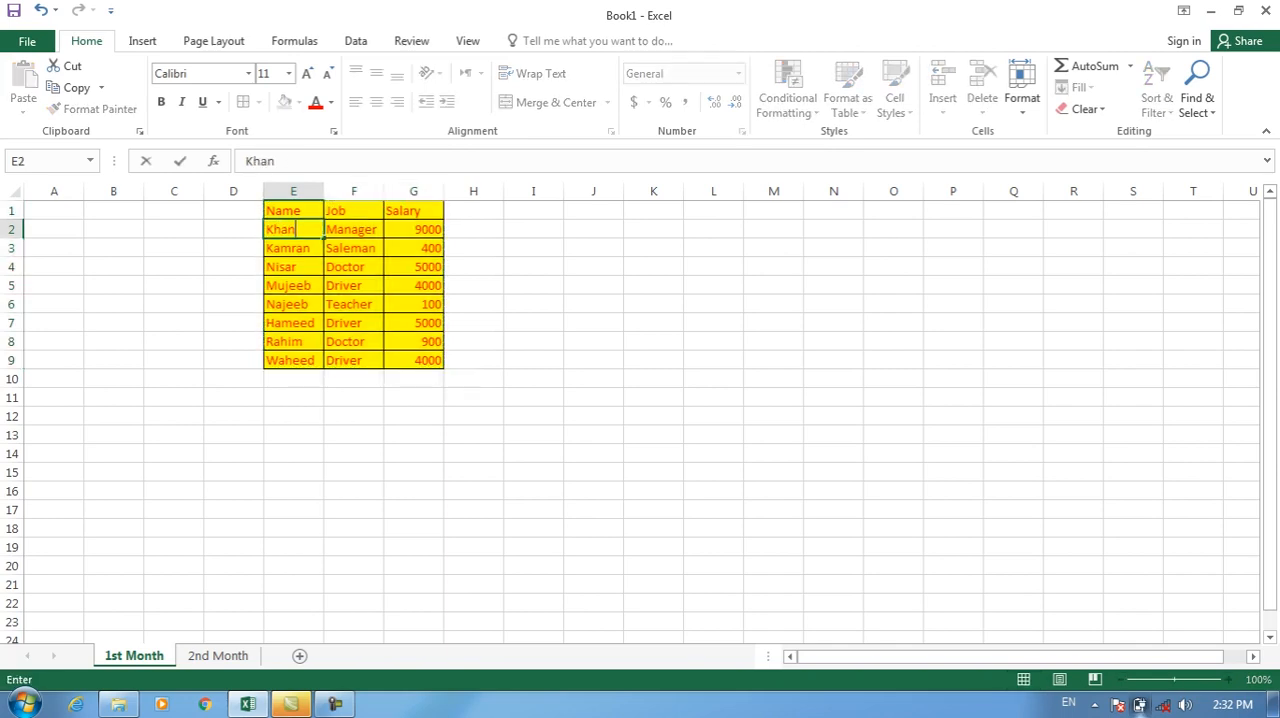
key("Tab")
type("Driver")
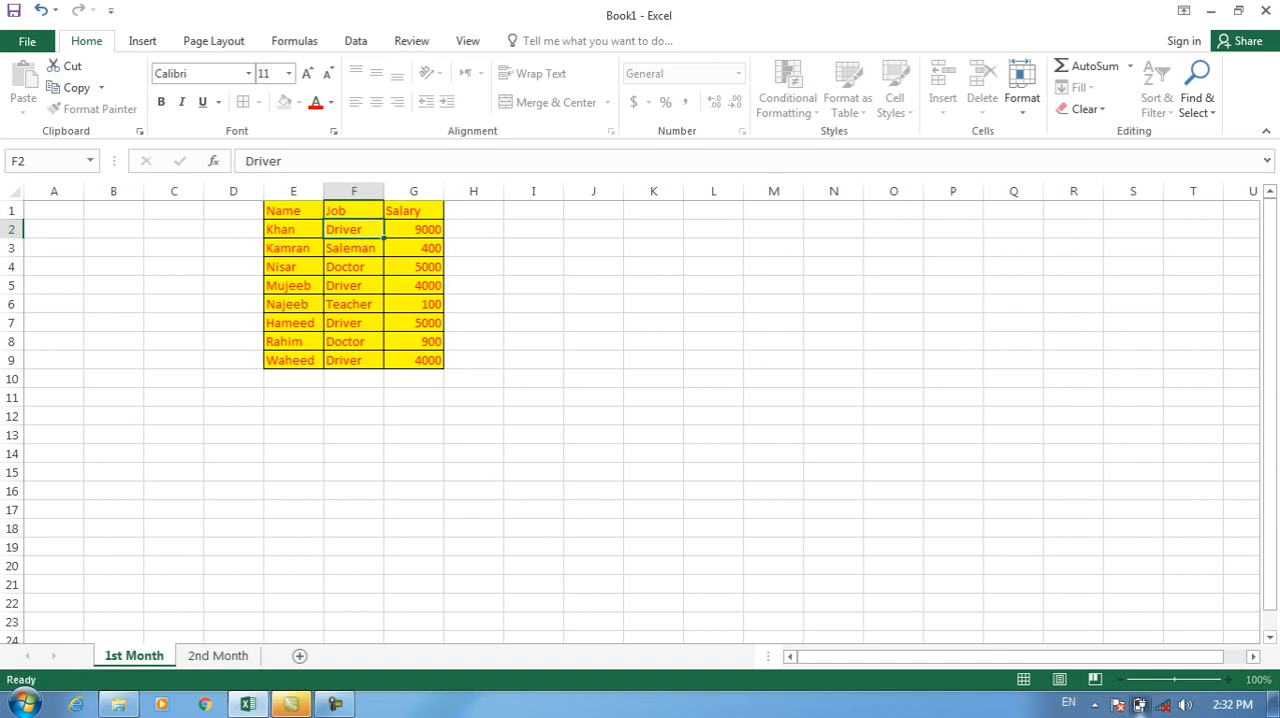
key("Return")
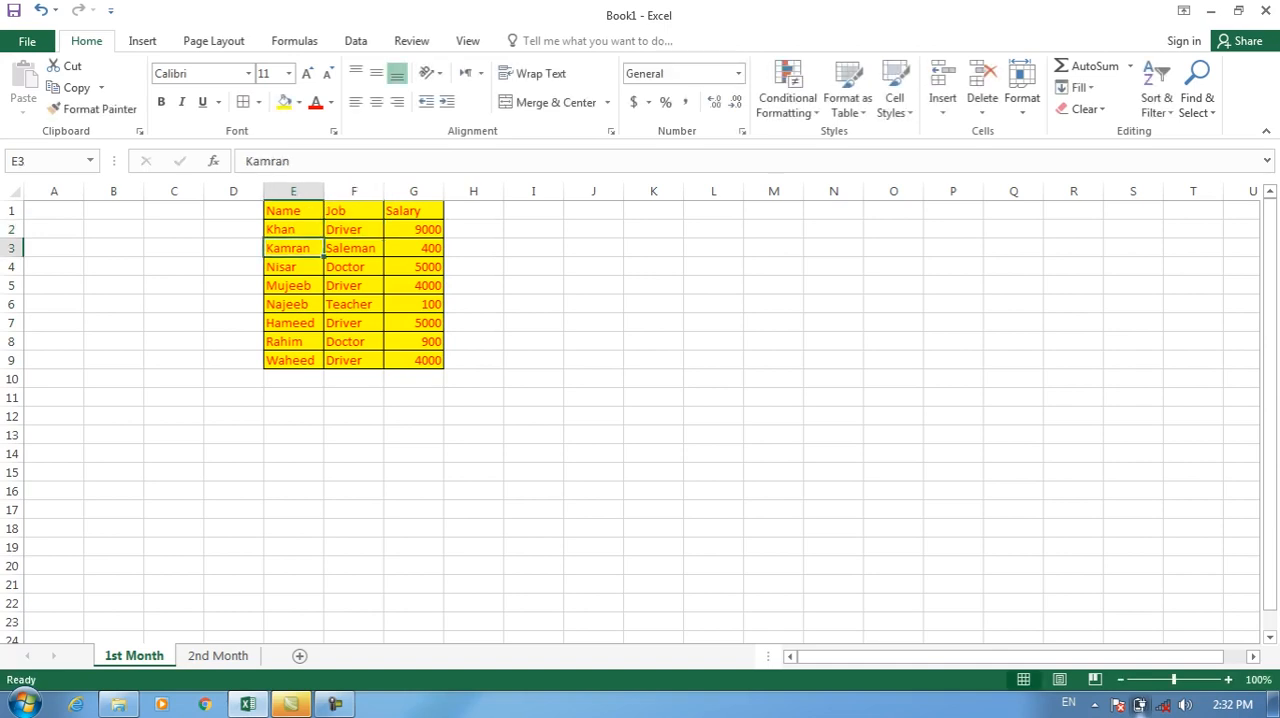
left_click(414, 230)
type("4000")
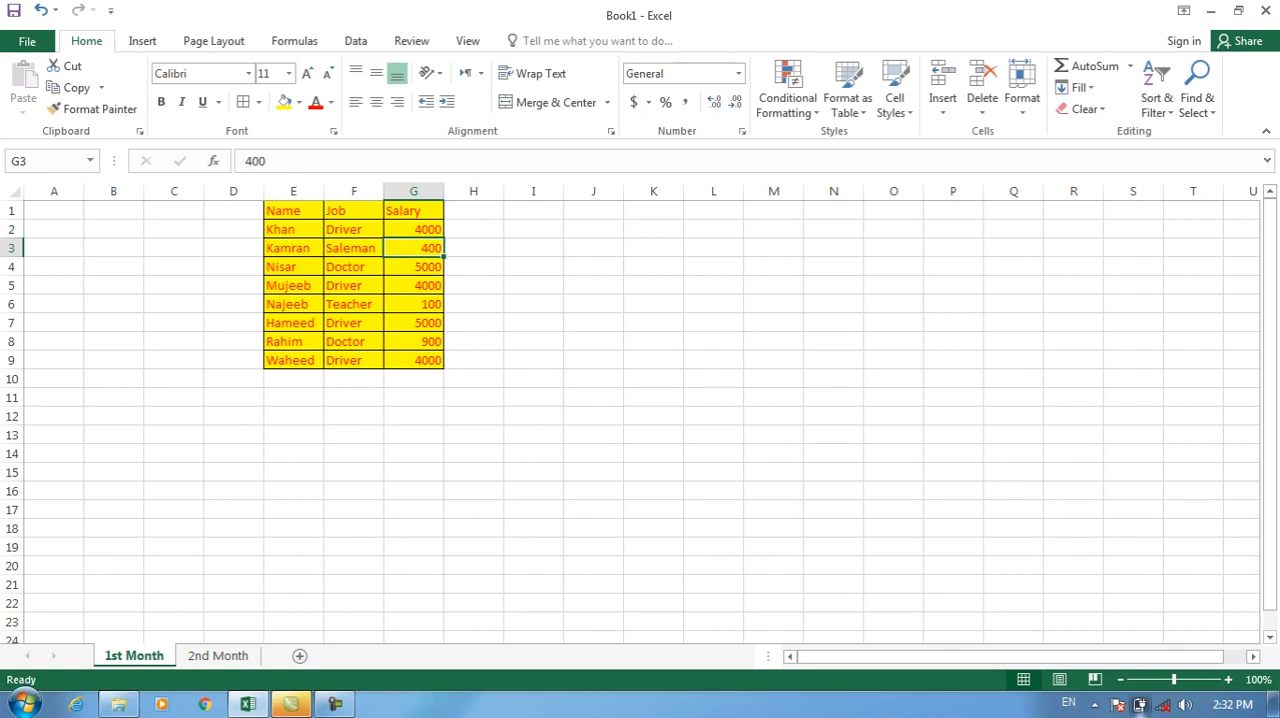
key("ctrl+Page_Down")
key("Right")
key("Right")
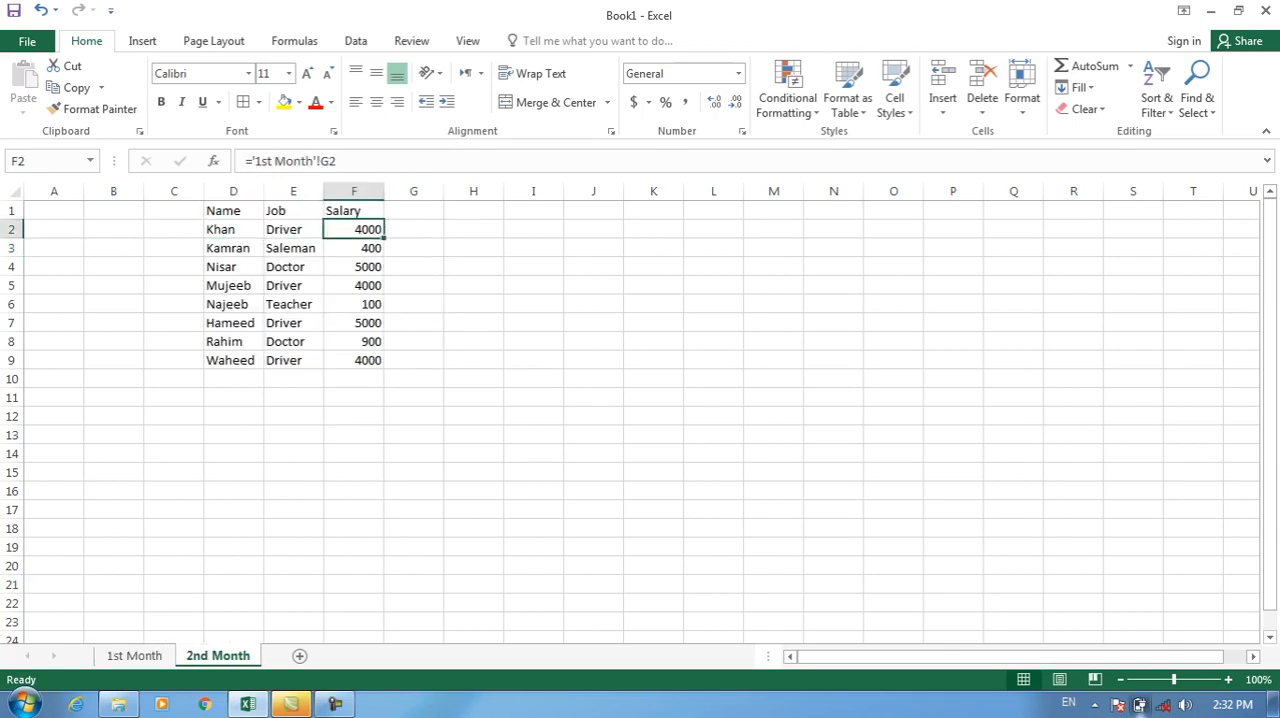
Replace row 9 on 1st Month with another employee name, job Teacher and salary 1200, and check the linked row on 2nd Month.
left_click(233, 360)
key("ctrl+Page_Up")
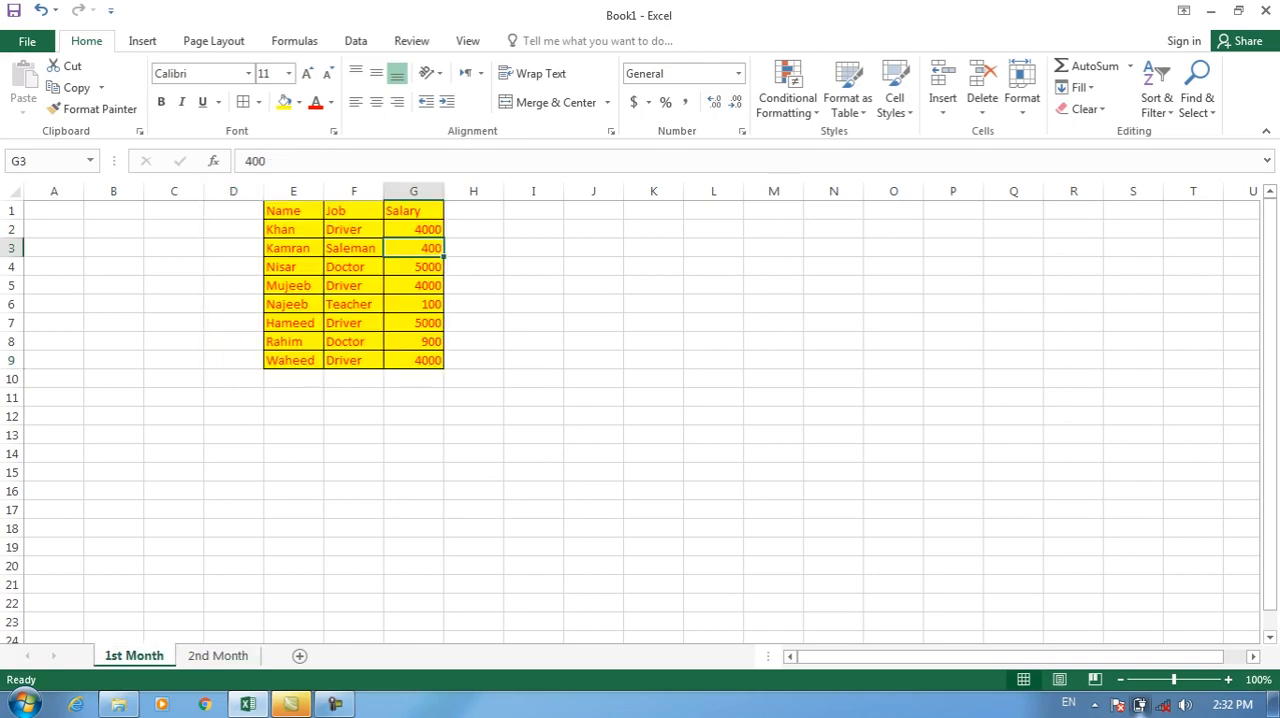
type("Wali")
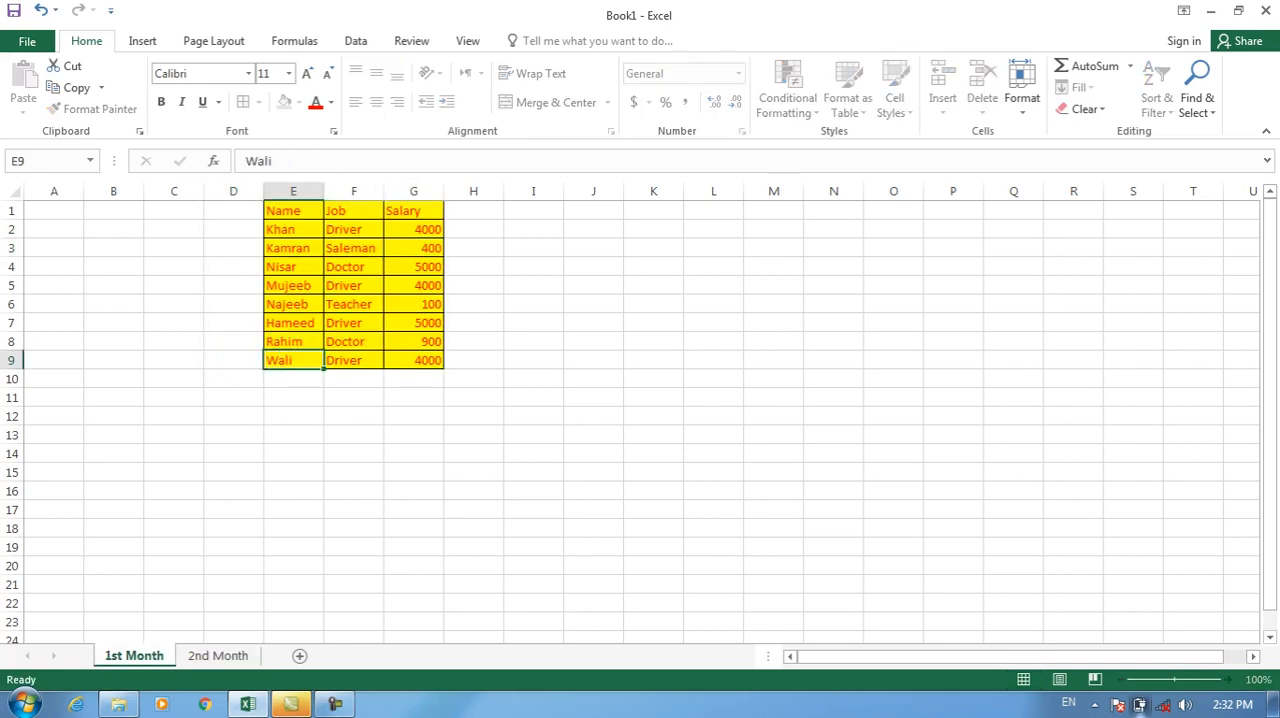
key("Tab")
type("Teacher")
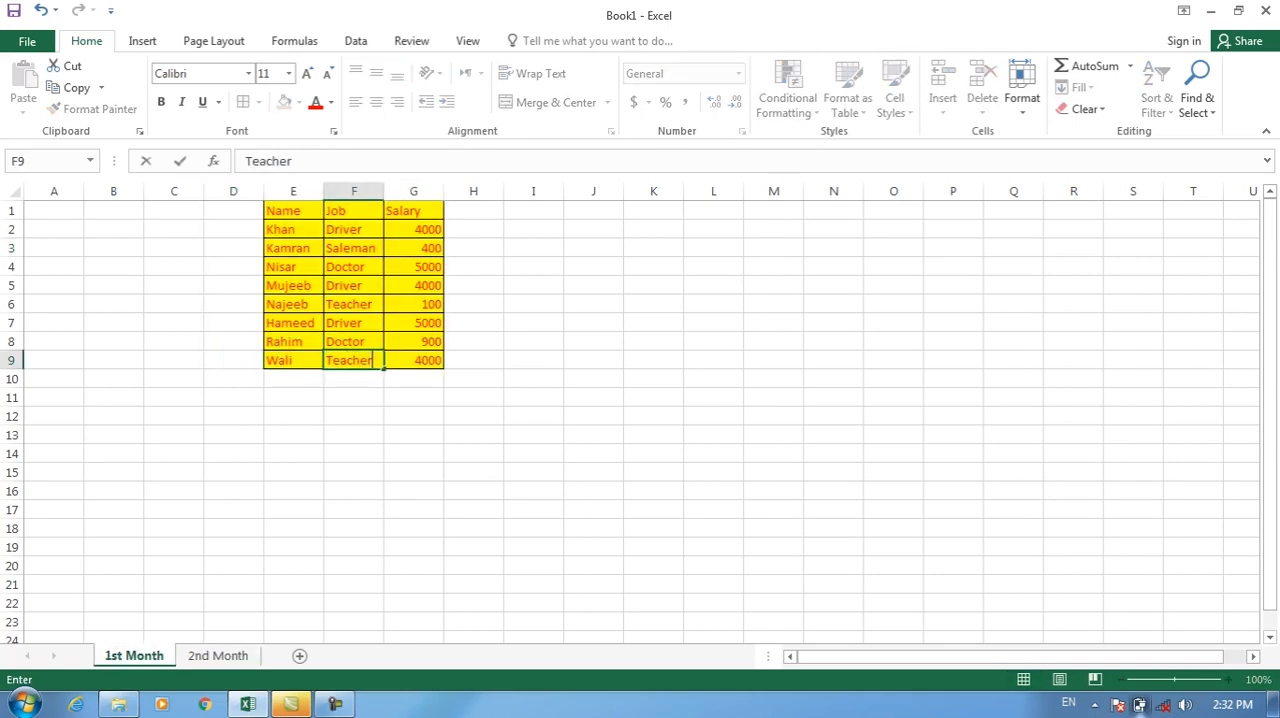
key("Tab")
type("1200")
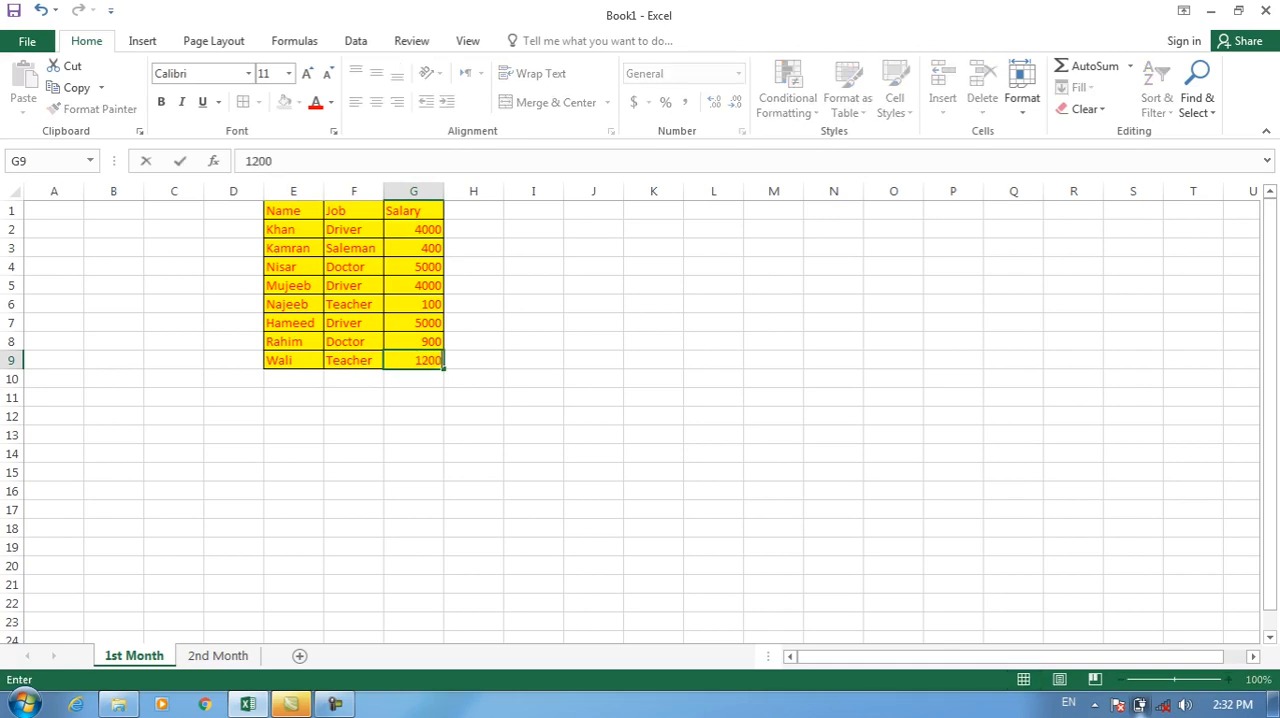
key("Return")
key("ctrl+Page_Down")
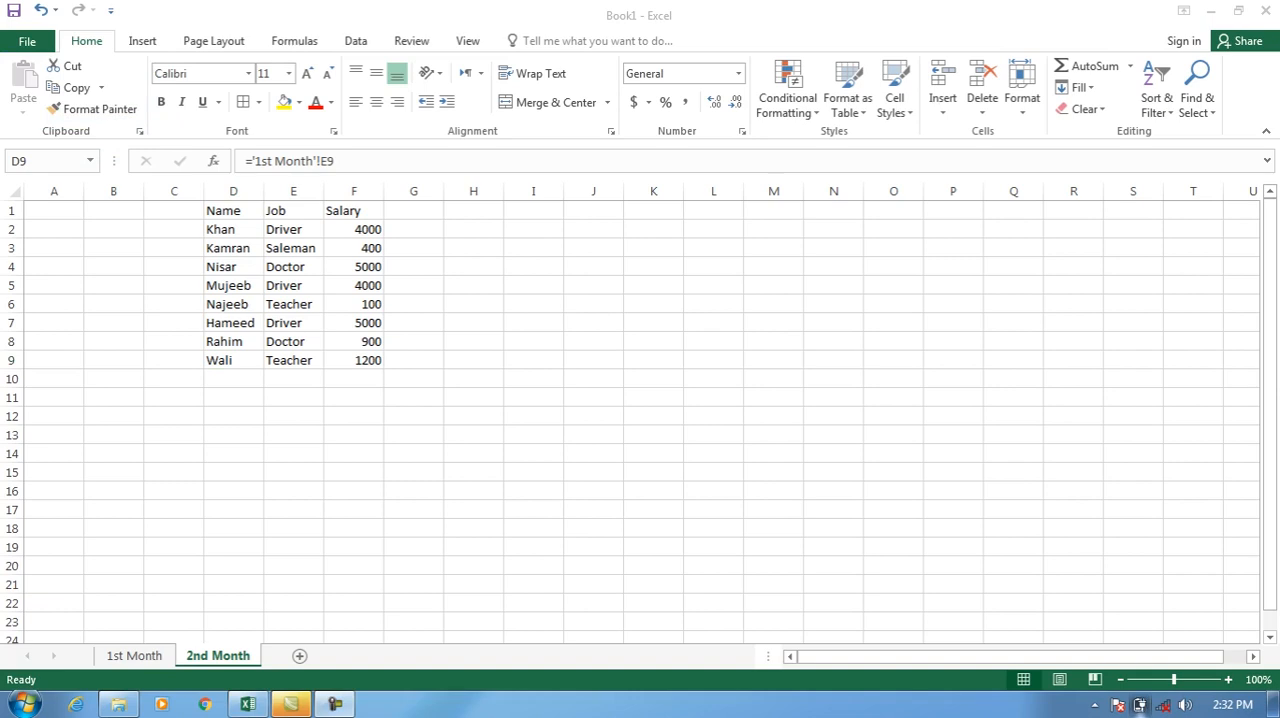
left_click(134, 656)
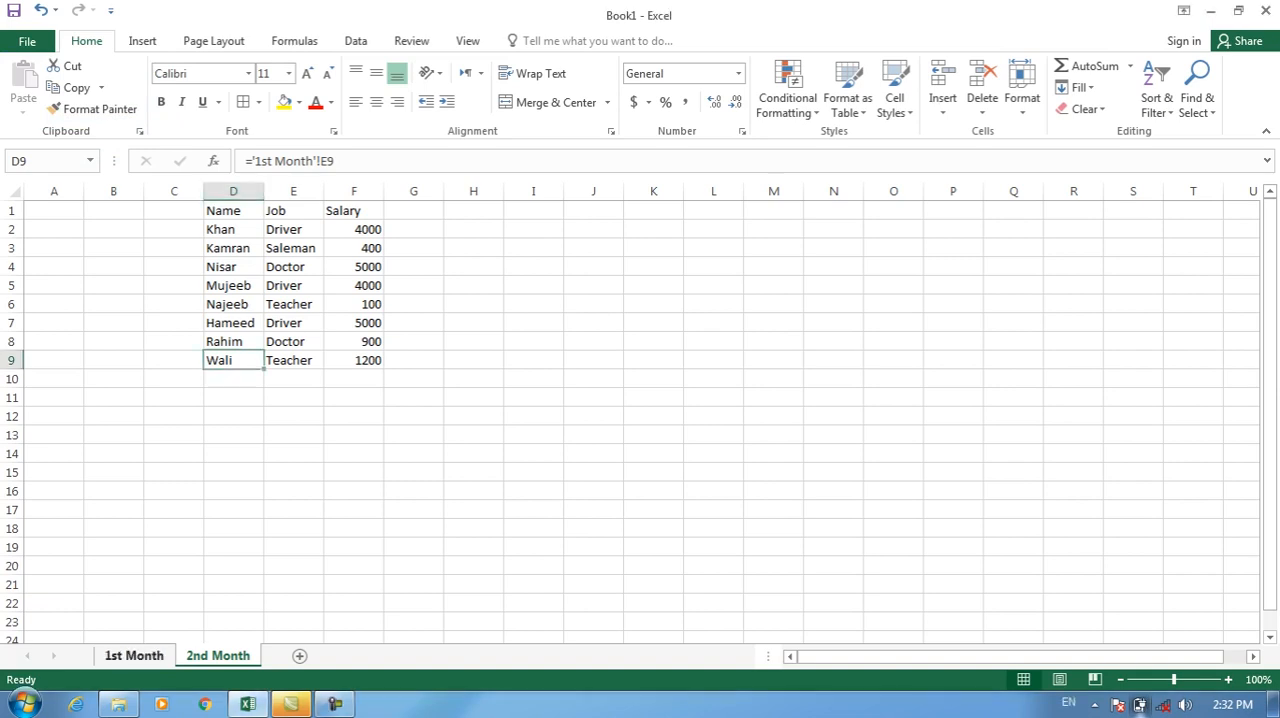
left_click(218, 656)
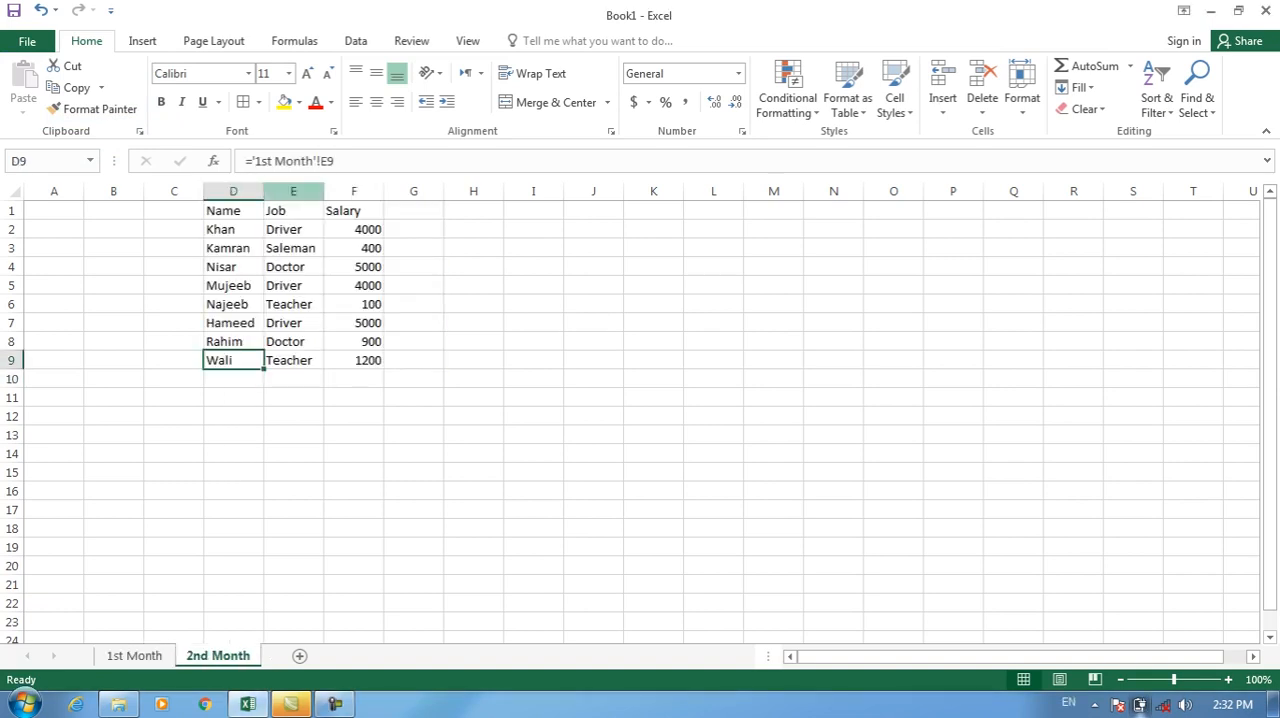
Format D1:D9 on 2nd Month with yellow fill and red, bold, italic, underlined text in Adobe Caslon Pro Bold.
left_click_drag(233, 210, 233, 362)
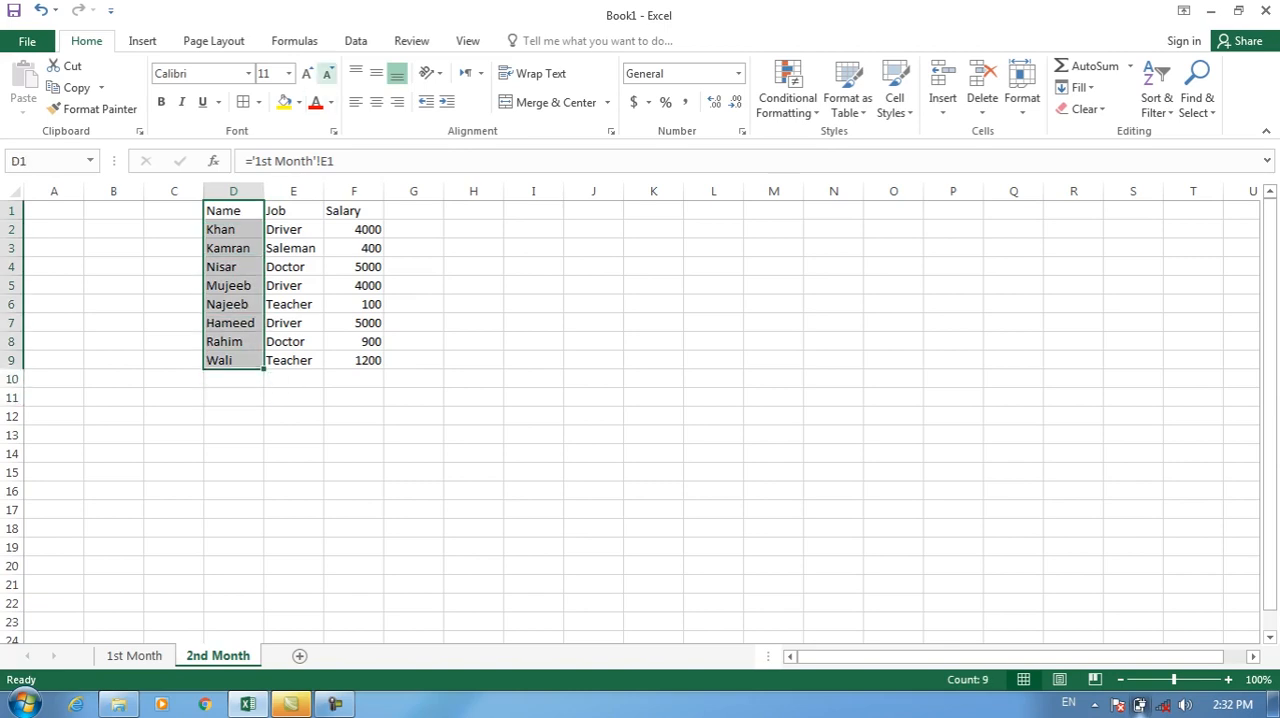
left_click(284, 102)
left_click(316, 102)
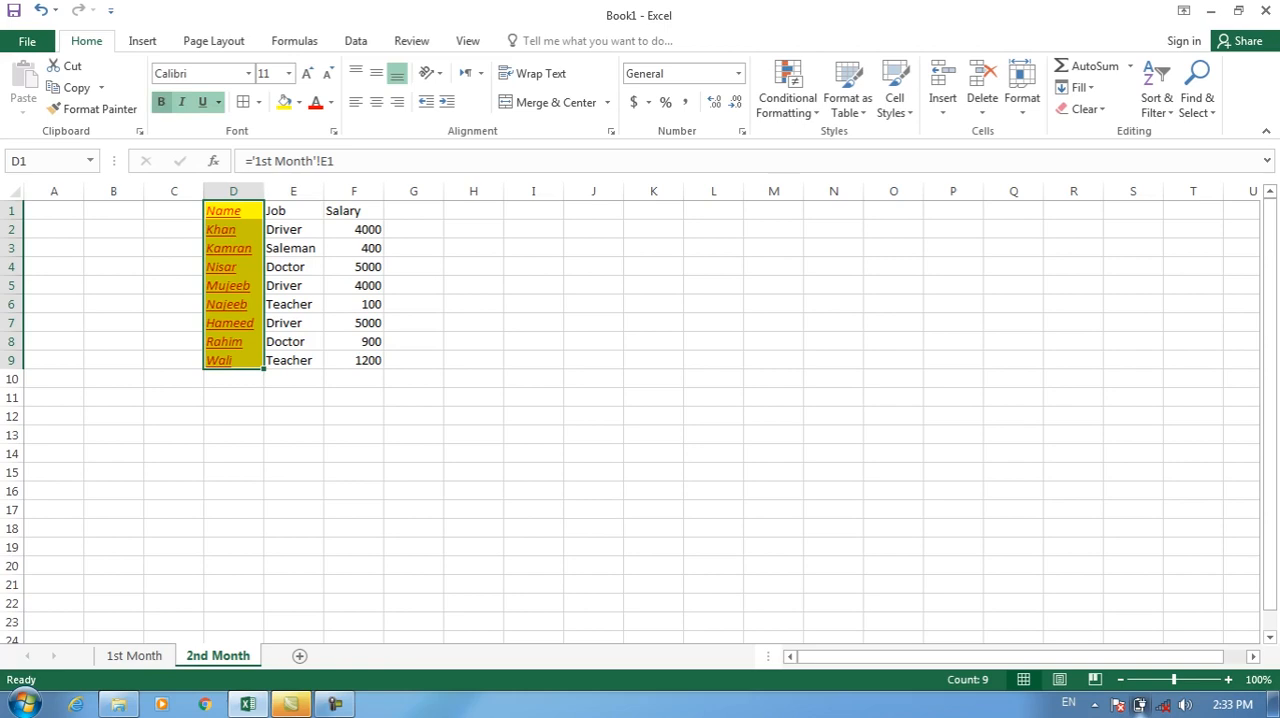
left_click(248, 73)
left_click(229, 228)
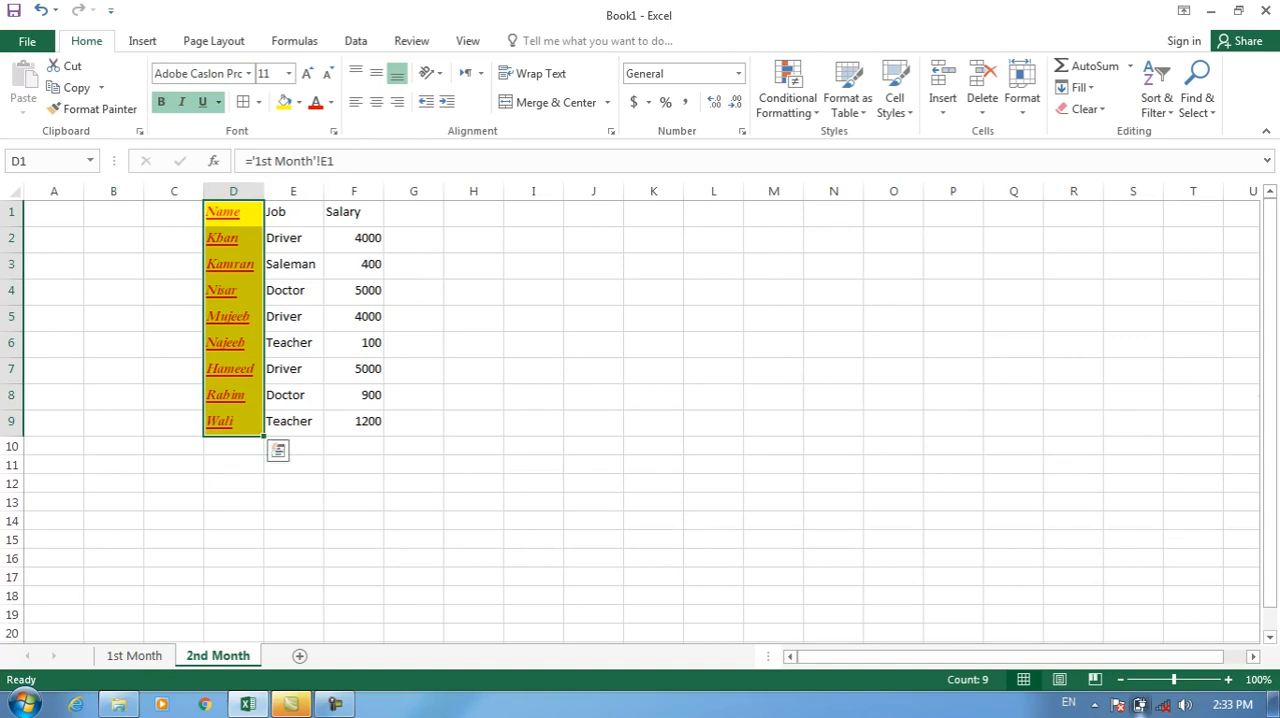
Copy the formatting of D1:D9 to the Job and Salary columns E1:F9 with Format Painter.
left_click_drag(233, 212, 233, 421)
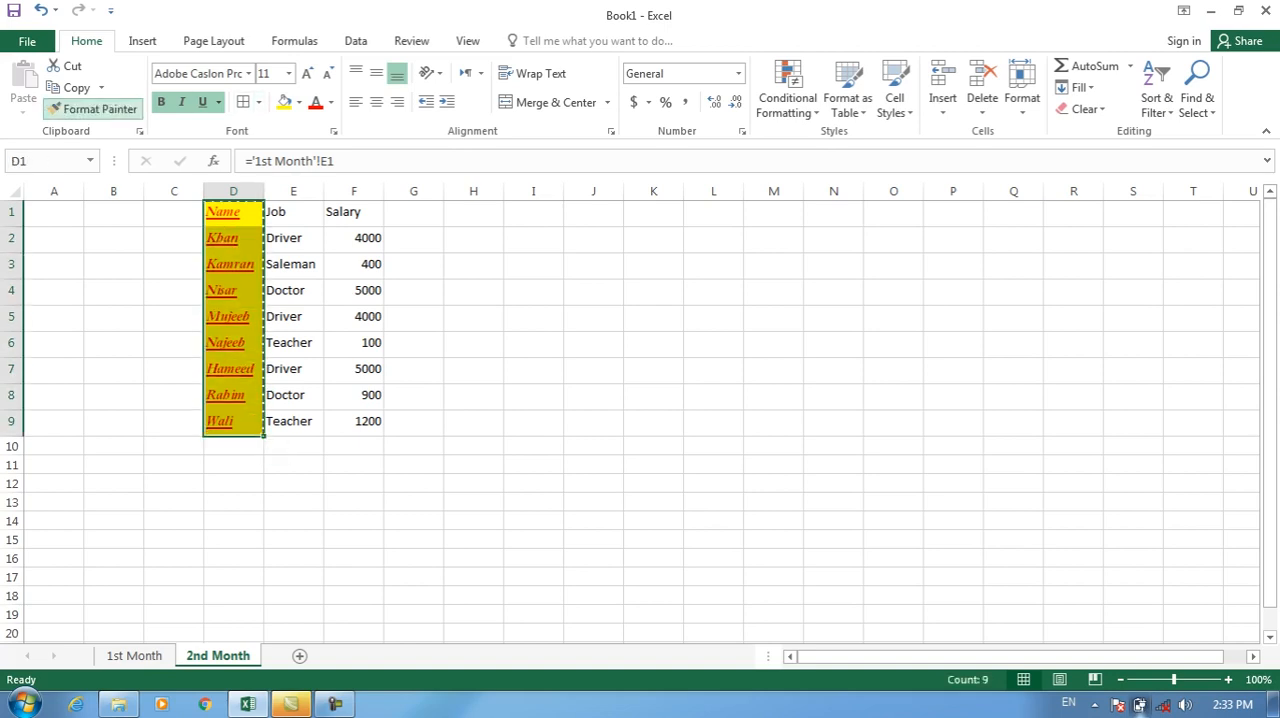
left_click(95, 108)
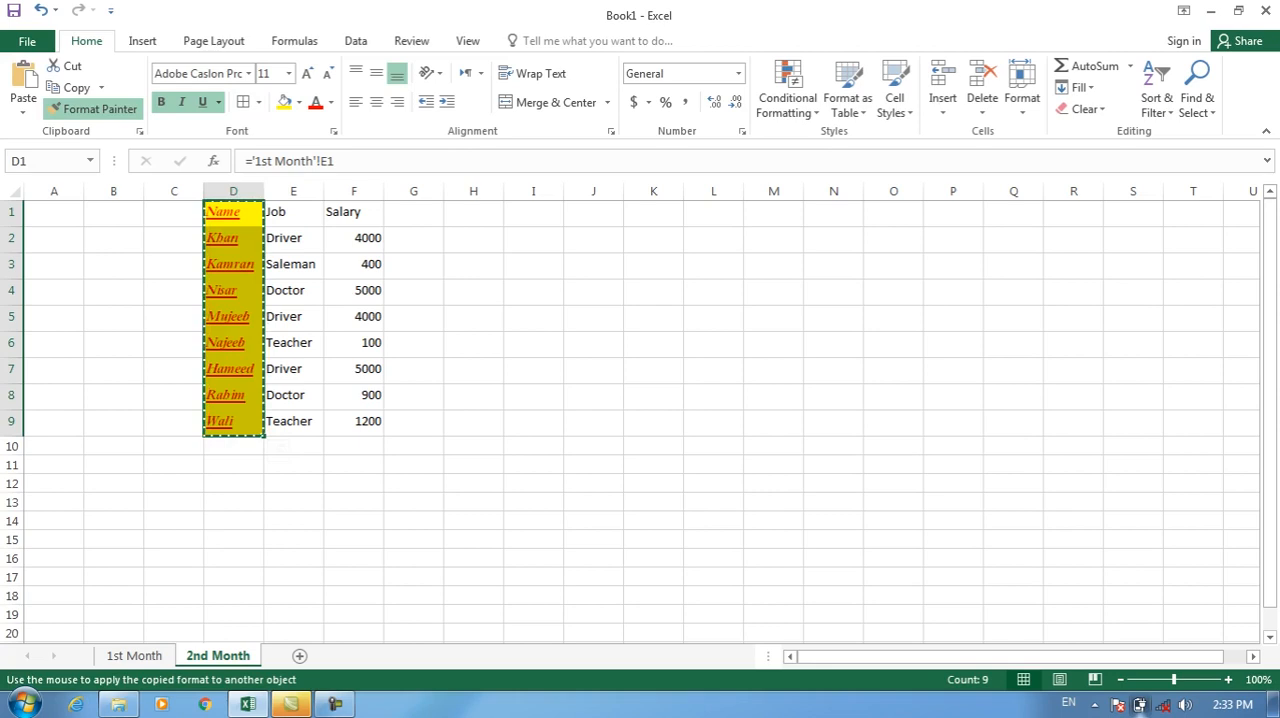
mouse_move(275, 212)
left_mouse_down()
mouse_move(355, 238)
mouse_move(372, 424)
left_mouse_up()
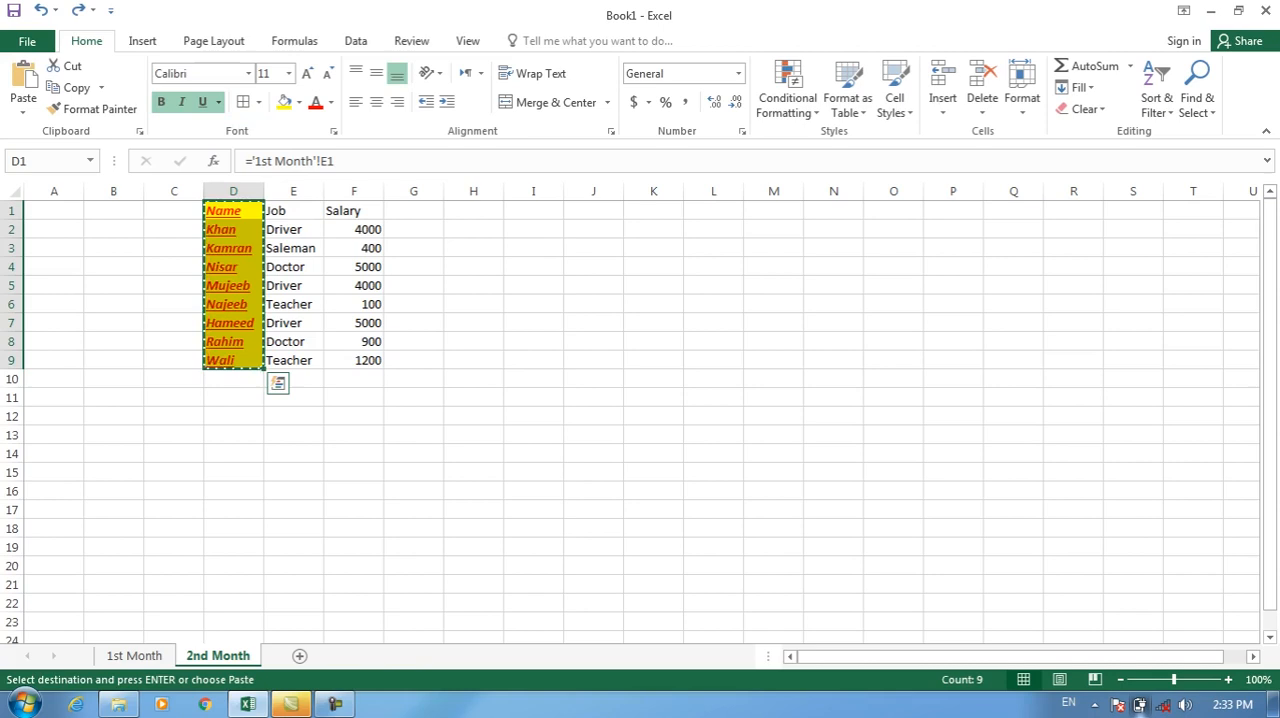
Undo the copied formatting and all font and fill changes made to the Name column.
key("ctrl+b")
key("ctrl+i")
key("ctrl+u")
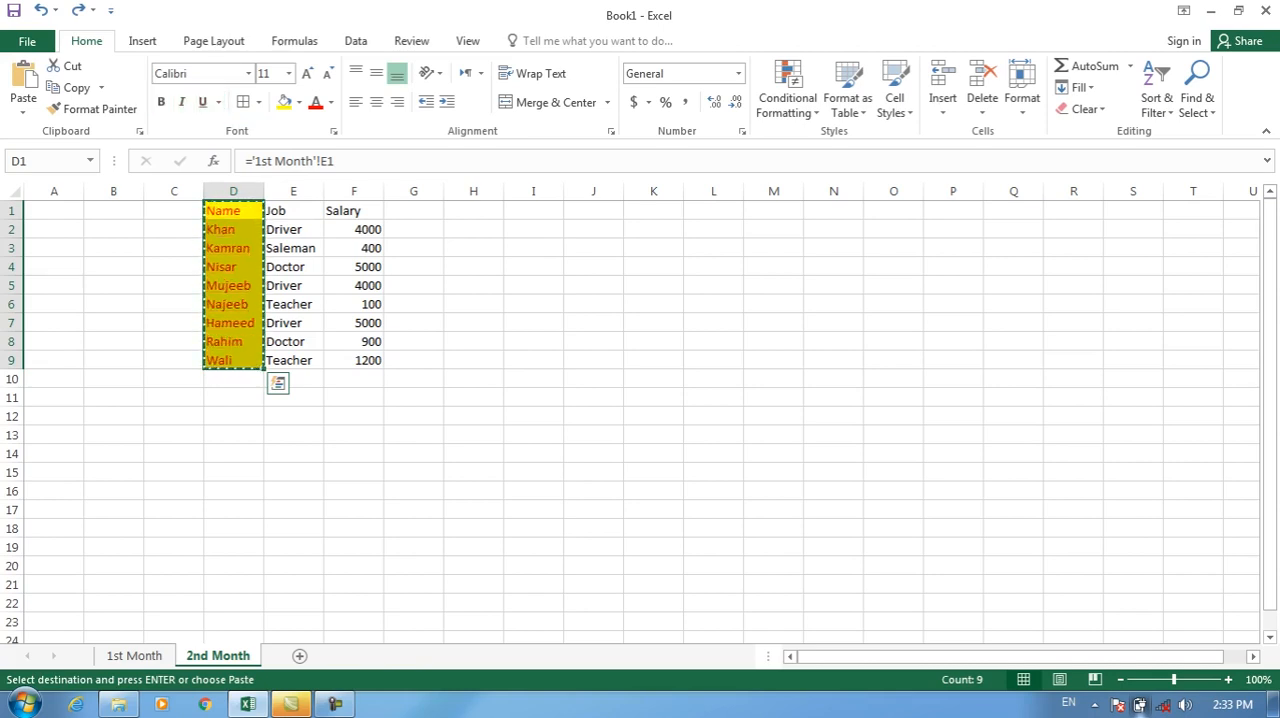
key("ctrl+z")
key("ctrl+z")
key("ctrl+z")
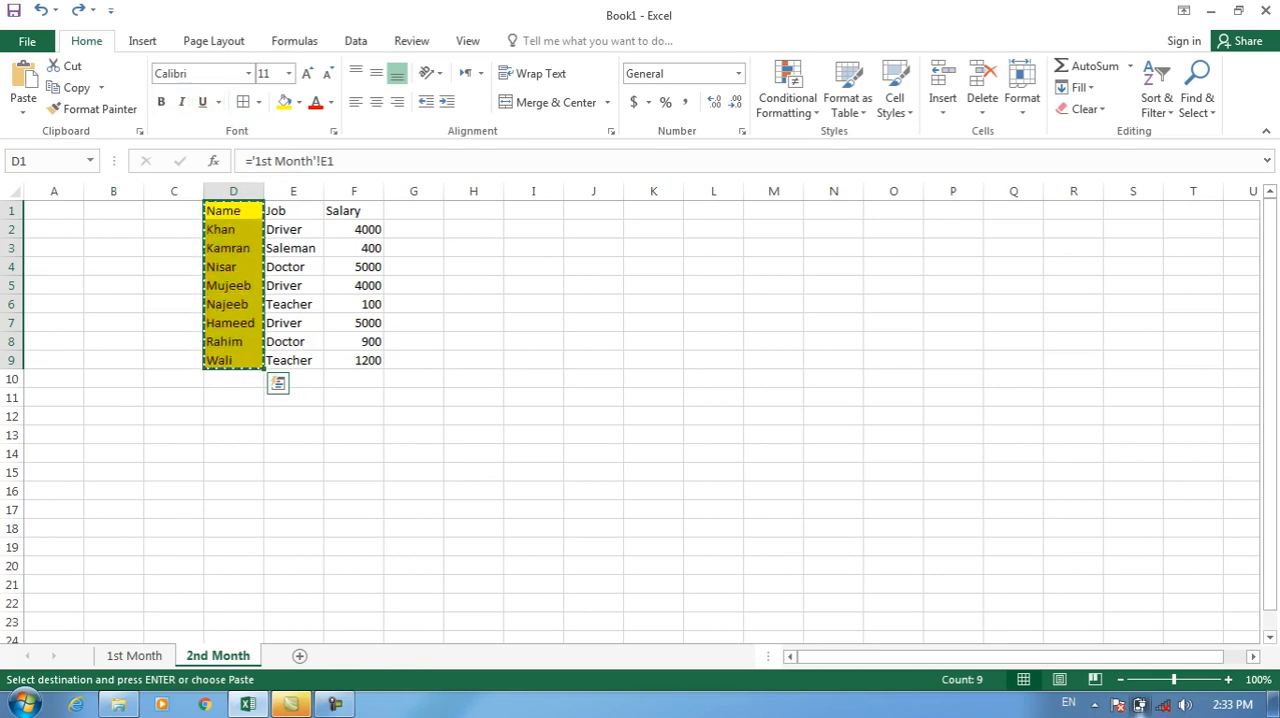
key("ctrl+z")
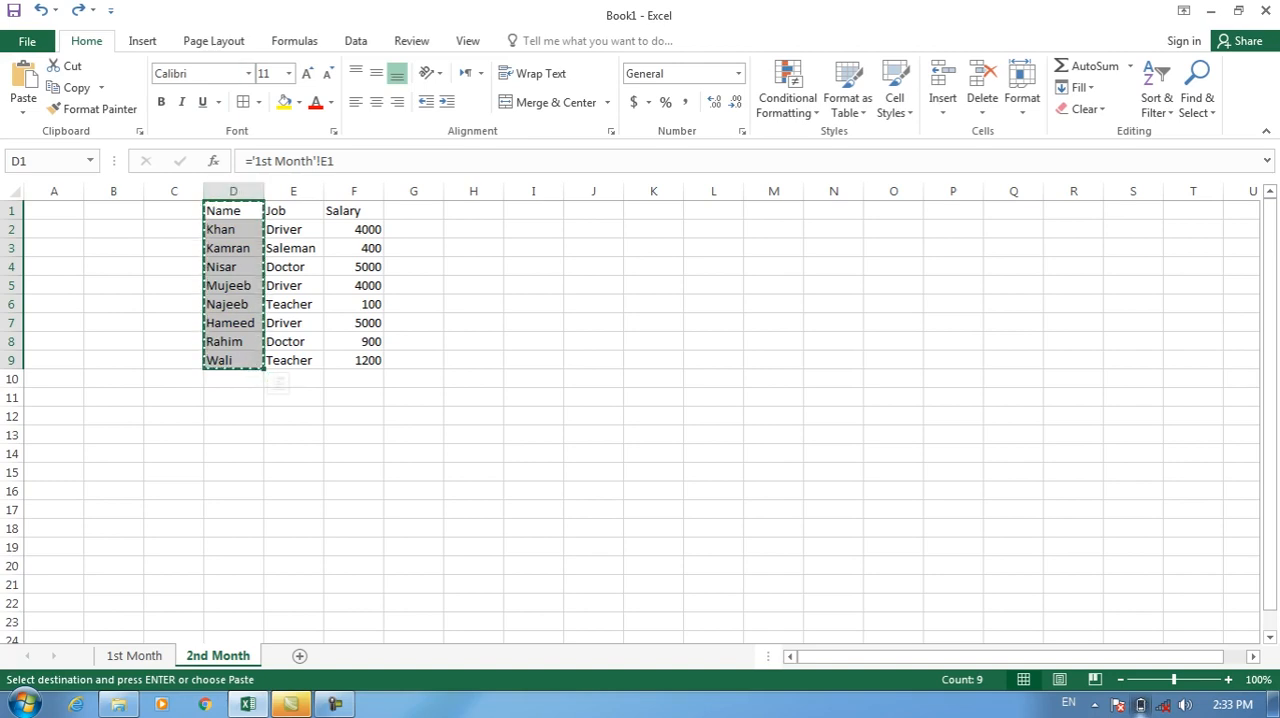
Extend the selection to the whole table D1:F9 and set its font to Arabic Typesetting.
key("shift+Right")
key("shift+Right")
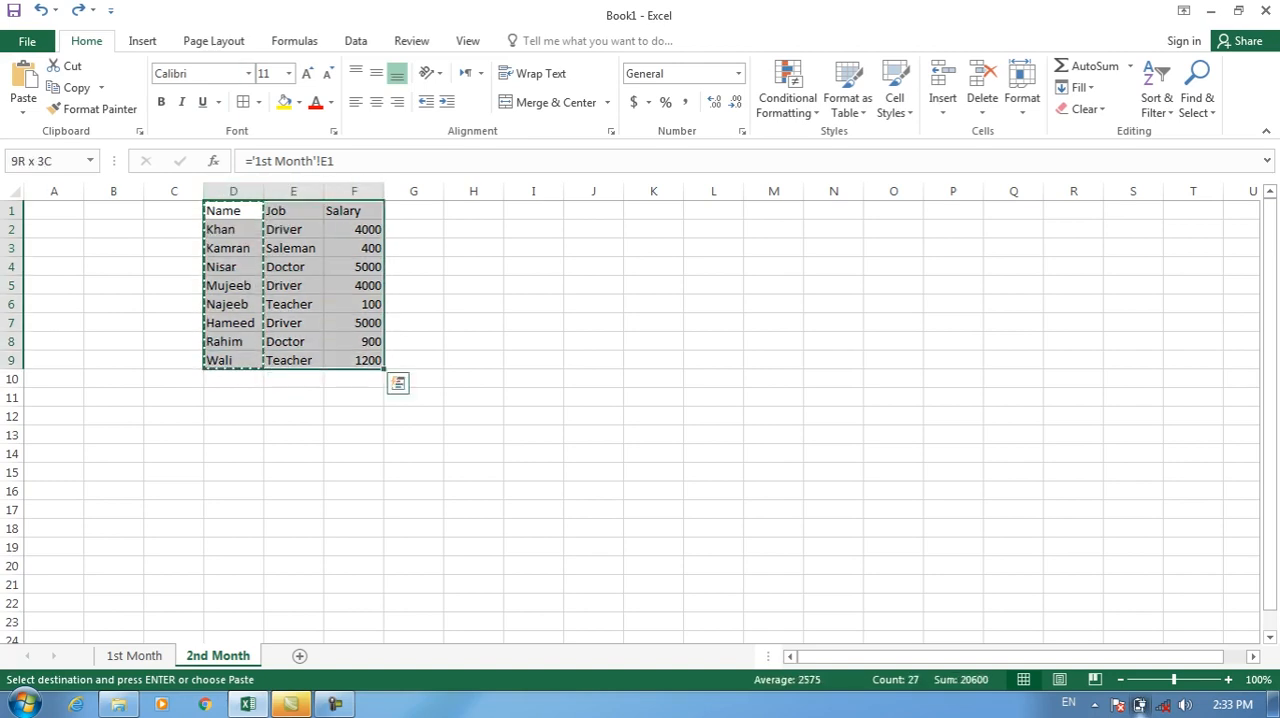
left_click(248, 73)
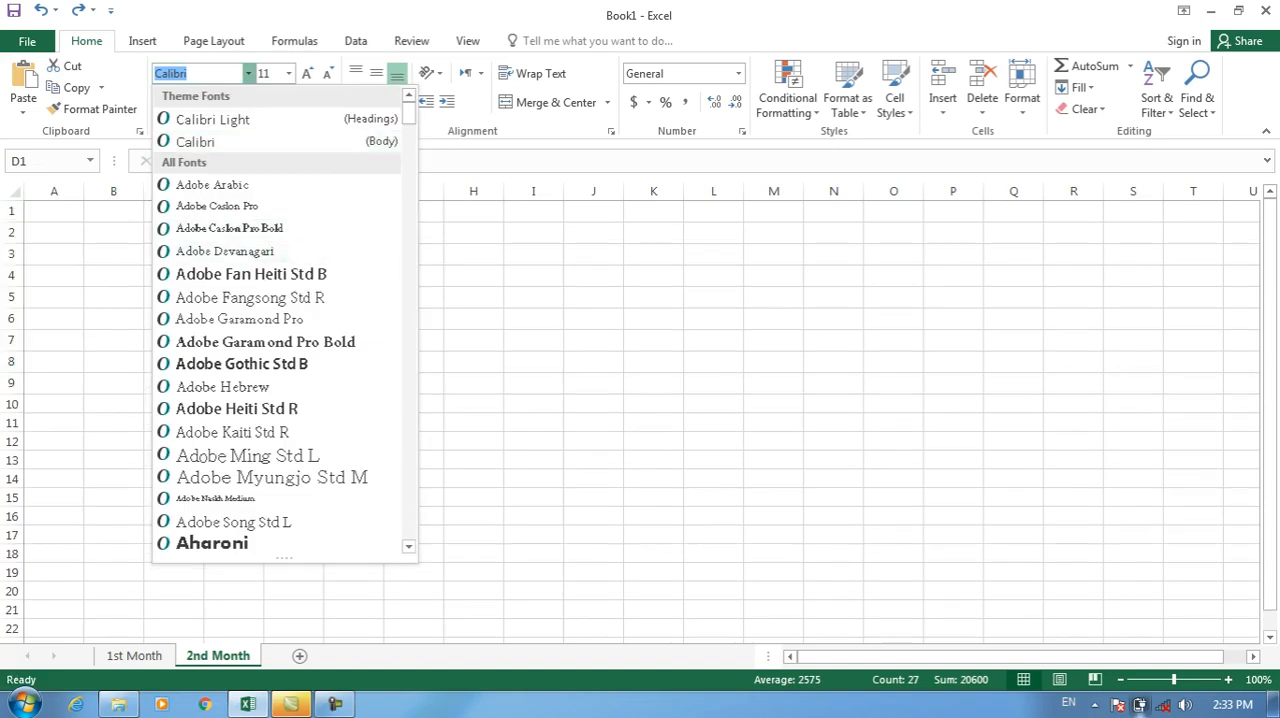
scroll(280, 320, "down", 7)
left_click(218, 275)
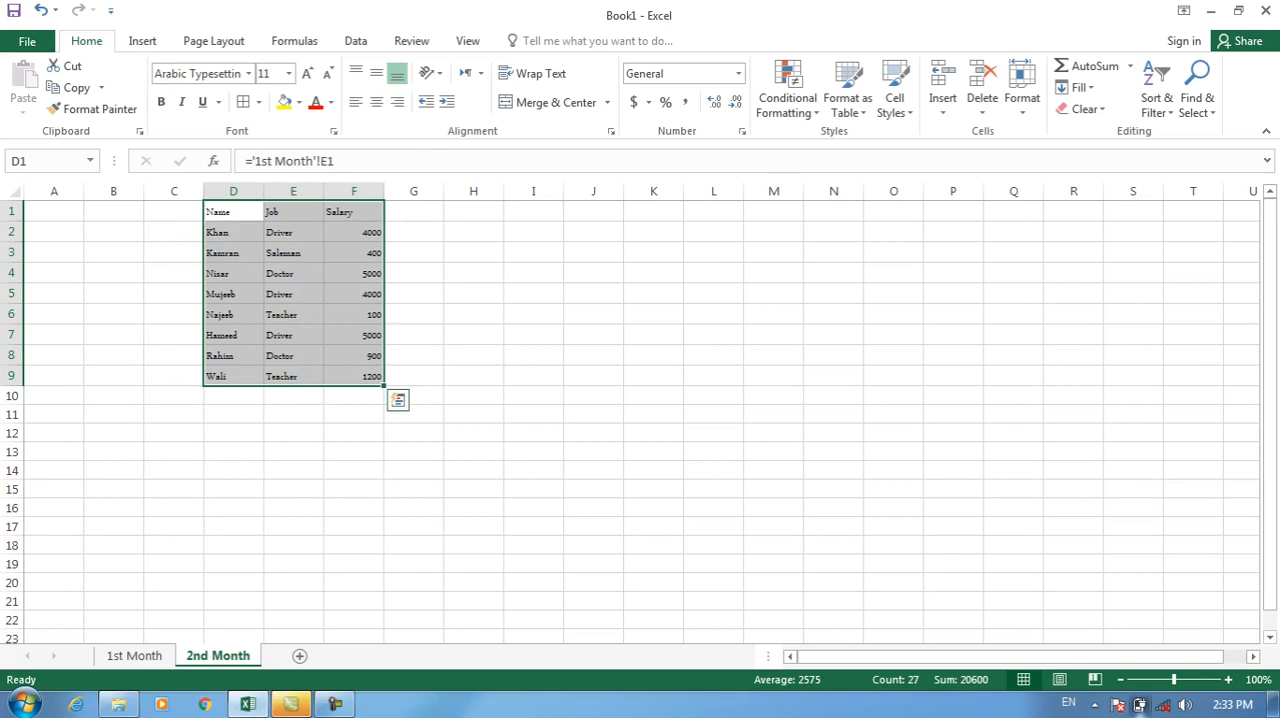
Switch to Control Panel, open the Fonts folder and close the window again.
left_click(25, 704)
left_click(300, 486)
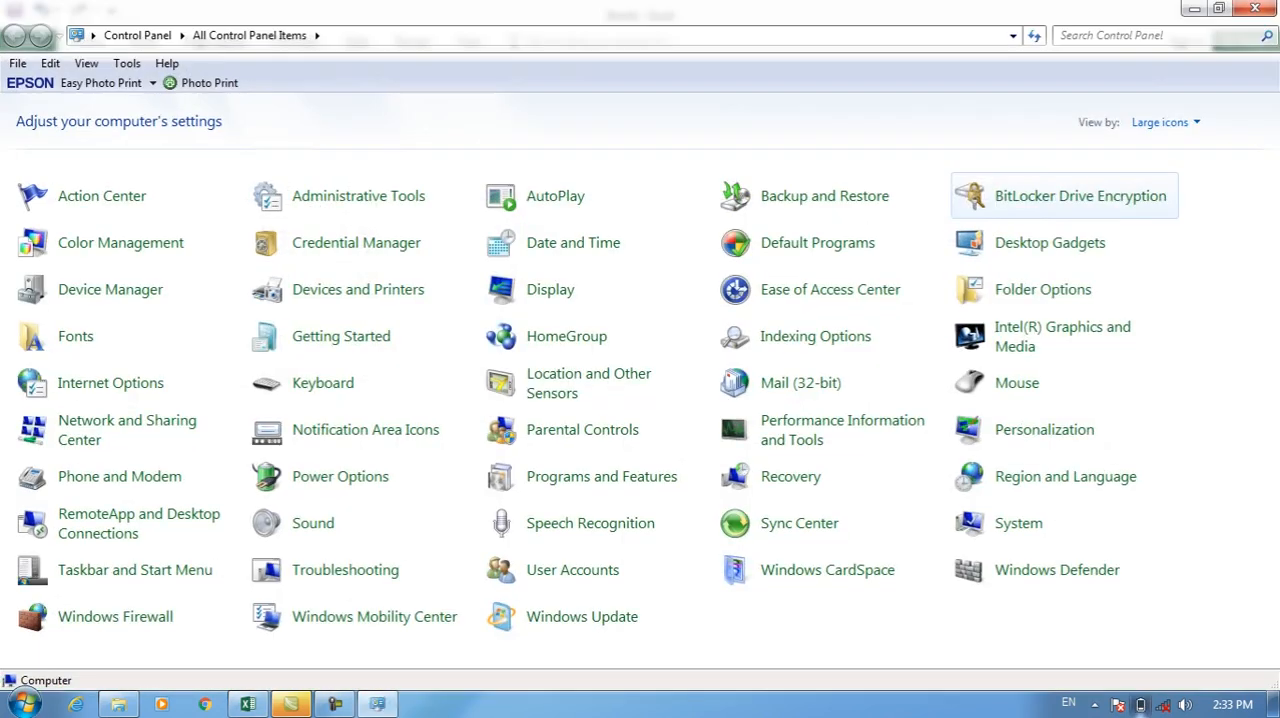
left_click(75, 336)
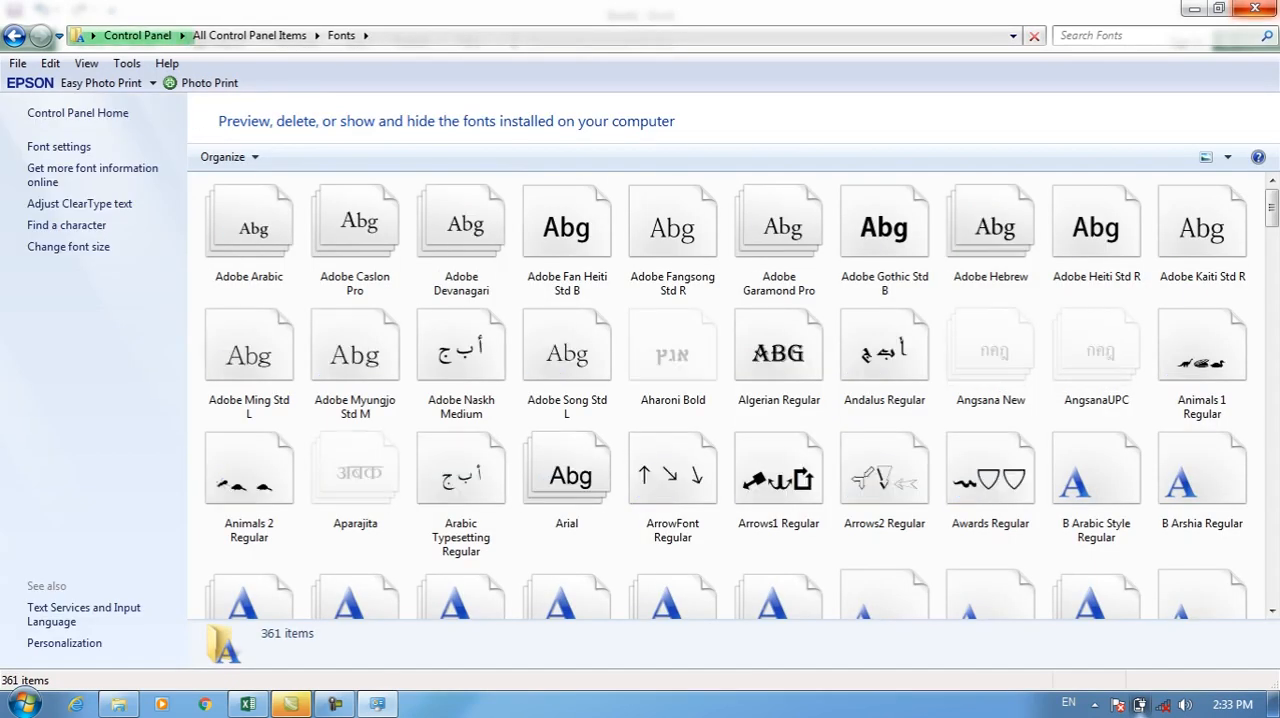
left_click(1255, 8)
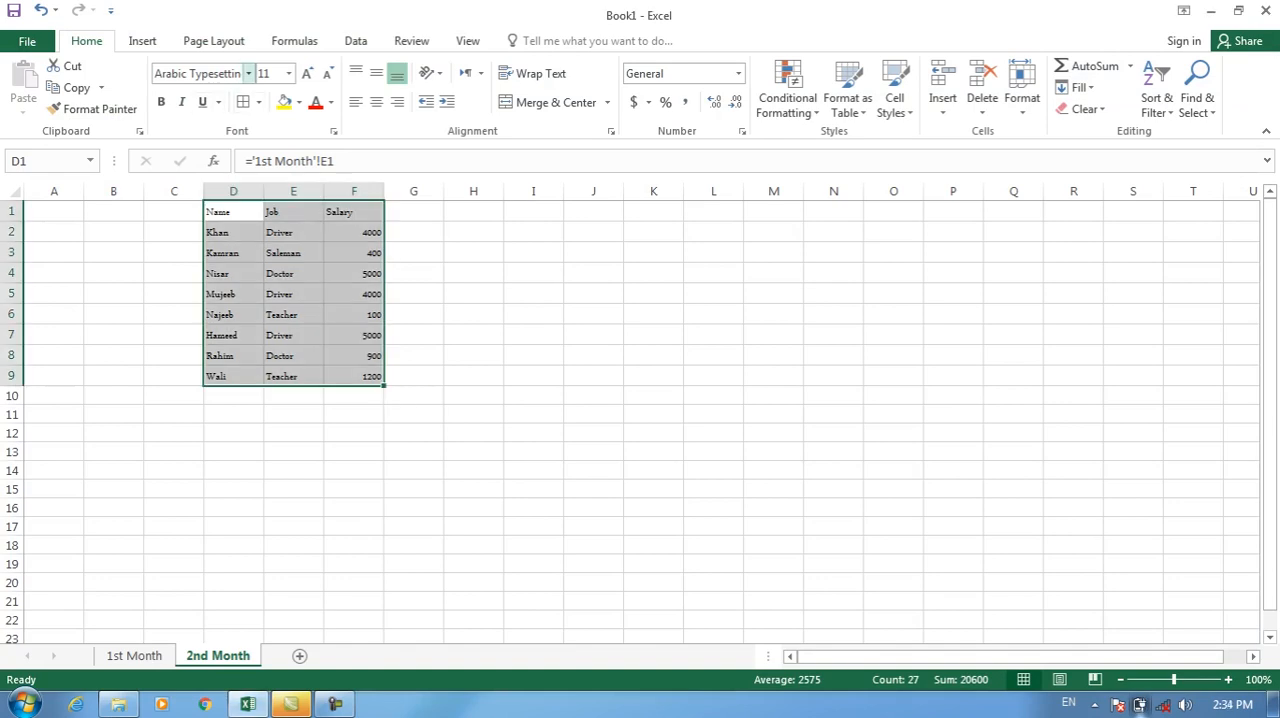
Try the Aharoni font on D1:F9, replace it with Baskerville Old Face and look through the available font sizes.
left_click(248, 73)
left_click(212, 364)
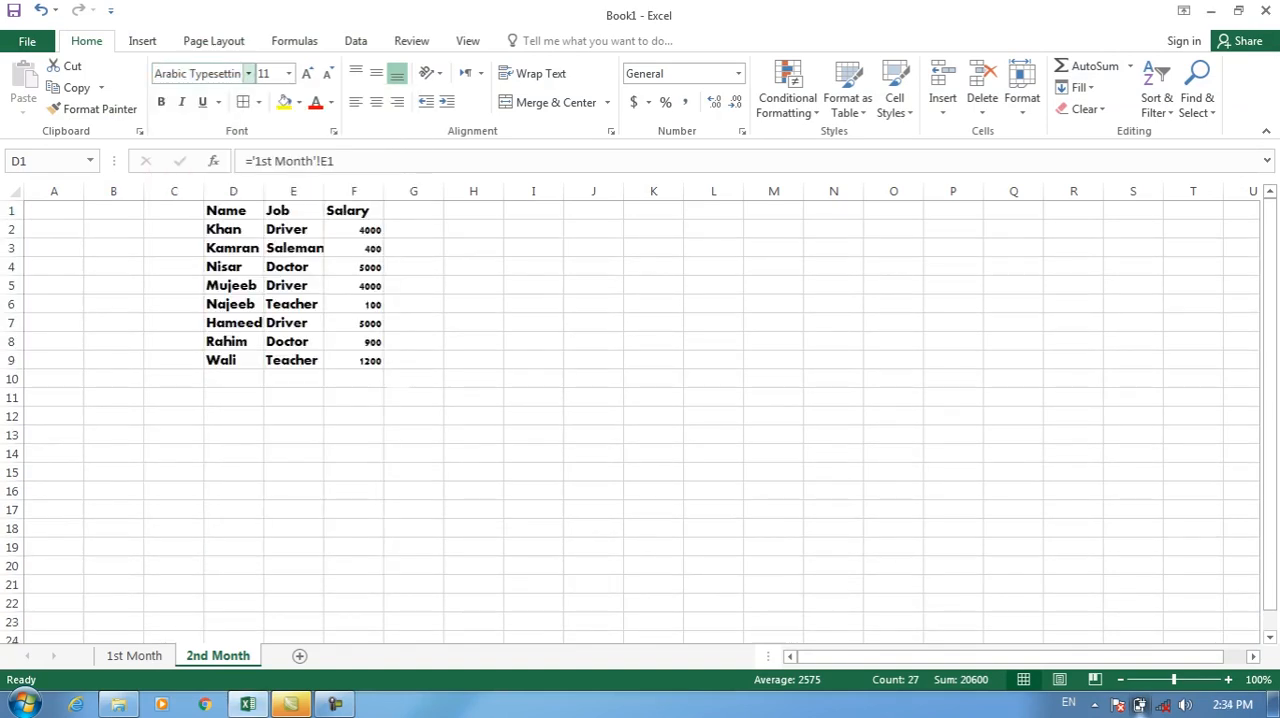
left_click(248, 73)
left_click_drag(409, 114, 409, 215)
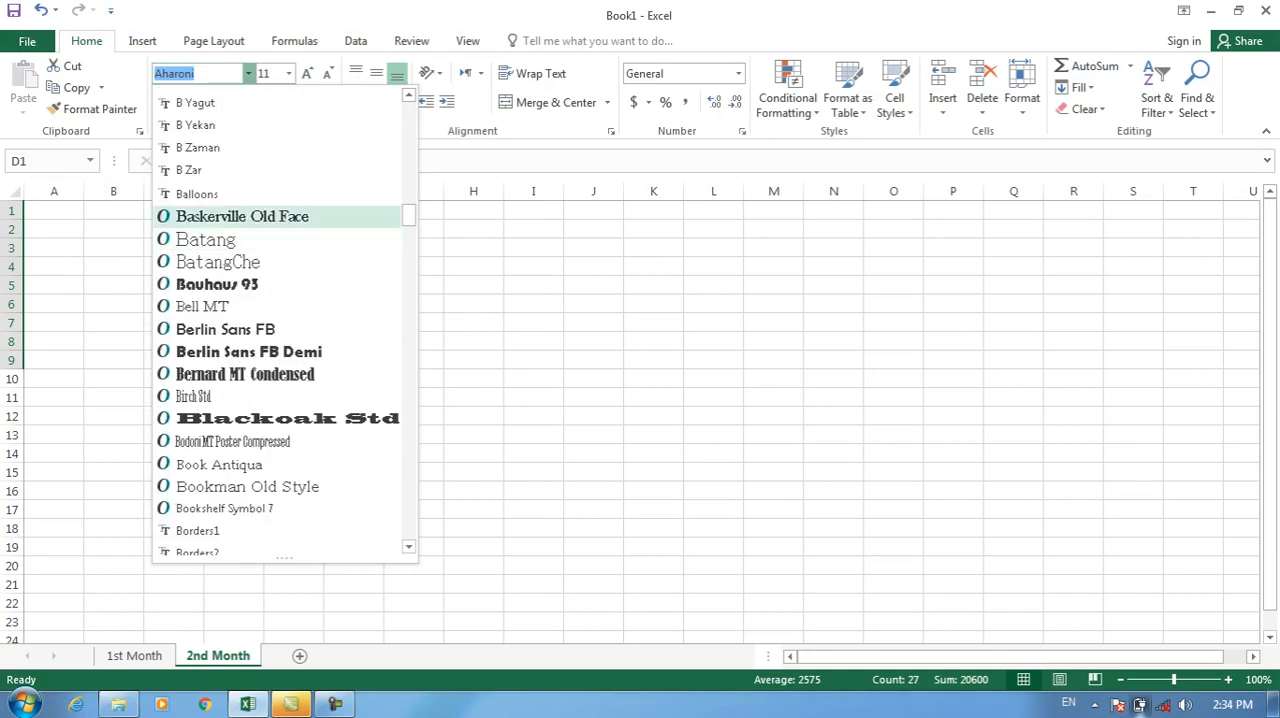
left_click(240, 216)
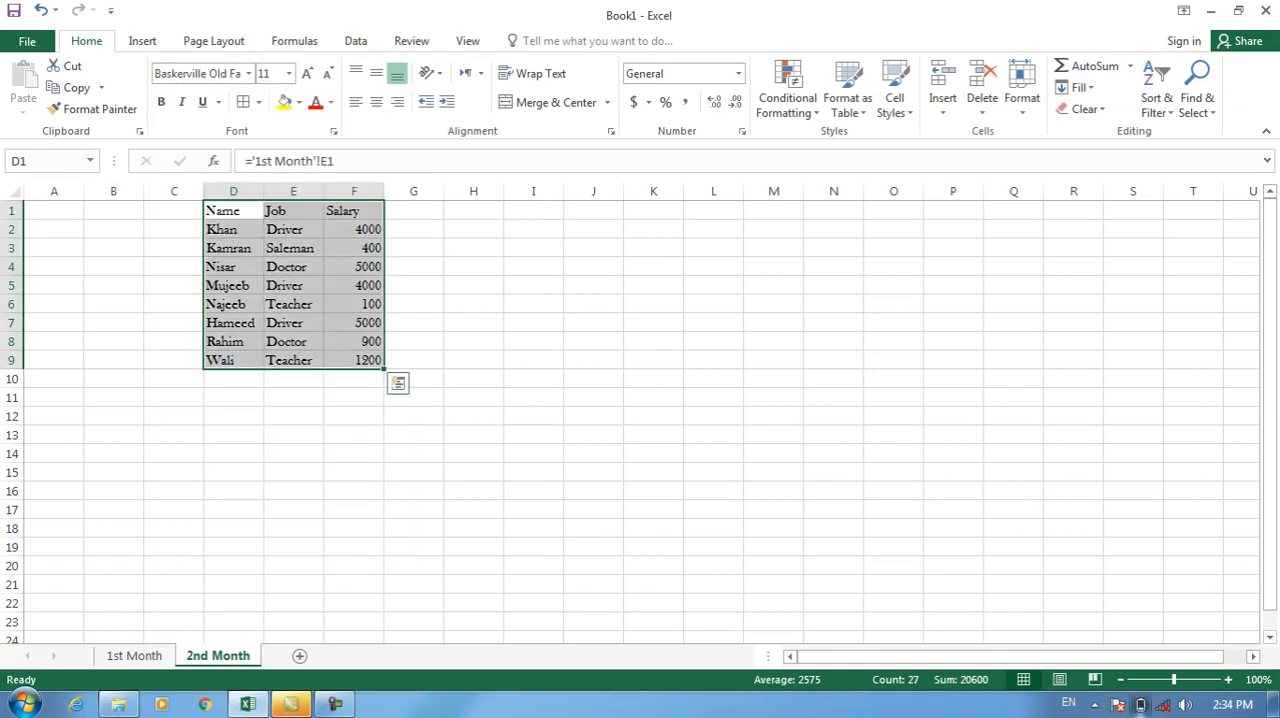
left_click(288, 73)
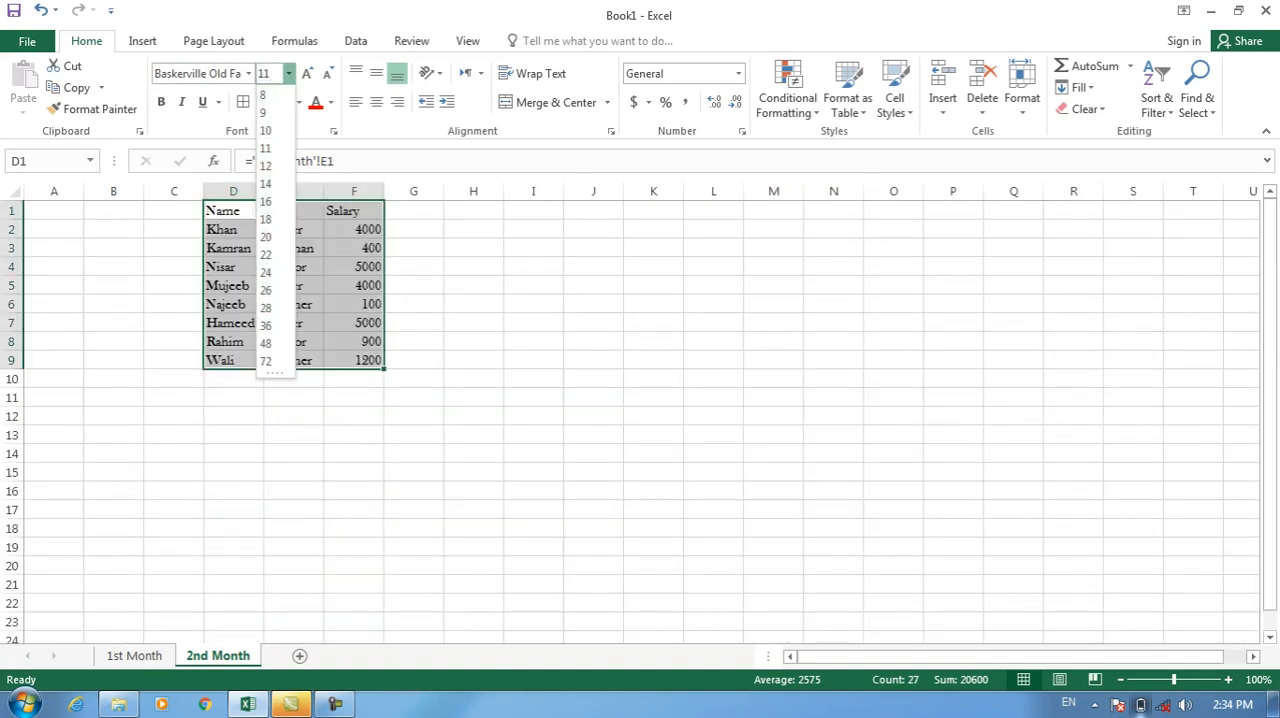
key("Escape")
Open Notepad from the Run dialog, note the font size limits as Word (1638) and Excel (401, and minimize it.
key("super+r")
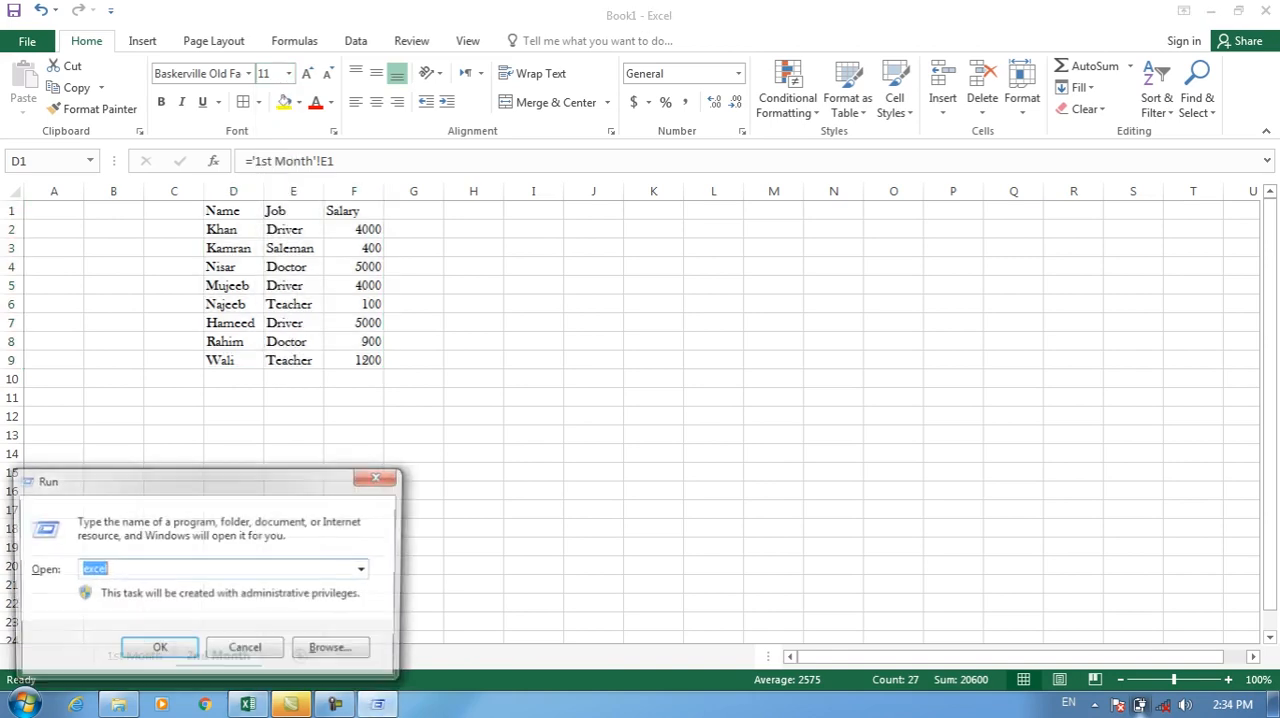
type("notepad")
key("Return")
type("Word (1")
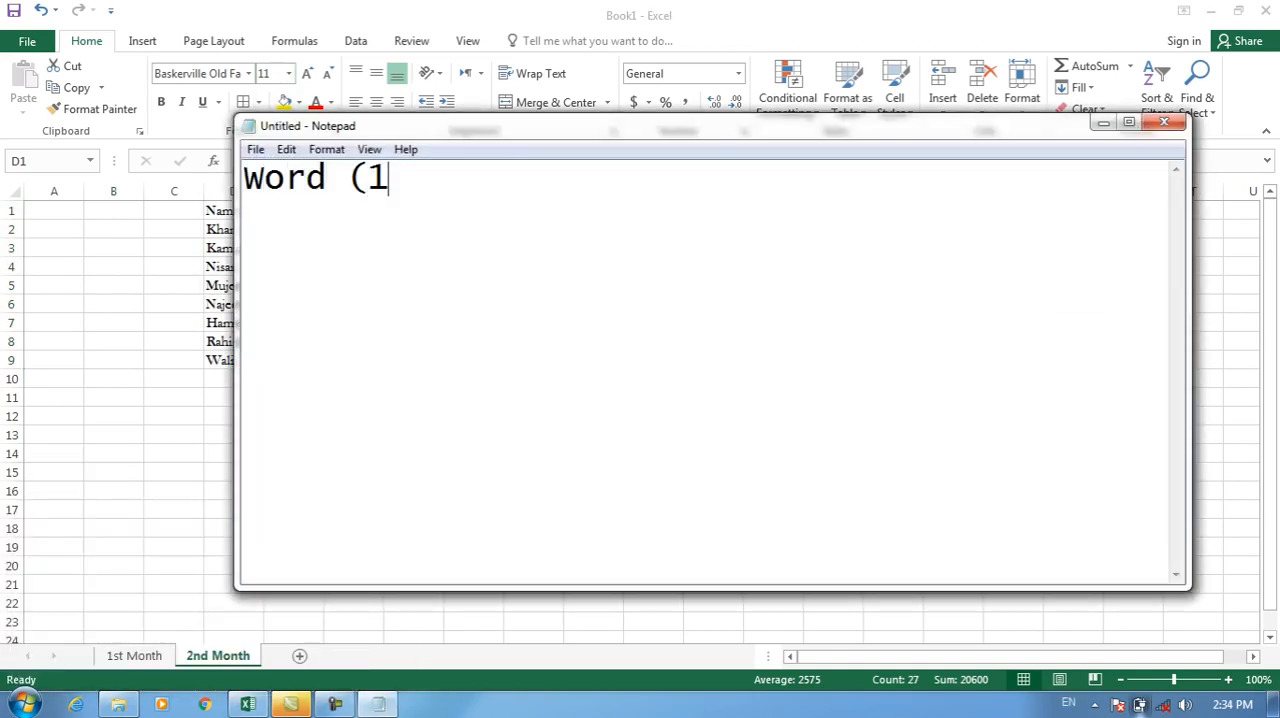
type("638)")
key("Return")
type("Excel (2")
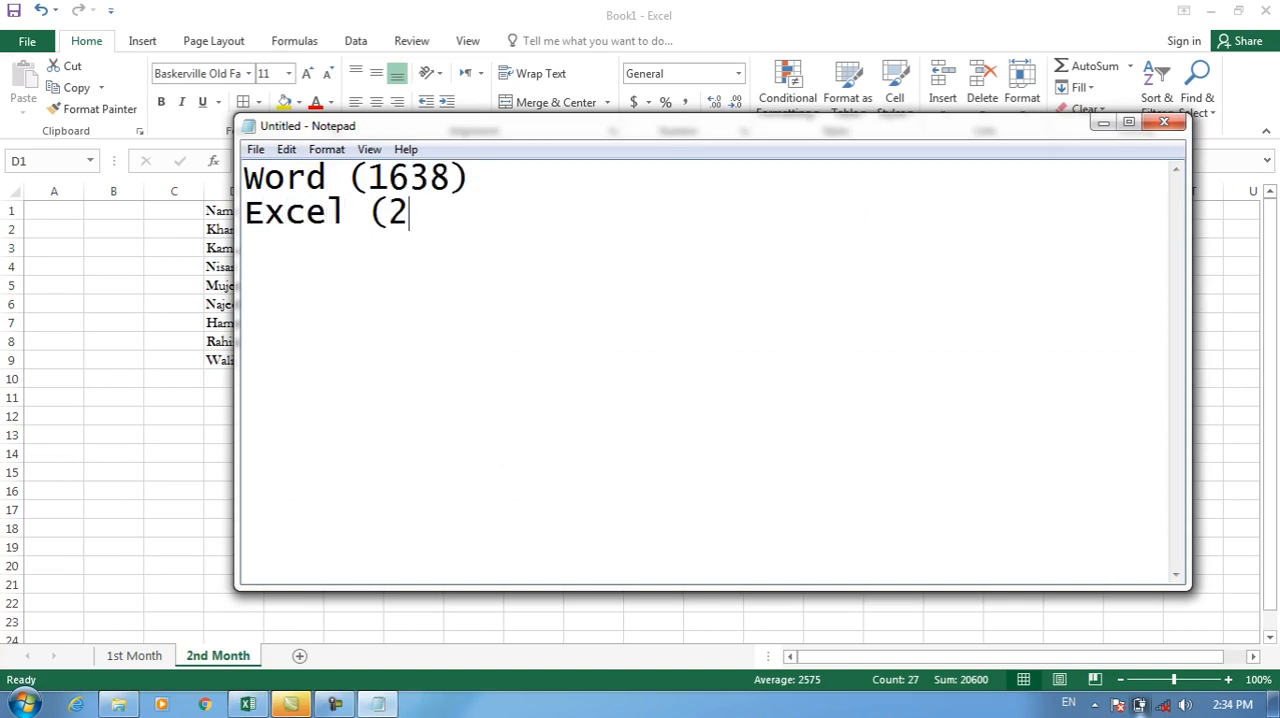
key("BackSpace")
type("40`")
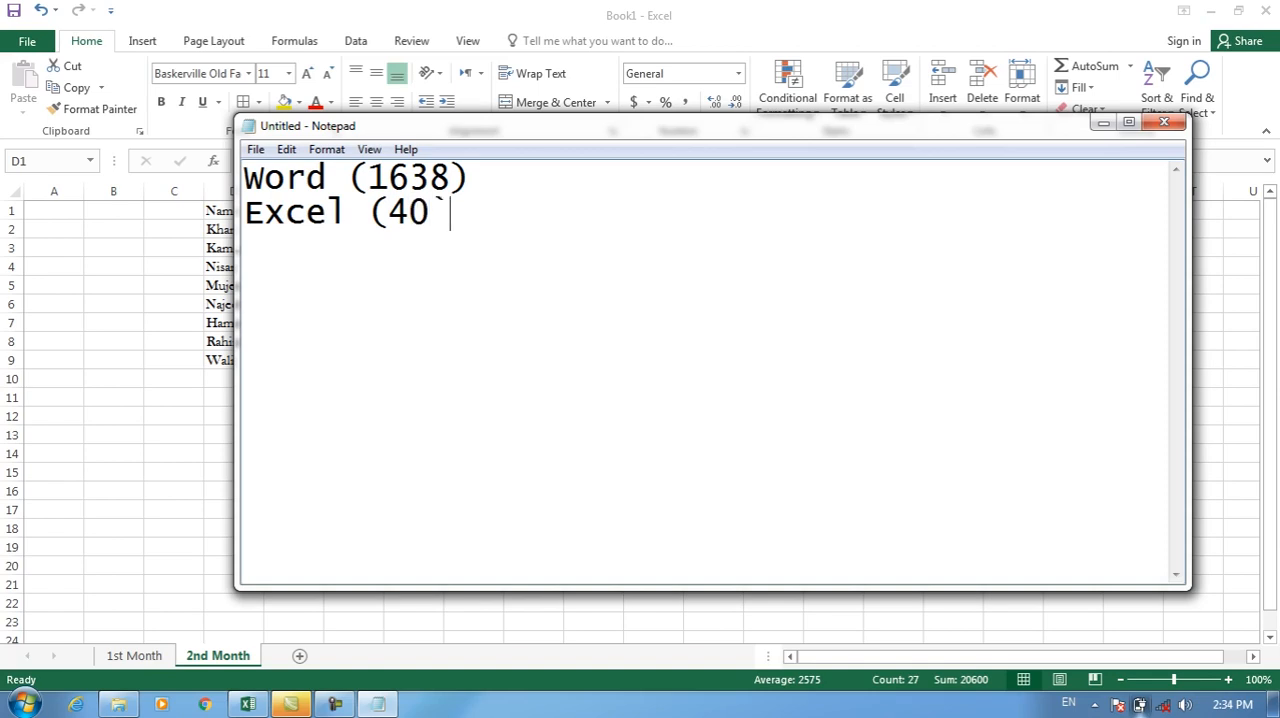
type("`")
type("1")
left_click(1103, 123)
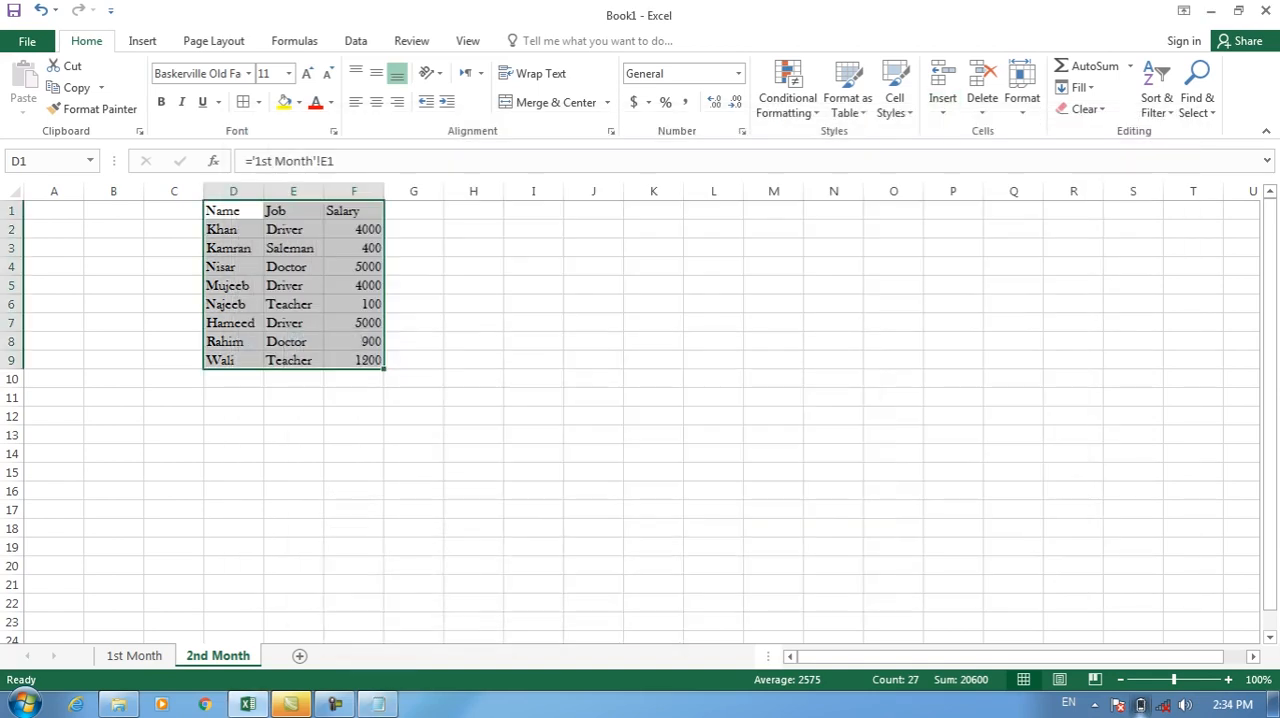
Try to set the font size of table D1:F9 to 1000.
left_click(265, 74)
type("1000")
key("Return")
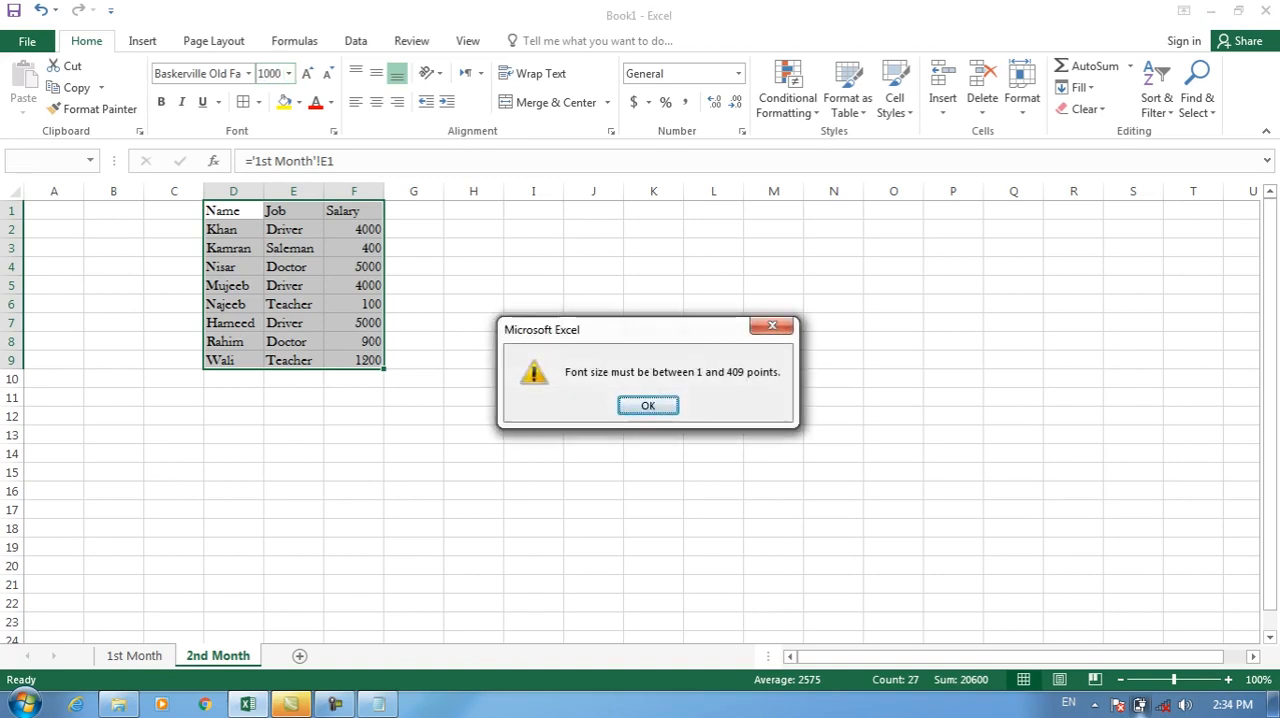
key("Return")
Switch back to Notepad, correct the Excel font size limit in the note to (409) and minimize it.
left_click(378, 704)
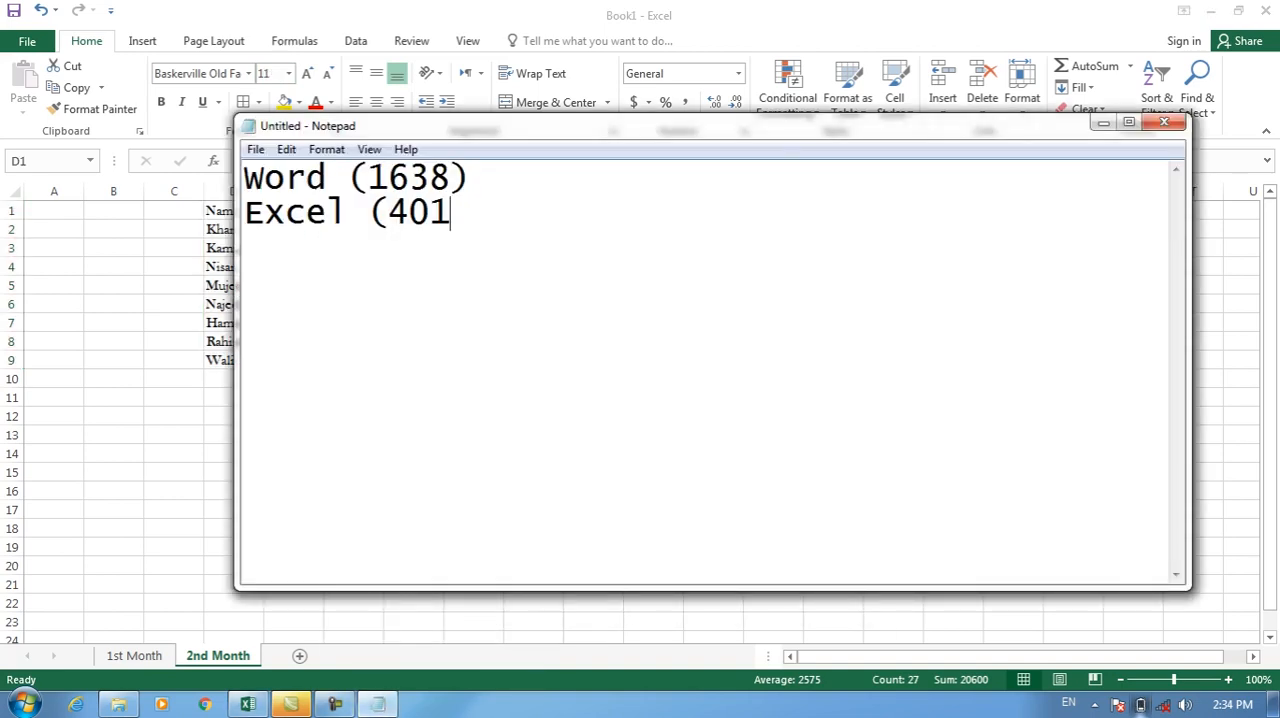
key("BackSpace")
type("9)")
key("Return")
left_click(1104, 123)
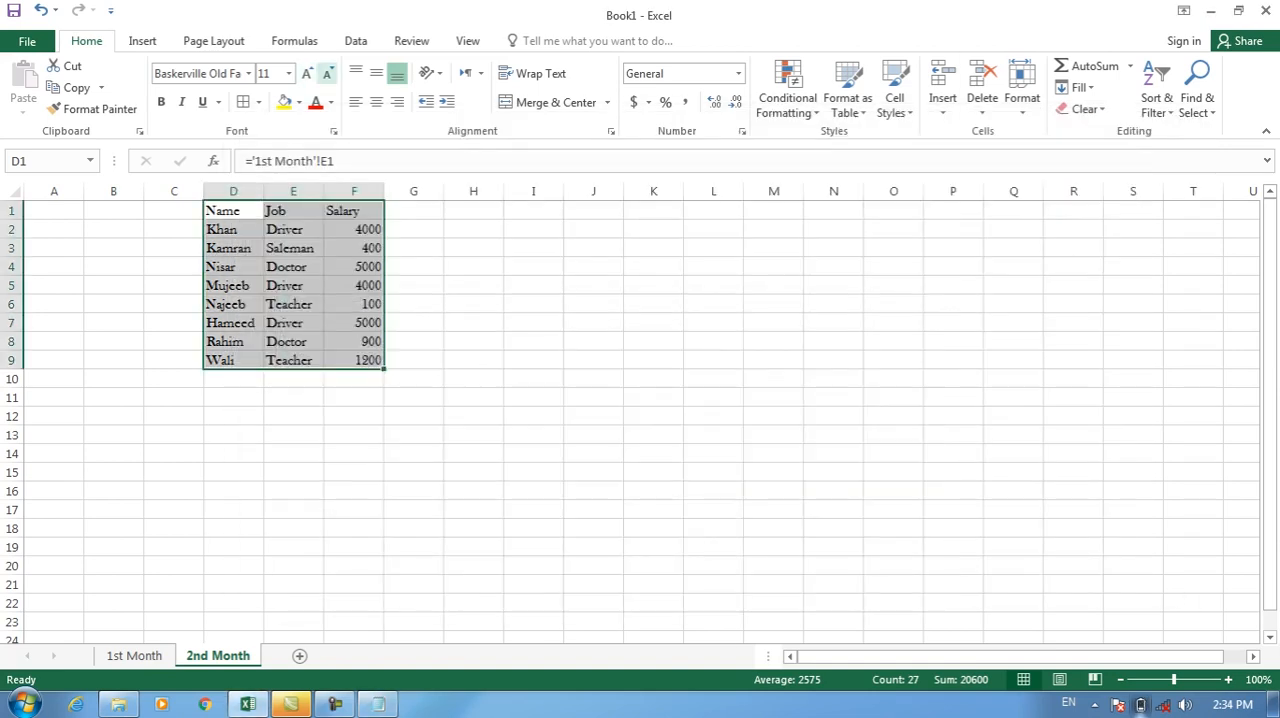
Increase the font size of table D1:F9 on 2nd Month to 12.
left_click(307, 73)
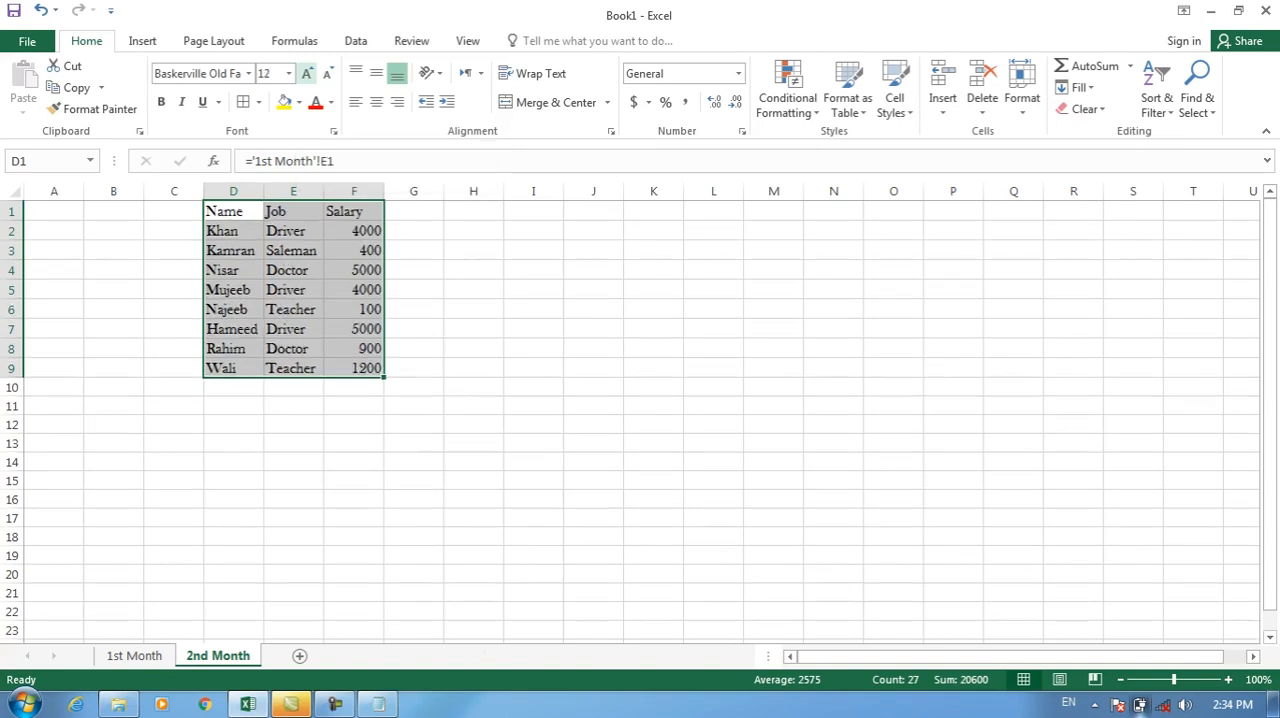
Enlarge the font of table D1:F9 stepwise to 28 and shrink it back to 12.
left_click(307, 73)
left_click(307, 73)
left_click(307, 73)
left_click(307, 73)
left_click(307, 73)
left_click(307, 73)
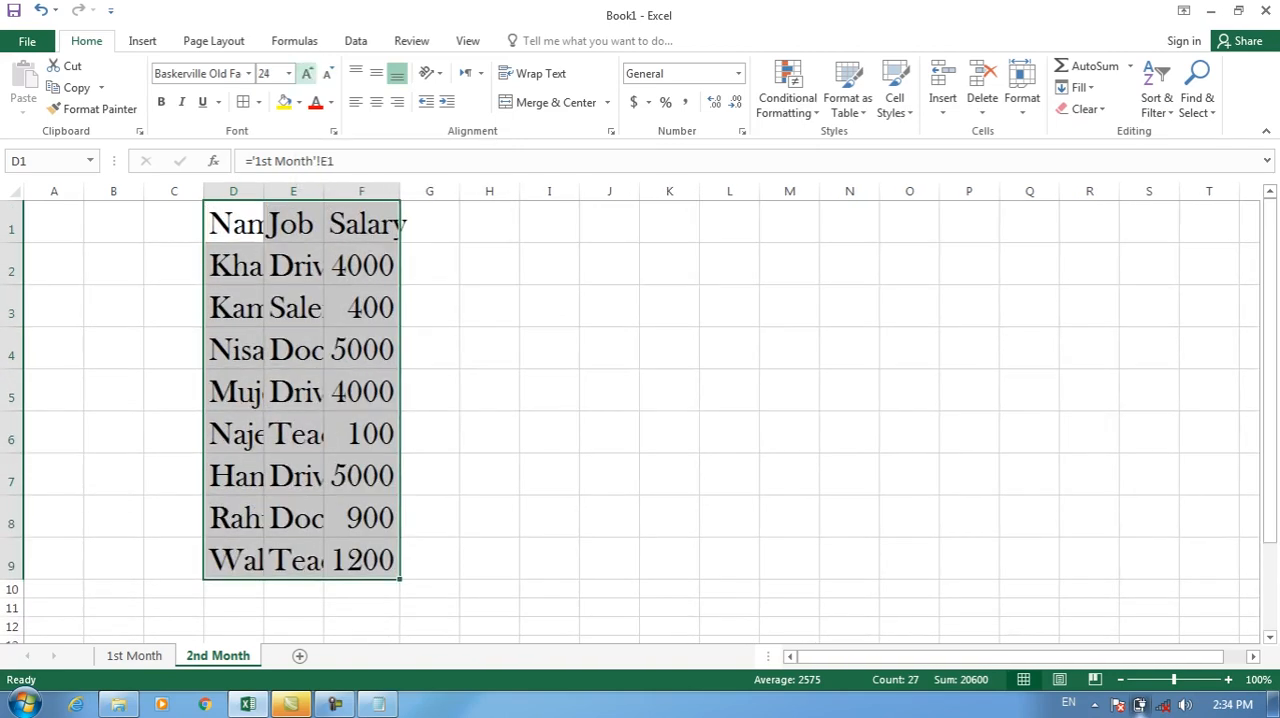
left_click(307, 73)
left_click(307, 73)
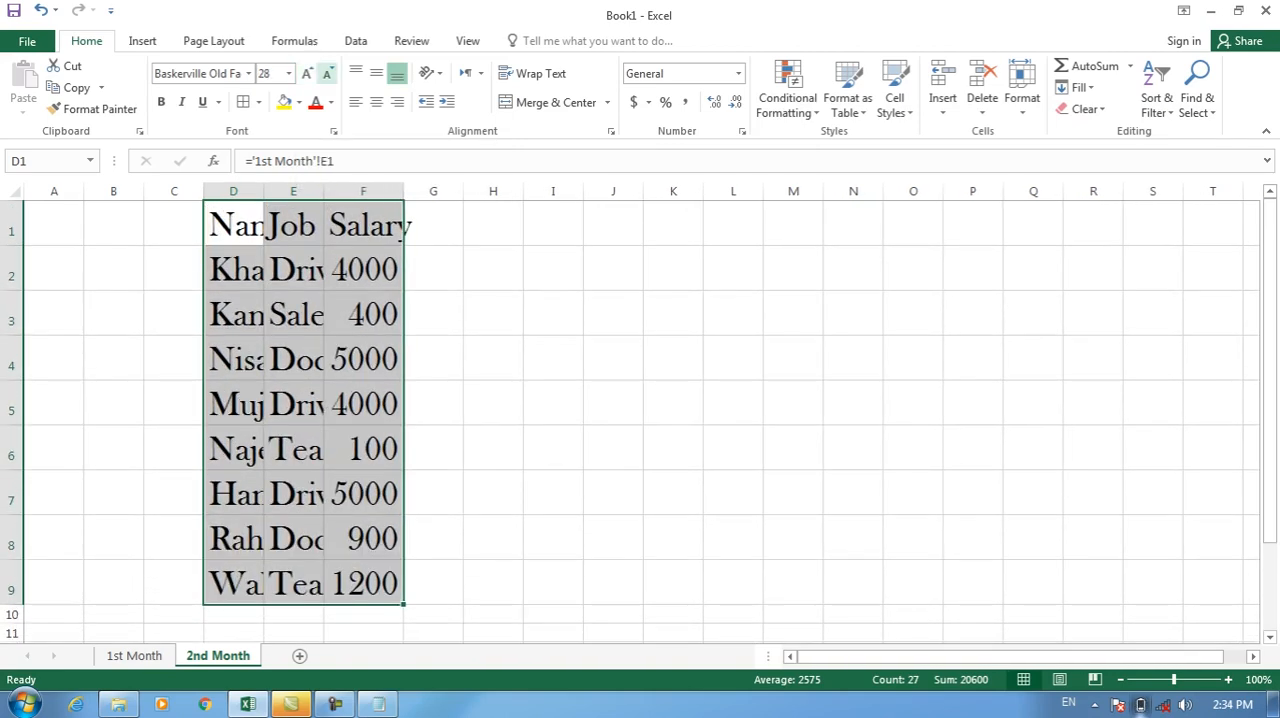
left_click(327, 73)
left_click(327, 73)
left_click(327, 73)
left_click(327, 73)
left_click(327, 73)
left_click(327, 73)
left_click(327, 73)
left_click(327, 73)
Make table D1:F9 bold and italic, and apply a single underline followed by a double underline.
left_click(161, 102)
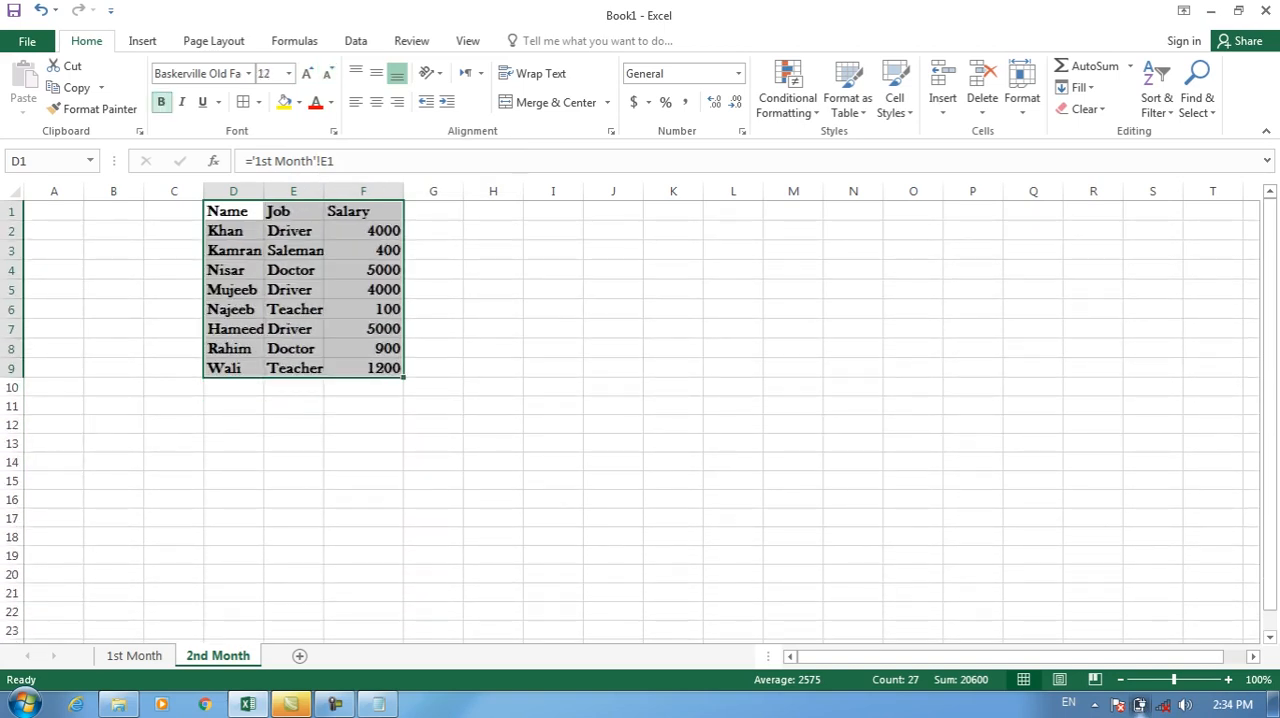
left_click(182, 102)
left_click(182, 102)
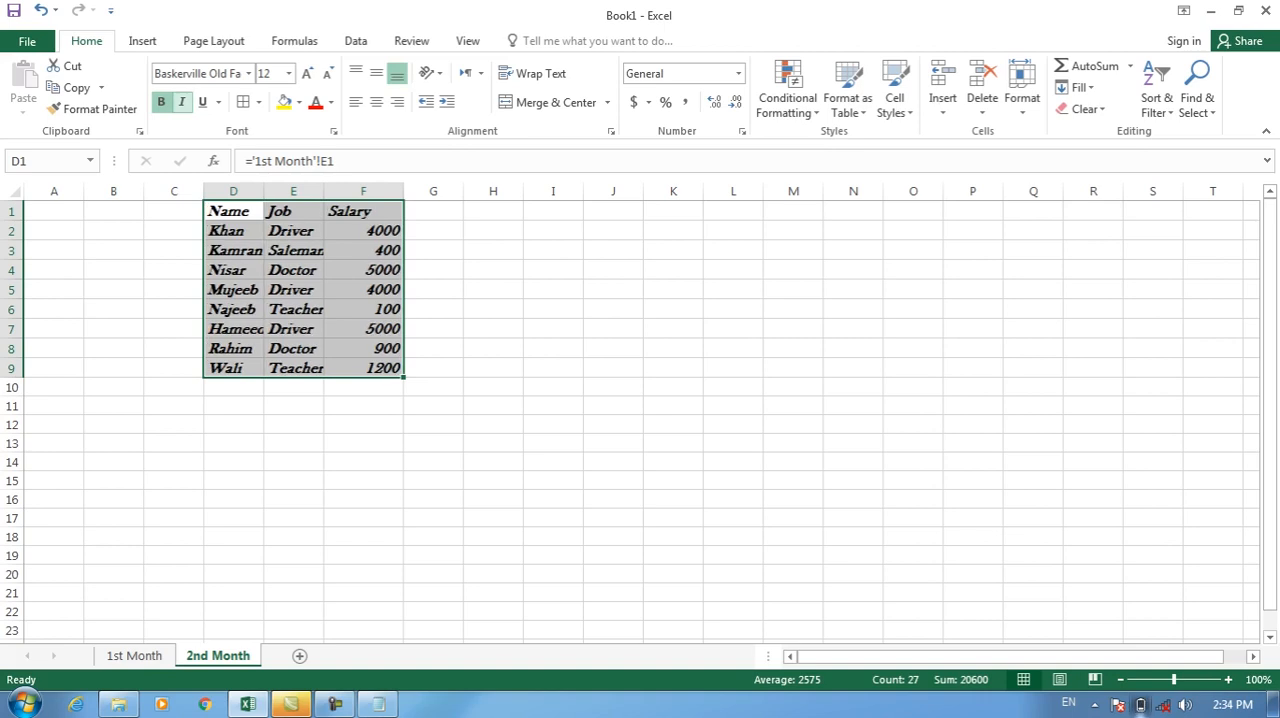
left_click(218, 102)
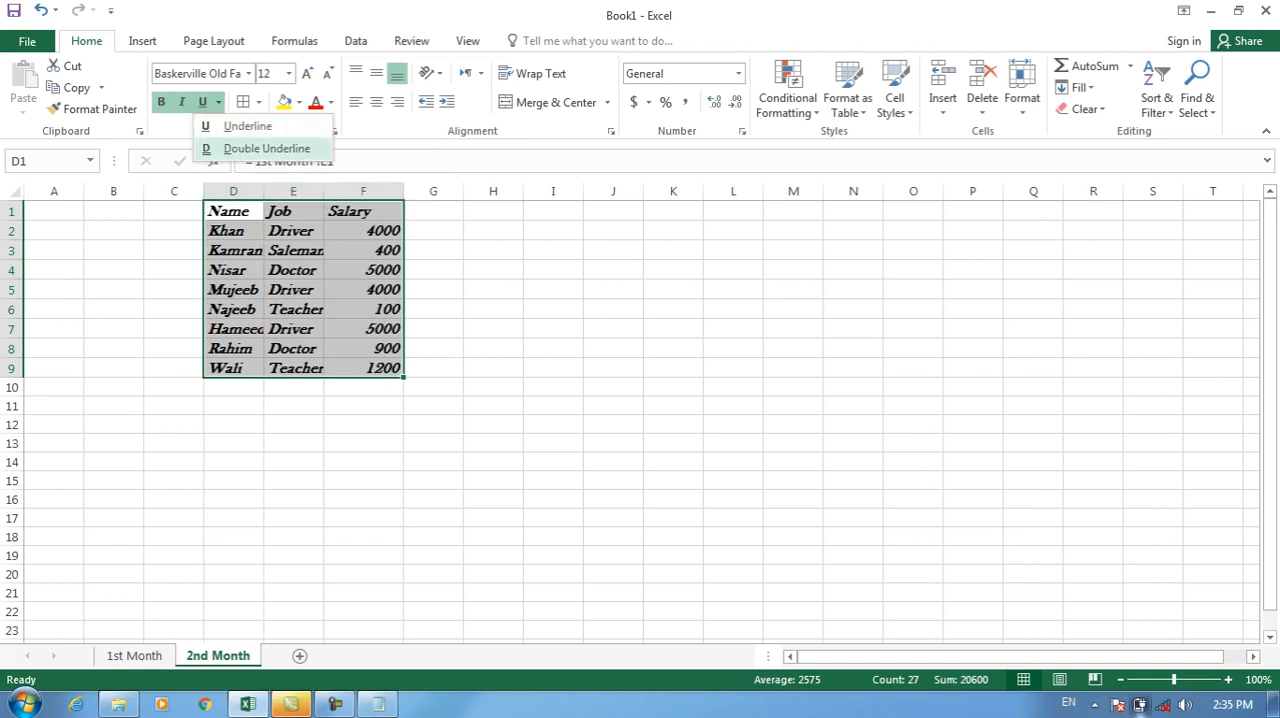
left_click(247, 126)
left_click(219, 102)
left_click(262, 148)
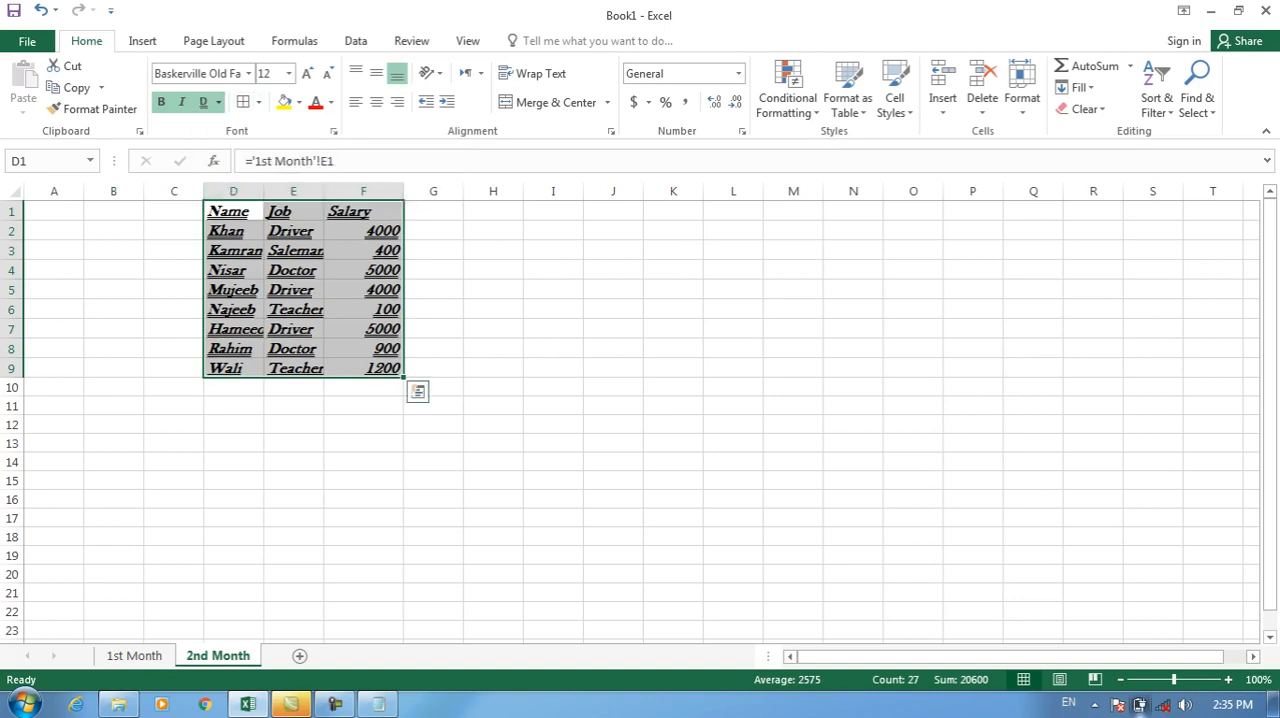
left_click(259, 102)
left_click(292, 261)
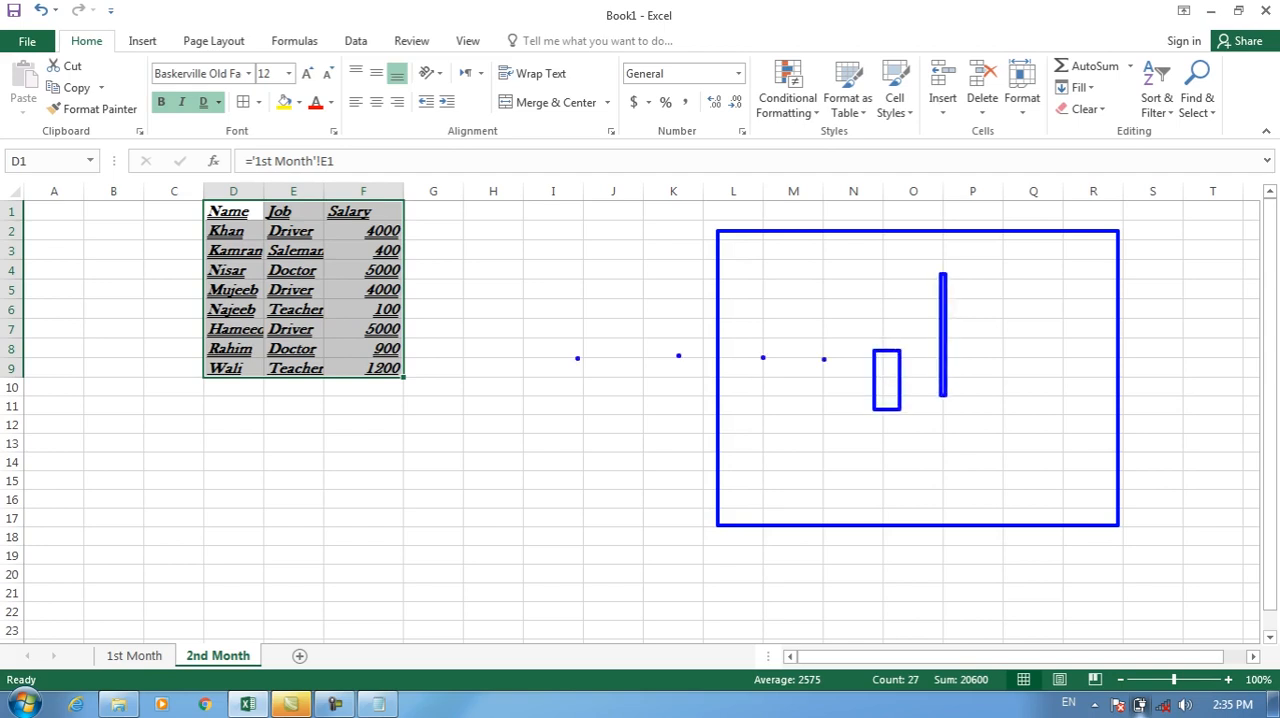
key("Escape")
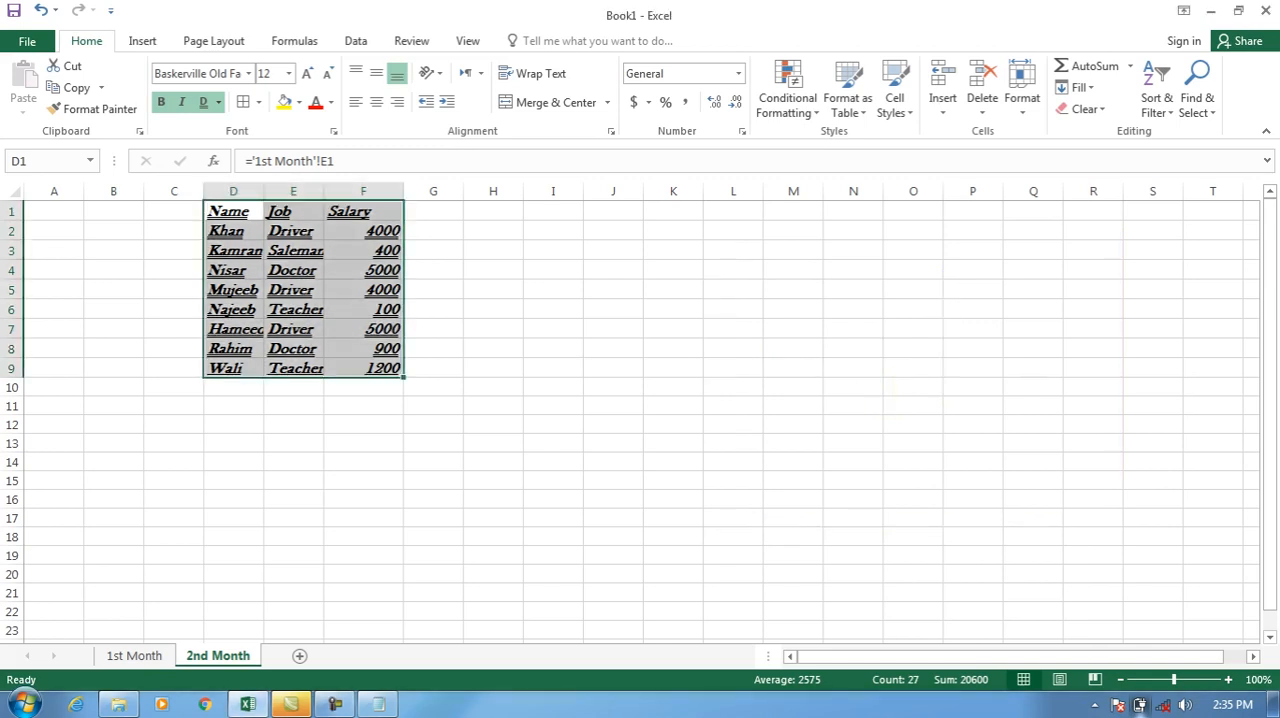
Preview the printout of the 2nd Month sheet without printed gridlines and return to the worksheet.
key("ctrl+p")
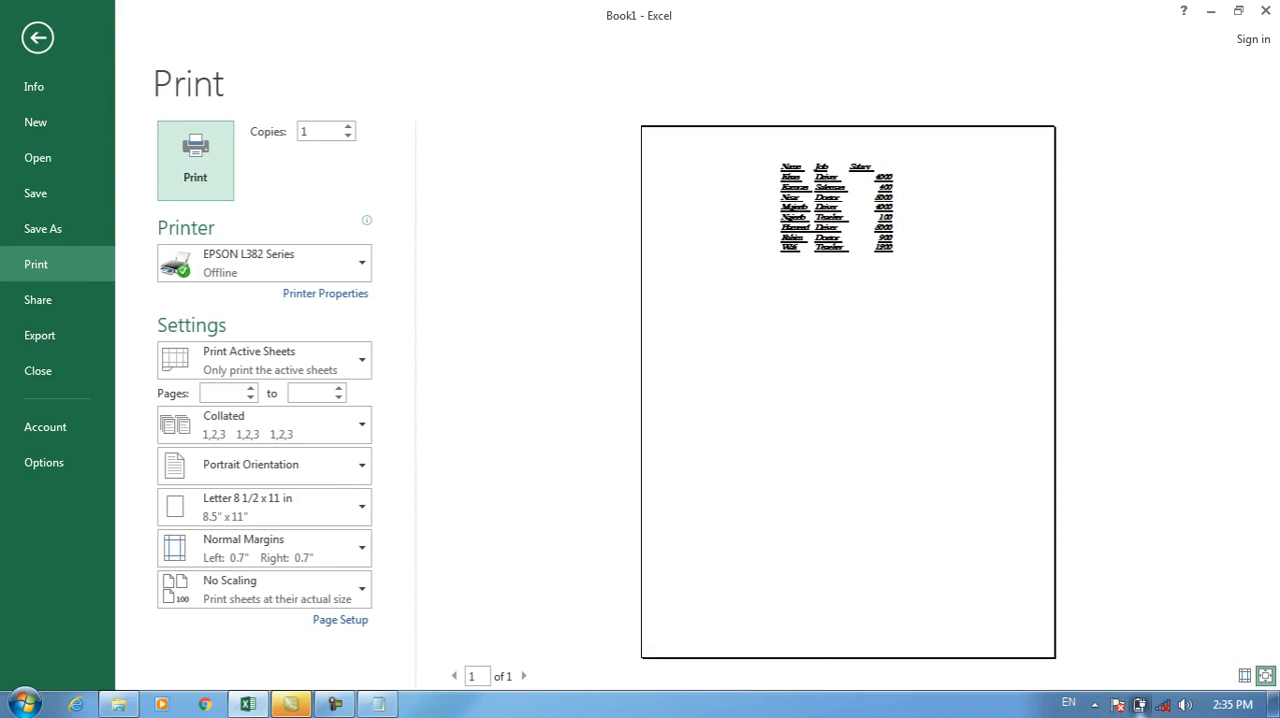
key("Escape")
left_click(493, 270)
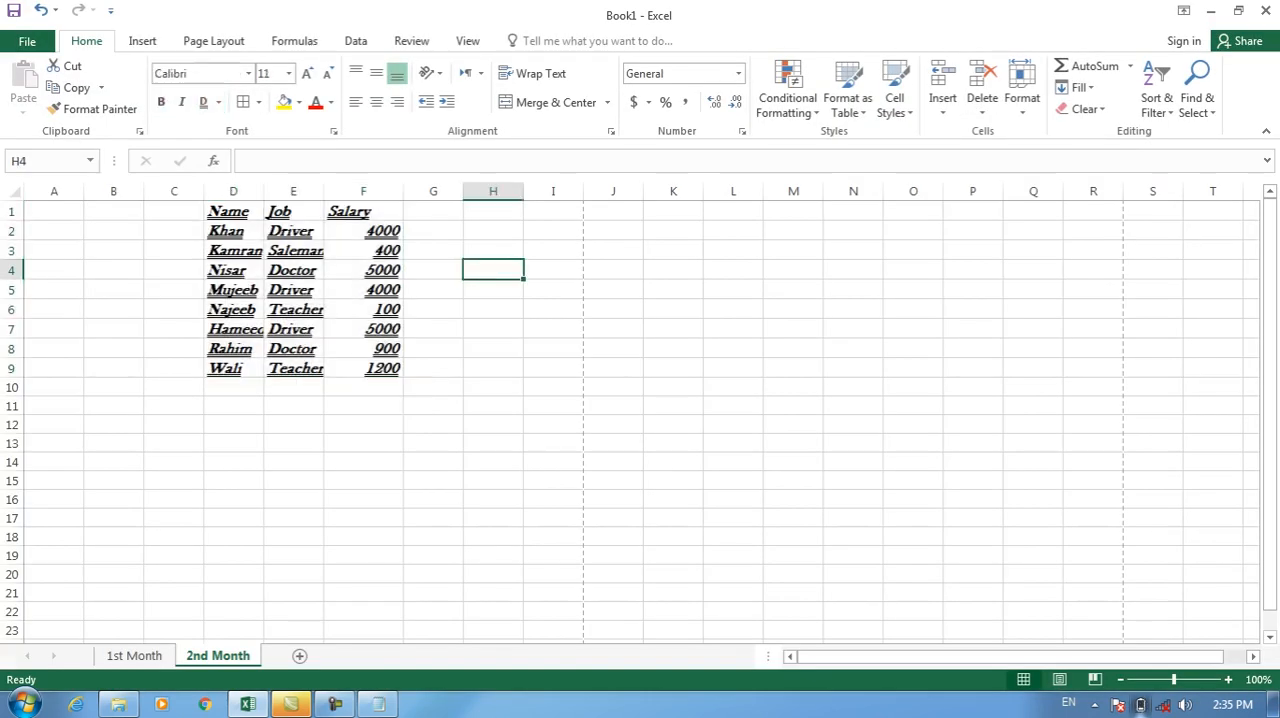
left_click(433, 211)
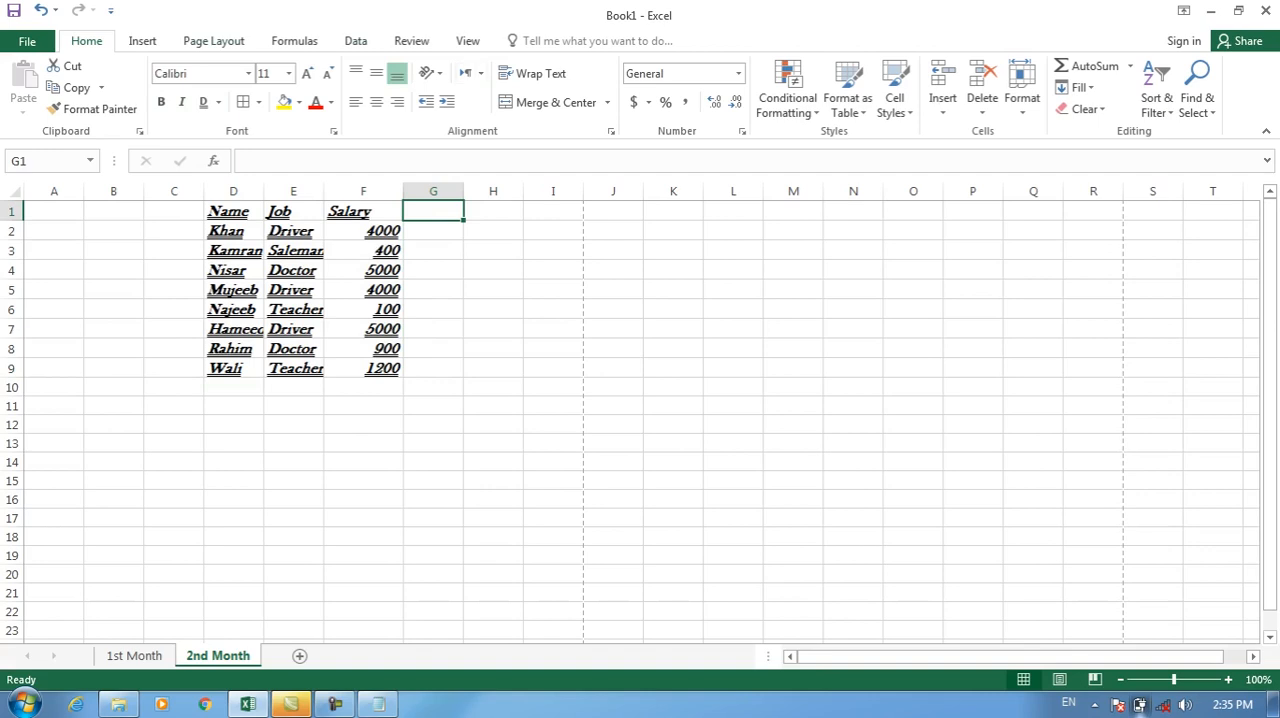
Turn on gridline printing for the 2nd Month sheet, preview the printout and turn gridline printing off again.
left_click(213, 41)
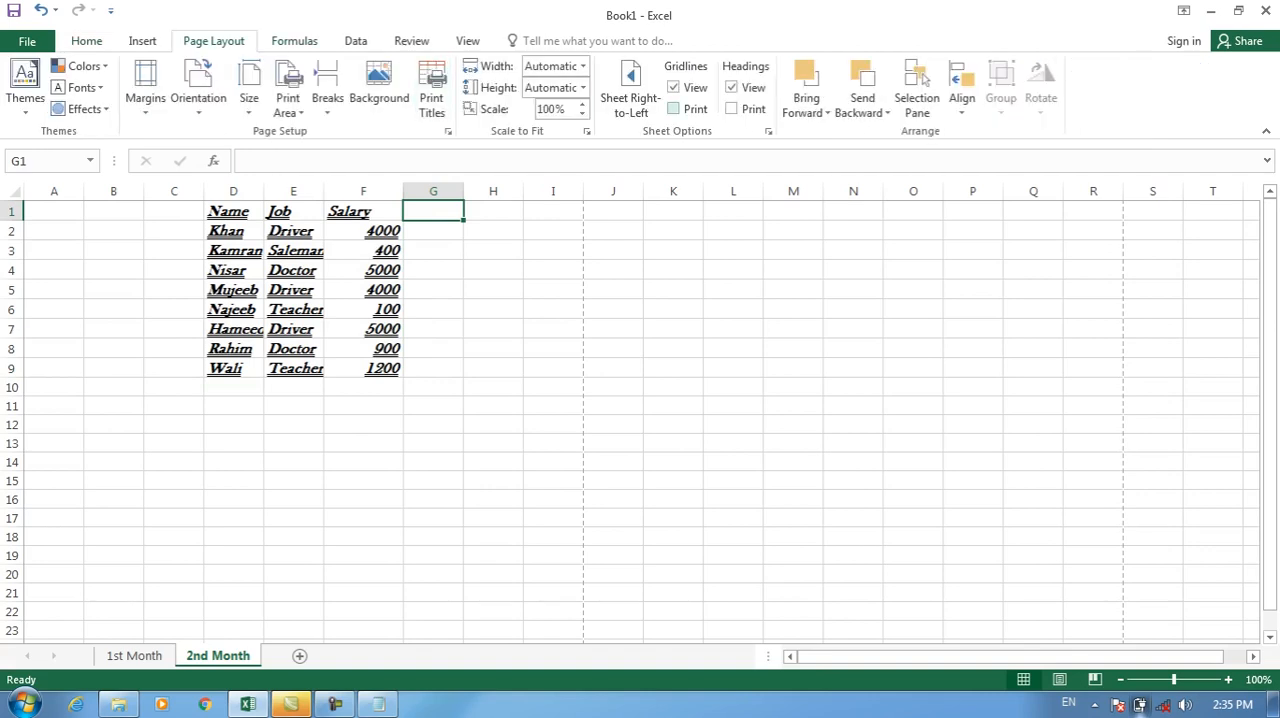
key("ctrl+p")
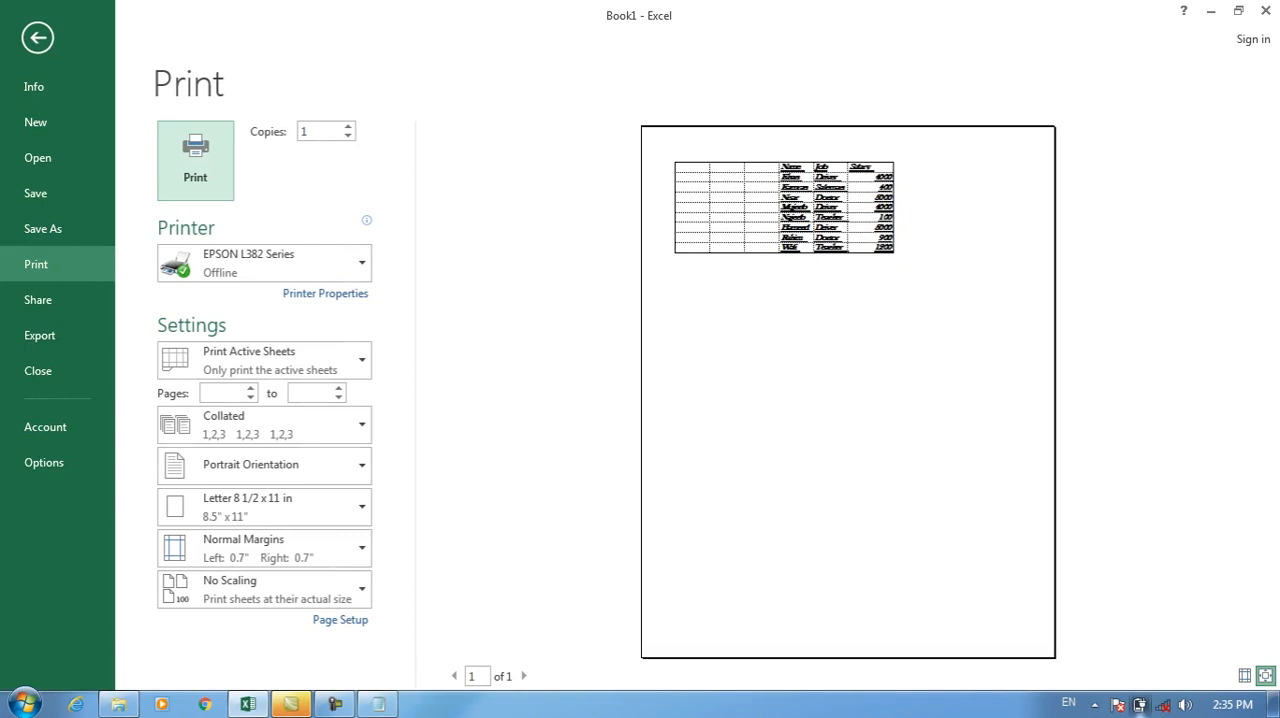
key("Escape")
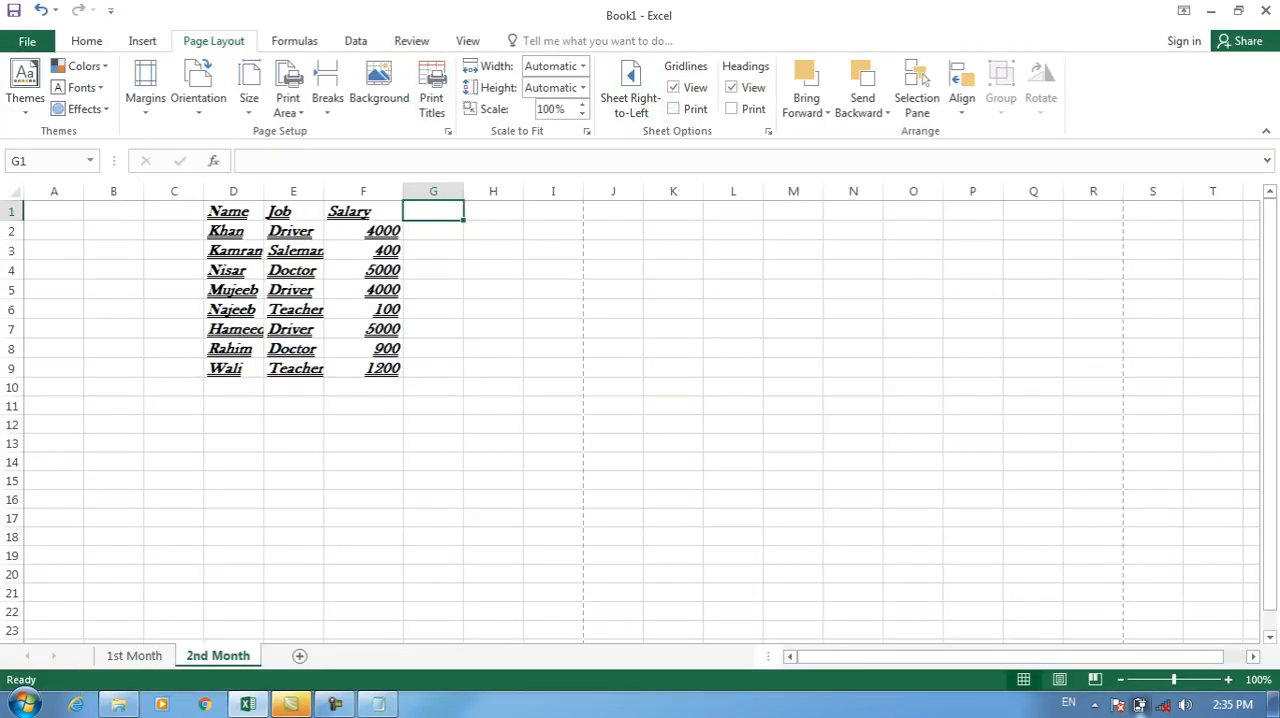
Clear the formats of table D1:F9 on 2nd Month and select the table again.
left_click_drag(233, 211, 372, 368)
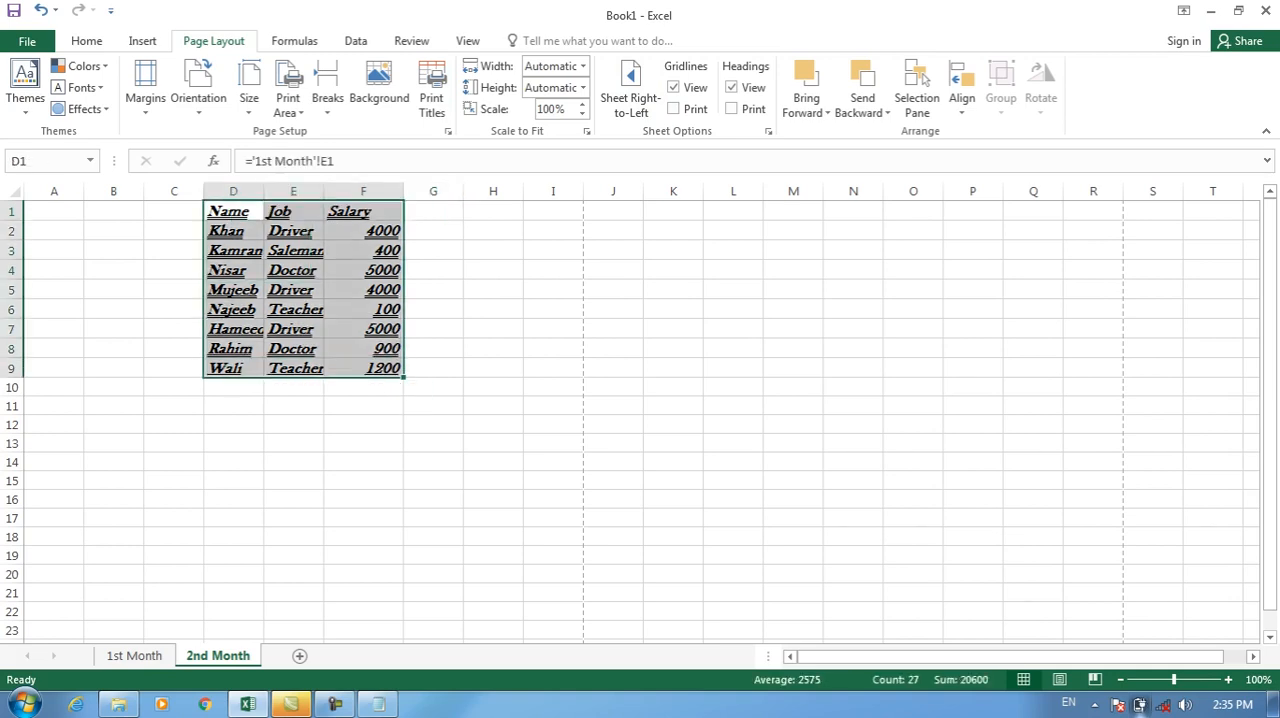
left_click(86, 41)
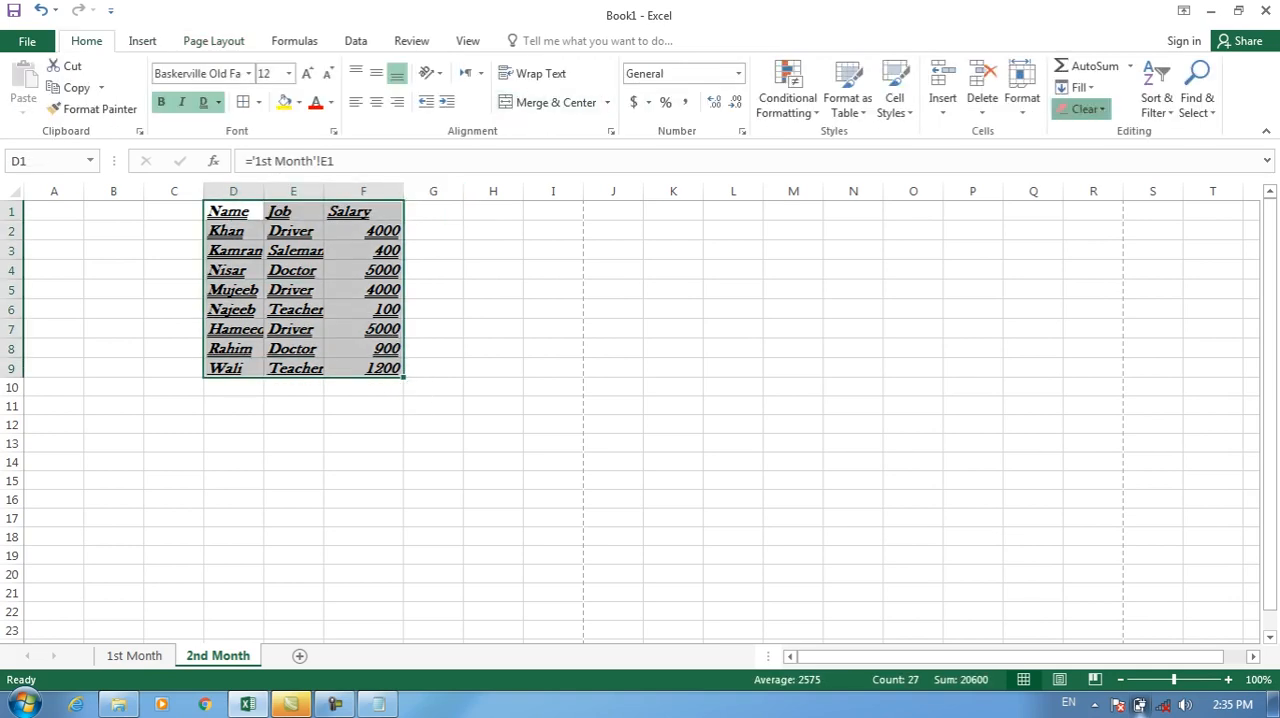
left_click(1085, 108)
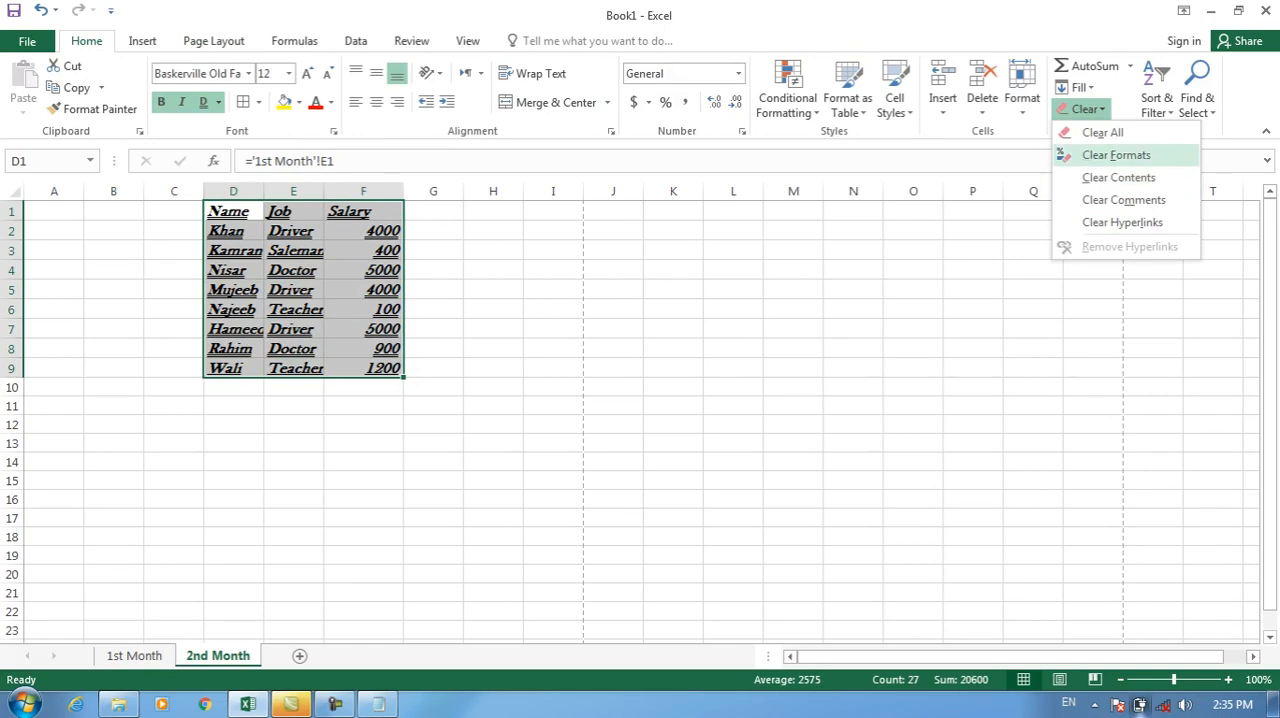
left_click(1116, 155)
left_click(293, 286)
left_click_drag(225, 211, 390, 360)
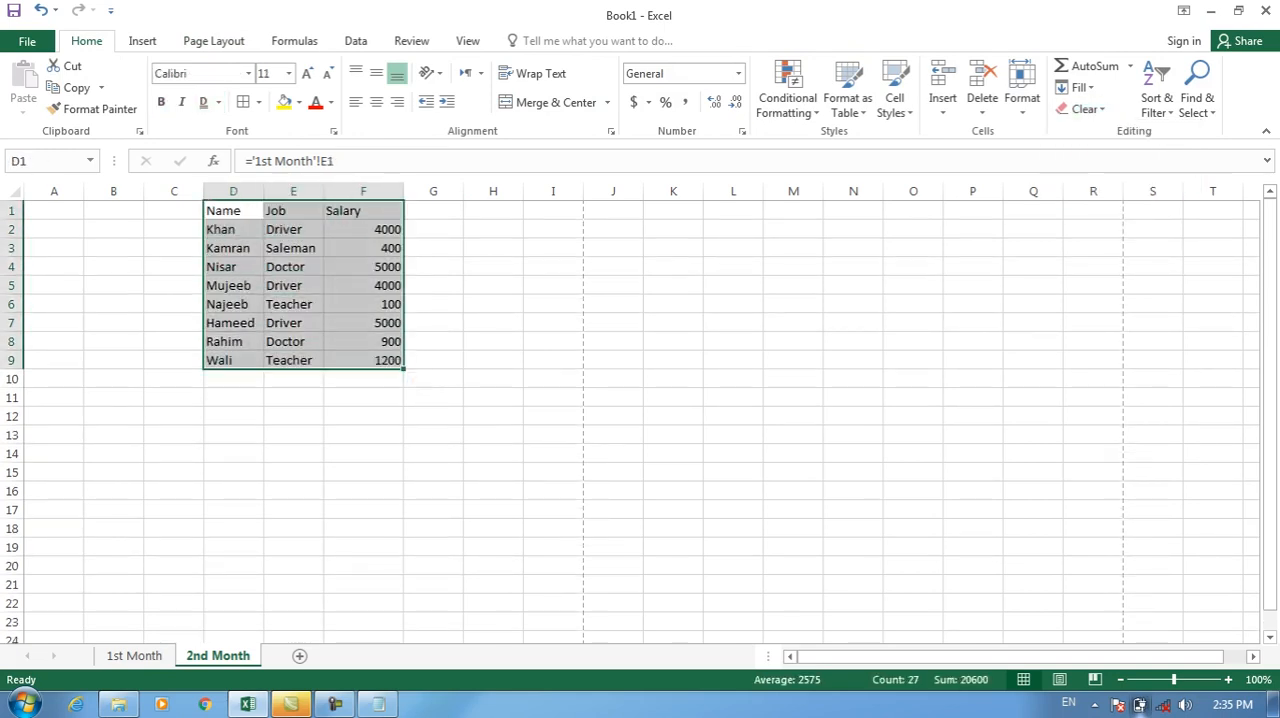
Apply a bottom border to table D1:F9 and check it in the print preview.
left_click(258, 102)
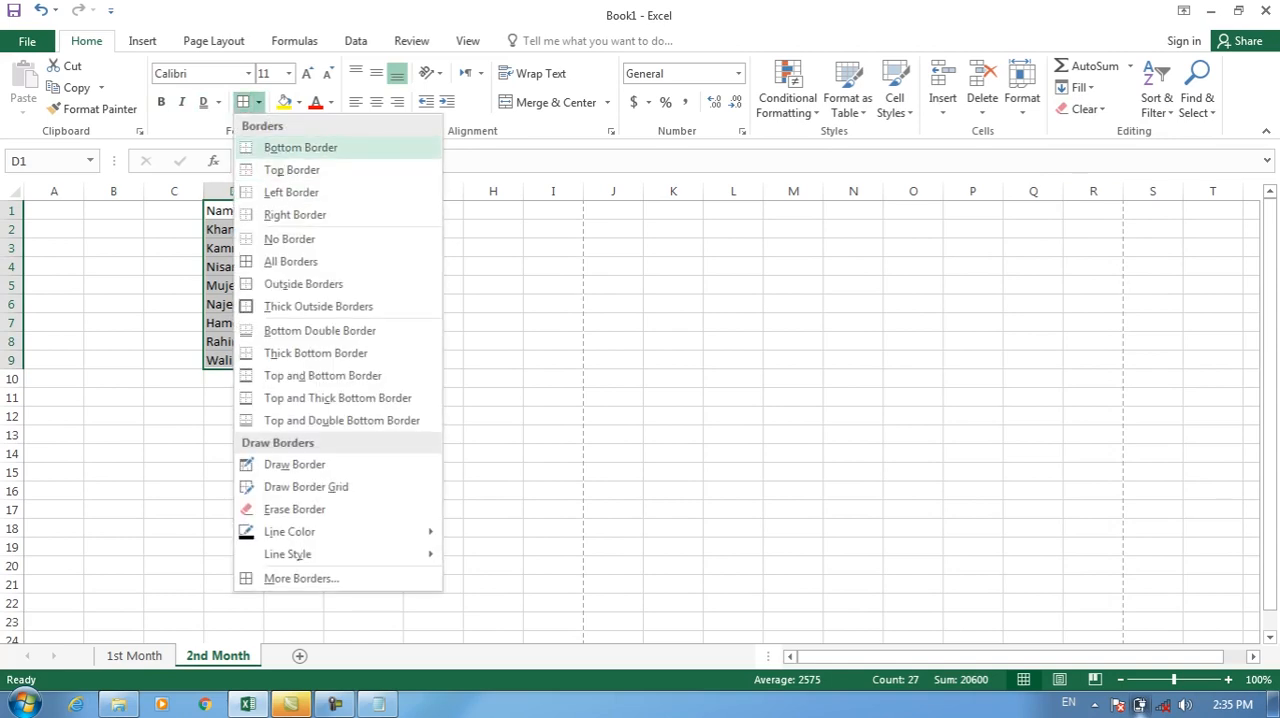
left_click(301, 148)
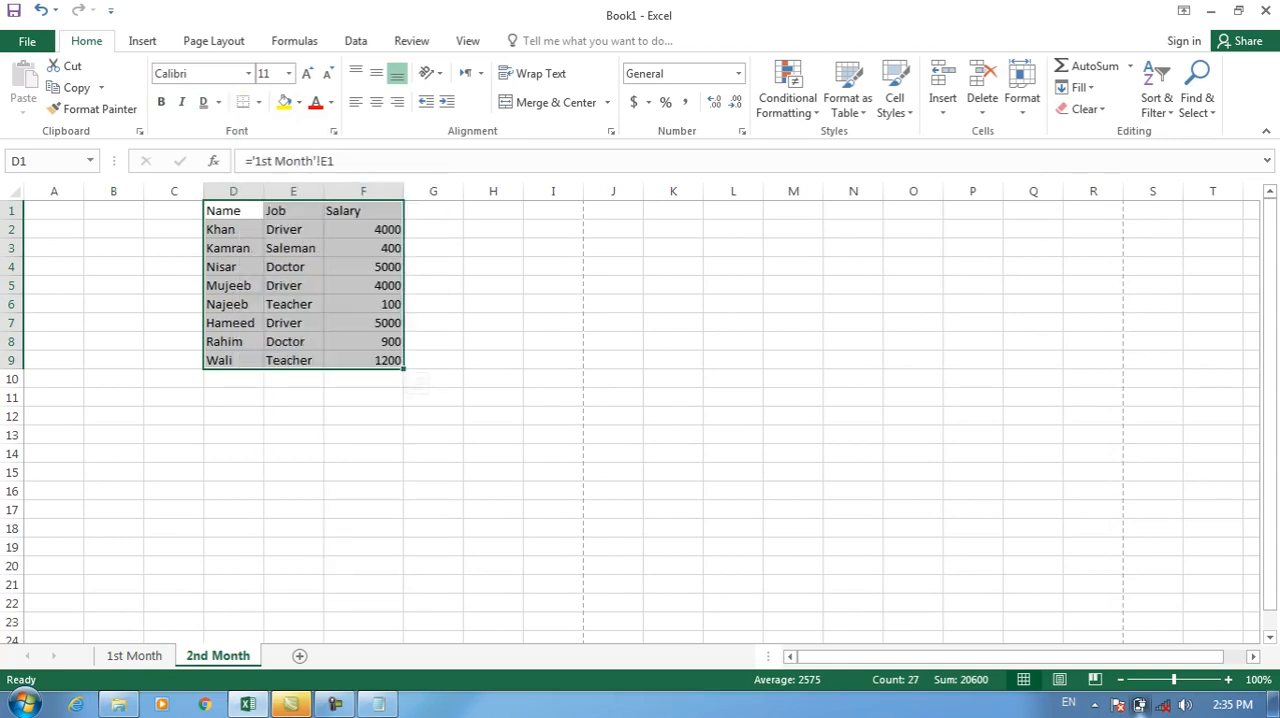
key("ctrl+p")
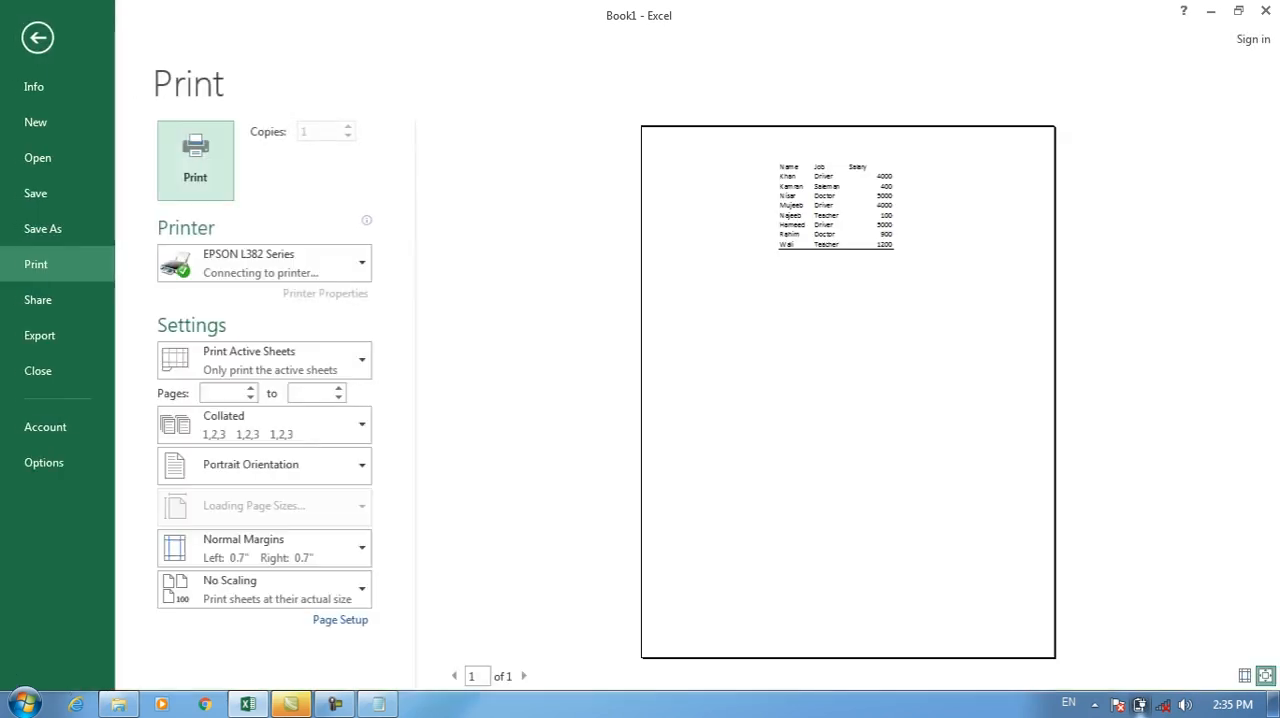
key("Escape")
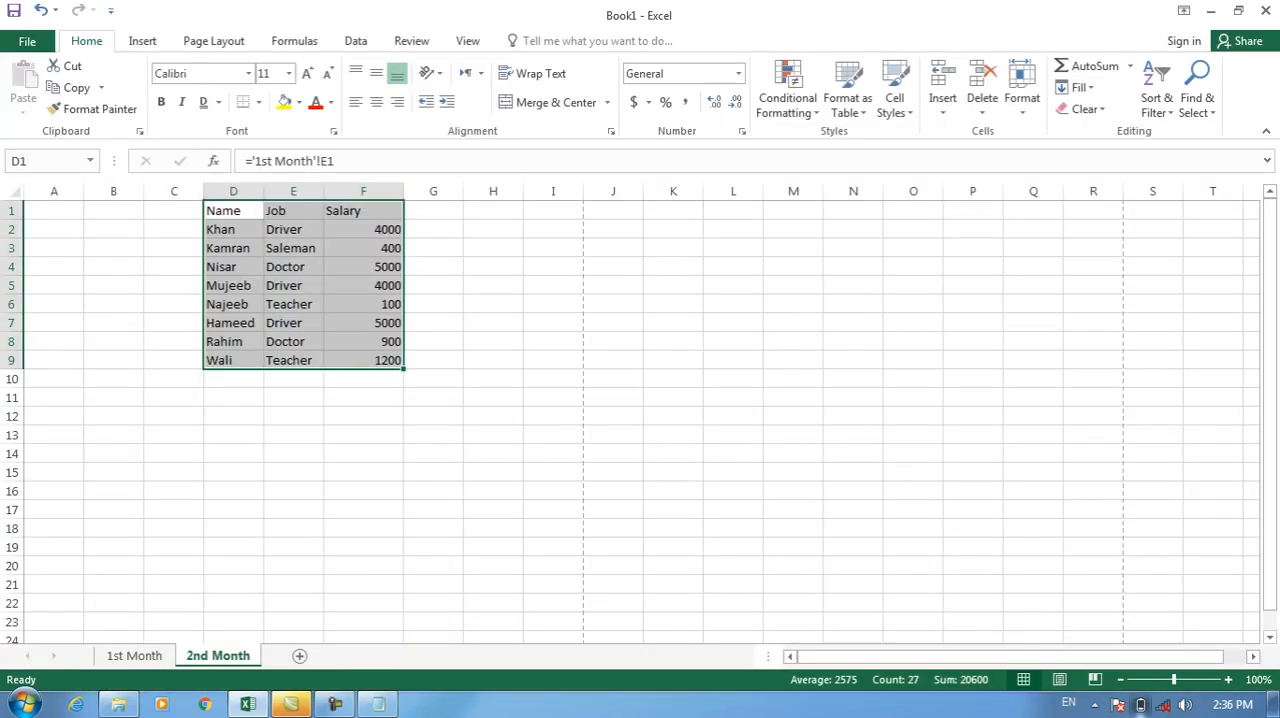
Add a top border to table D1:F9 and check it in the print preview.
left_click(258, 102)
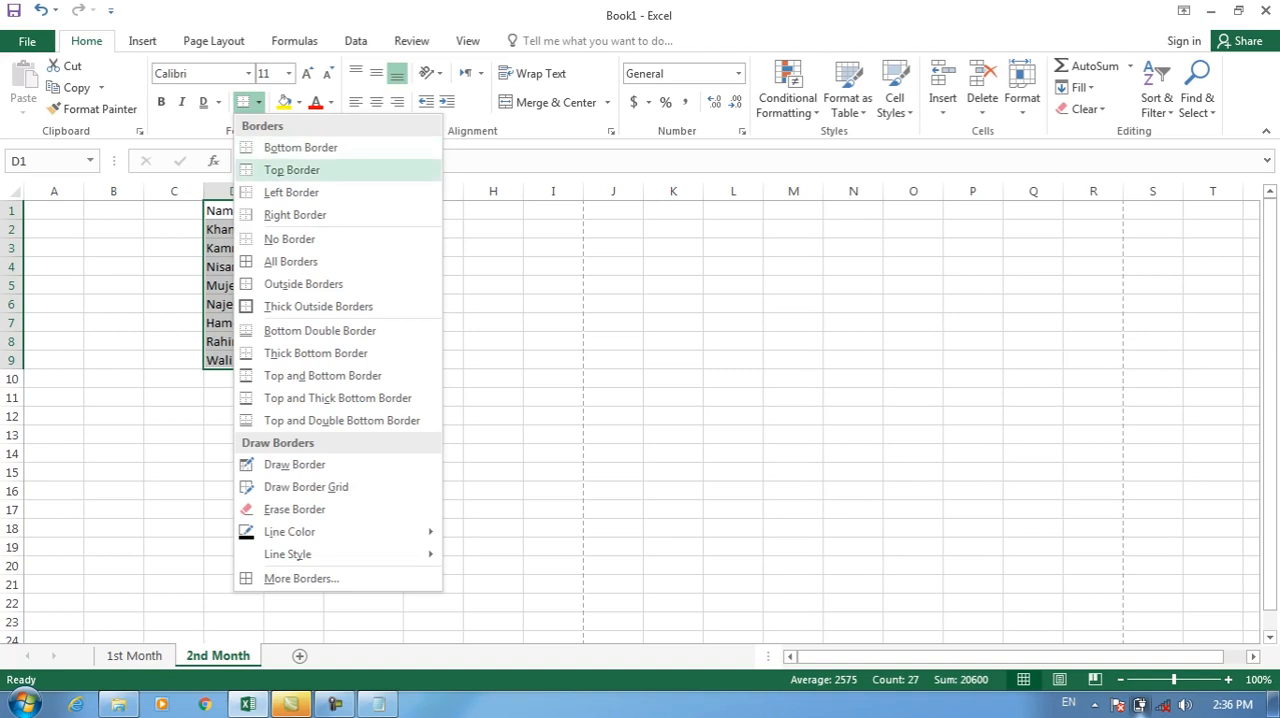
left_click(292, 170)
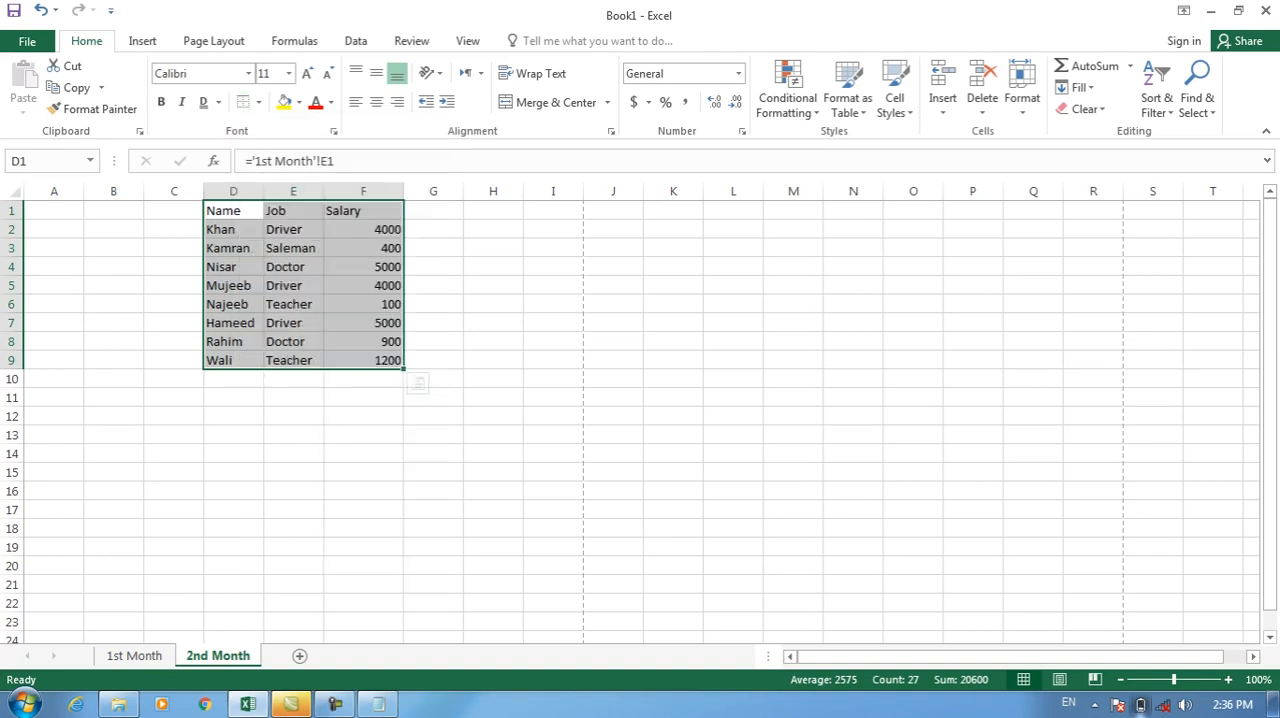
key("ctrl+p")
key("Escape")
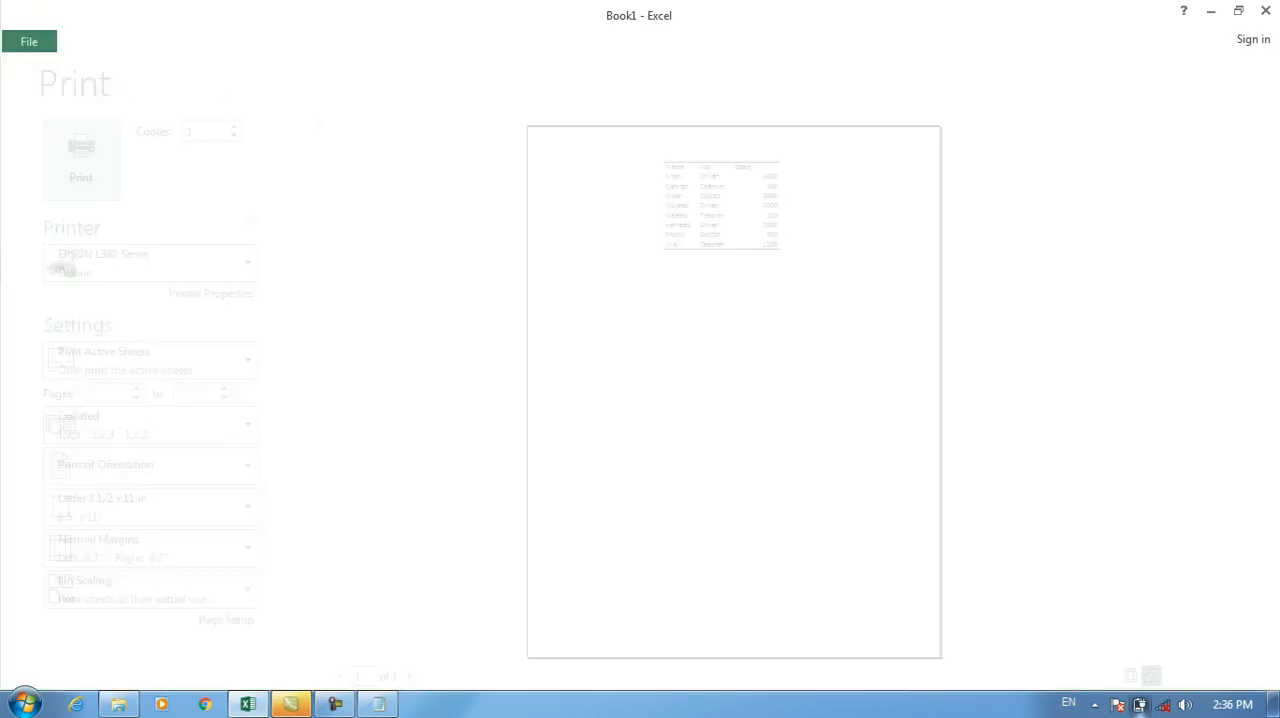
Apply All Borders to table D1:F9 and check them in the print preview.
left_click(258, 102)
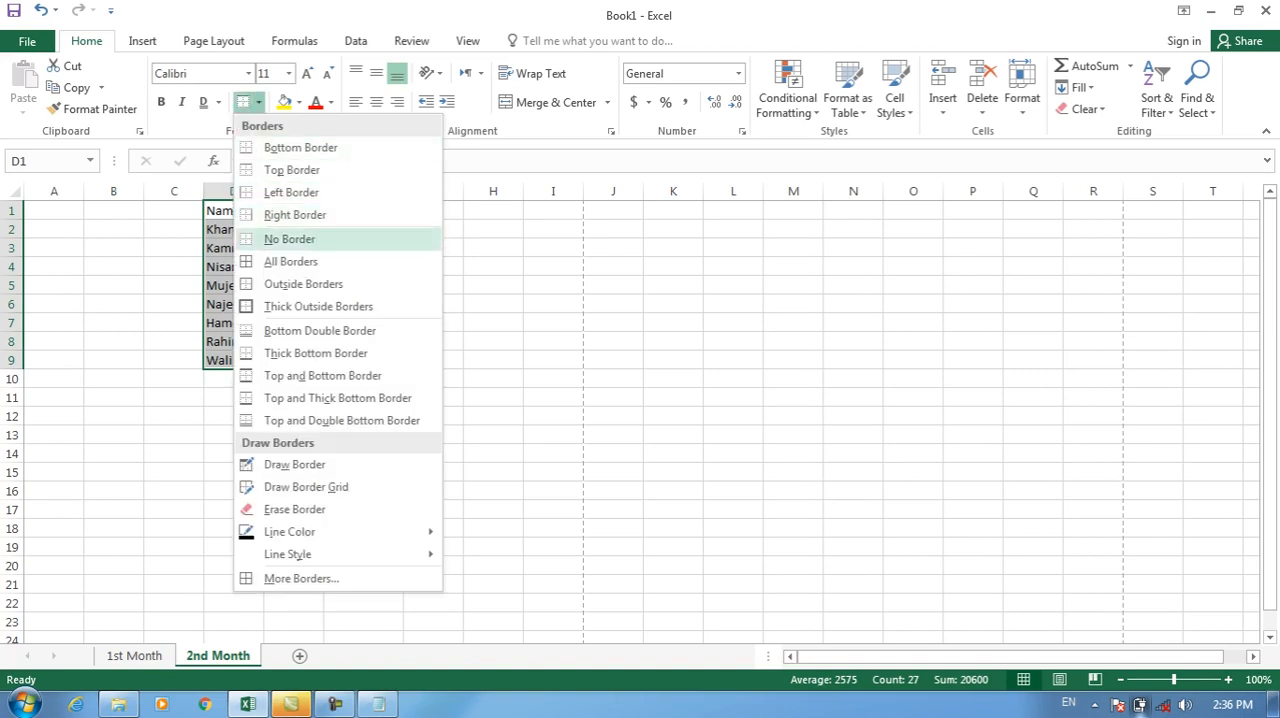
left_click(290, 261)
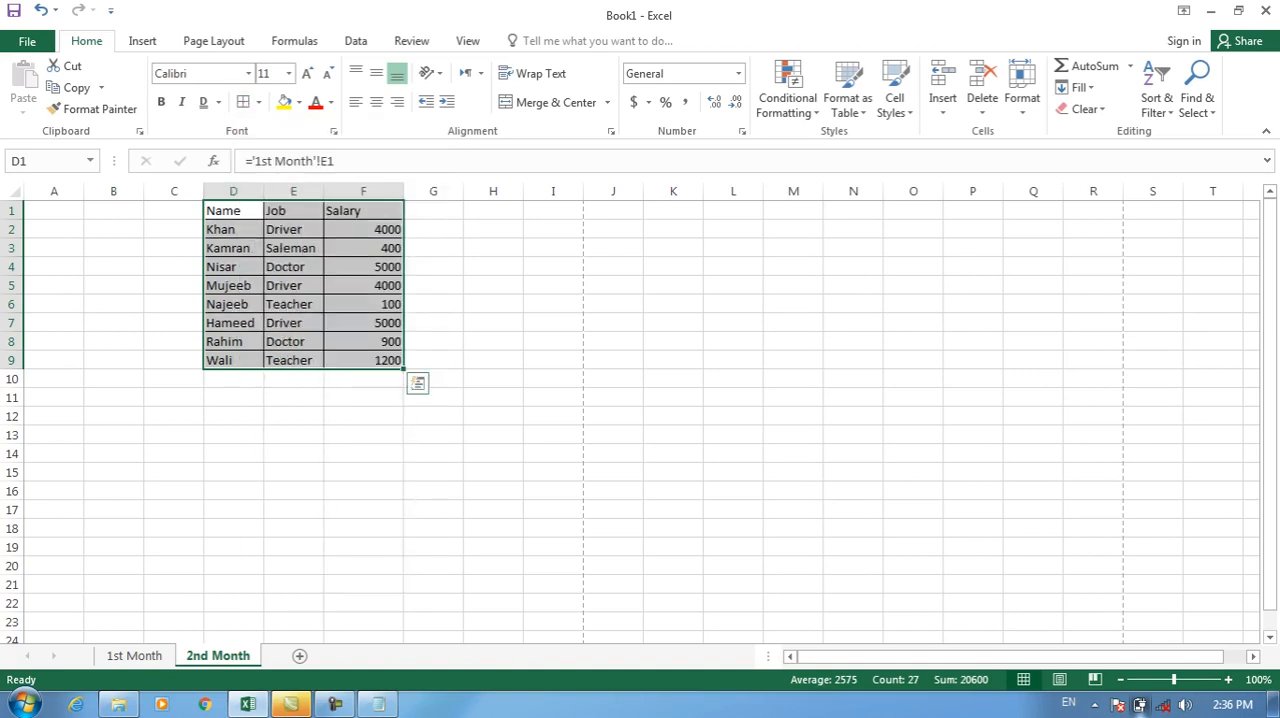
key("ctrl+p")
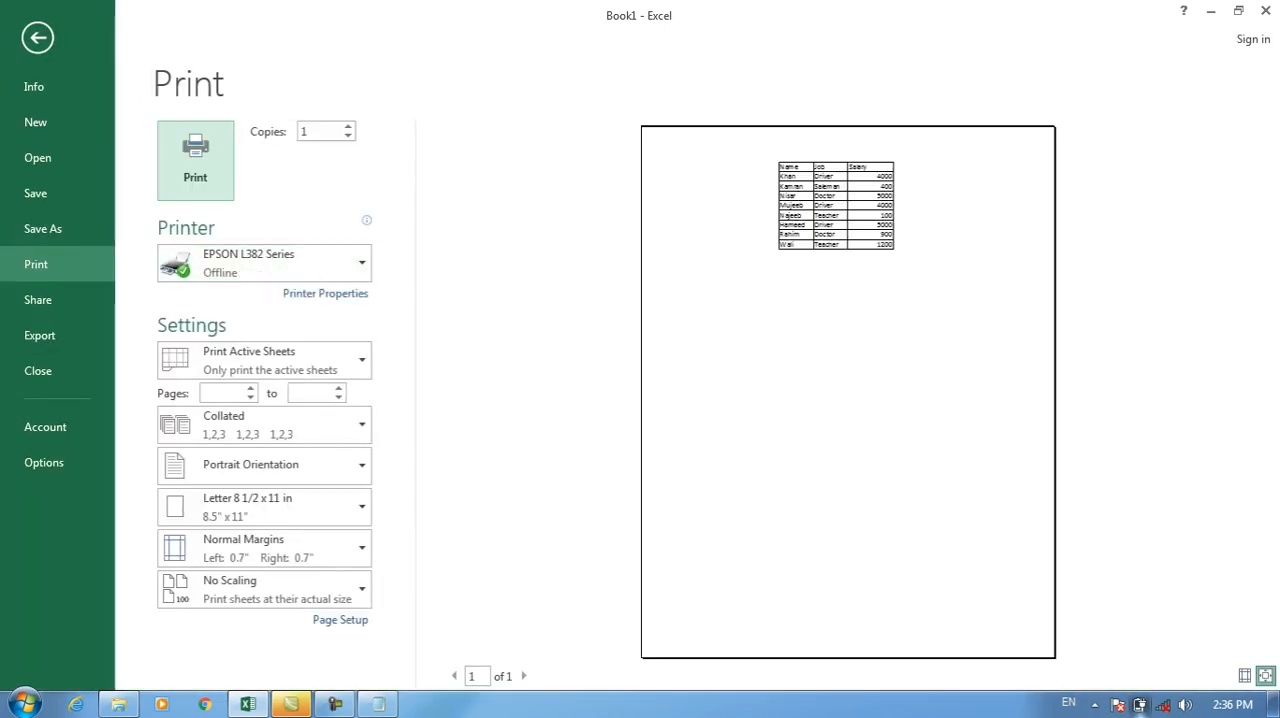
key("Escape")
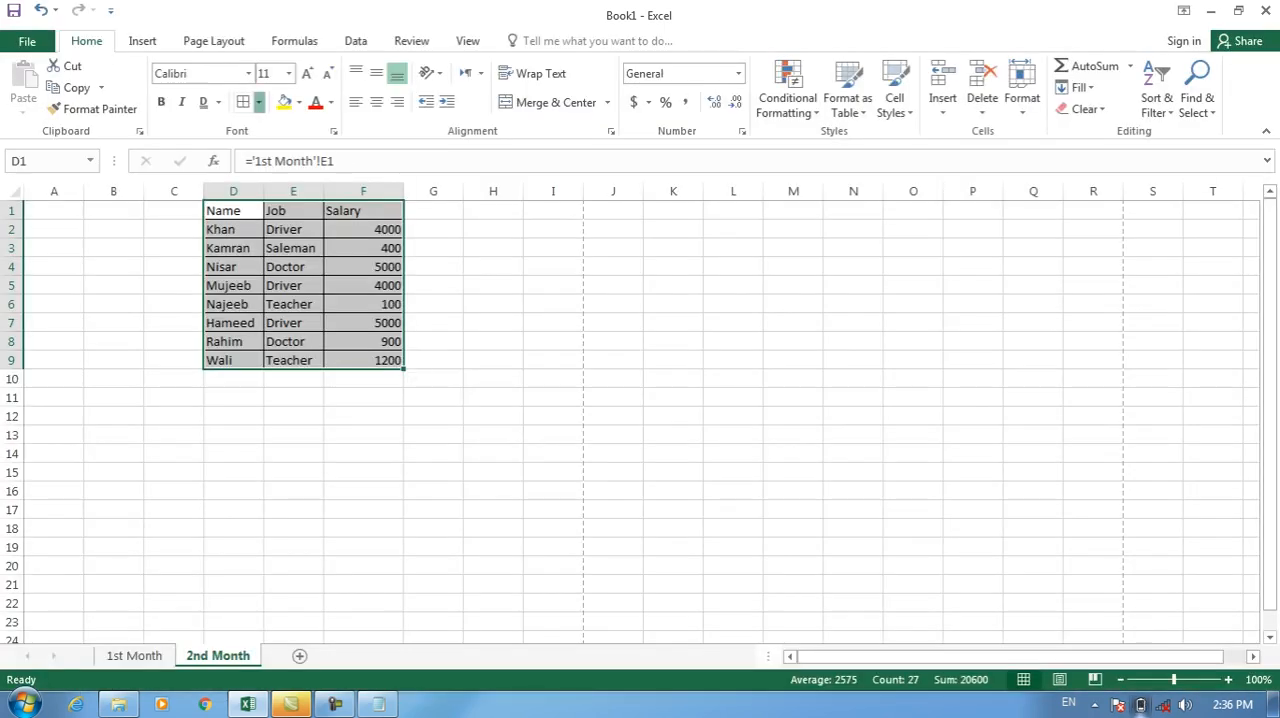
Remove every border from table D1:F9 with No Border and check the print preview.
left_click(258, 102)
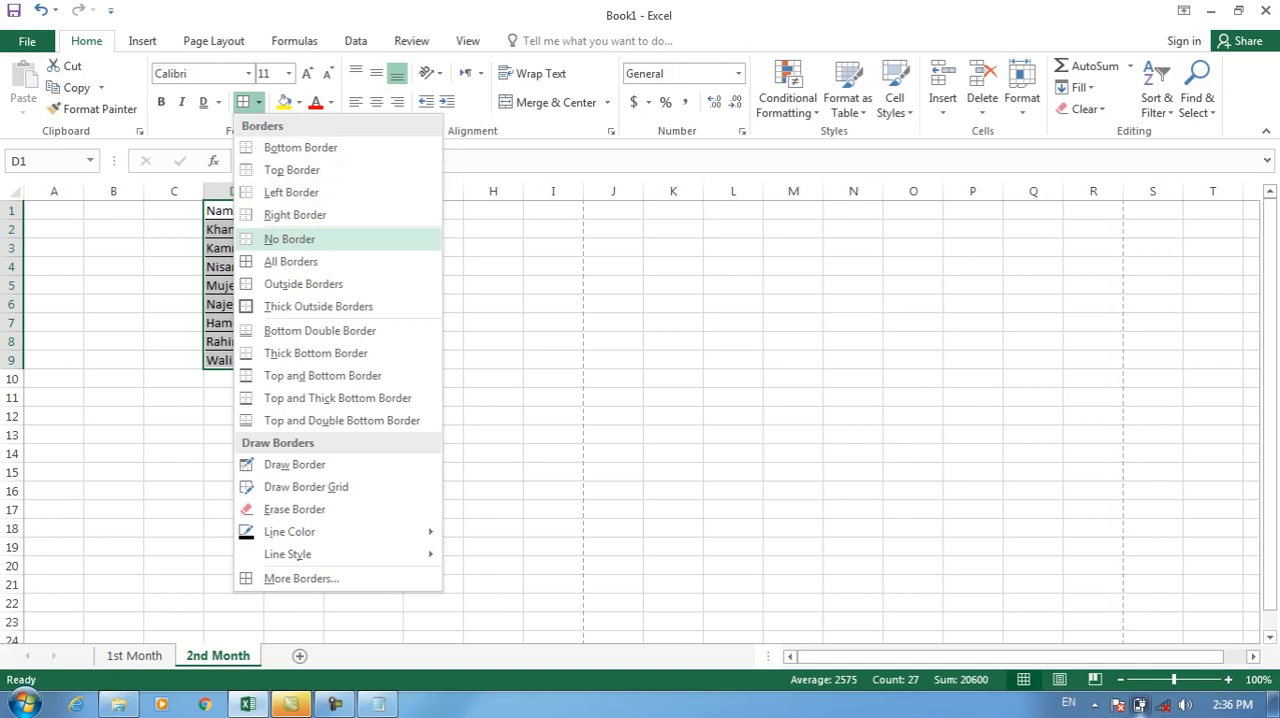
left_click(289, 239)
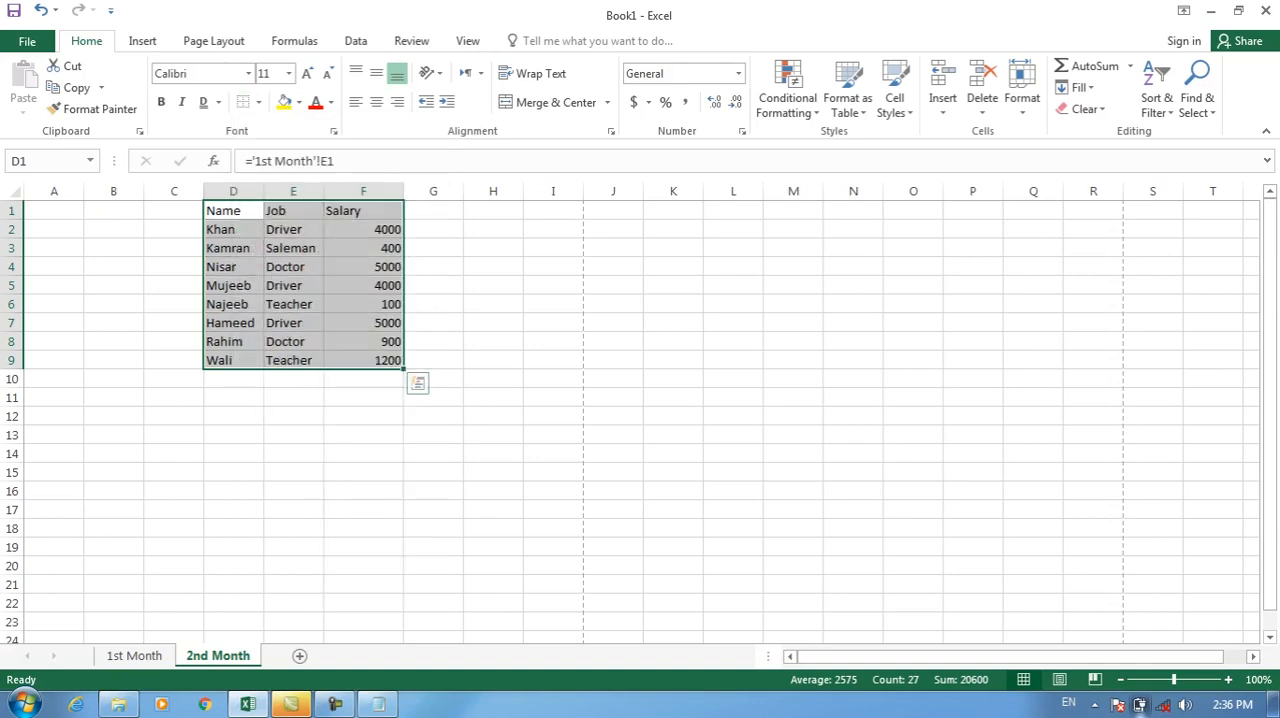
key("ctrl+p")
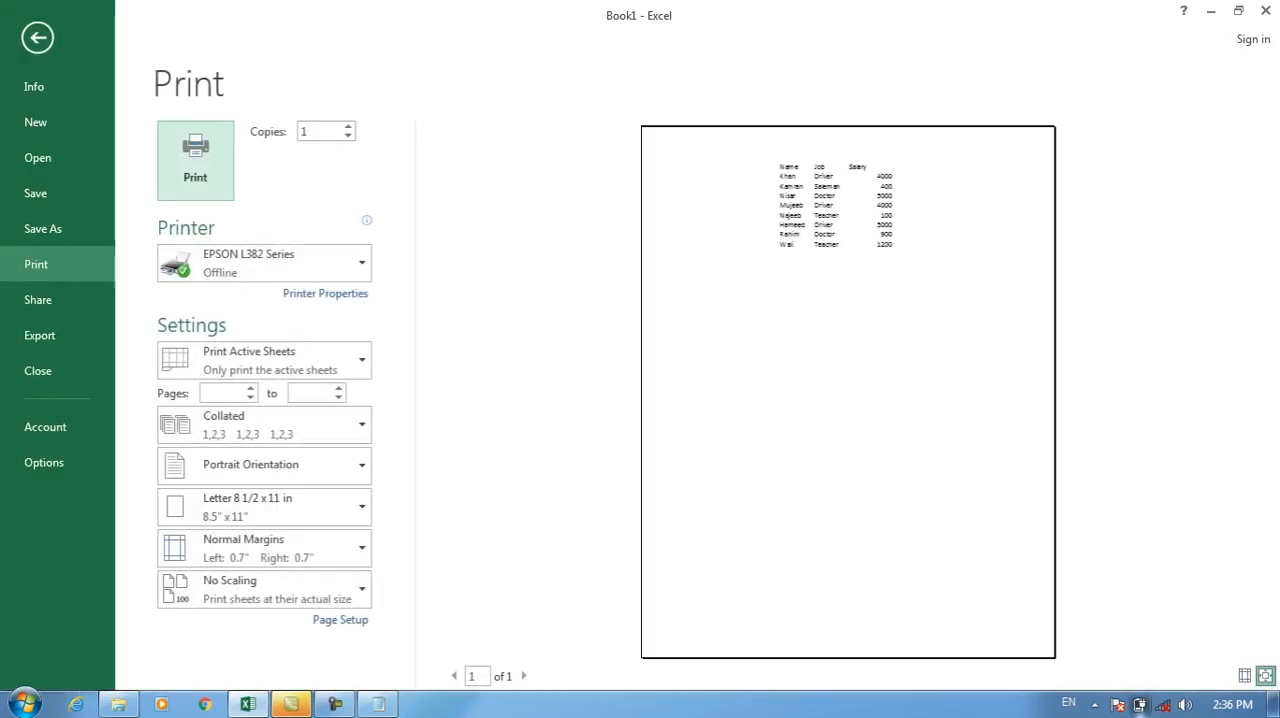
key("Escape")
Apply Outside Borders to table D1:F9 and open the print preview to check them.
left_click(258, 102)
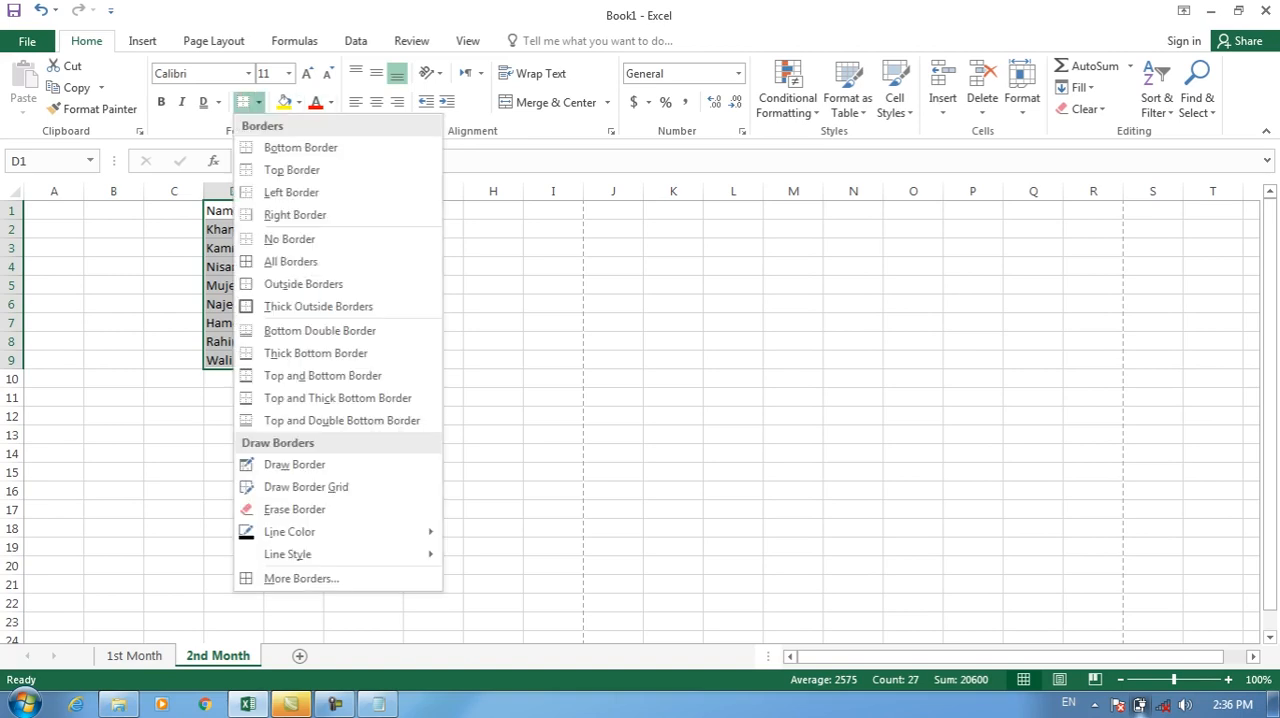
key("Return")
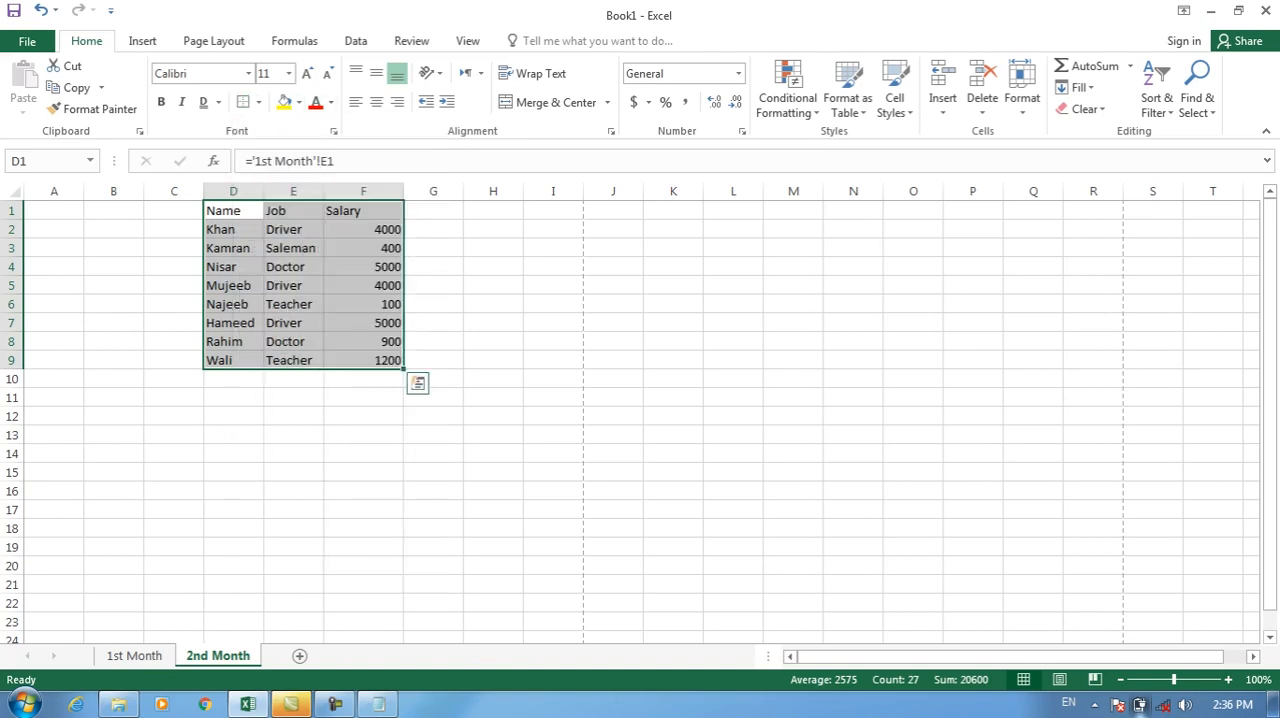
key("ctrl+p")
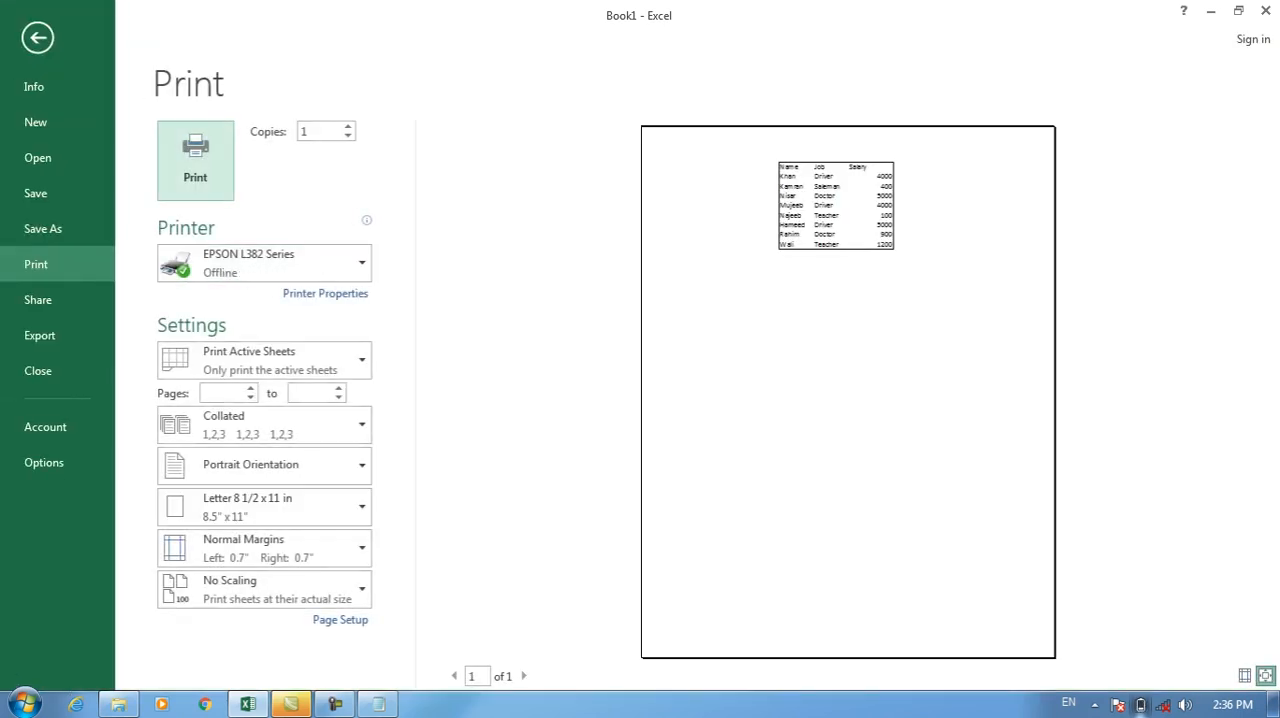
Check the outside borders up close in the print preview, and clear them from table D1:F9 with No Border.
left_click(1265, 676)
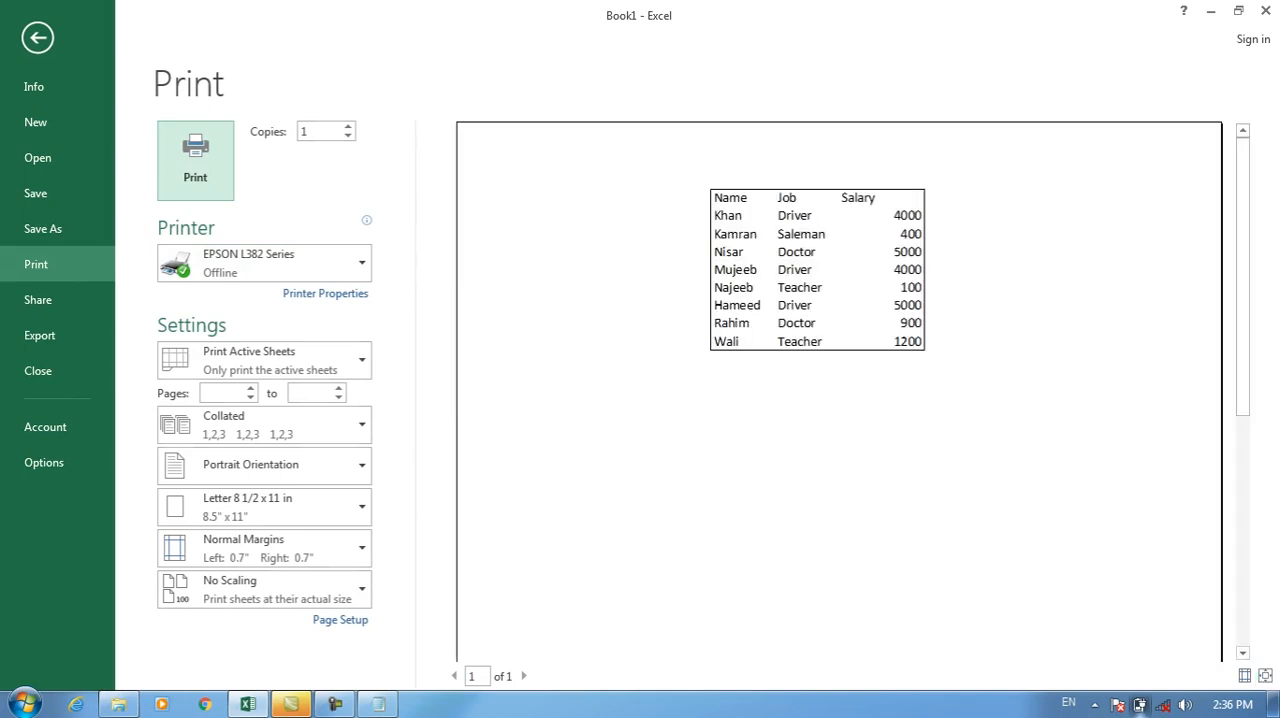
key("Escape")
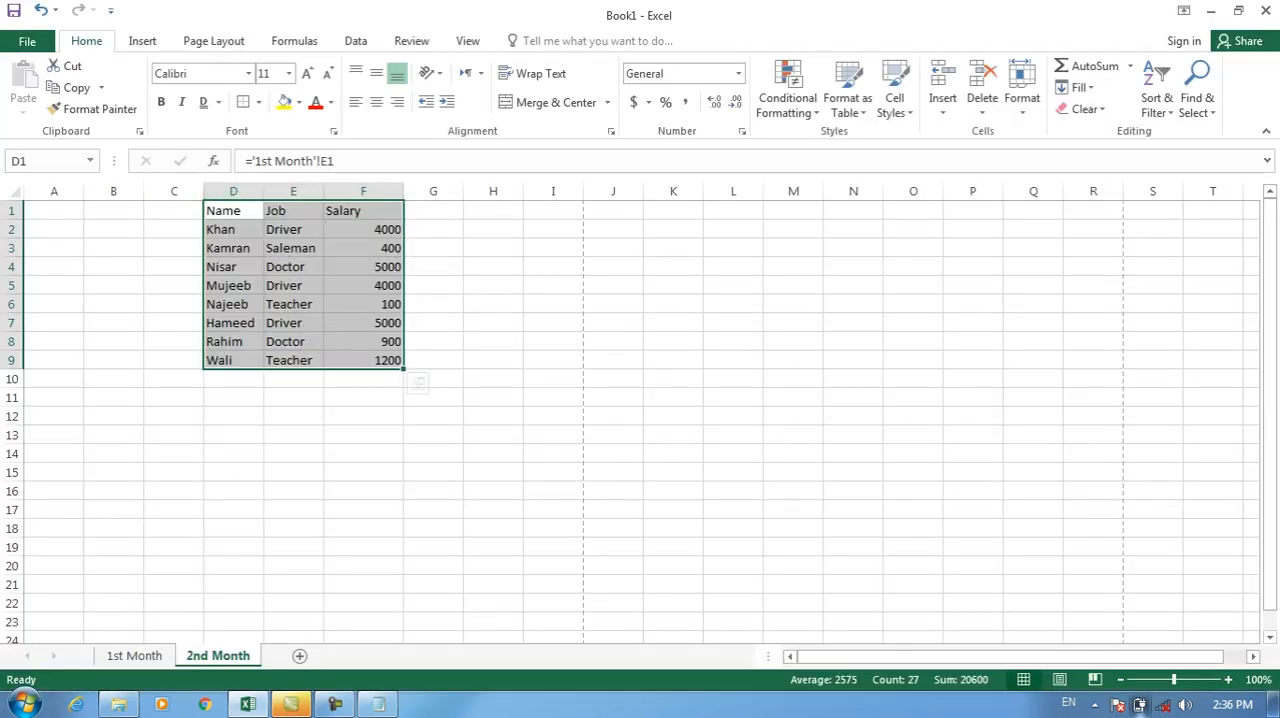
left_click(259, 102)
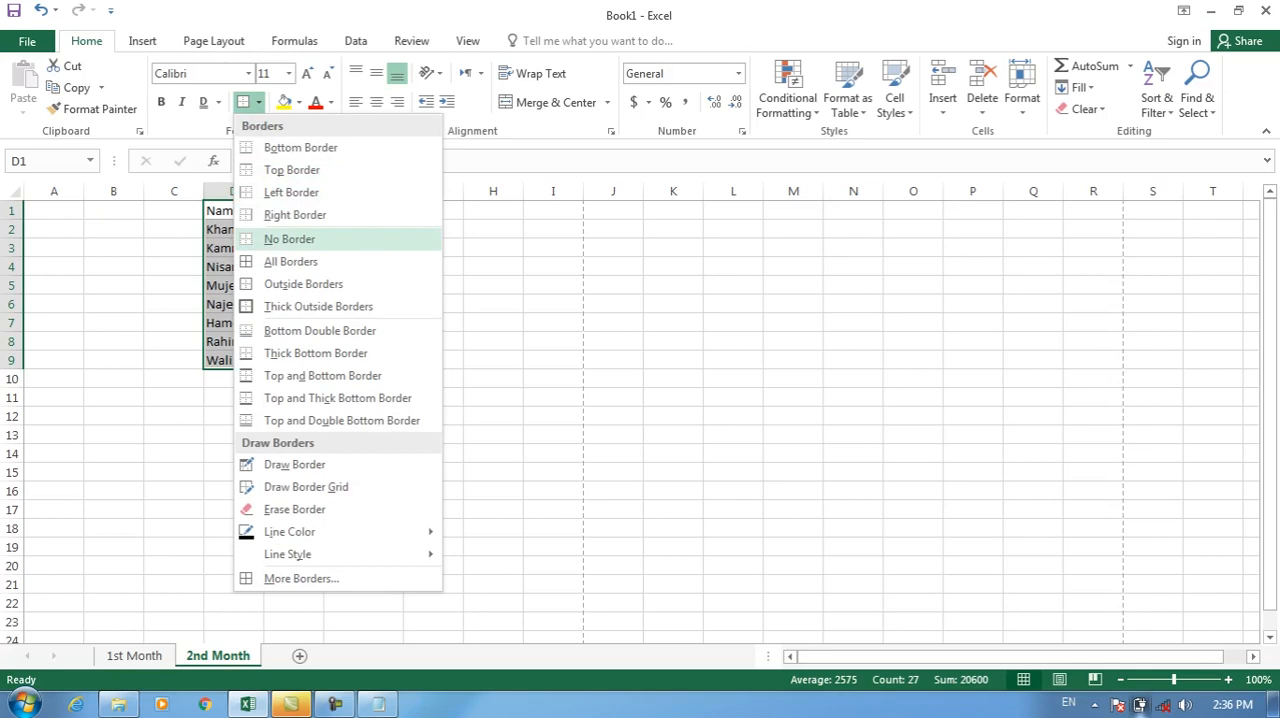
left_click(289, 239)
Apply Thick Outside Borders to table D1:F9 and check them in the print preview.
left_click(259, 102)
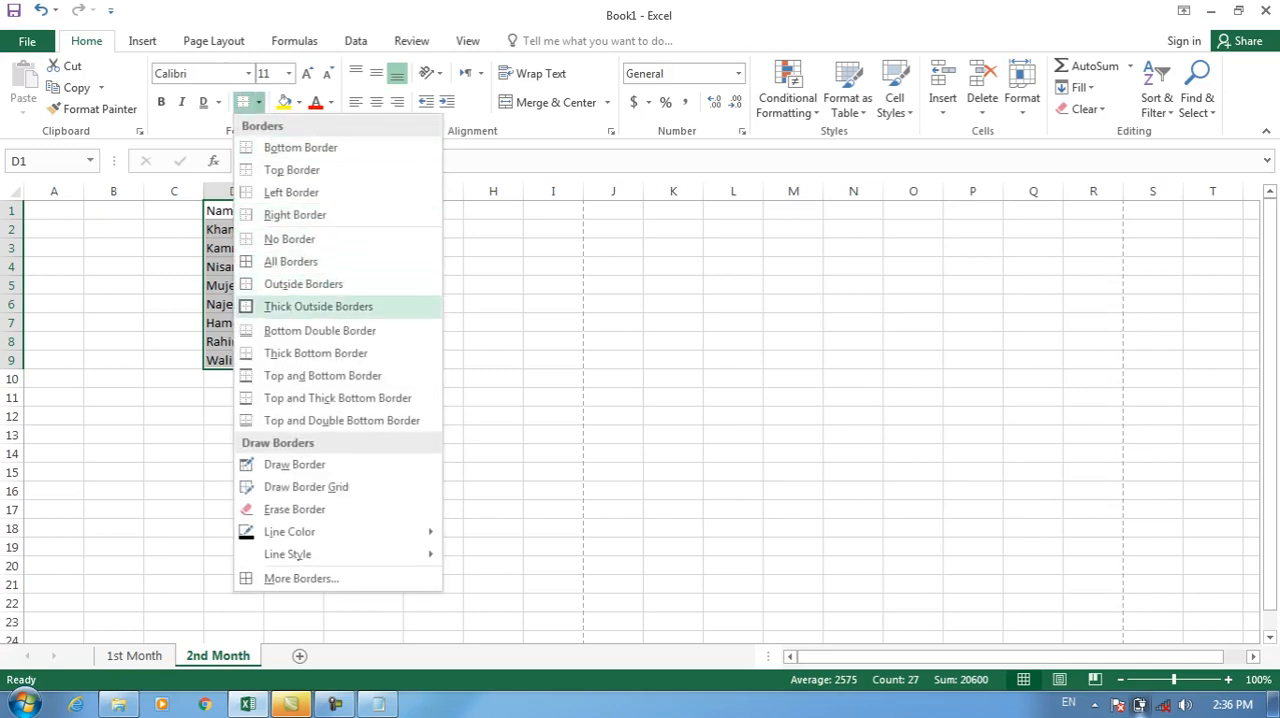
left_click(318, 306)
key("ctrl+p")
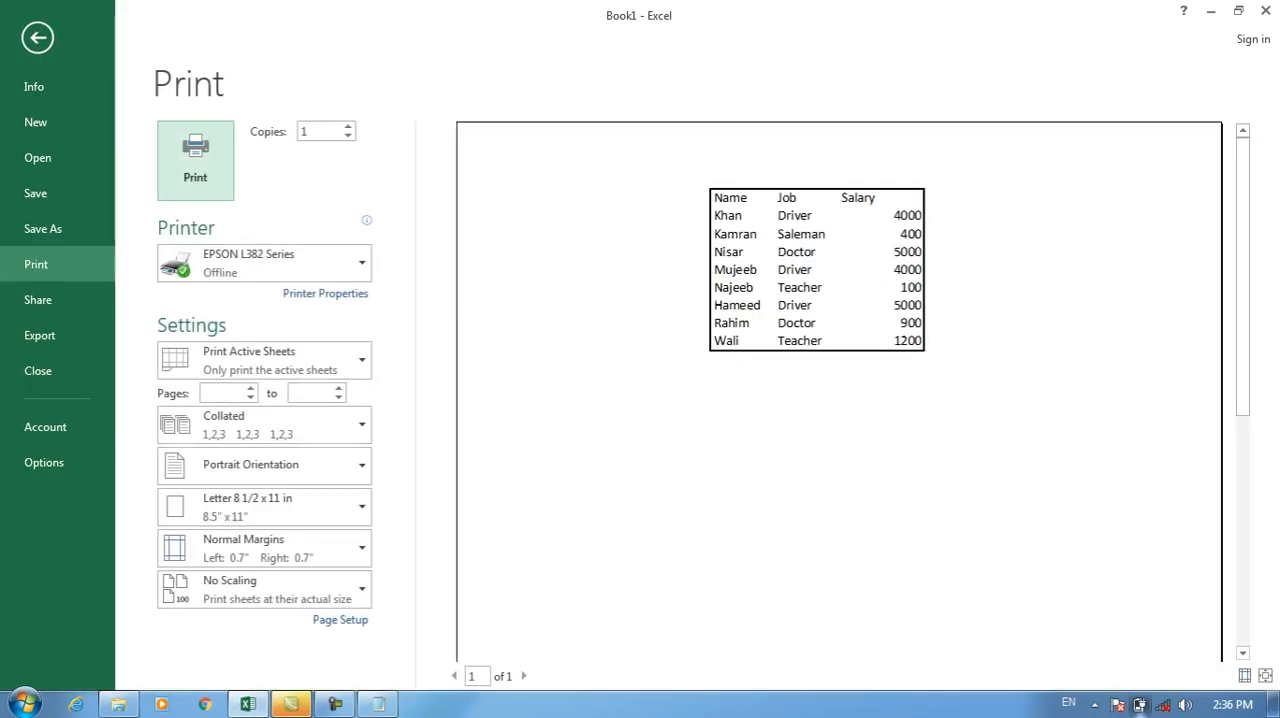
key("Escape")
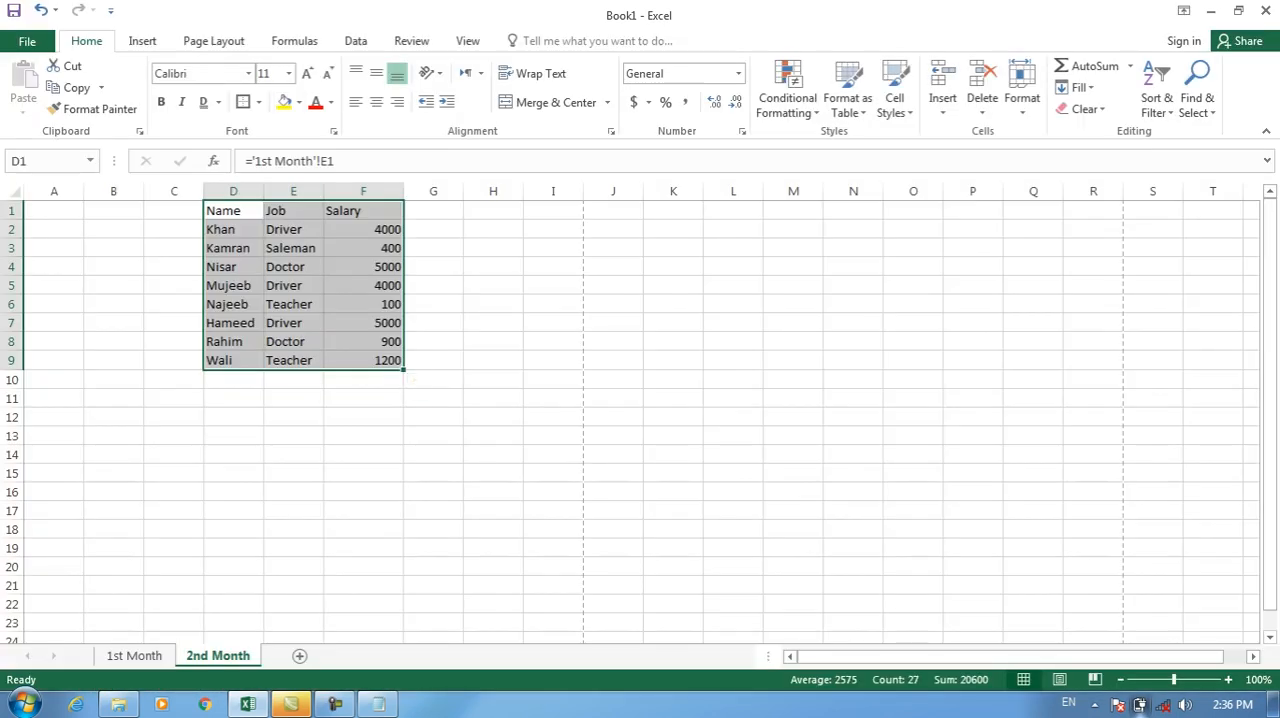
Replace the thick outline of table D1:F9 with a Bottom Double Border and check it in the print preview.
left_click(259, 102)
left_click(289, 239)
left_click(259, 102)
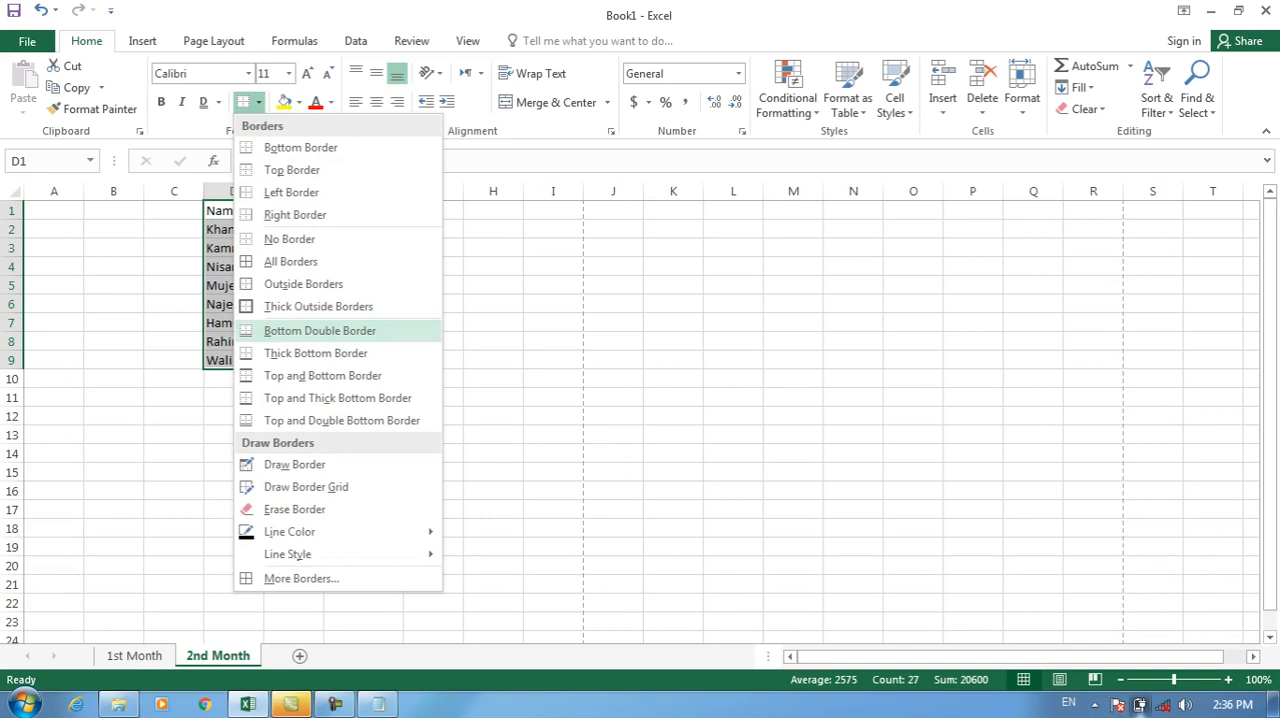
left_click(320, 330)
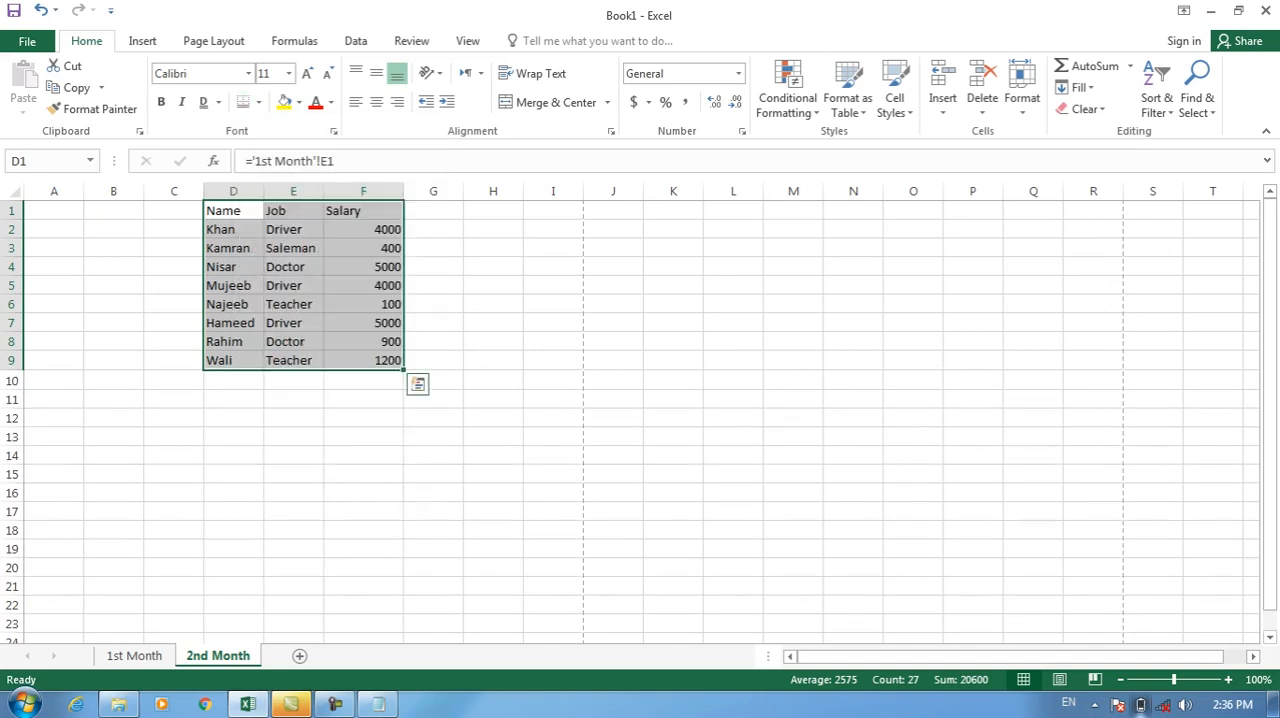
key("ctrl+p")
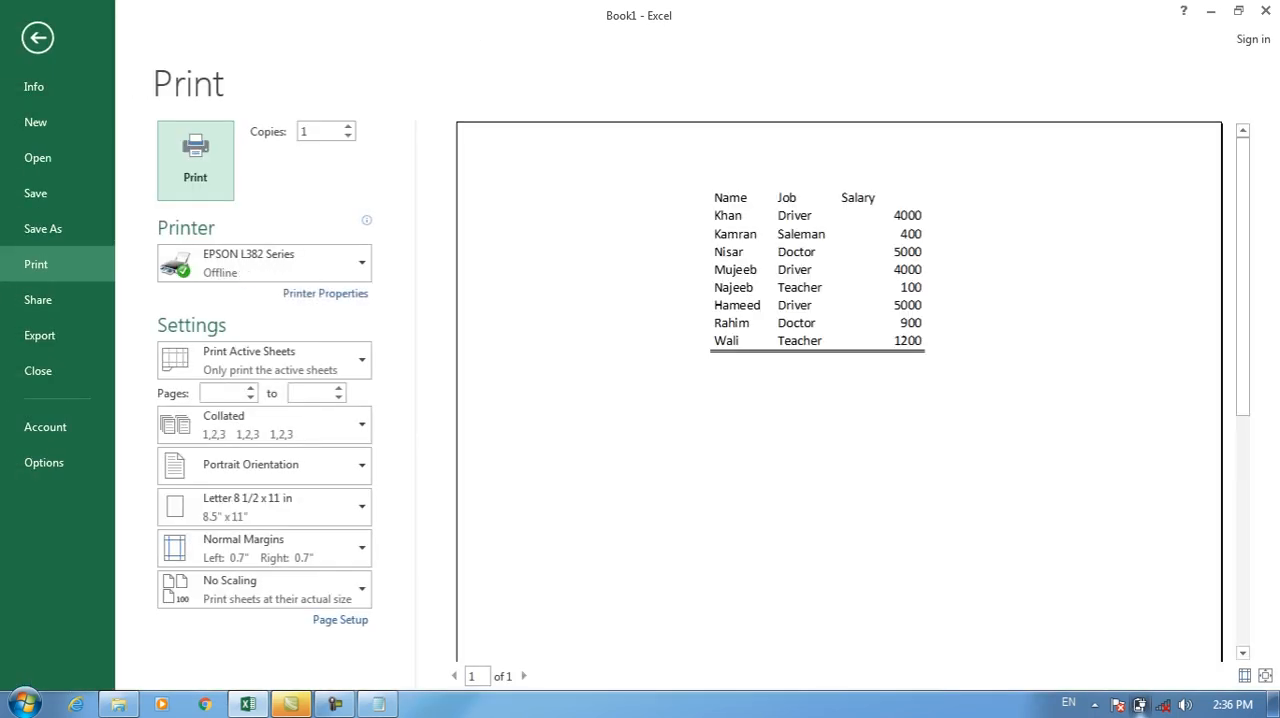
key("Escape")
Clear the table's borders, and use Draw Border to add lines between its three columns and under the header row.
left_click(259, 102)
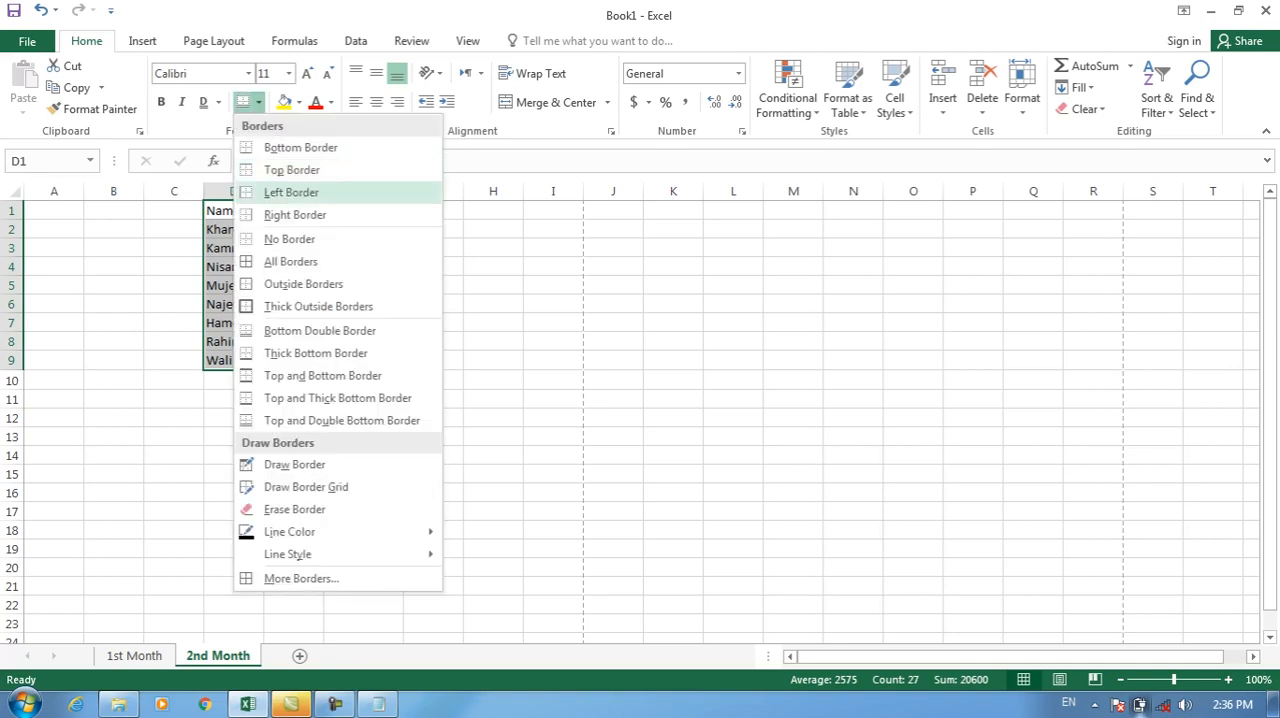
left_click(295, 214)
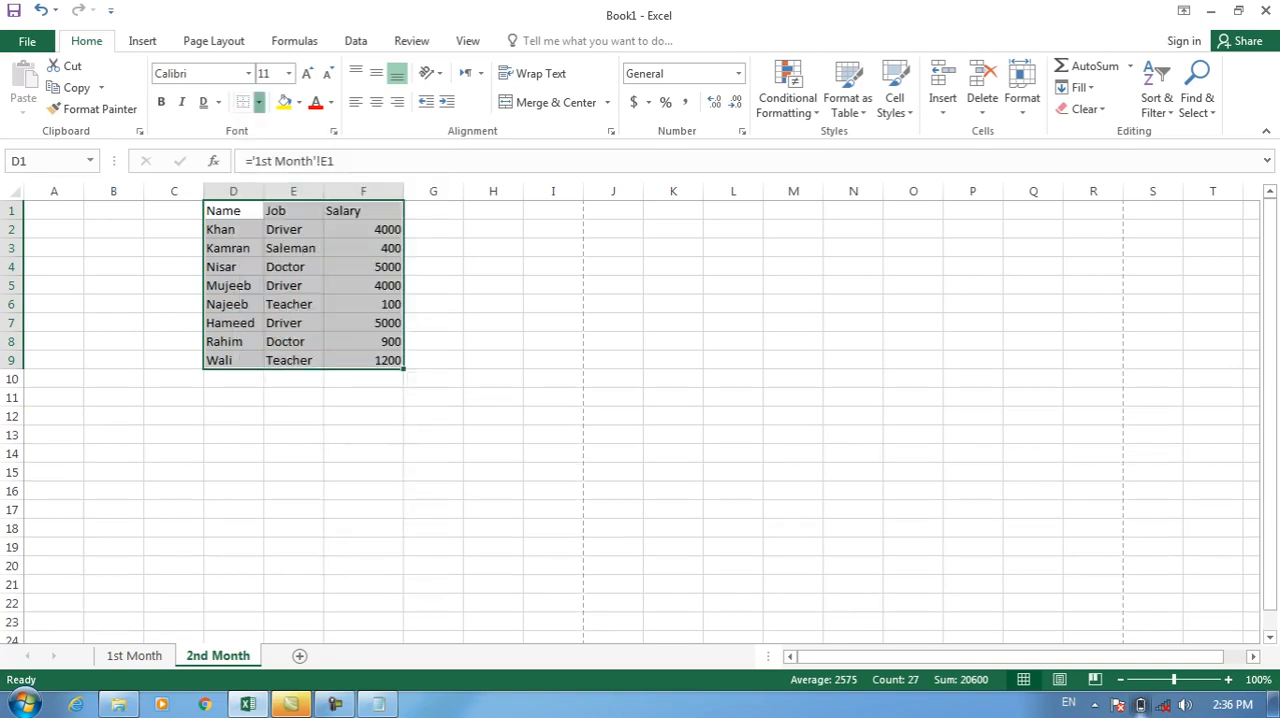
left_click(259, 102)
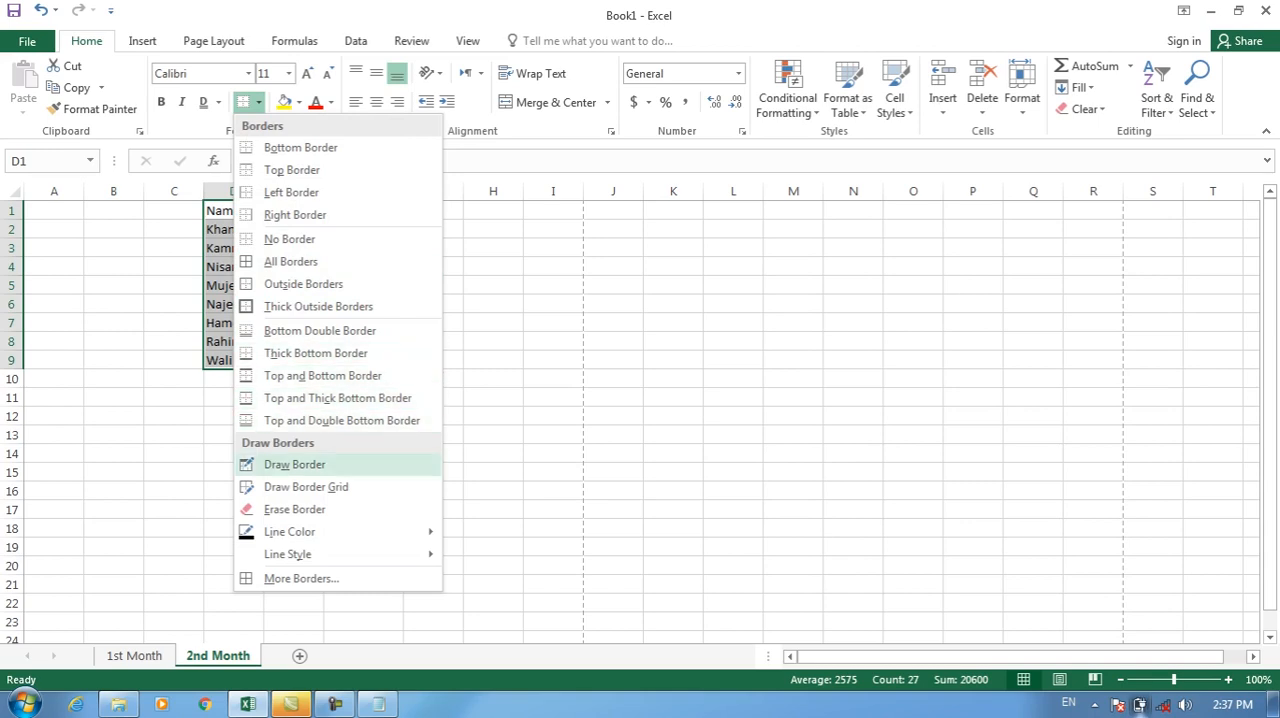
left_click(294, 464)
left_click_drag(324, 201, 324, 369)
left_click_drag(264, 201, 264, 368)
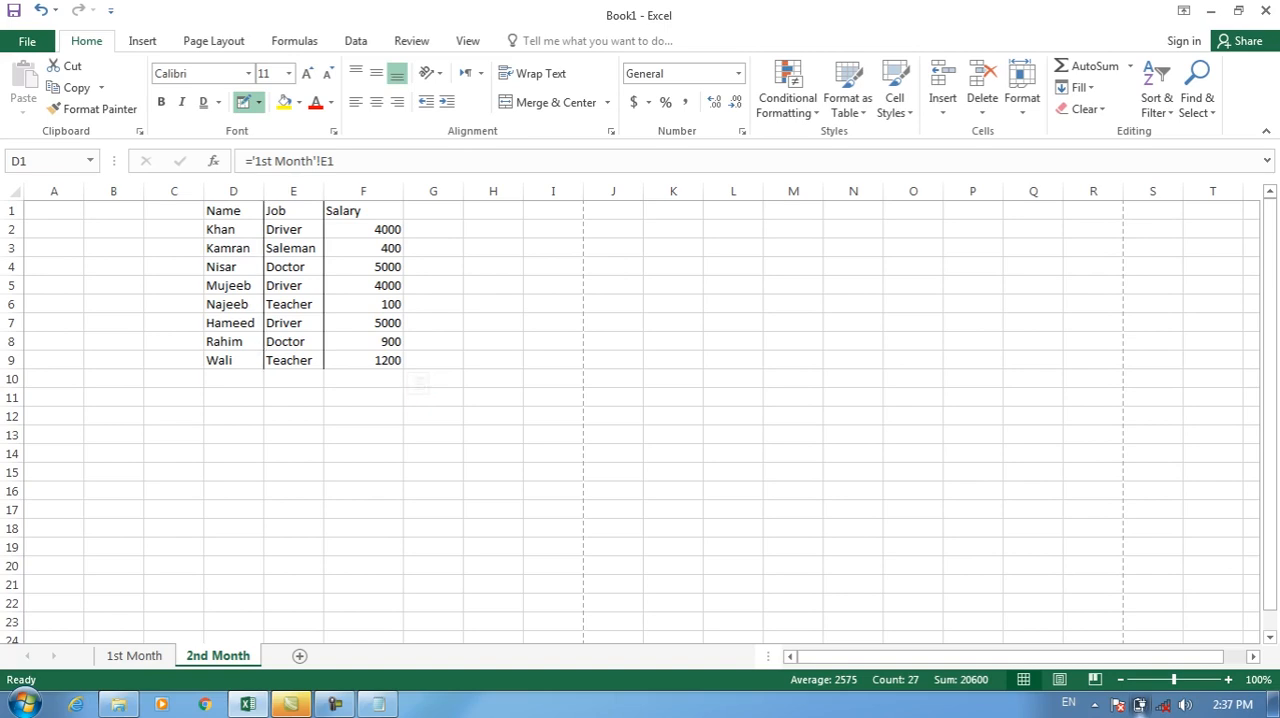
left_click_drag(204, 219, 404, 219)
Draw a full border grid over table D1:F9 with Draw Border Grid.
left_click(258, 102)
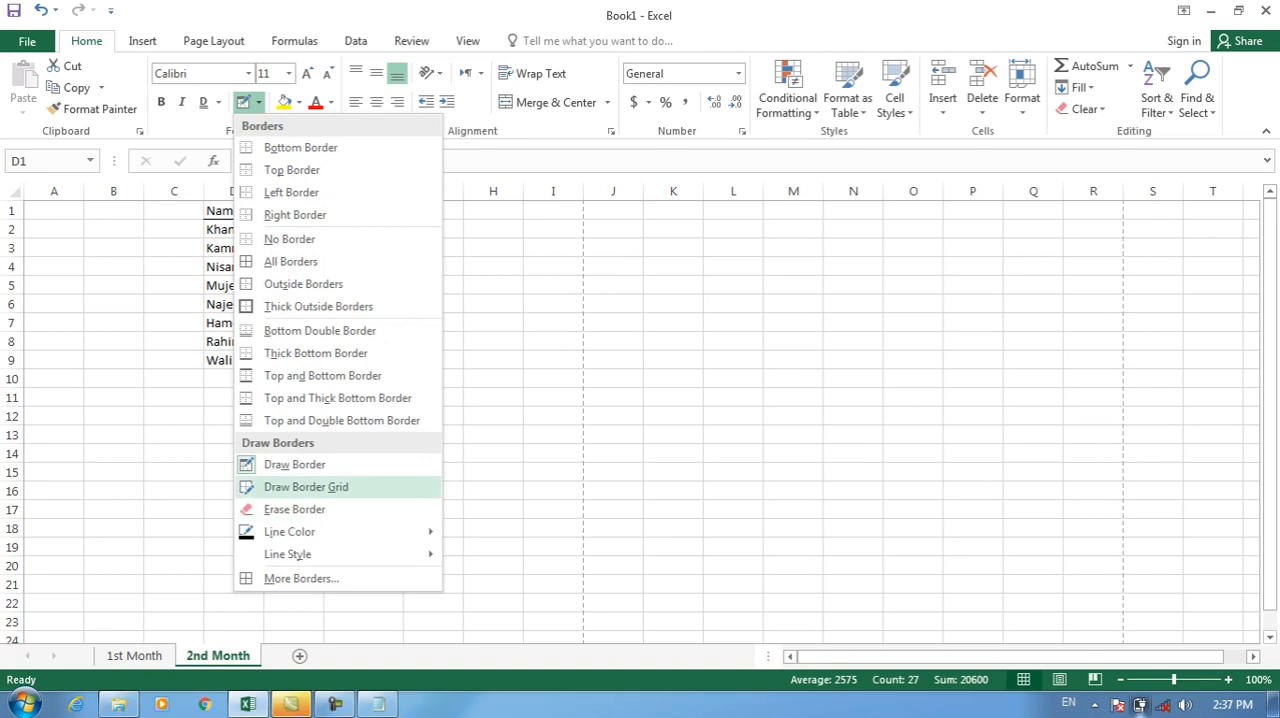
left_click(306, 487)
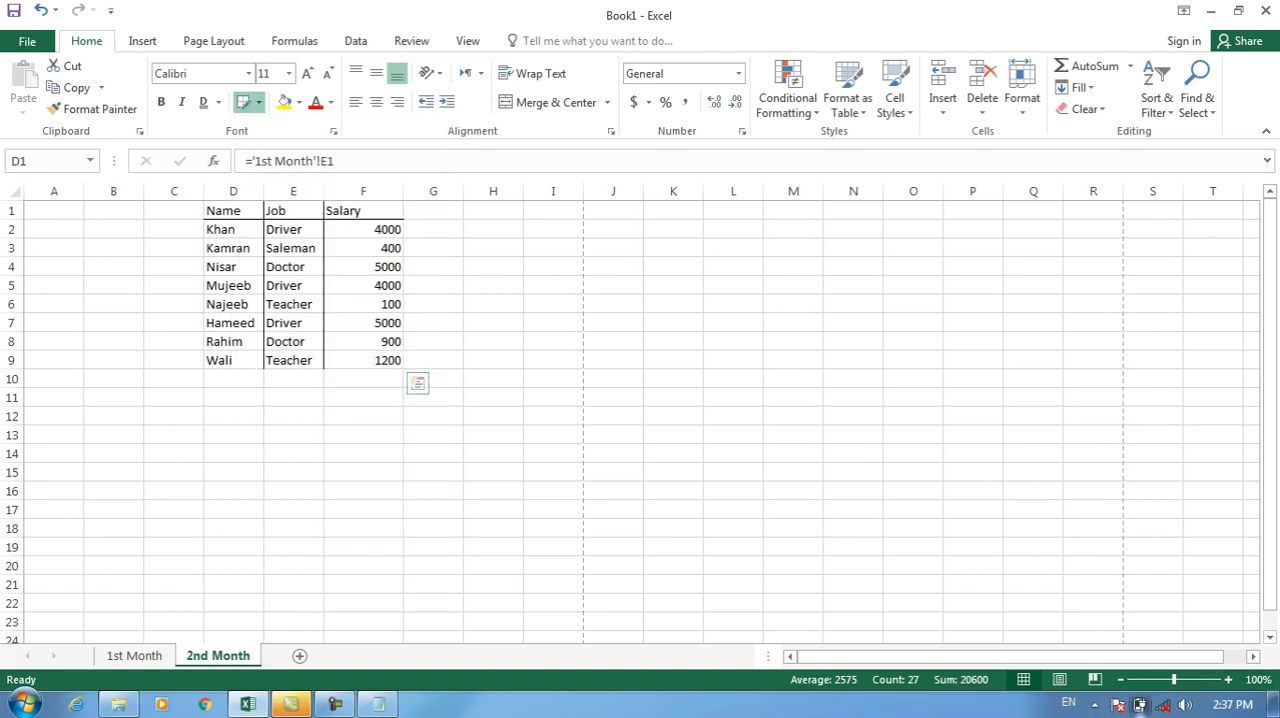
mouse_move(404, 237)
left_mouse_down()
mouse_move(404, 312)
mouse_move(324, 369)
mouse_move(204, 369)
left_mouse_up()
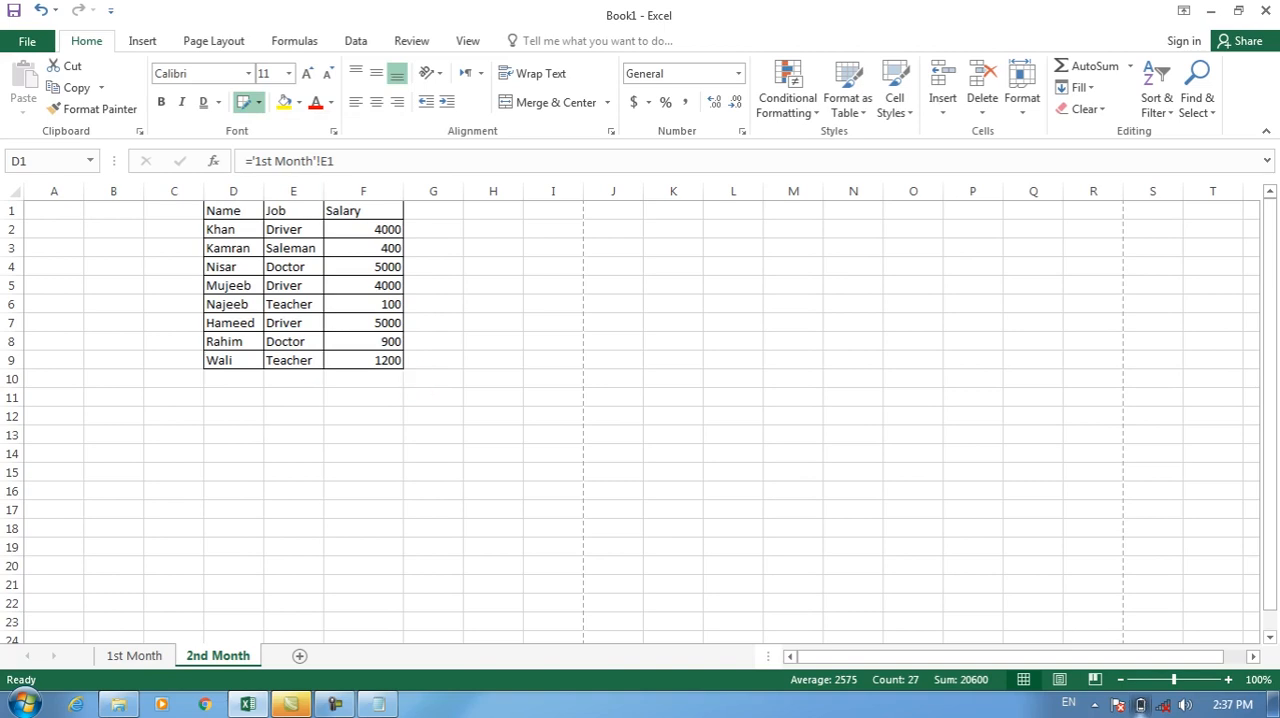
Erase border segments between the Job and Salary columns with Erase Border.
left_click(258, 102)
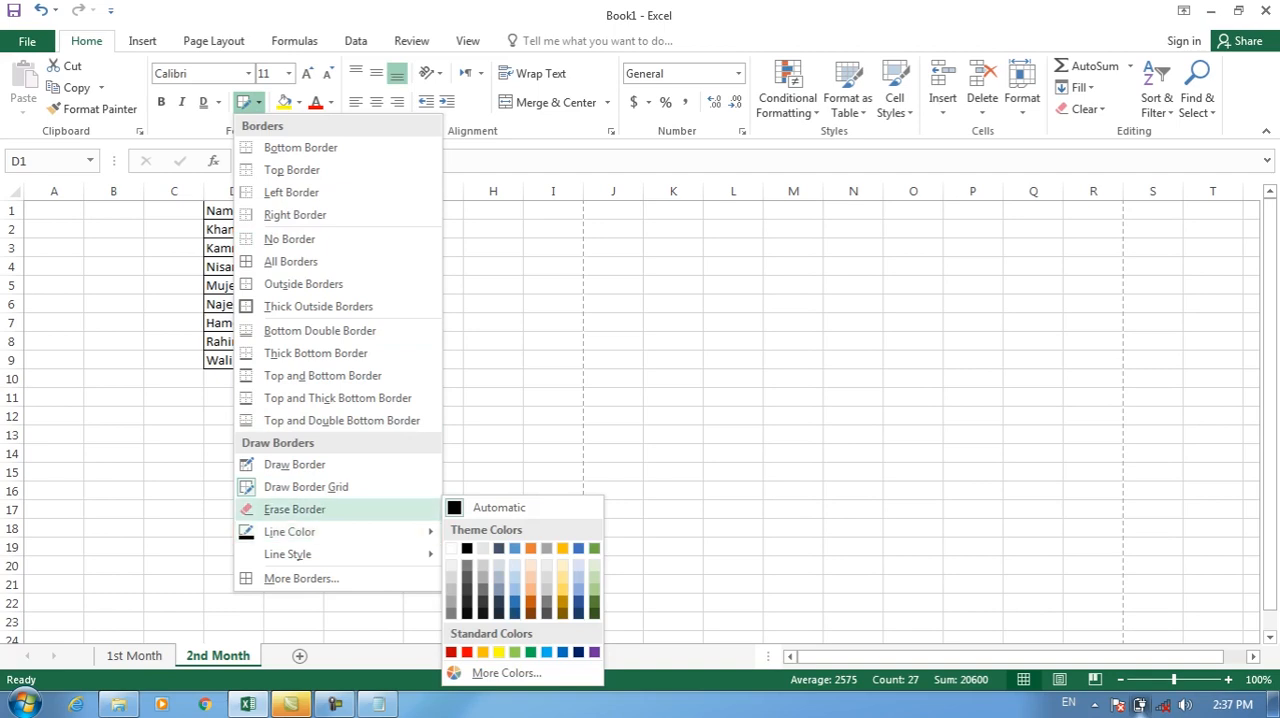
left_click(294, 509)
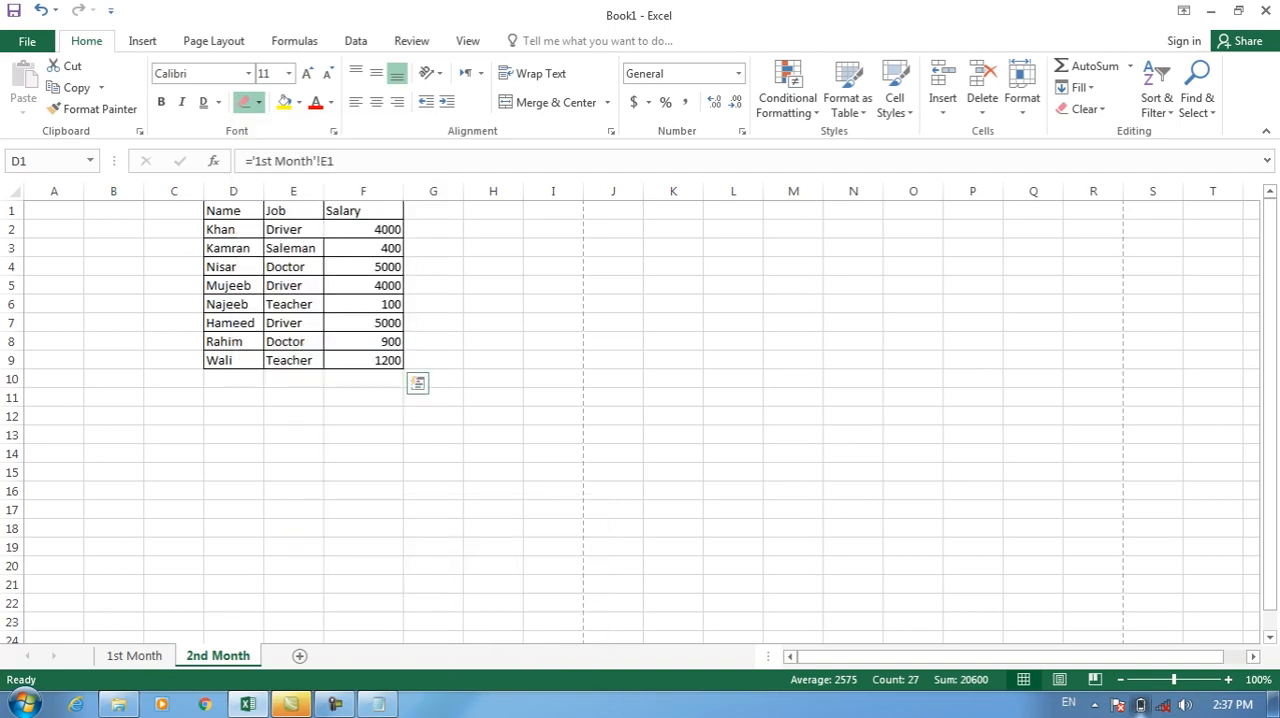
left_click(323, 267)
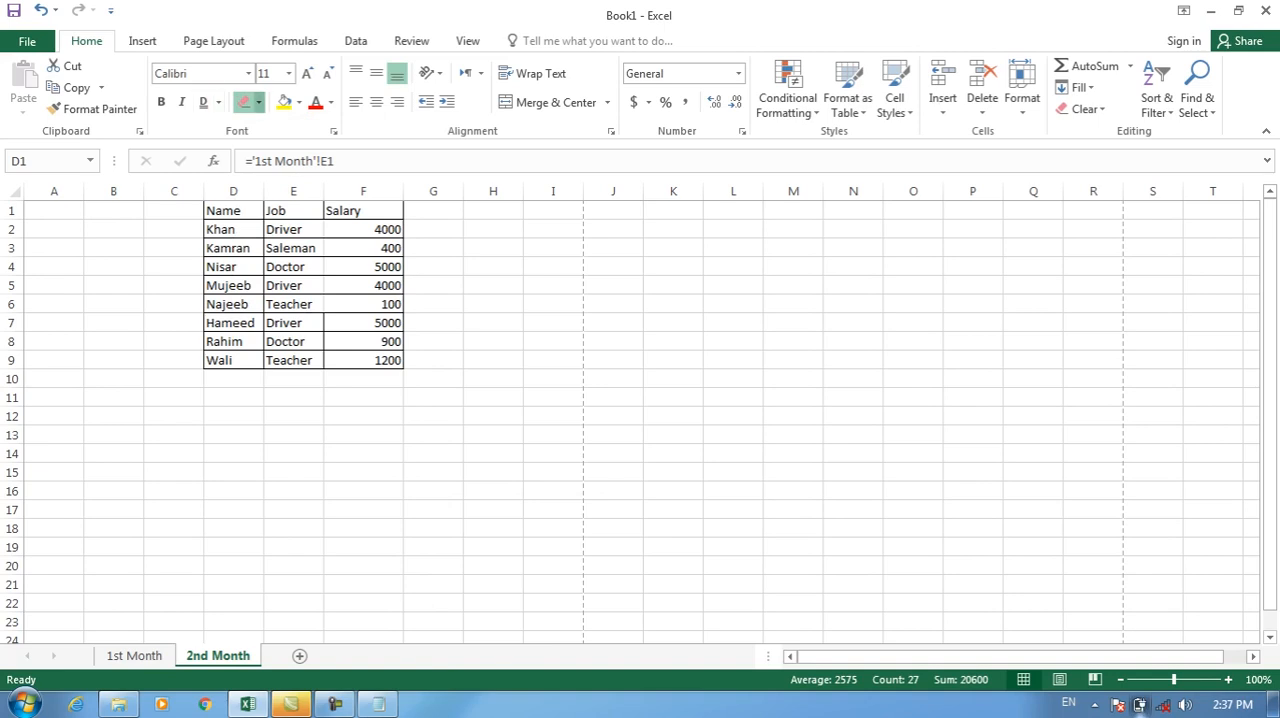
Set the border line color to red and redraw the grid over table D1:F9.
left_click(258, 102)
mouse_move(300, 531)
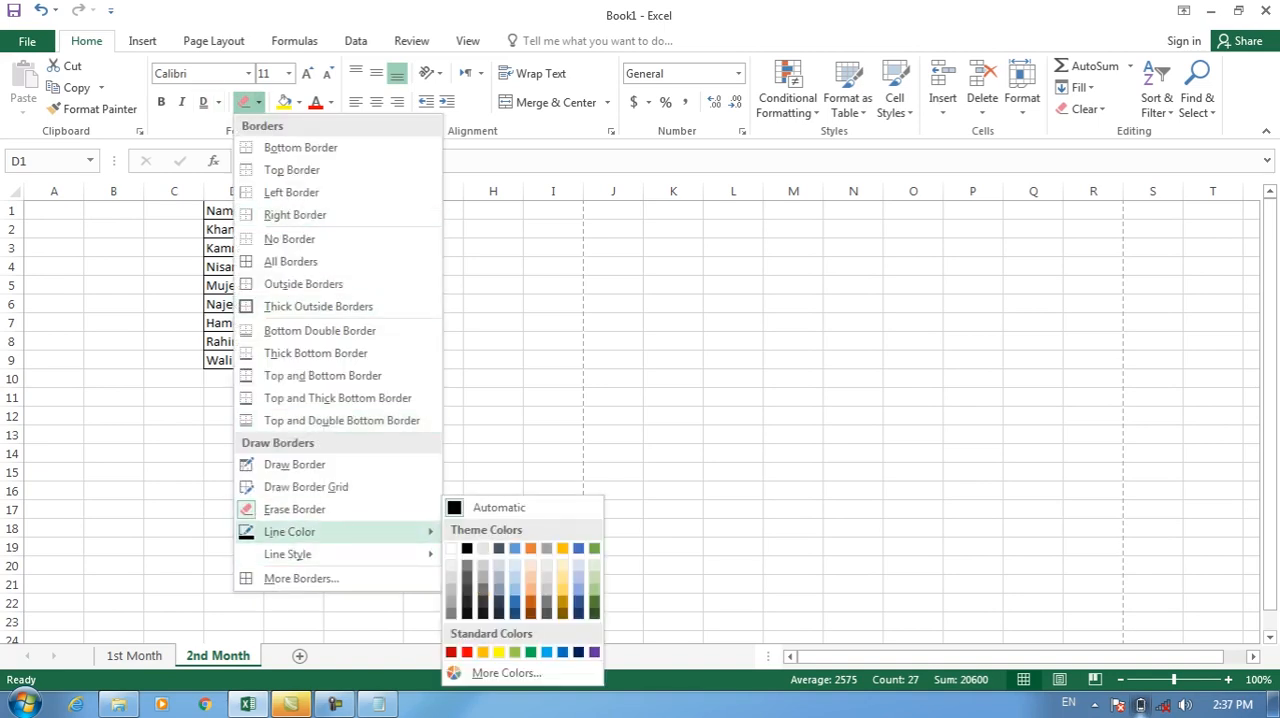
left_click(467, 652)
left_click_drag(402, 204, 207, 366)
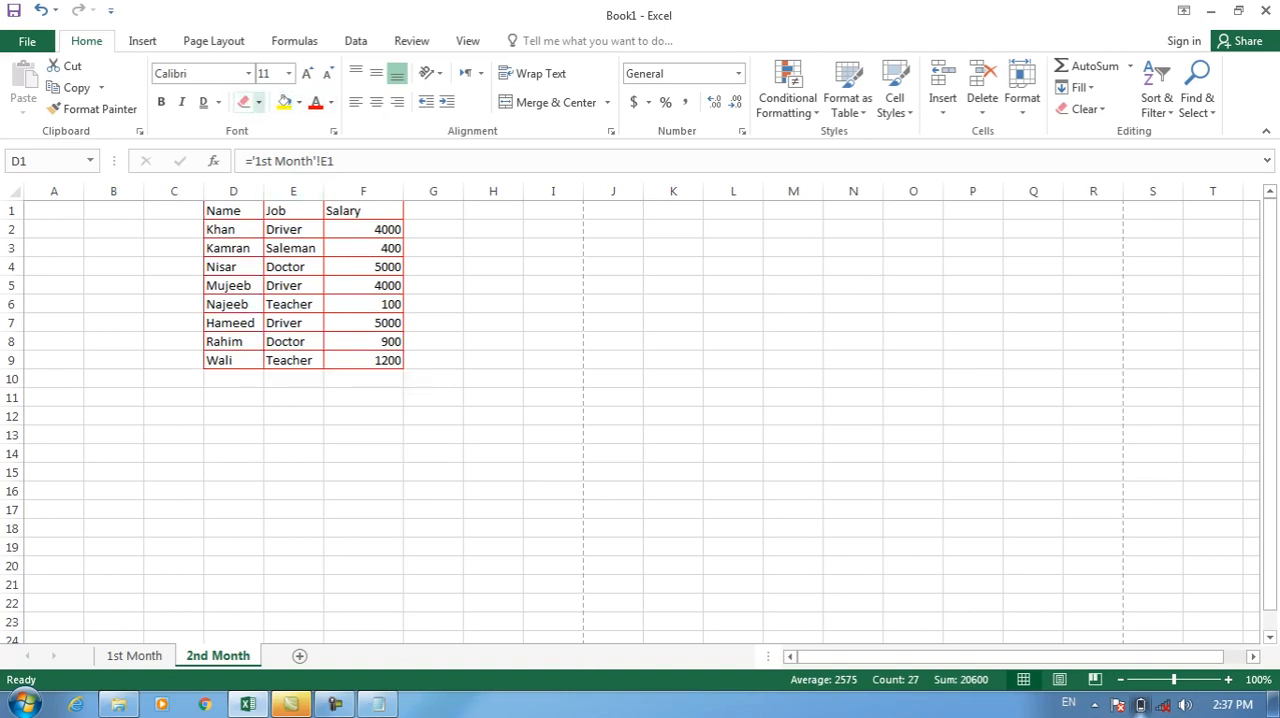
Choose the thickest solid line style and redraw the red grid over table D1:F9.
left_click(258, 102)
mouse_move(300, 554)
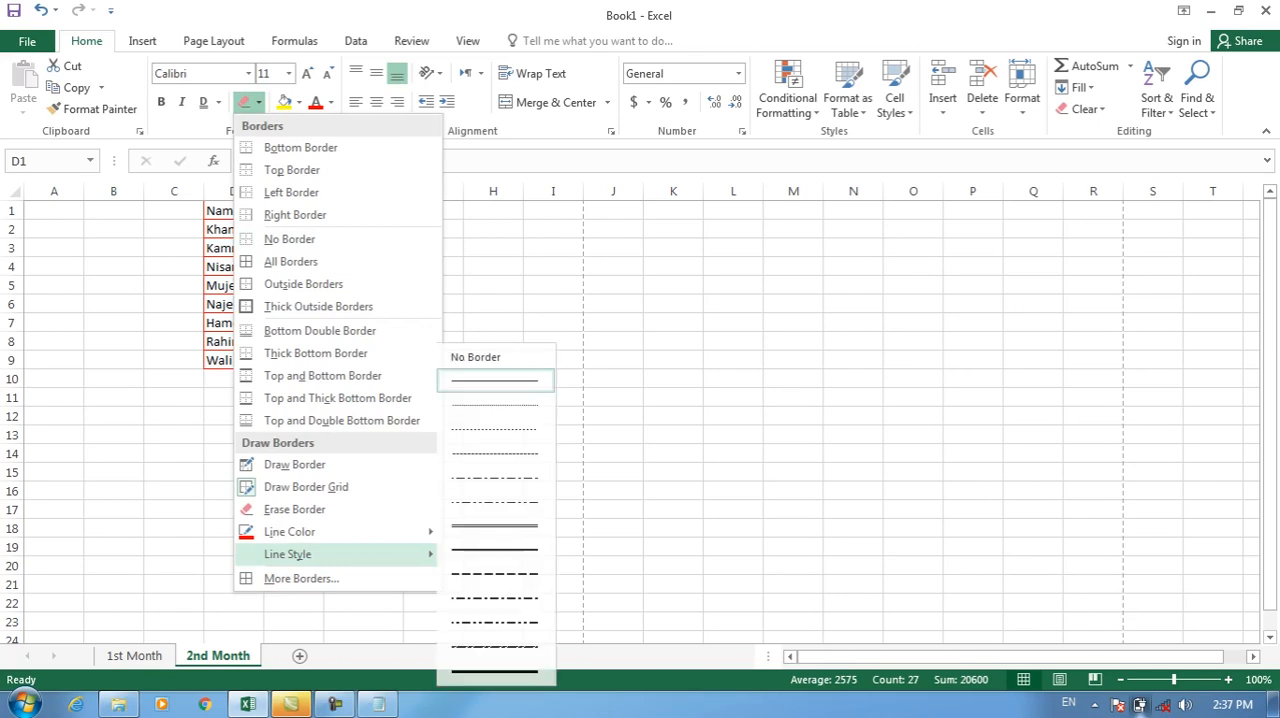
left_click(502, 672)
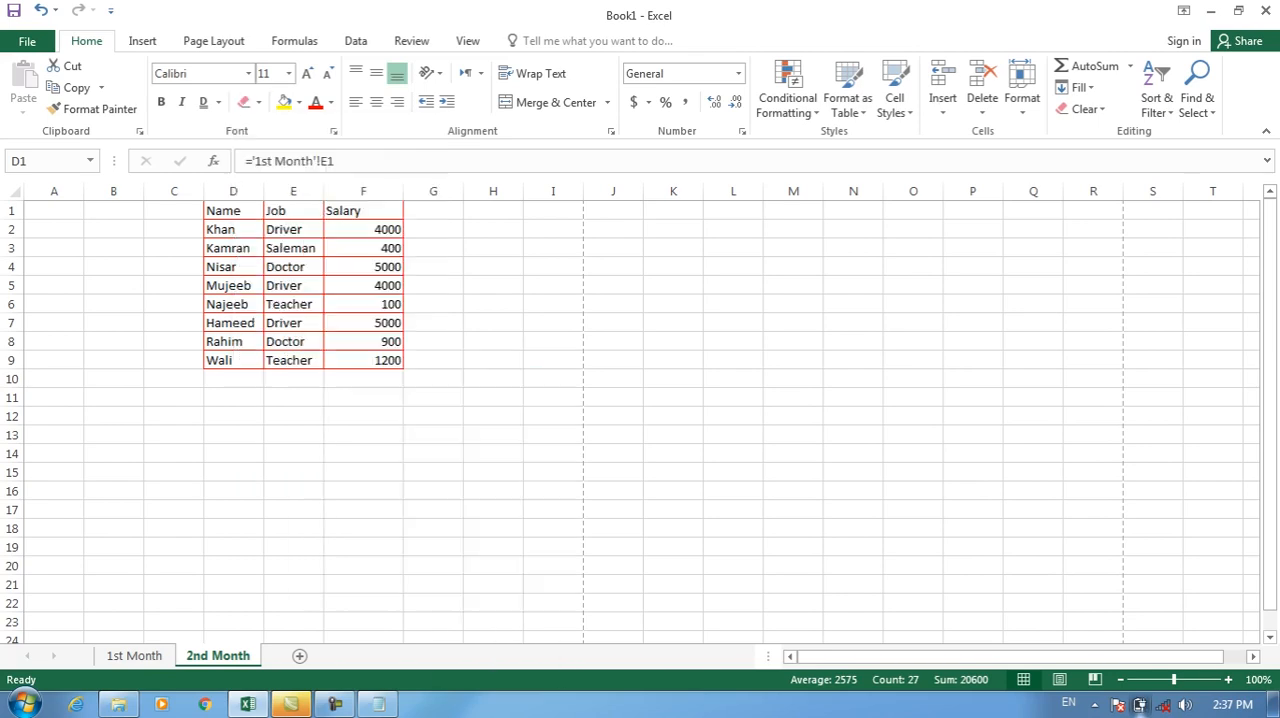
left_click_drag(402, 204, 210, 364)
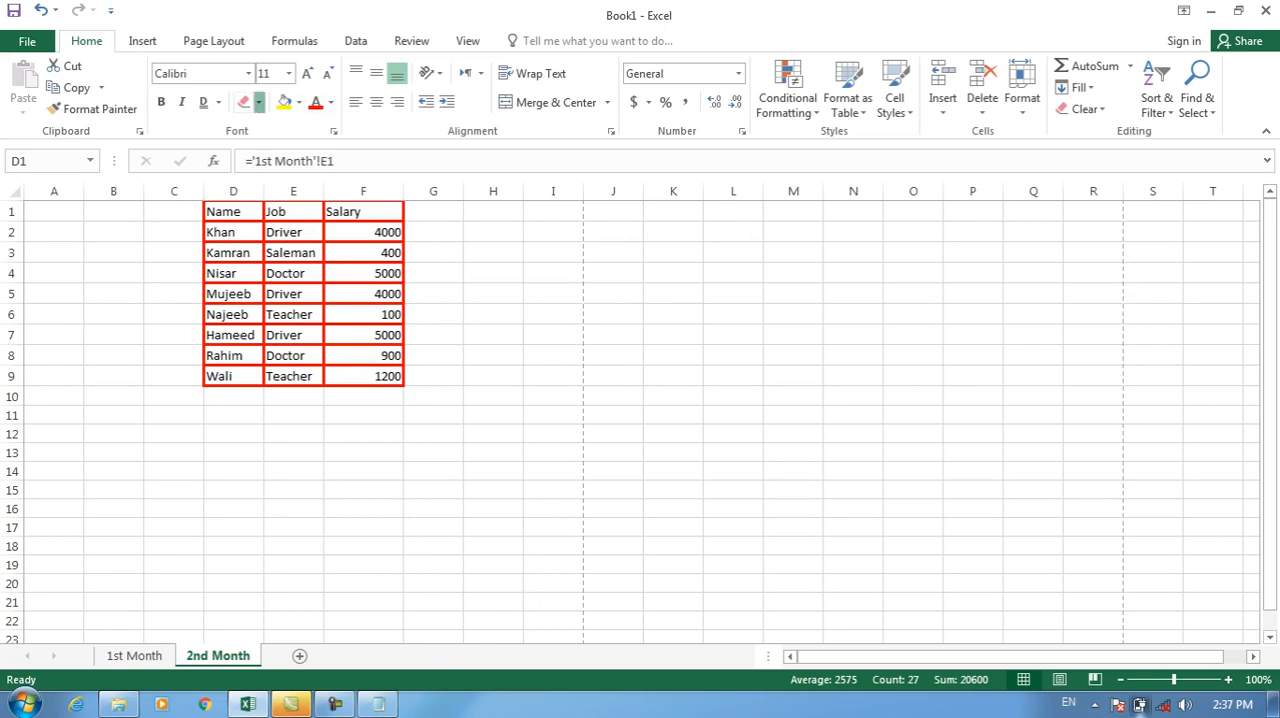
Open the More Borders settings for table D1:F9, look through the Format Cells categories, and close the dialog.
left_click(258, 102)
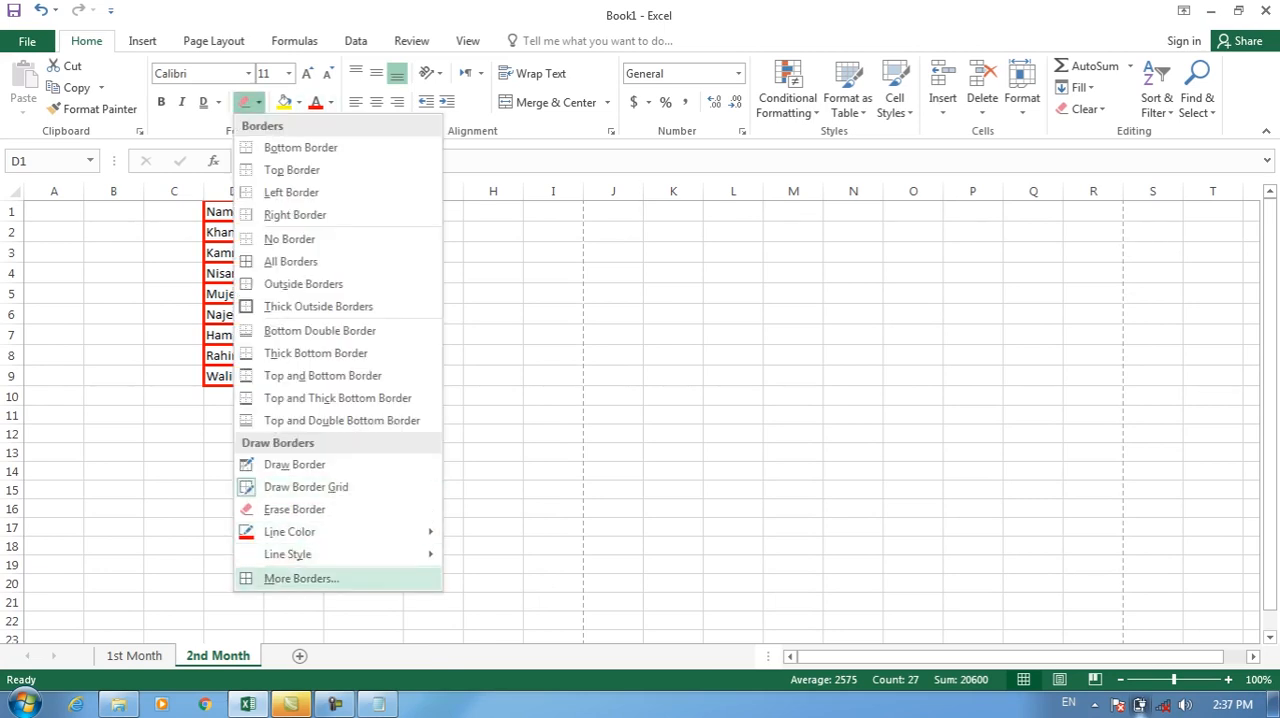
left_click(300, 578)
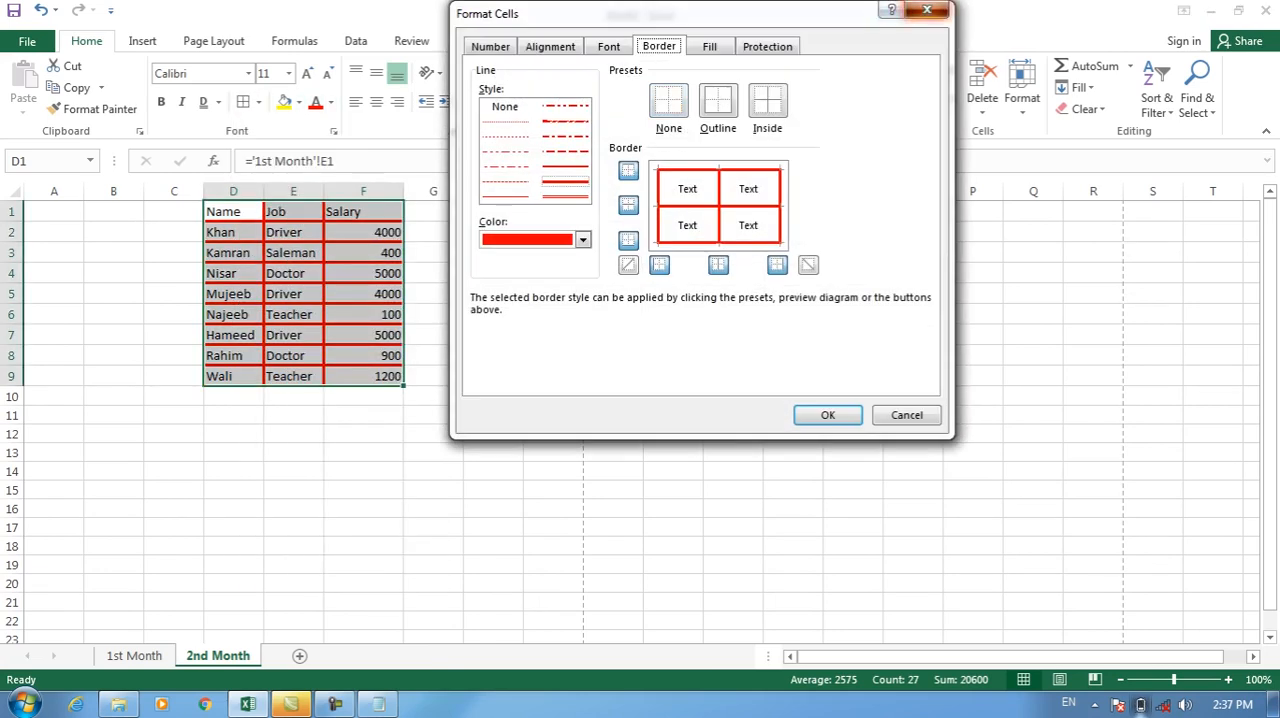
left_click(928, 10)
left_click(742, 131)
key("ctrl+Tab")
key("ctrl+Tab")
key("ctrl+Tab")
key("ctrl+Tab")
key("ctrl+Tab")
left_click(928, 10)
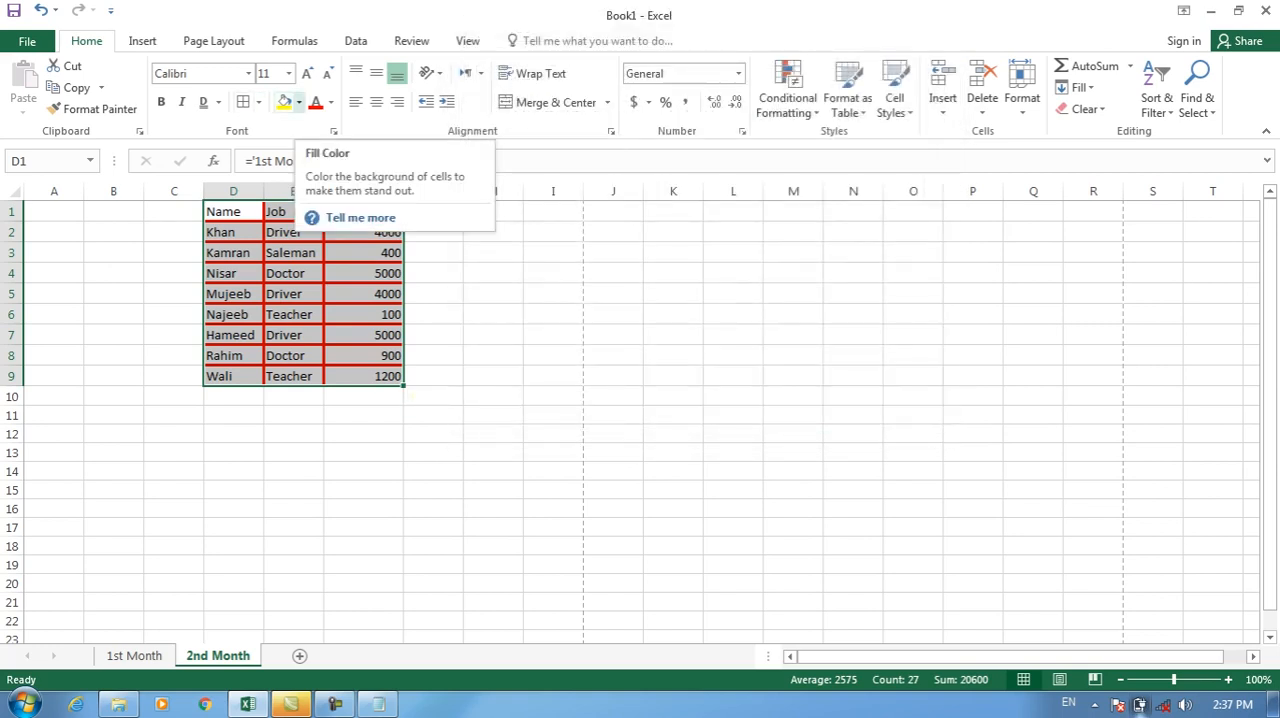
Fill table D1:F9 with yellow, and change the fill to a dark orange theme color.
left_click(298, 102)
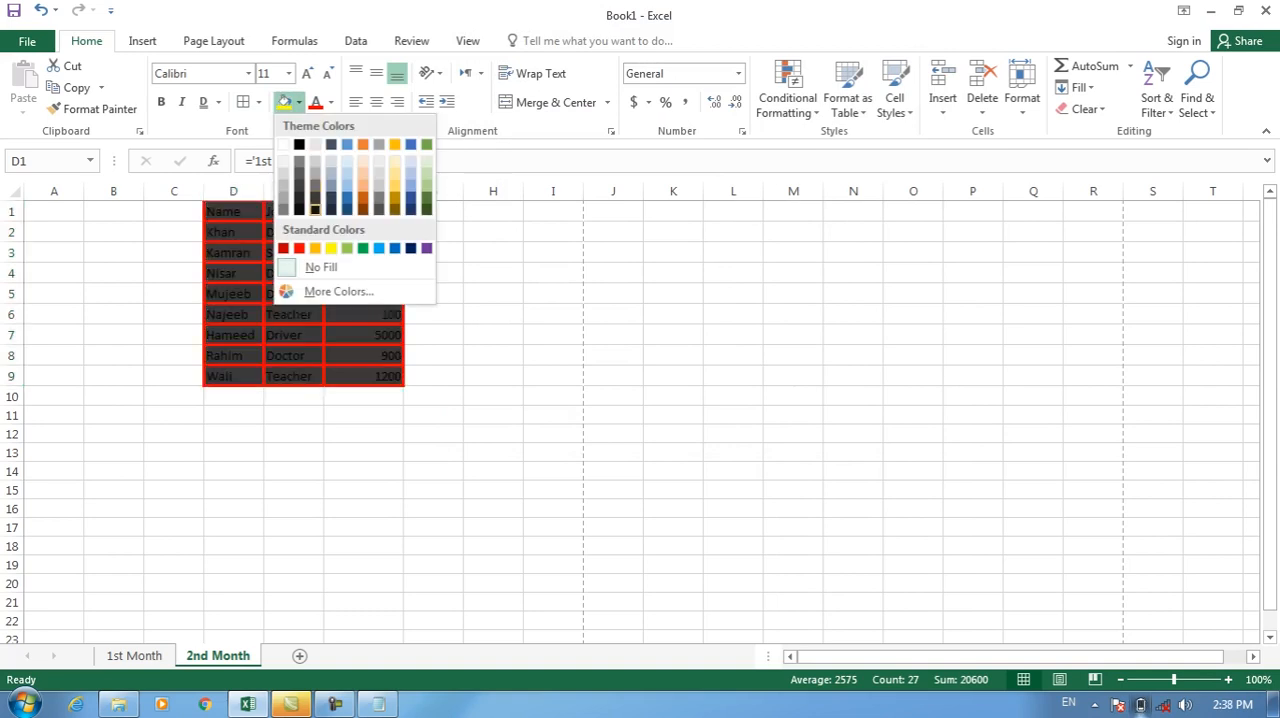
left_click(331, 248)
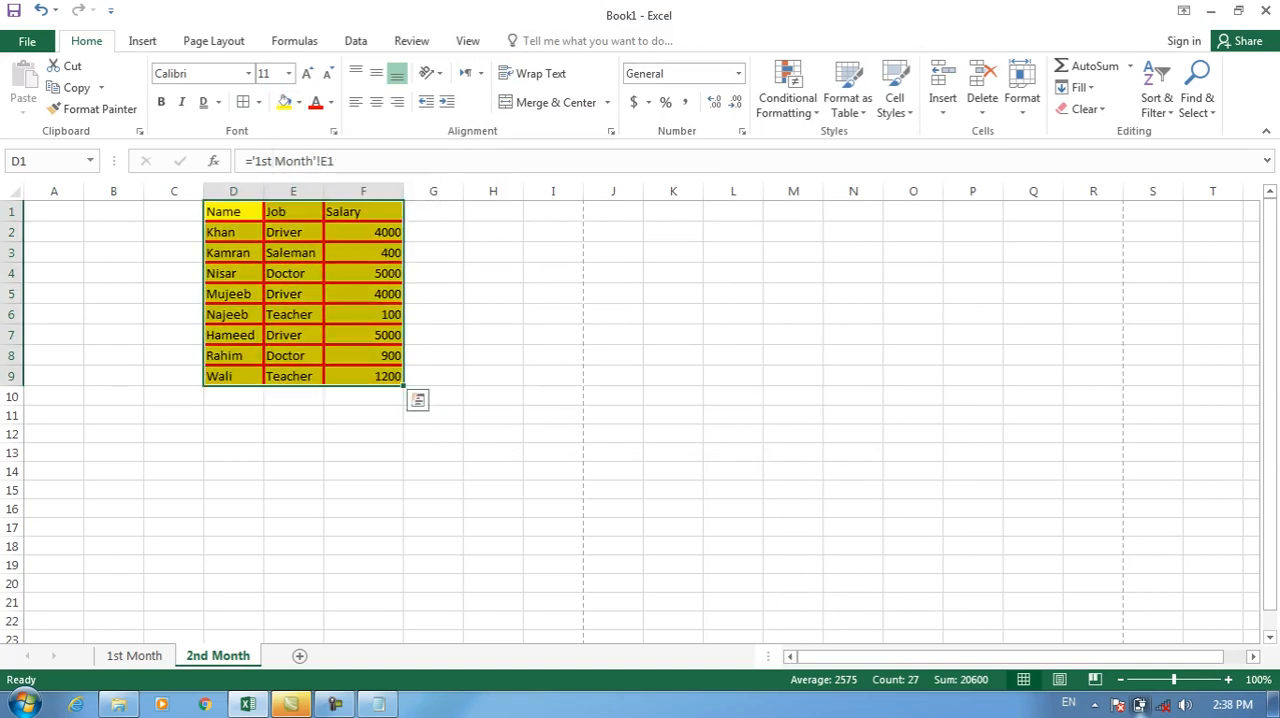
left_click(298, 102)
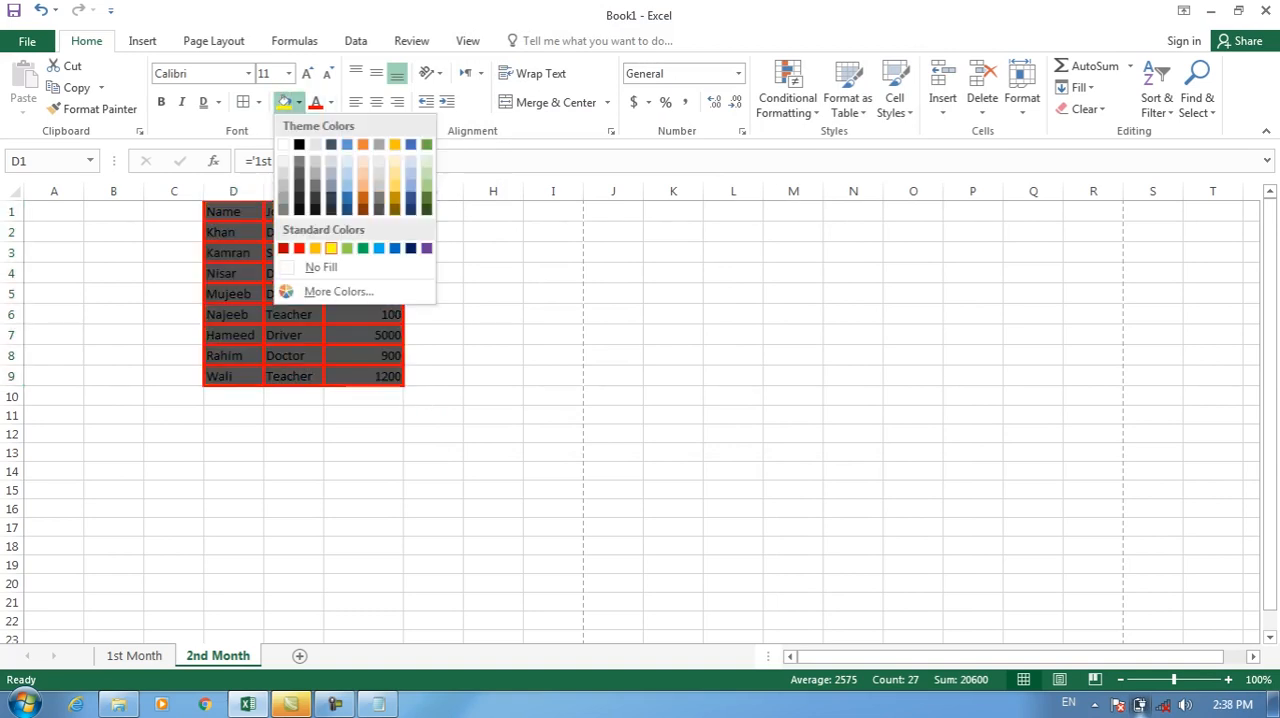
left_click(363, 197)
Fill table D1:F9 with a custom purple, RGB 143, 15, 201.
left_click(298, 102)
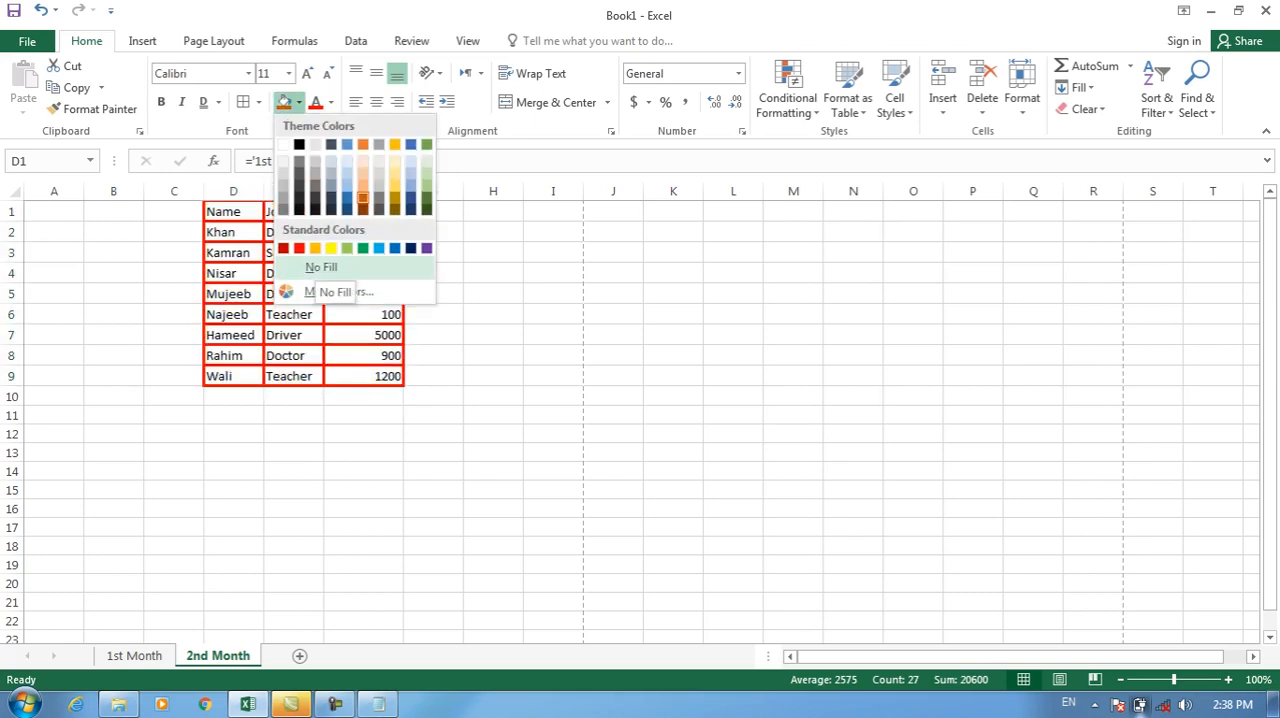
left_click(330, 291)
left_click(704, 180)
left_click(690, 147)
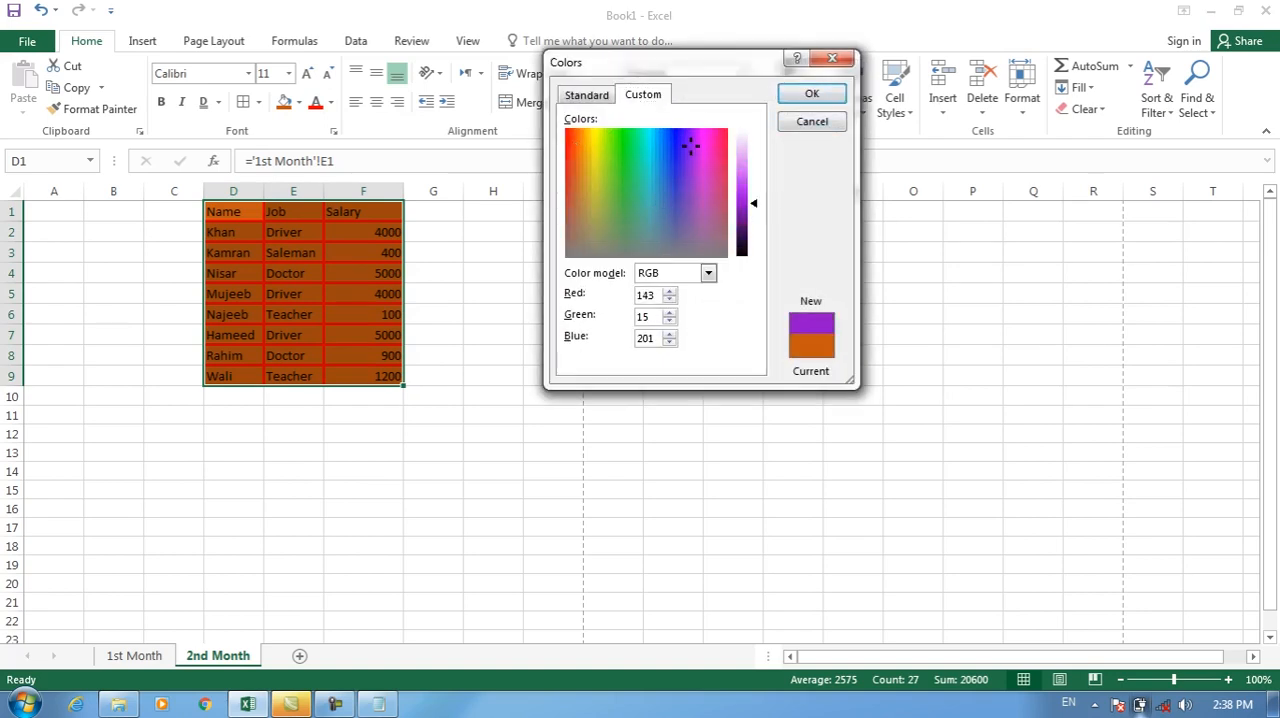
left_click(811, 93)
Remove the fill from table D1:F9 and set its font color to the darkest orange (brown) theme shade.
left_click(298, 102)
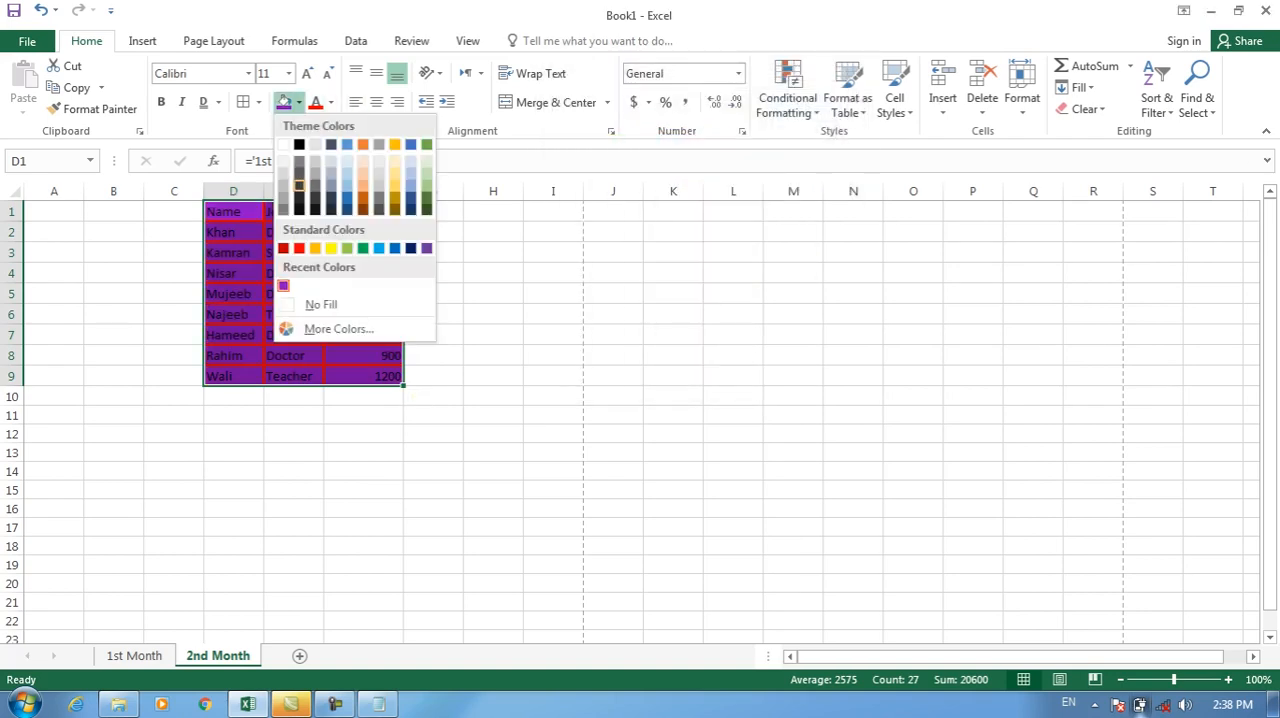
left_click(318, 303)
left_click(331, 102)
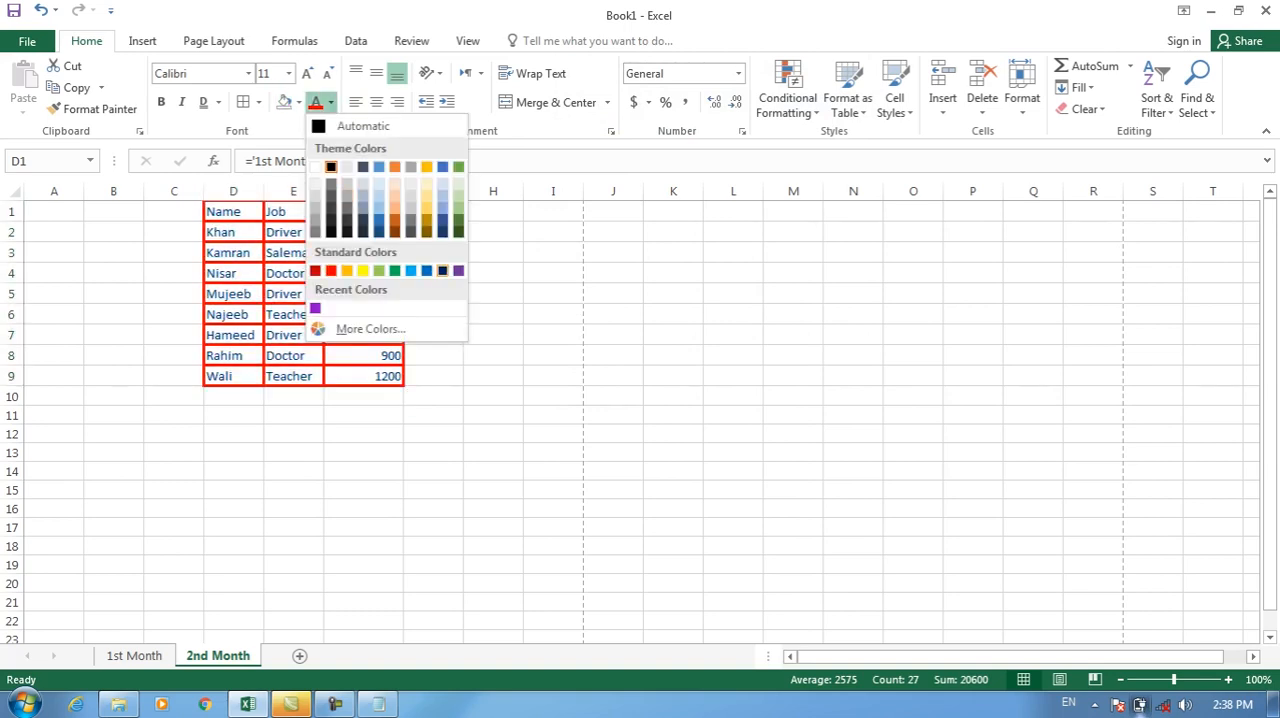
left_click(395, 232)
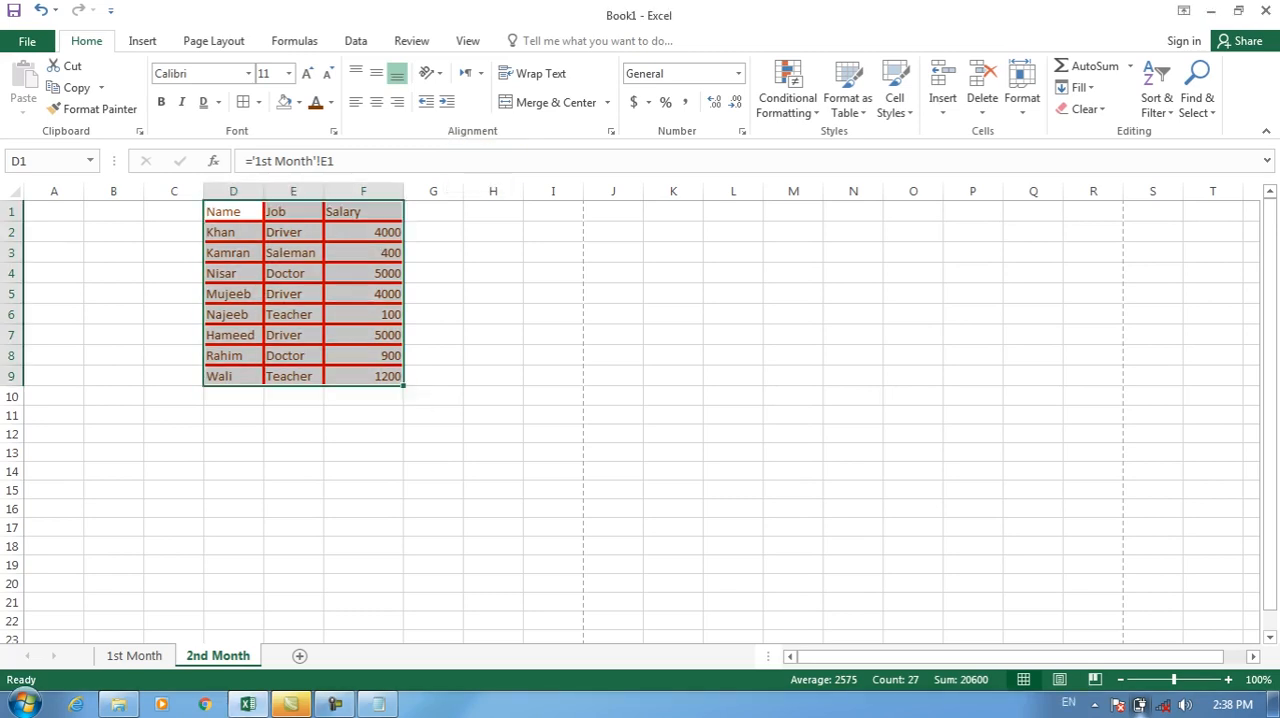
Add a new blank worksheet after the 2nd Month sheet and return to 2nd Month.
left_click(299, 656)
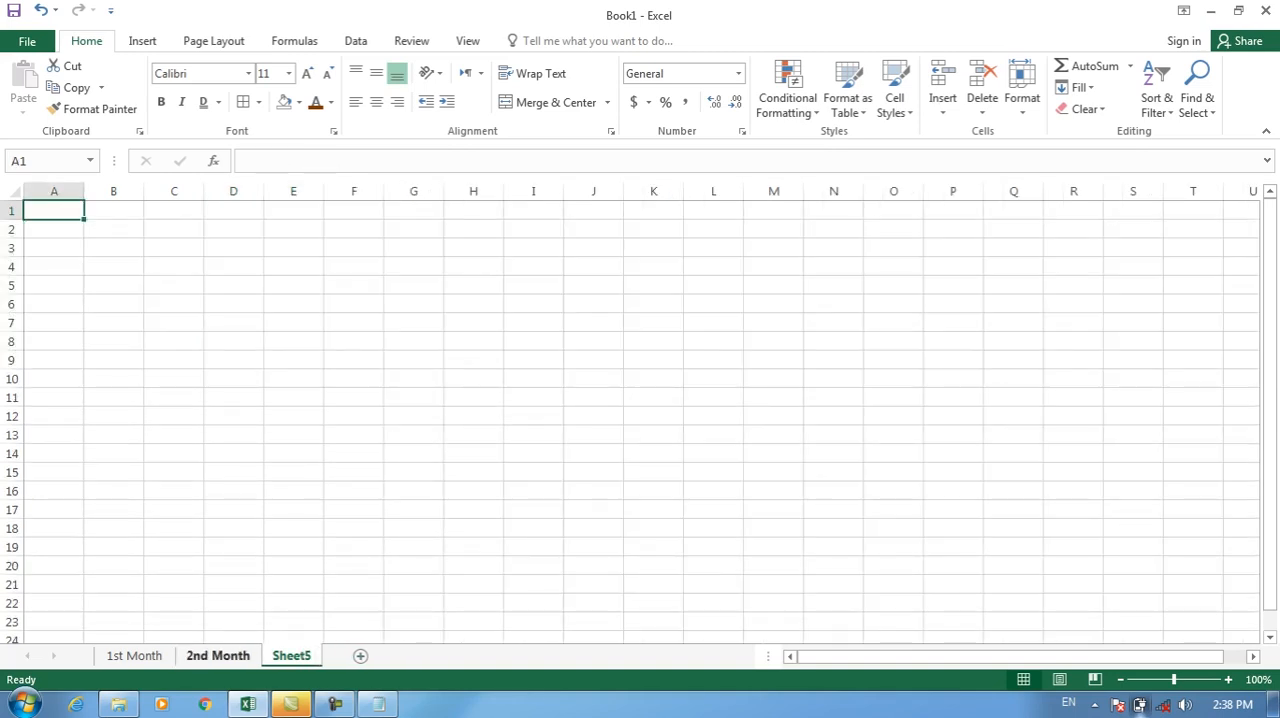
left_click(134, 656)
left_click(217, 656)
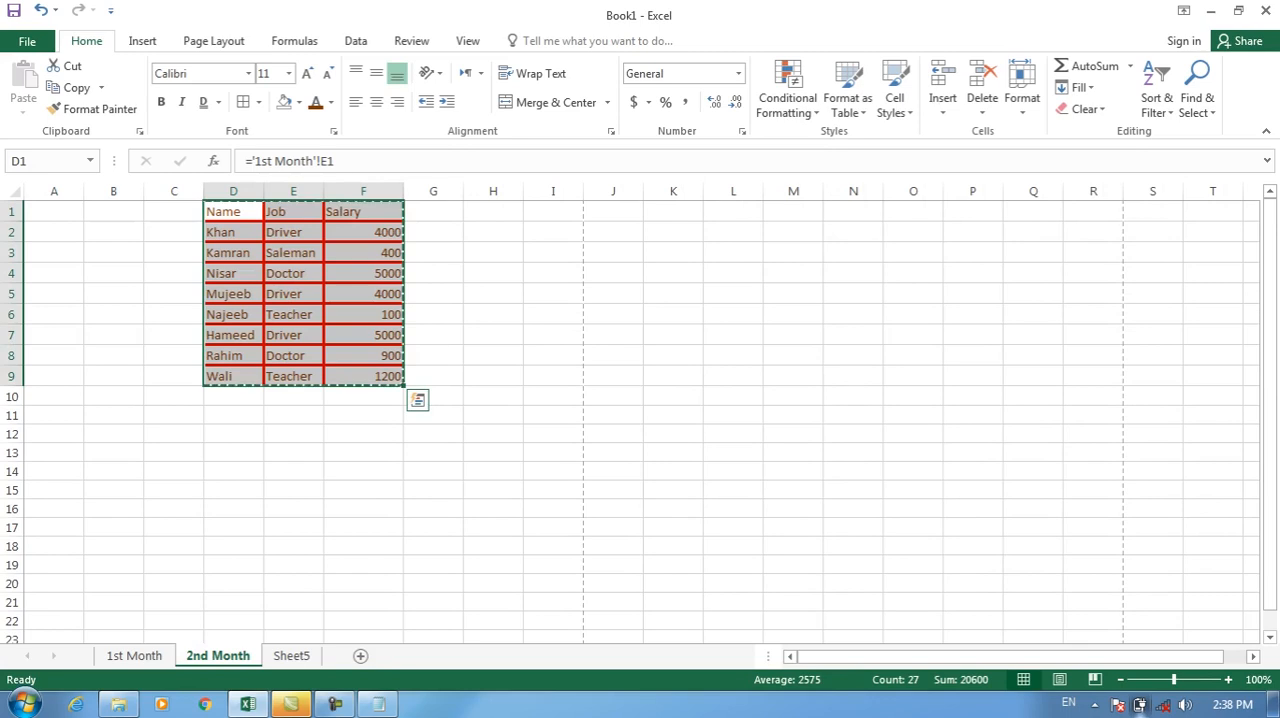
Try copying table D1:F9 from the 2nd Month sheet to cell F1 of the new worksheet, and remove the pasted table.
key("ctrl+c")
left_click(291, 656)
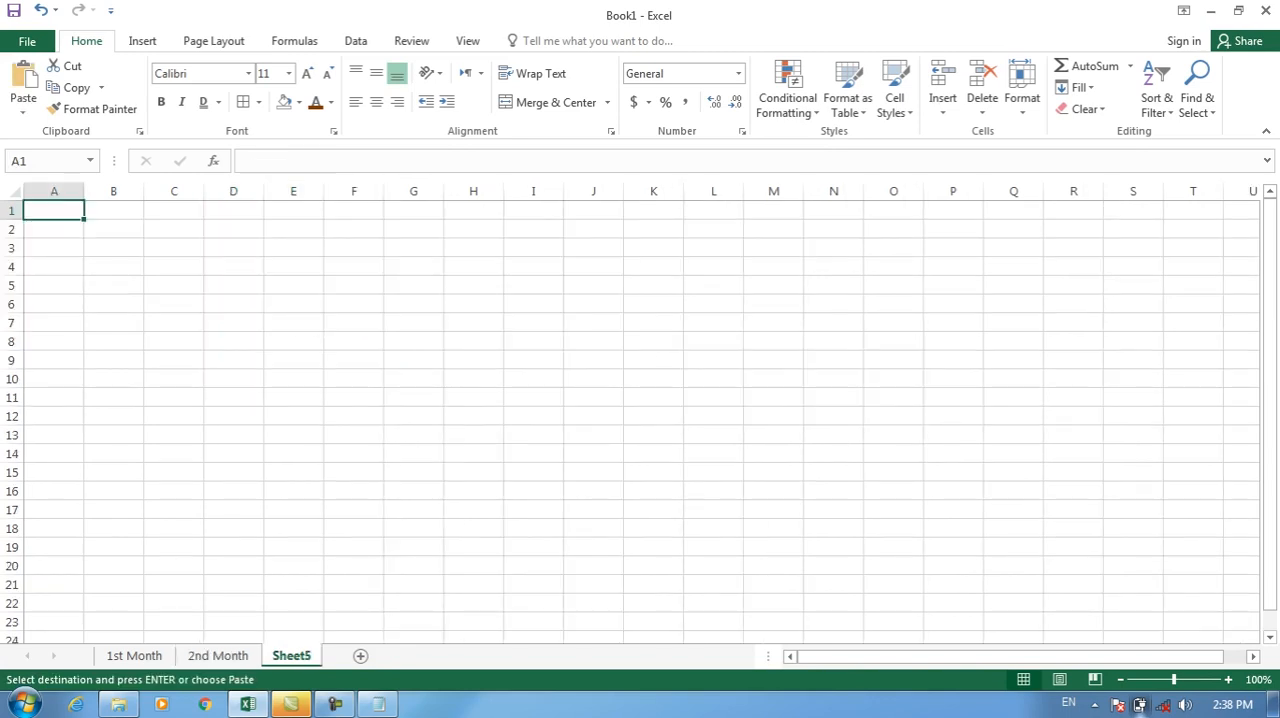
left_click(413, 191)
left_click(353, 210)
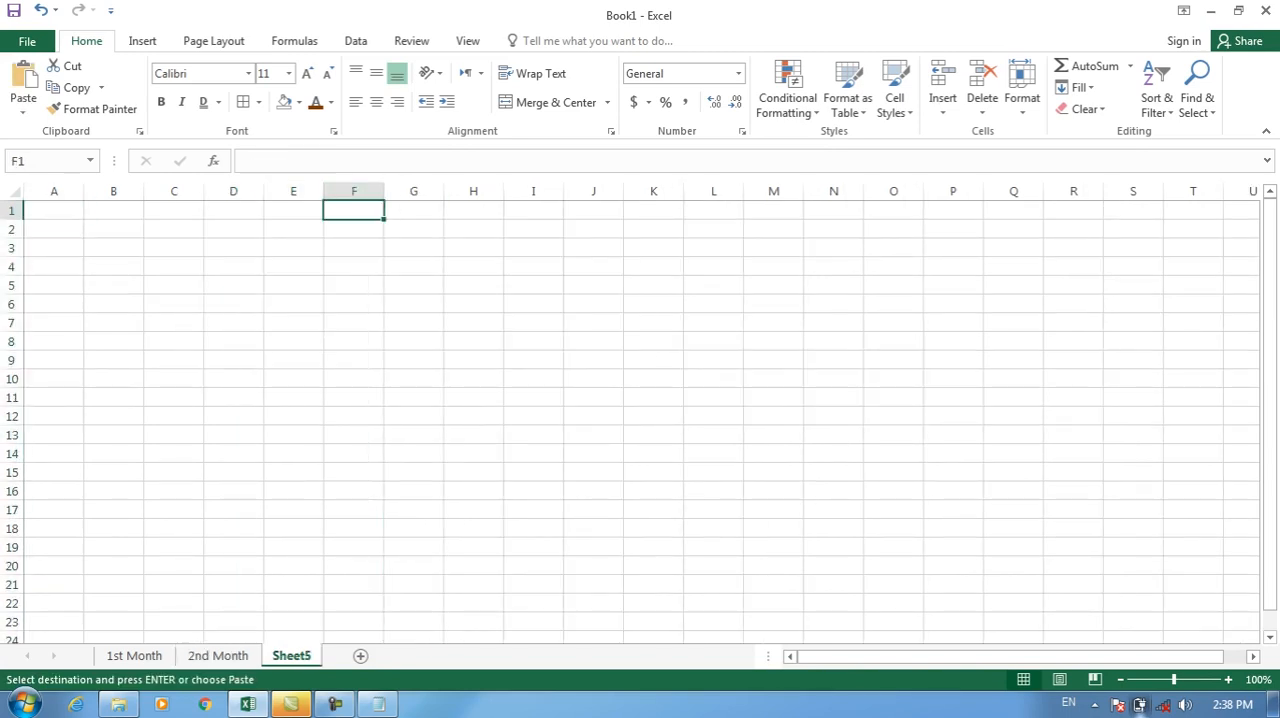
key("ctrl+v")
key("Delete")
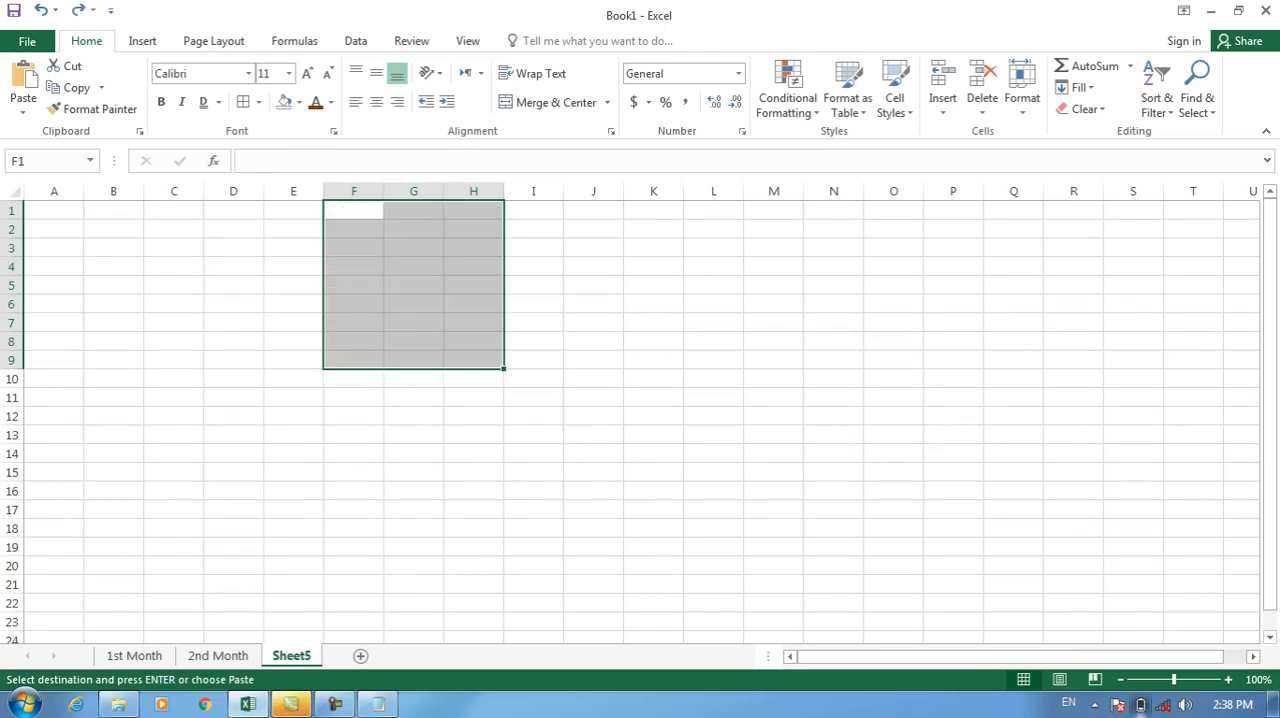
Clear all formatting from table E1:G9 on the 1st Month sheet while keeping its contents.
left_click(134, 656)
left_click_drag(293, 210, 413, 360)
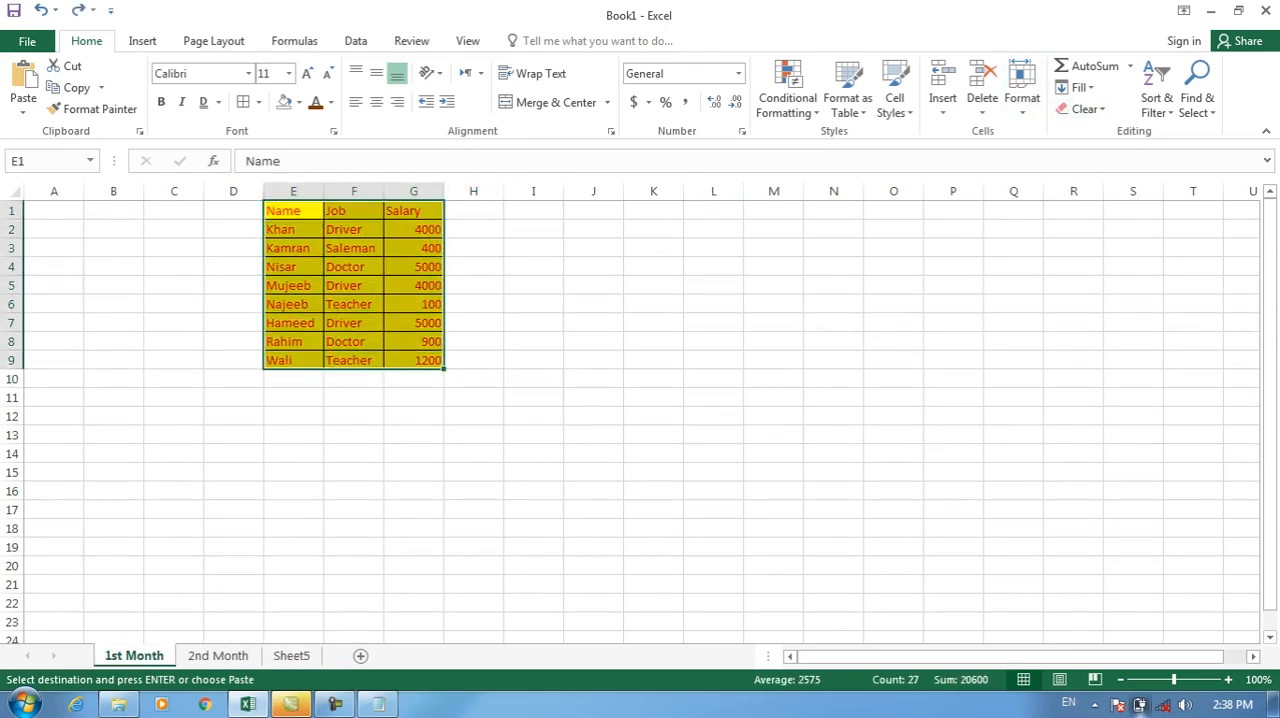
left_click(1083, 109)
left_click(1116, 155)
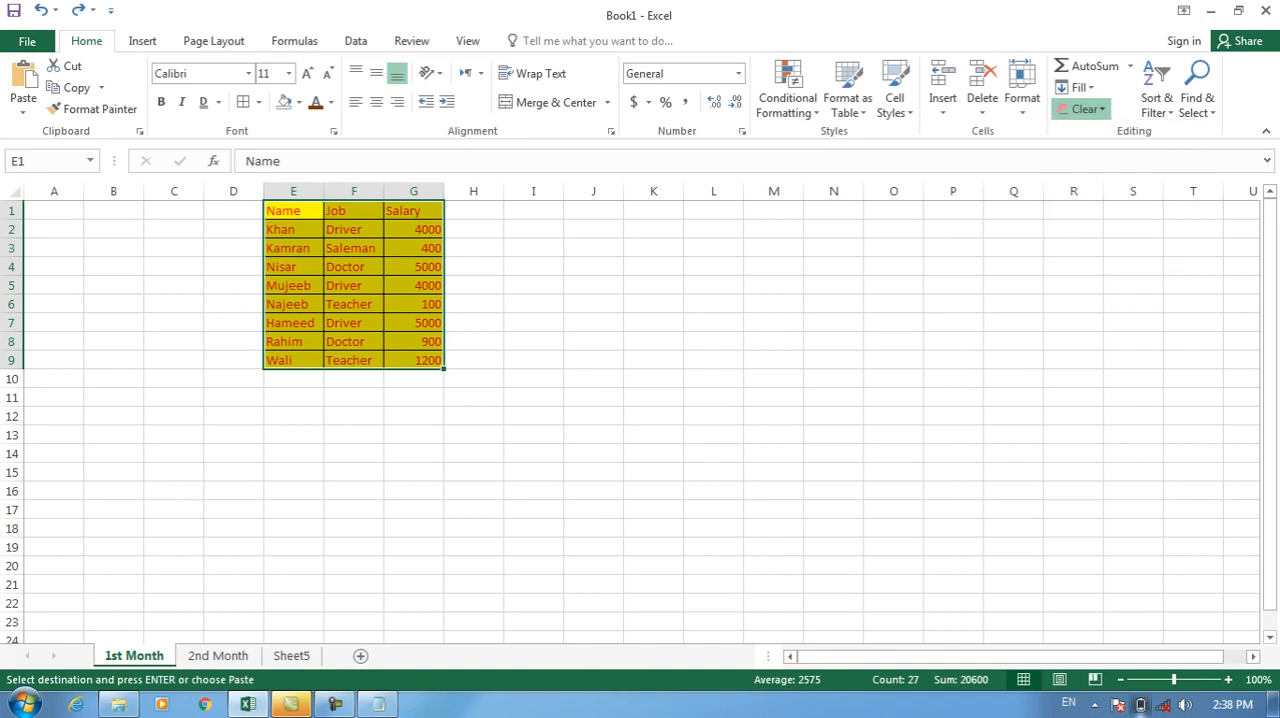
left_click(353, 360)
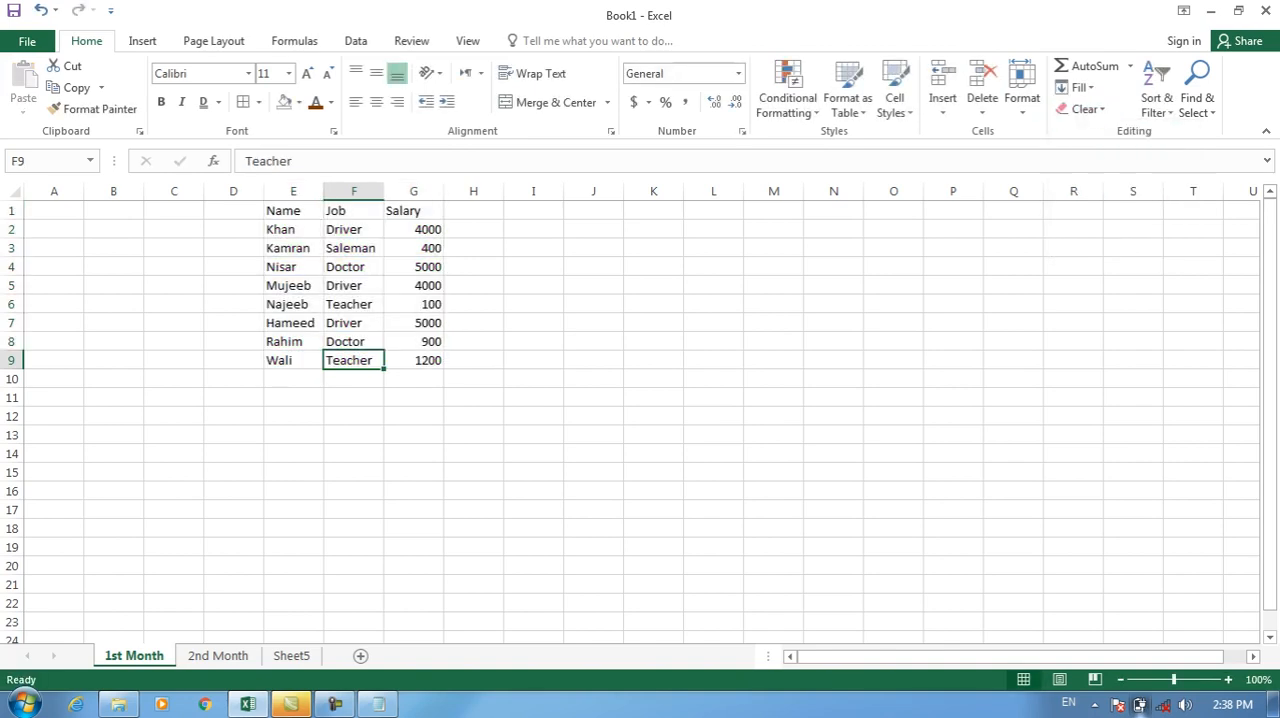
Insert three blank rows above the table on the 1st Month sheet.
left_click(174, 211)
left_click(12, 211)
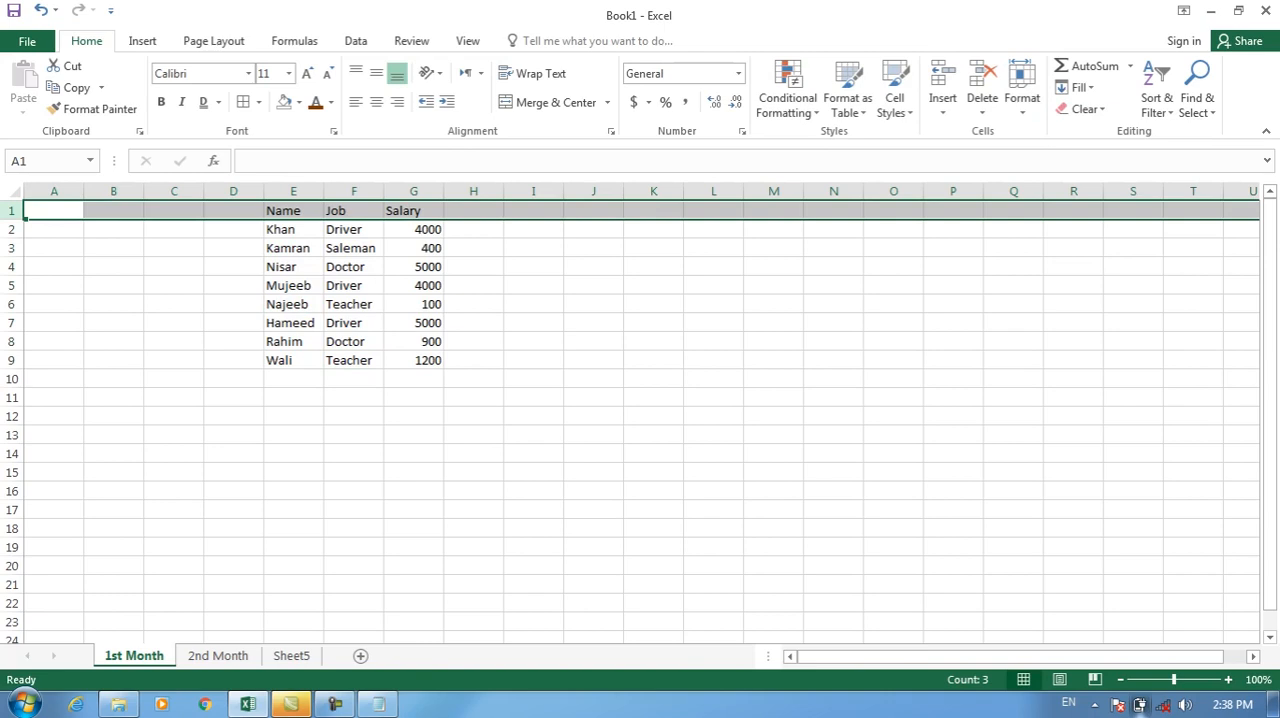
left_click(942, 105)
left_click(997, 157)
left_click(942, 105)
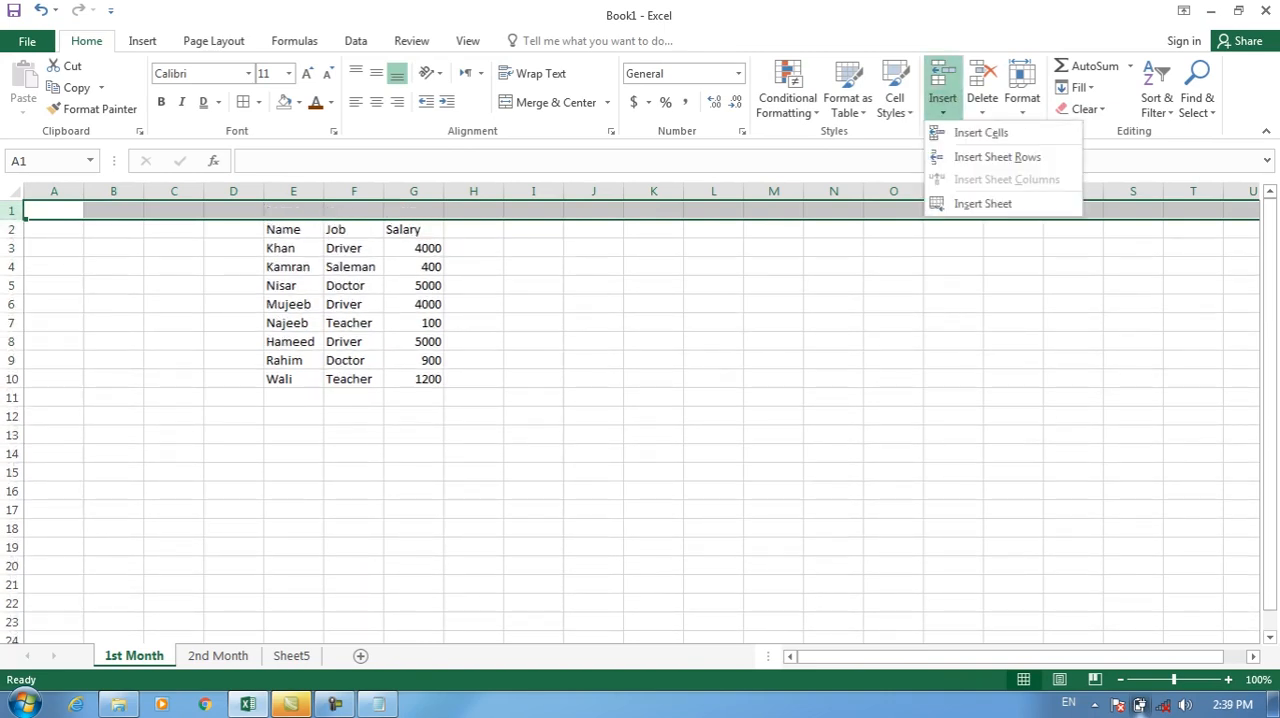
left_click(997, 157)
left_click(942, 105)
left_click(997, 157)
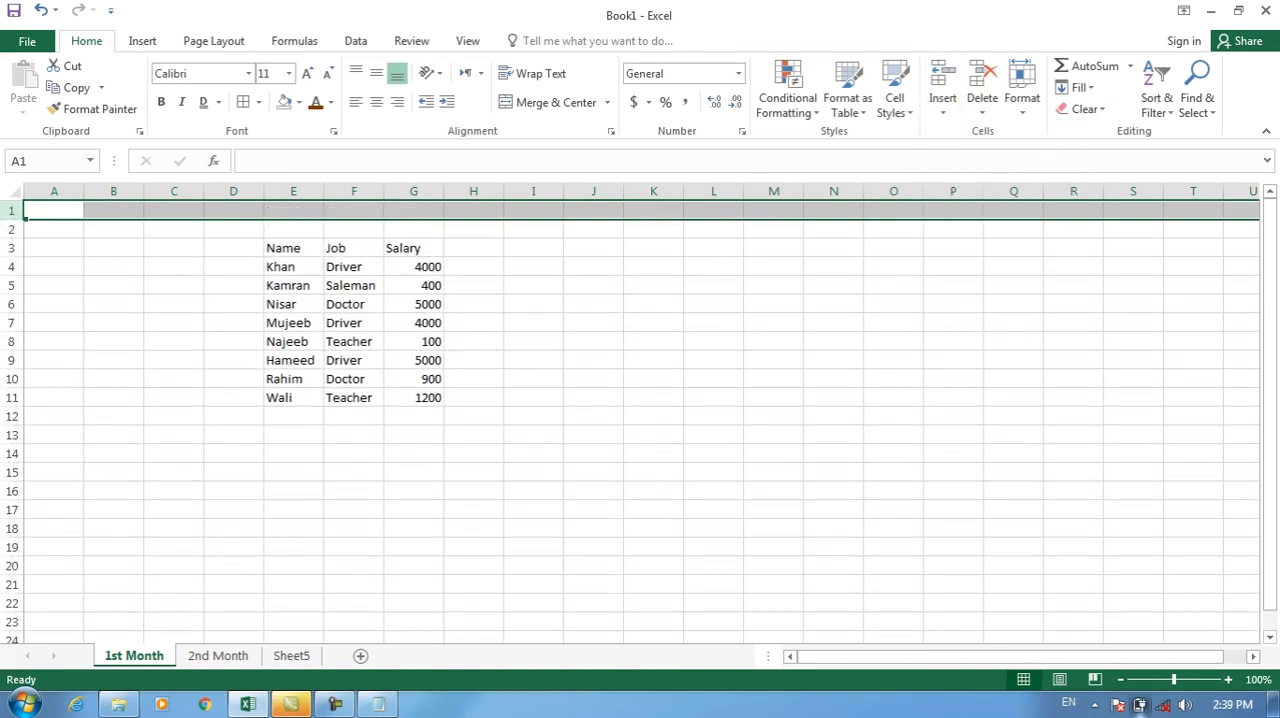
left_click(474, 304)
Try Merge & Center on A1:K3 with the text "Teacher", and undo both the text and the merge.
left_click_drag(54, 211, 653, 248)
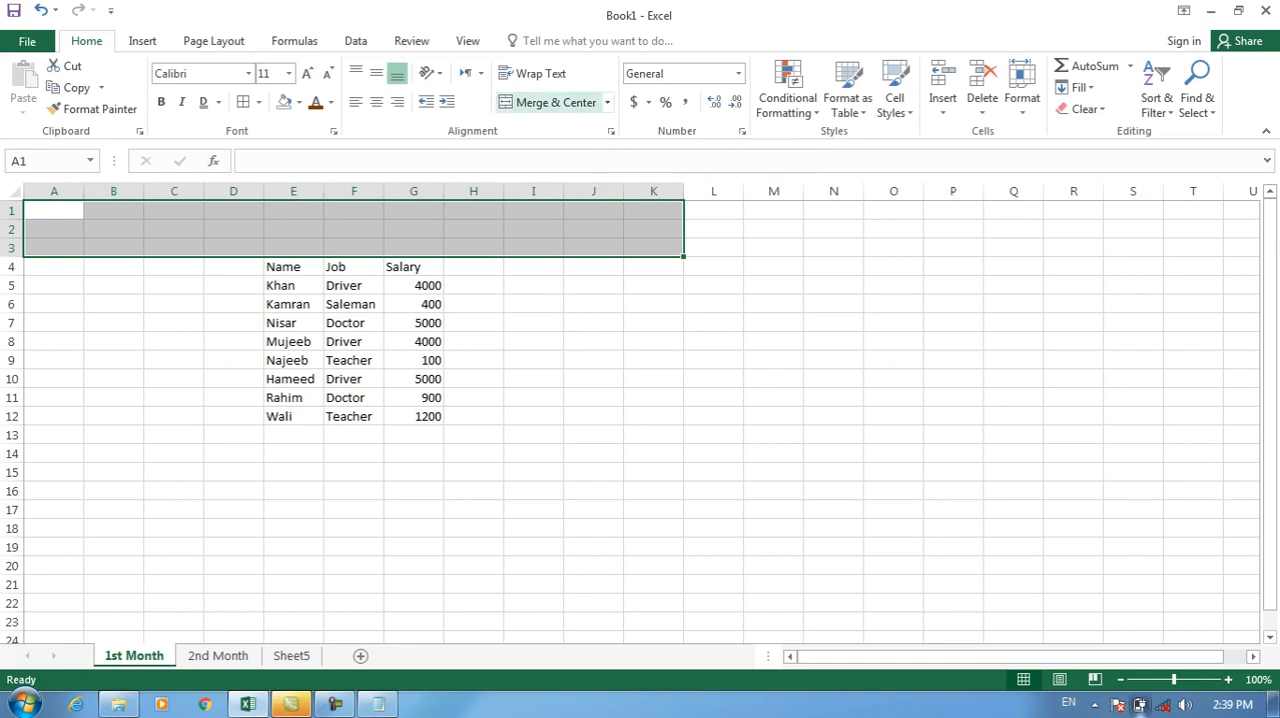
left_click(606, 102)
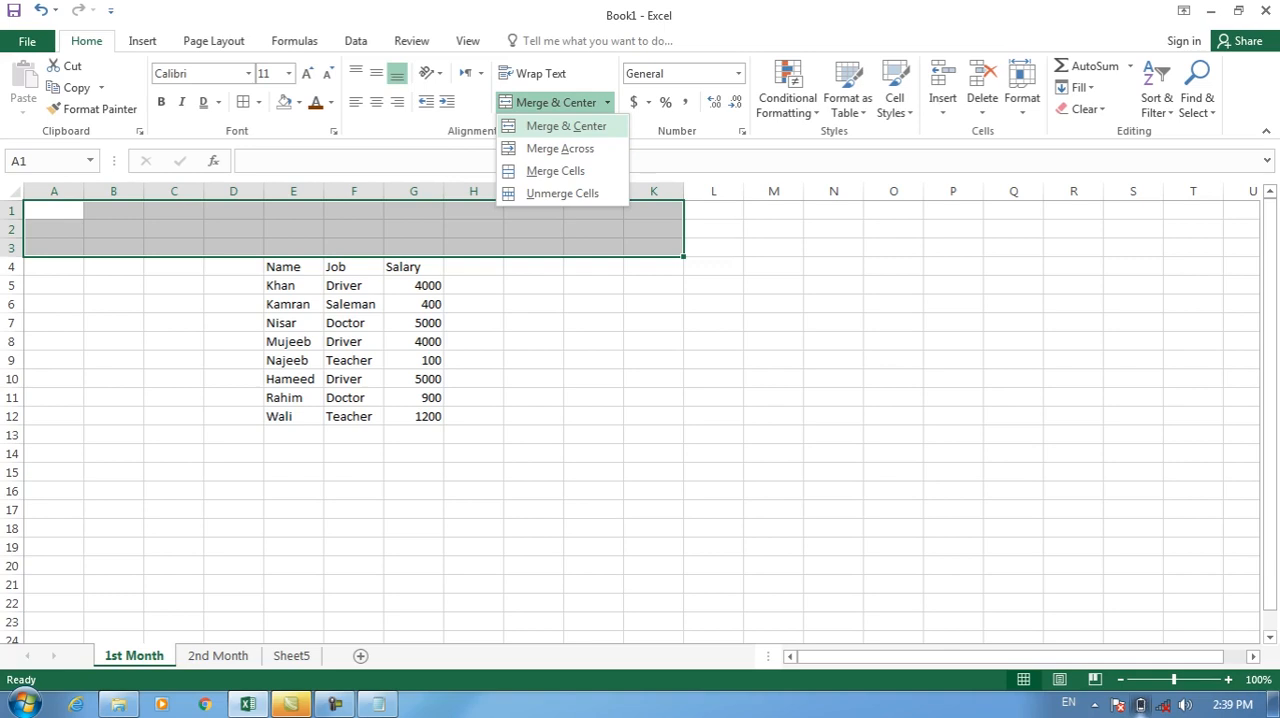
left_click(566, 126)
type("Teacher")
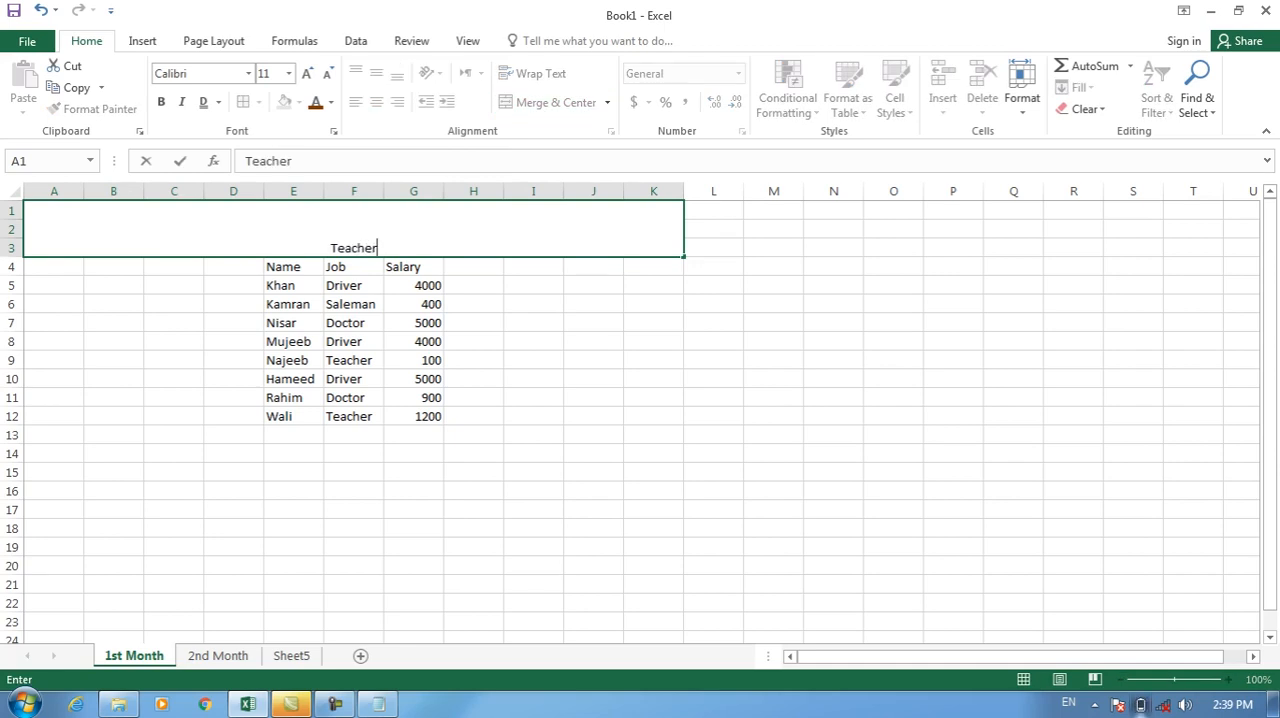
key("ctrl+z")
key("ctrl+y")
left_click(534, 303)
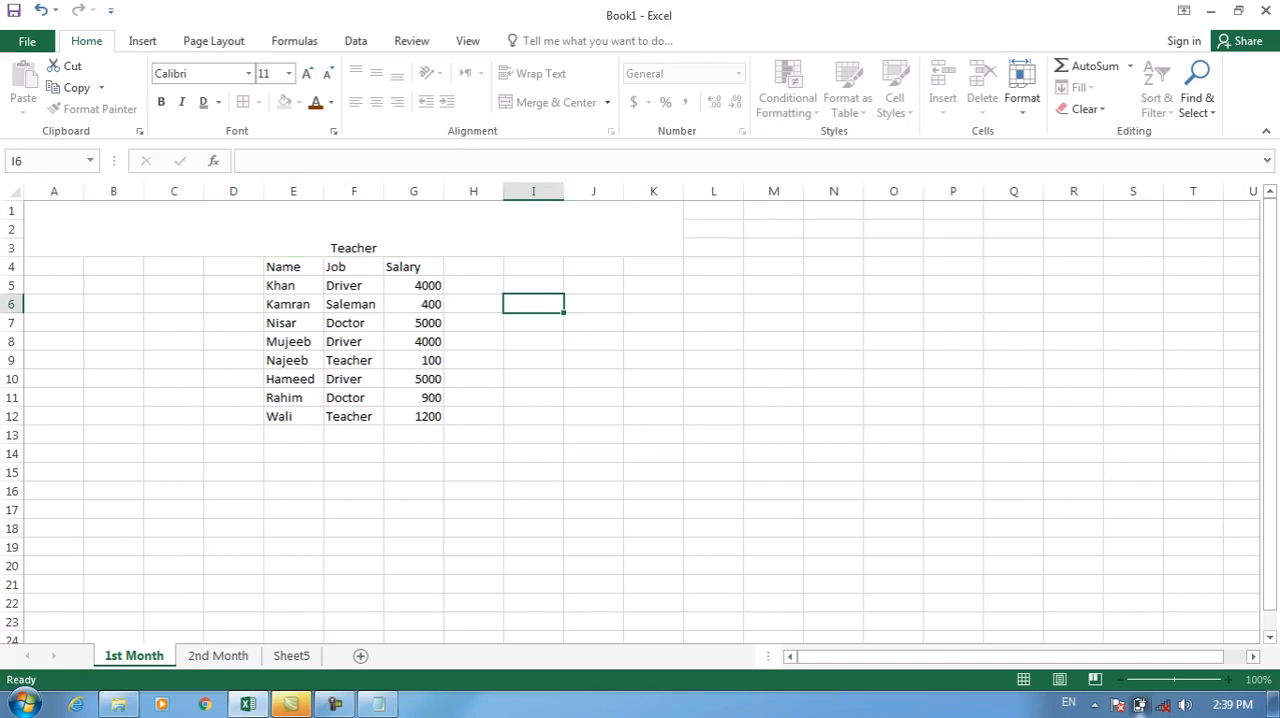
key("ctrl+z")
key("ctrl+z")
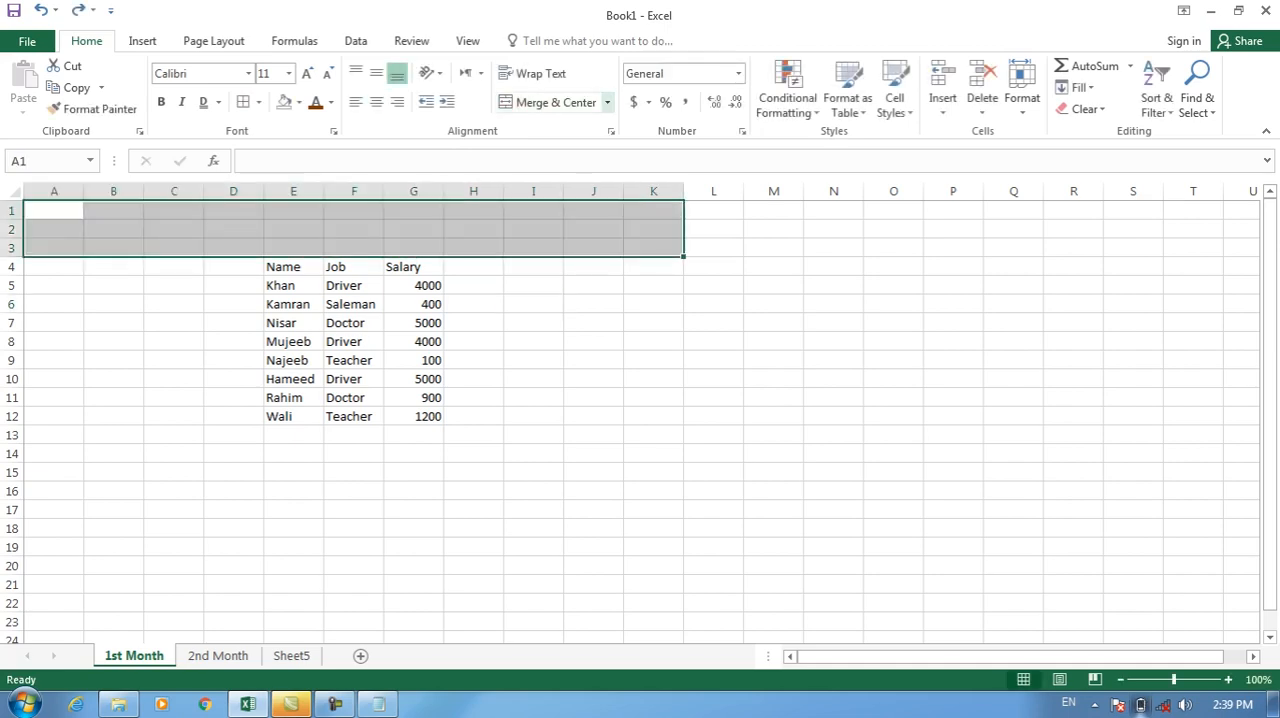
Enter the labels Name, Job and Salary in cells I1, I2 and I3.
left_click(607, 102)
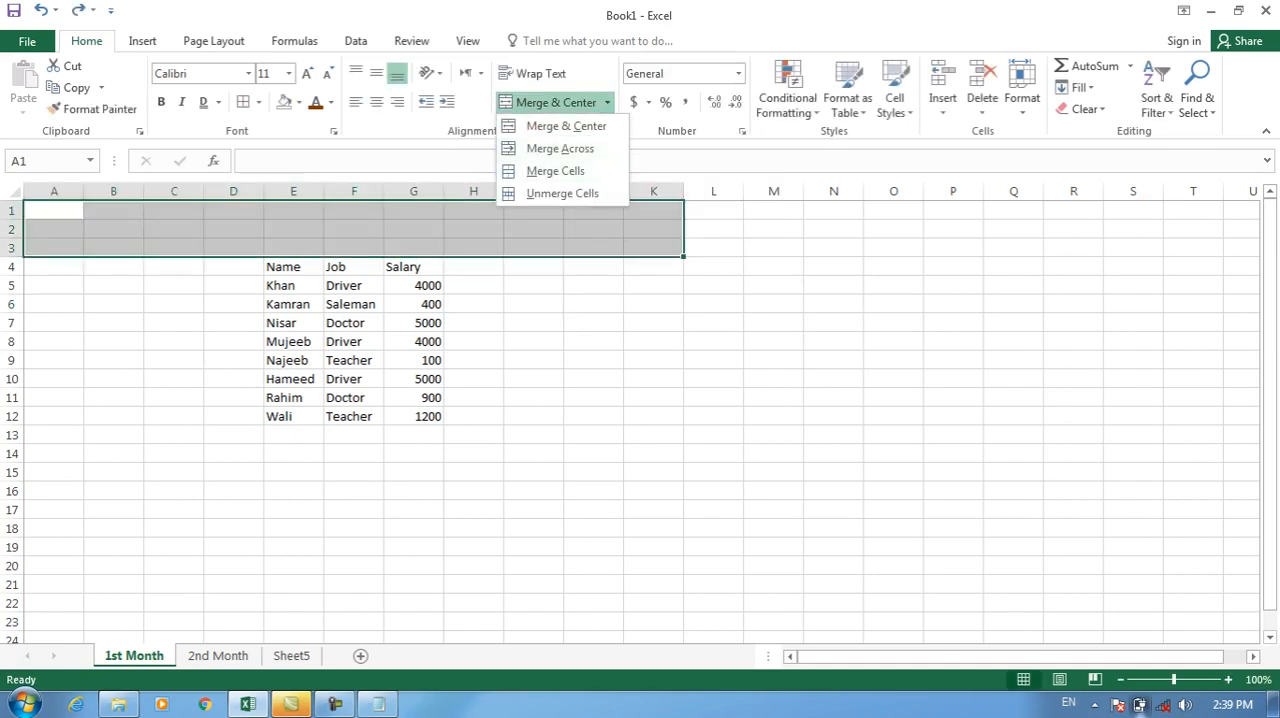
left_click(534, 322)
left_click(534, 322)
key("Up")
key("Up")
key("Up")
key("Up")
key("Up")
key("Up")
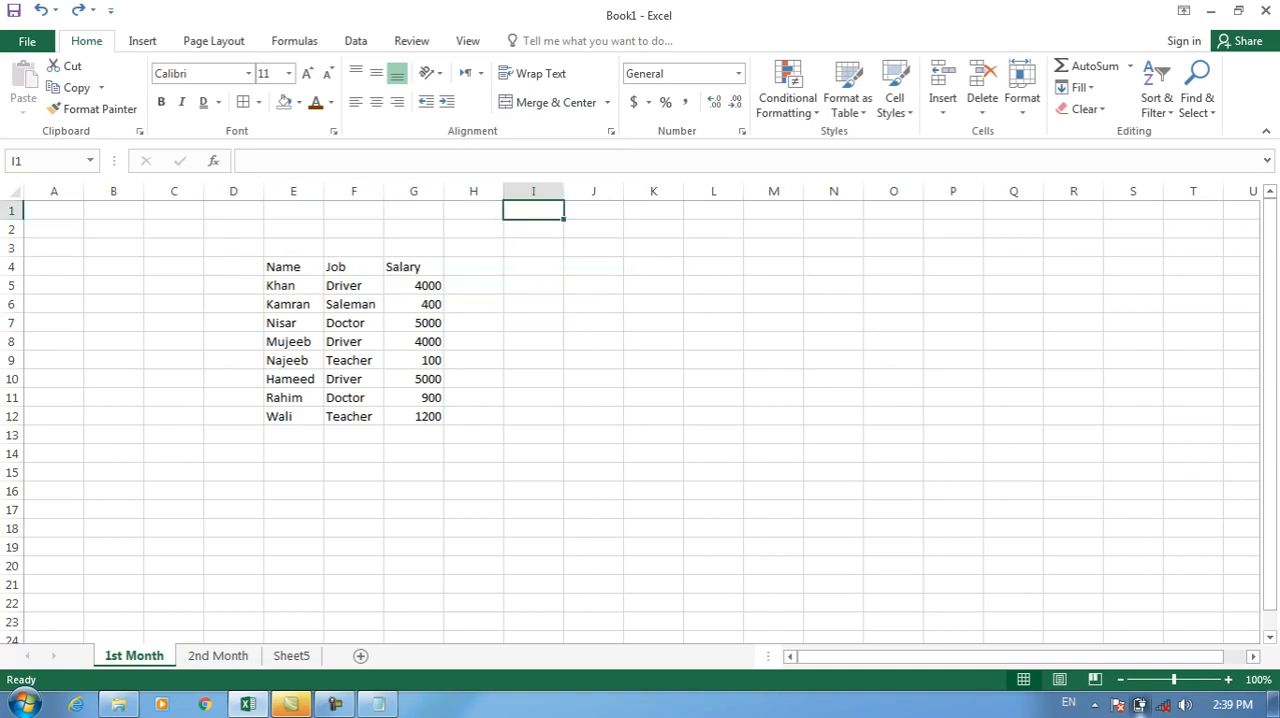
type("Name")
key("Return")
type("Job")
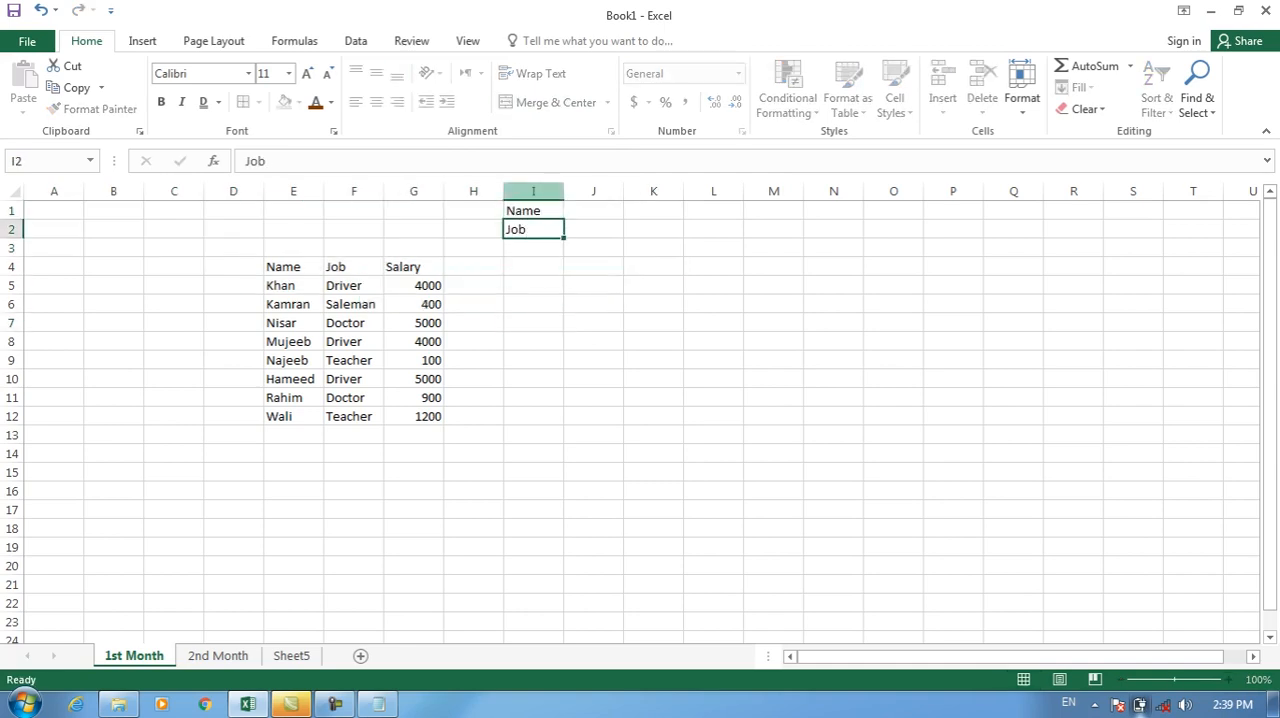
key("Return")
type("Salary")
key("Return")
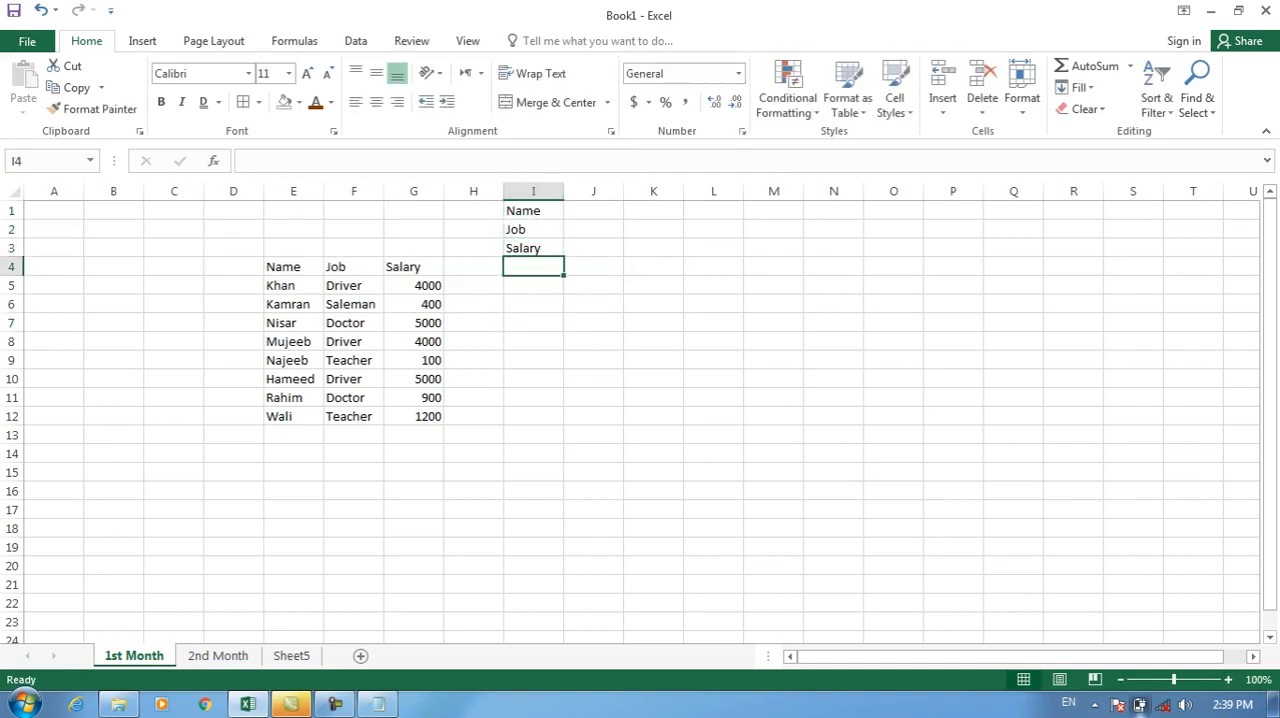
Try Merge Across on J1:N3 beside the labels, check each merged row, and undo the merge.
left_click_drag(593, 211, 833, 248)
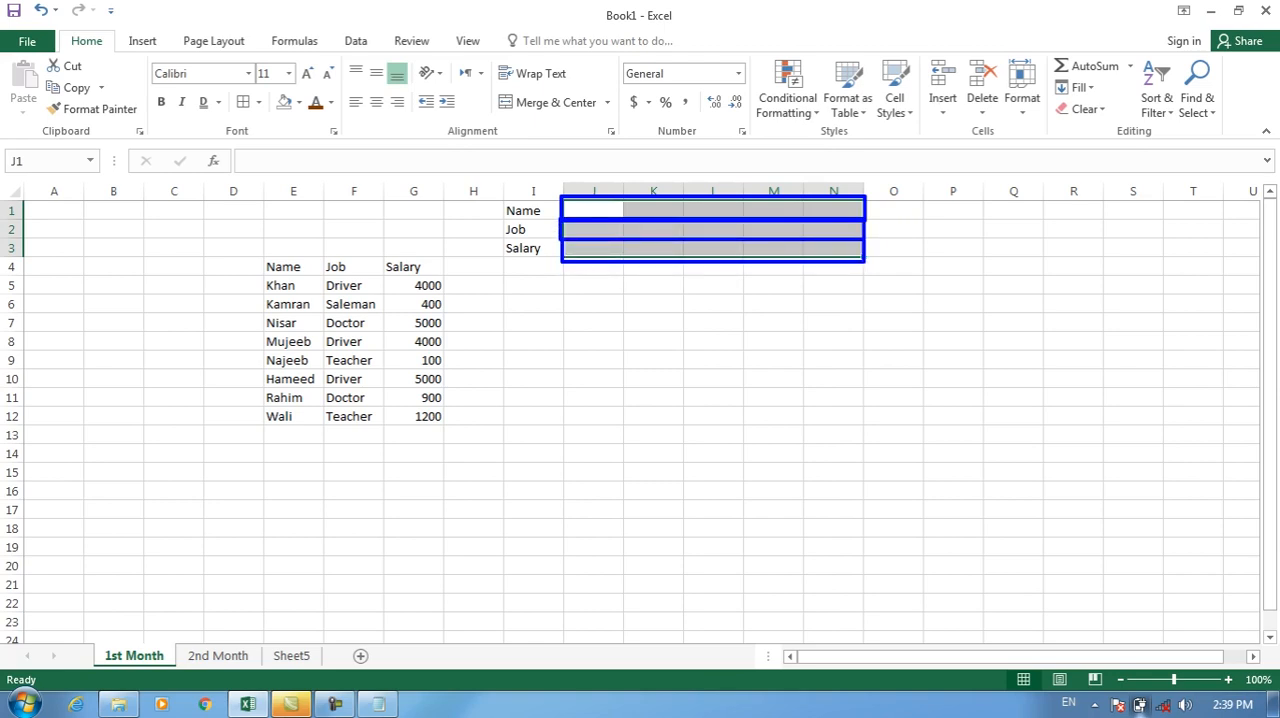
key("Escape")
mouse_move(594, 211)
left_mouse_down()
mouse_move(893, 250)
mouse_move(833, 250)
left_mouse_up()
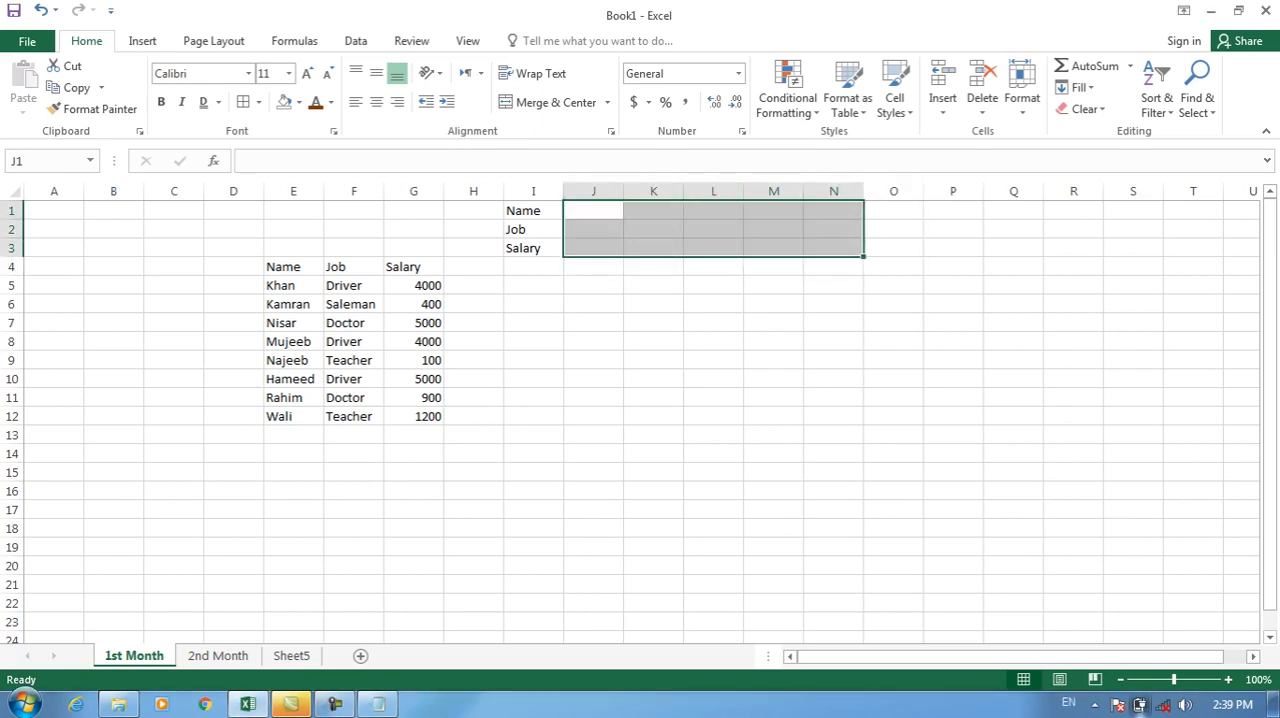
left_click(606, 102)
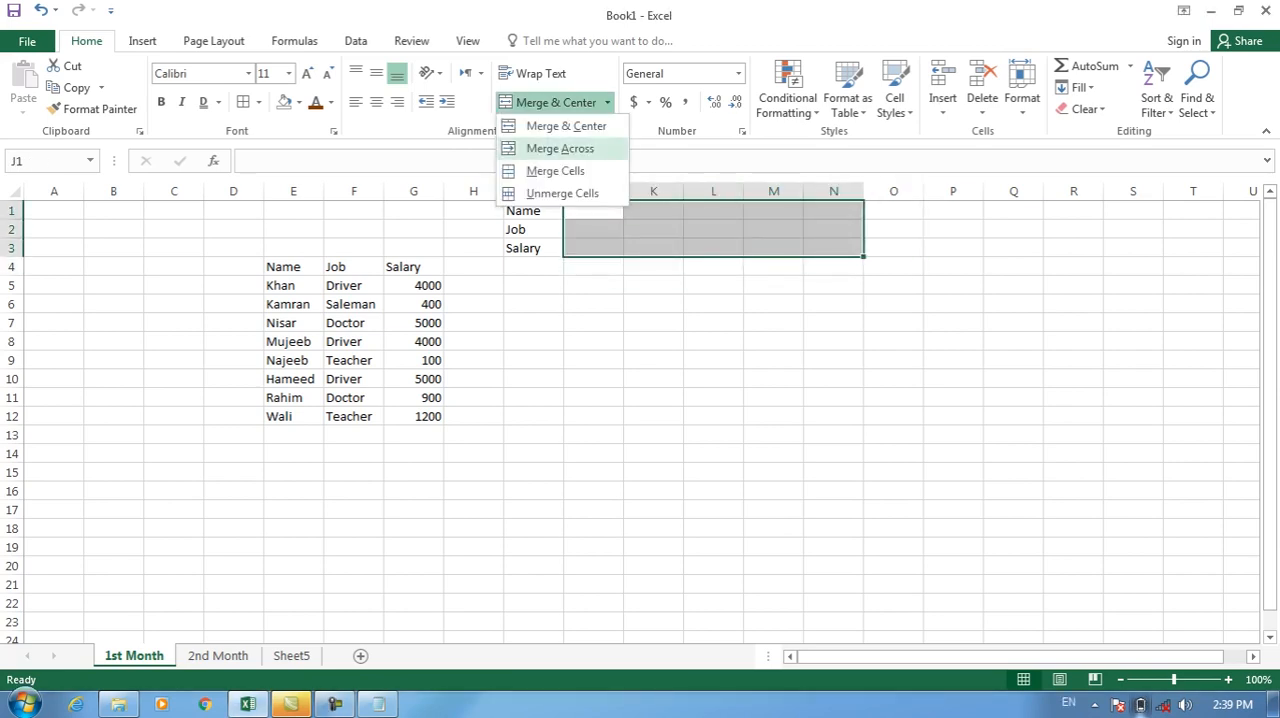
left_click(560, 148)
left_click(660, 211)
left_click(660, 230)
left_click(660, 248)
left_click(656, 211)
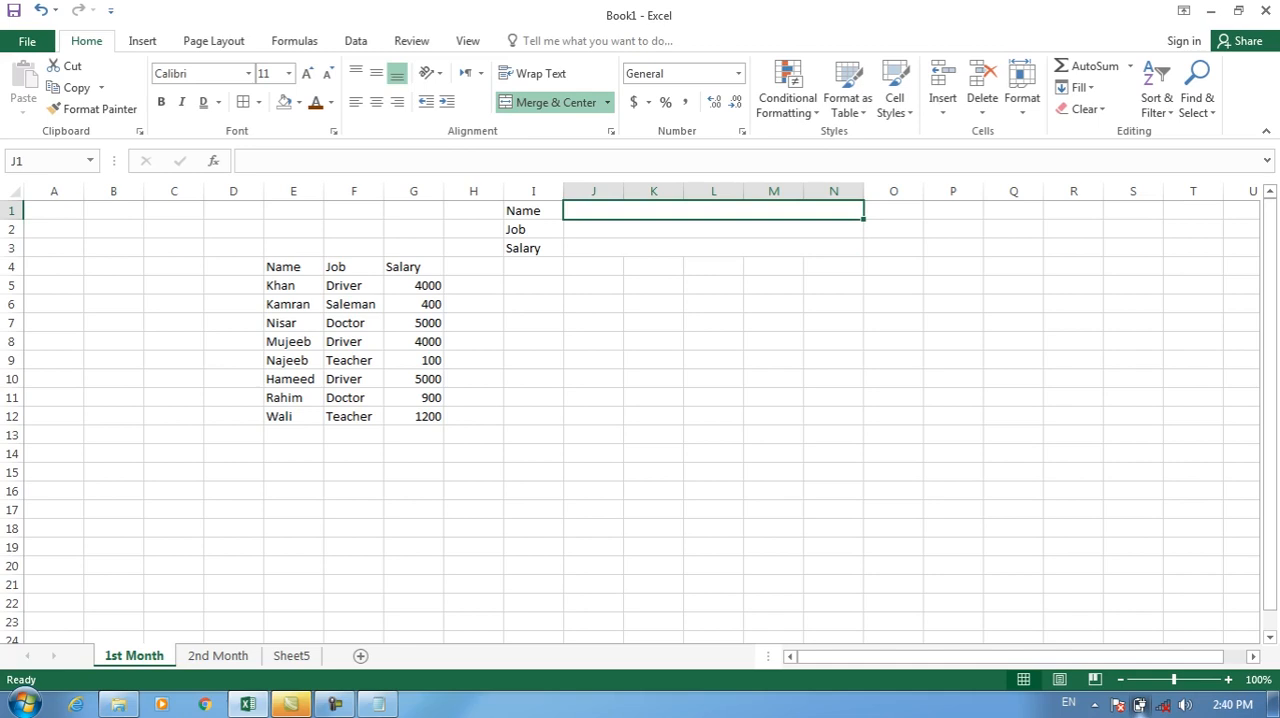
key("ctrl+z")
Merge A1:H3 into one cell without centering and enter "Teacher" in it.
left_click(607, 102)
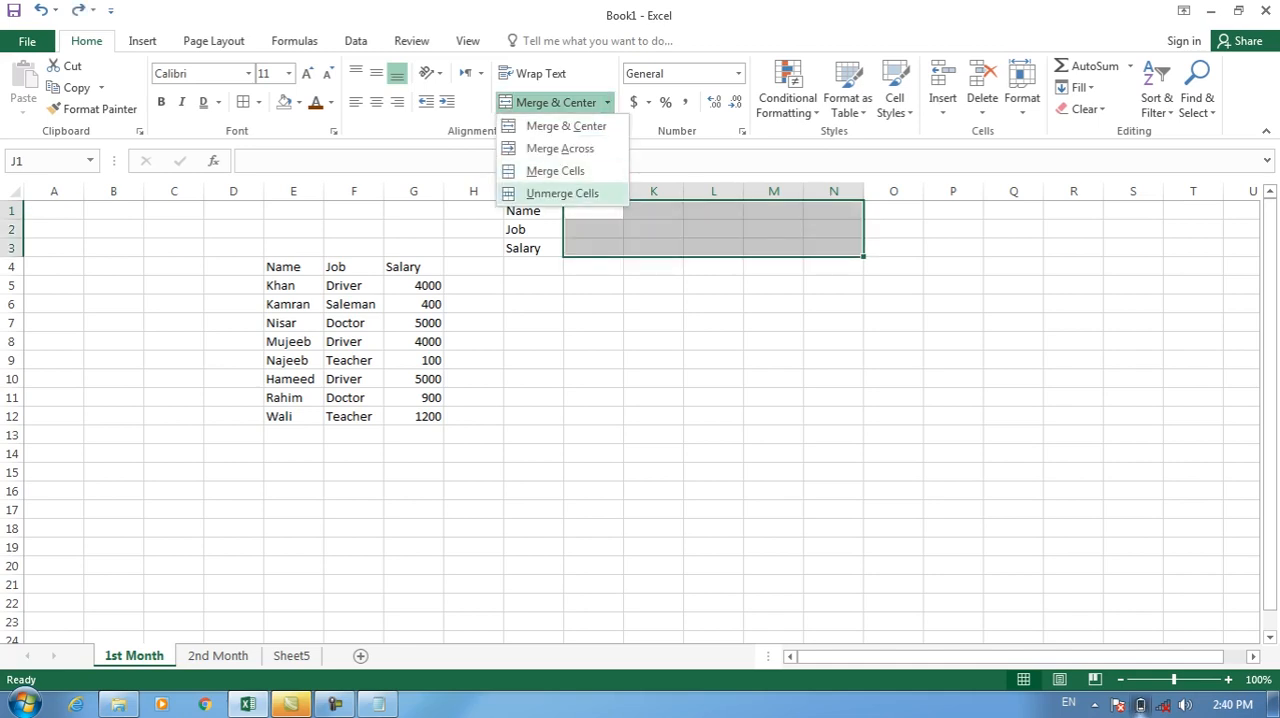
key("Escape")
left_click_drag(54, 211, 473, 248)
left_click(607, 102)
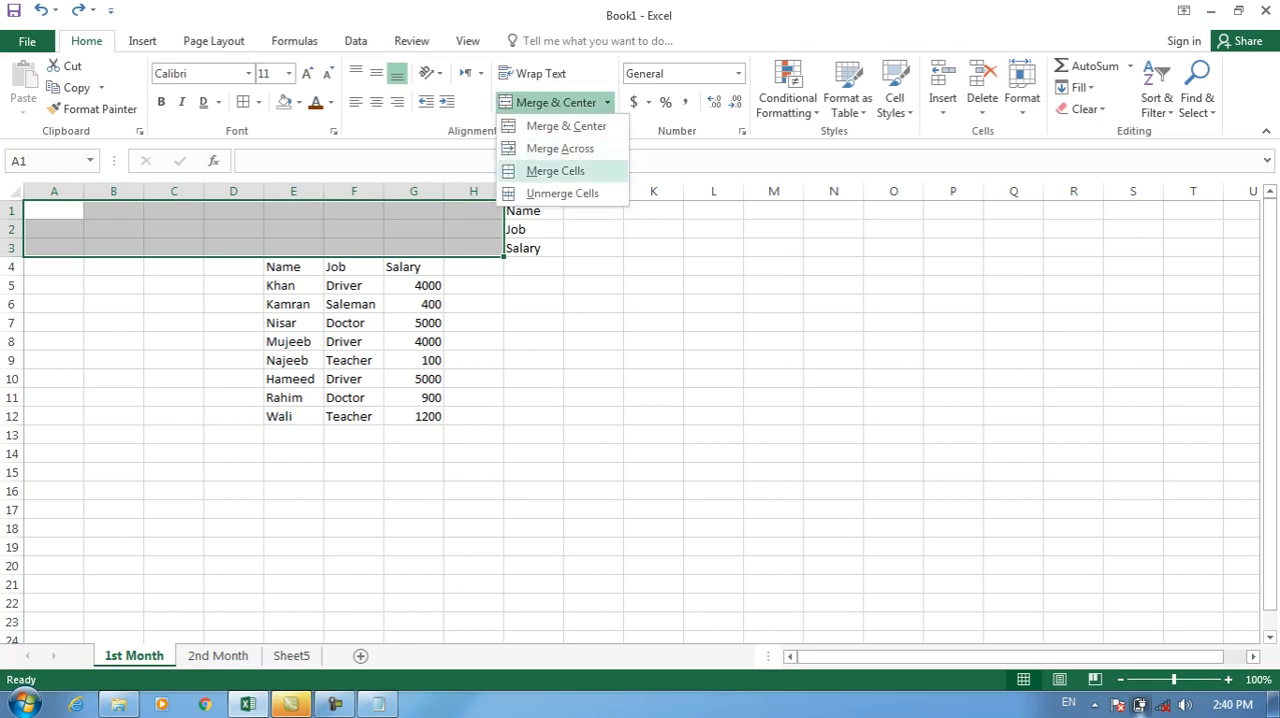
left_click(555, 171)
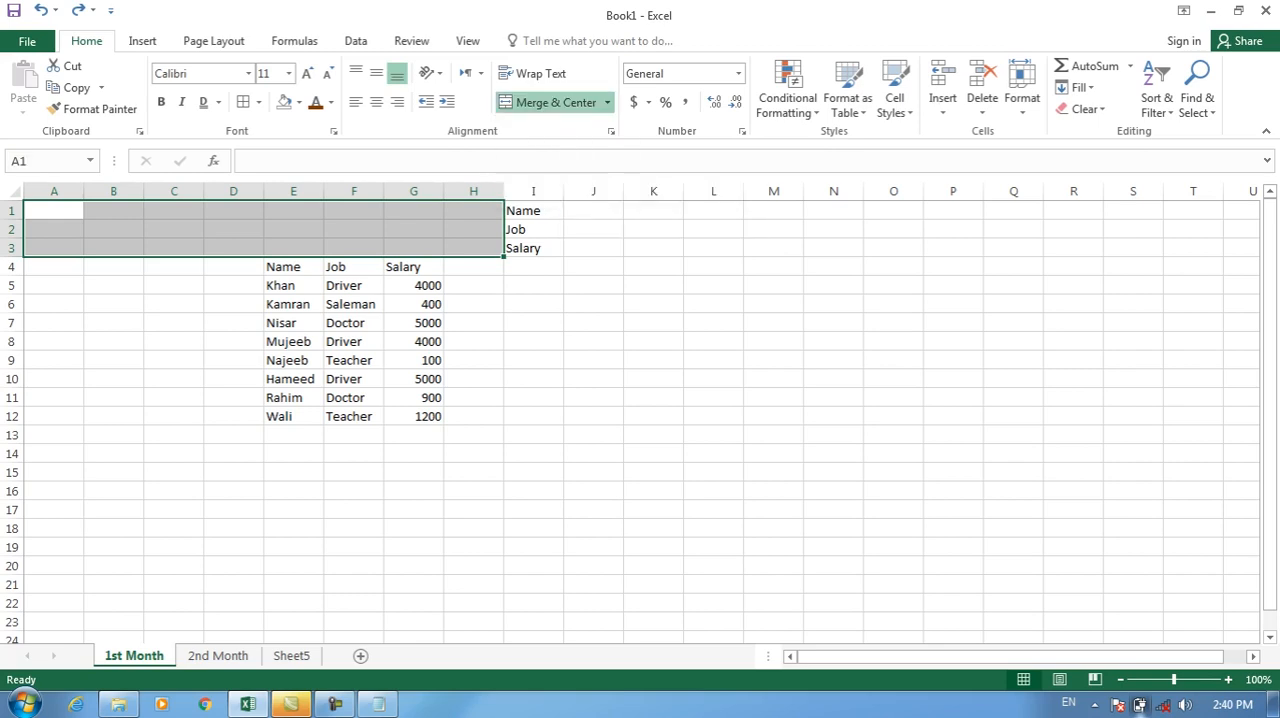
type("Teacher")
key("Return")
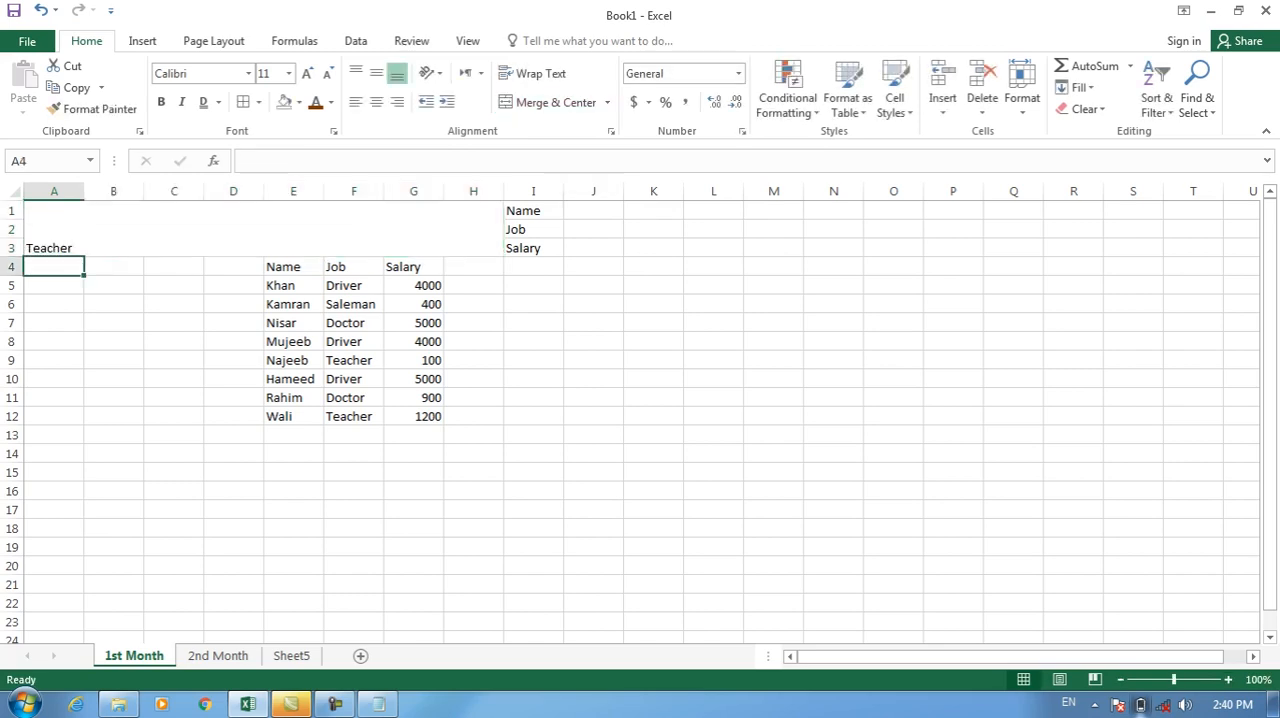
Undo the "Teacher" entry, unmerge A1:H3, and show the merge options again.
key("ctrl+z")
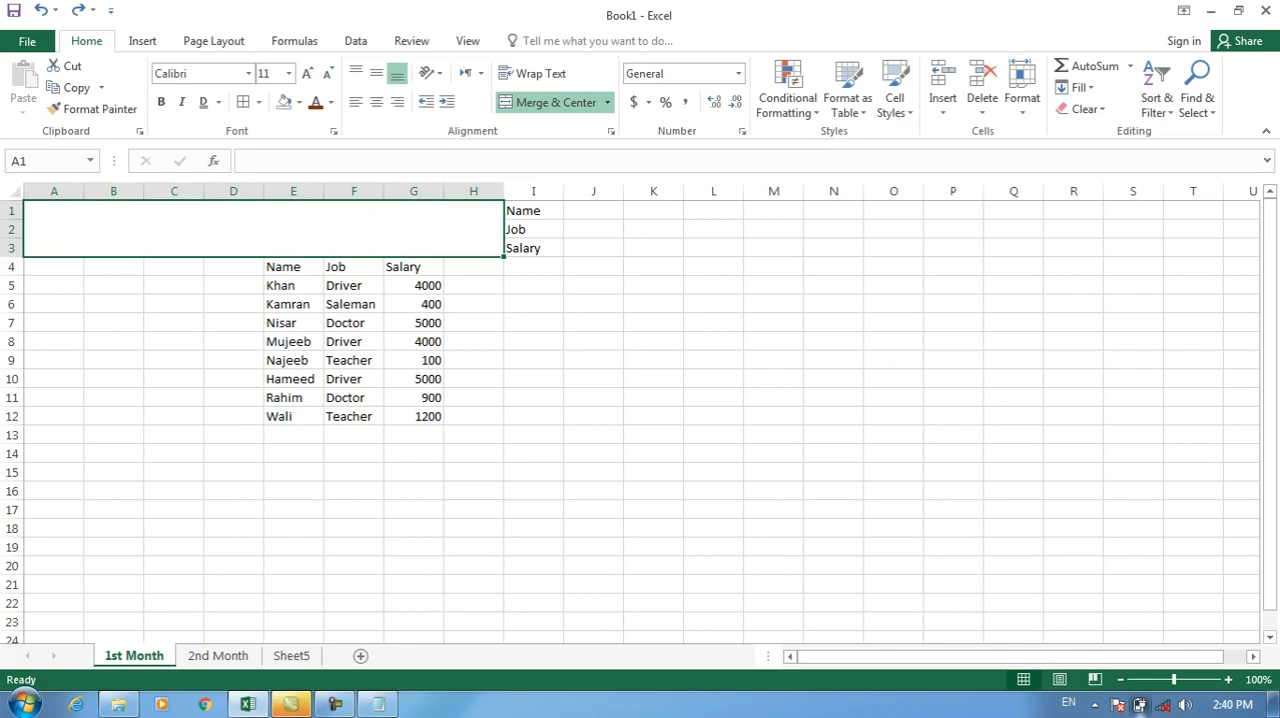
left_click(607, 102)
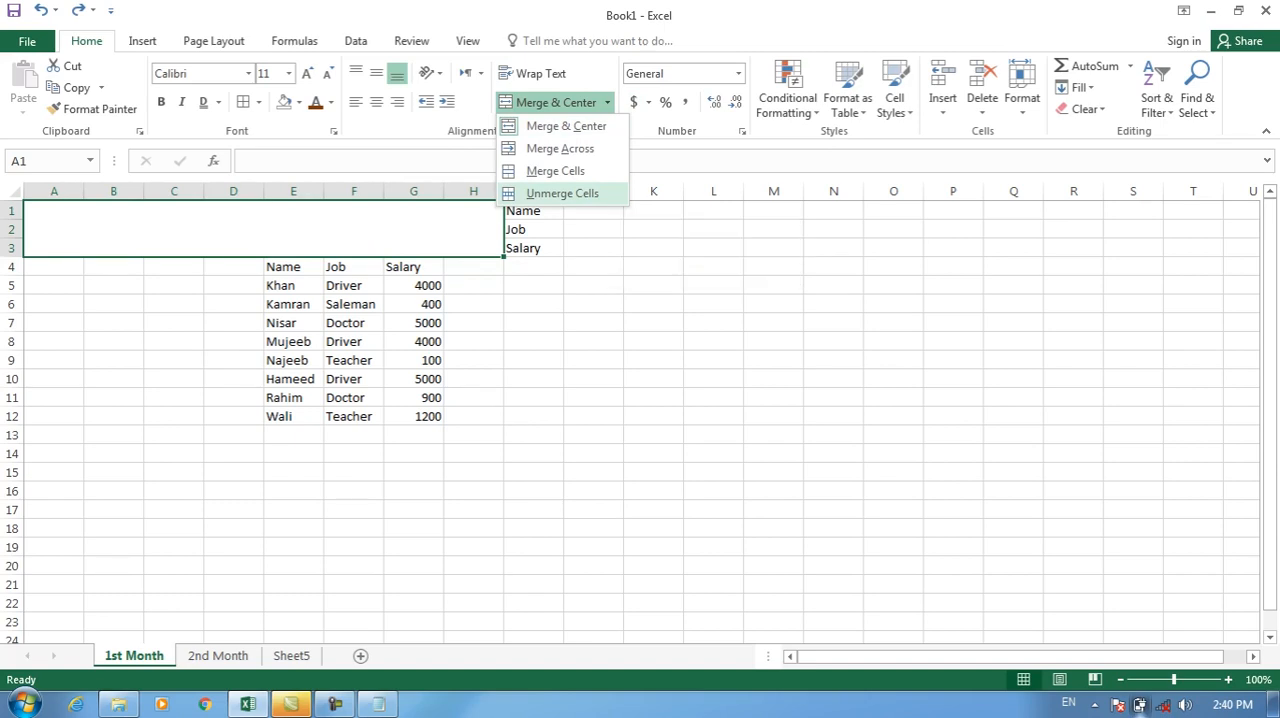
left_click(562, 193)
left_click(606, 102)
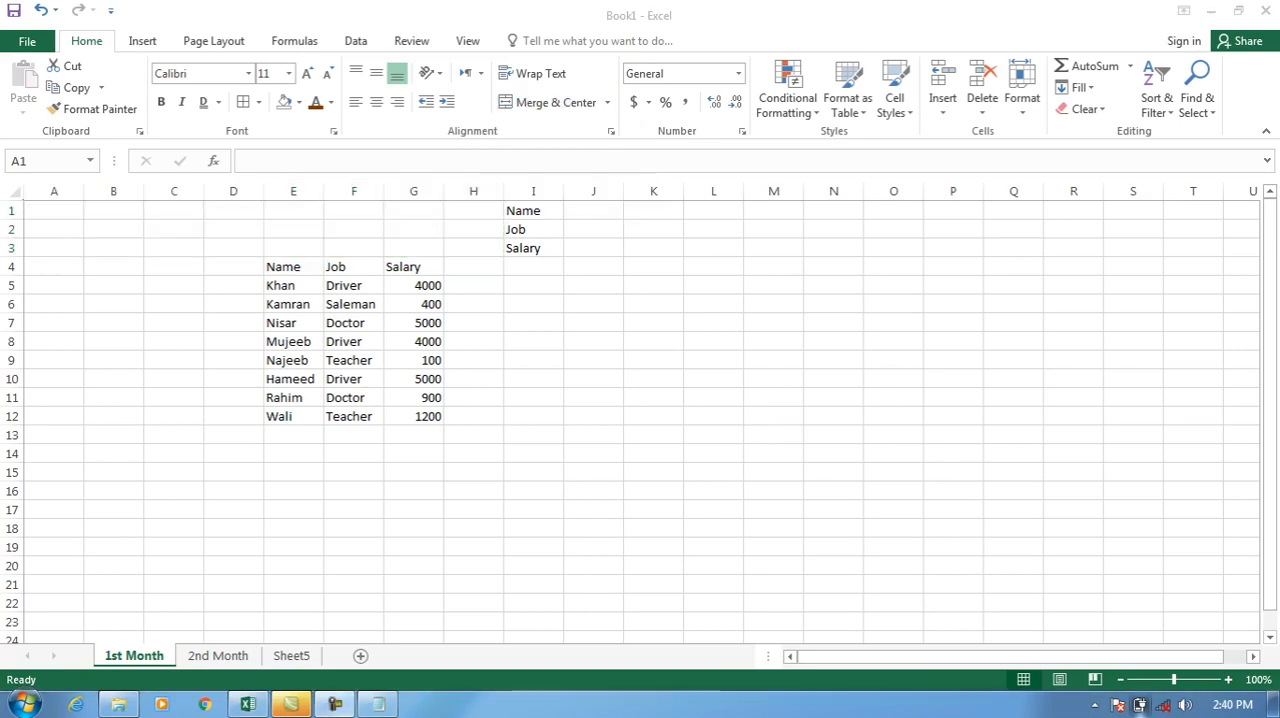
mouse_move(54, 210)
left_mouse_down()
mouse_move(473, 229)
mouse_move(293, 229)
mouse_move(413, 248)
mouse_move(773, 248)
left_mouse_up()
key("ctrl+c")
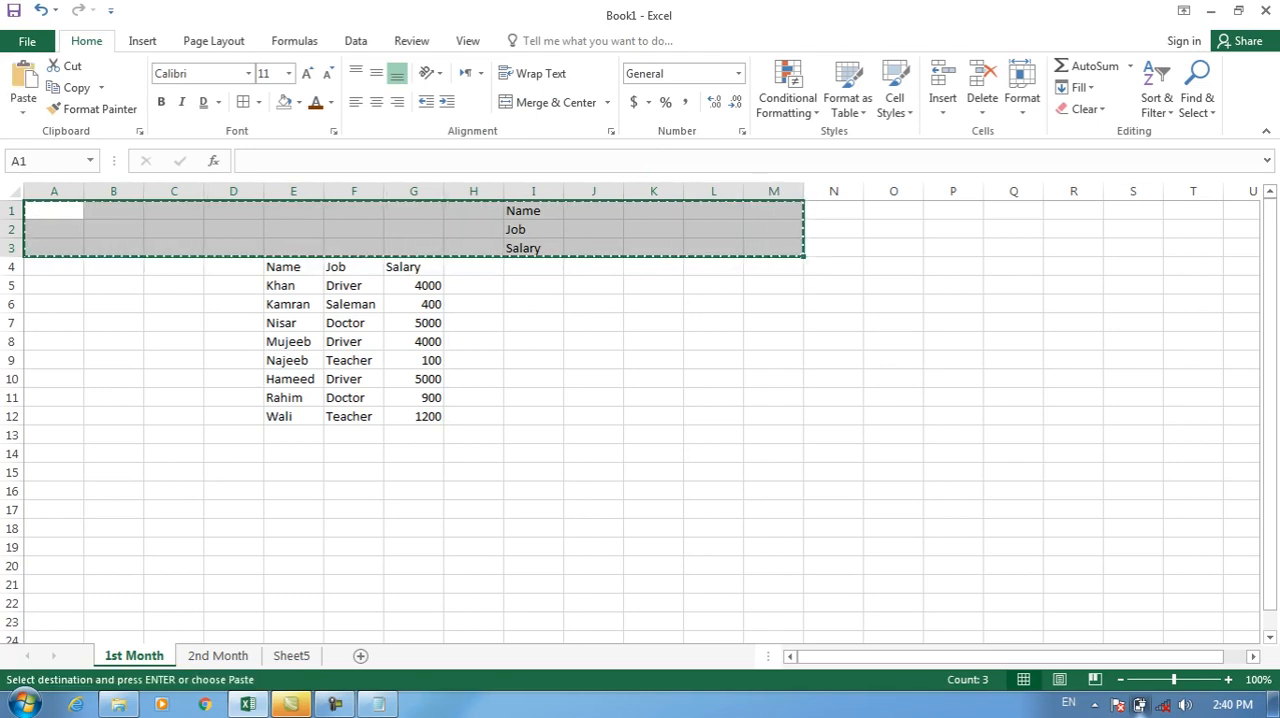
left_click_drag(54, 210, 533, 248)
key("ctrl+c")
key("shift+Up")
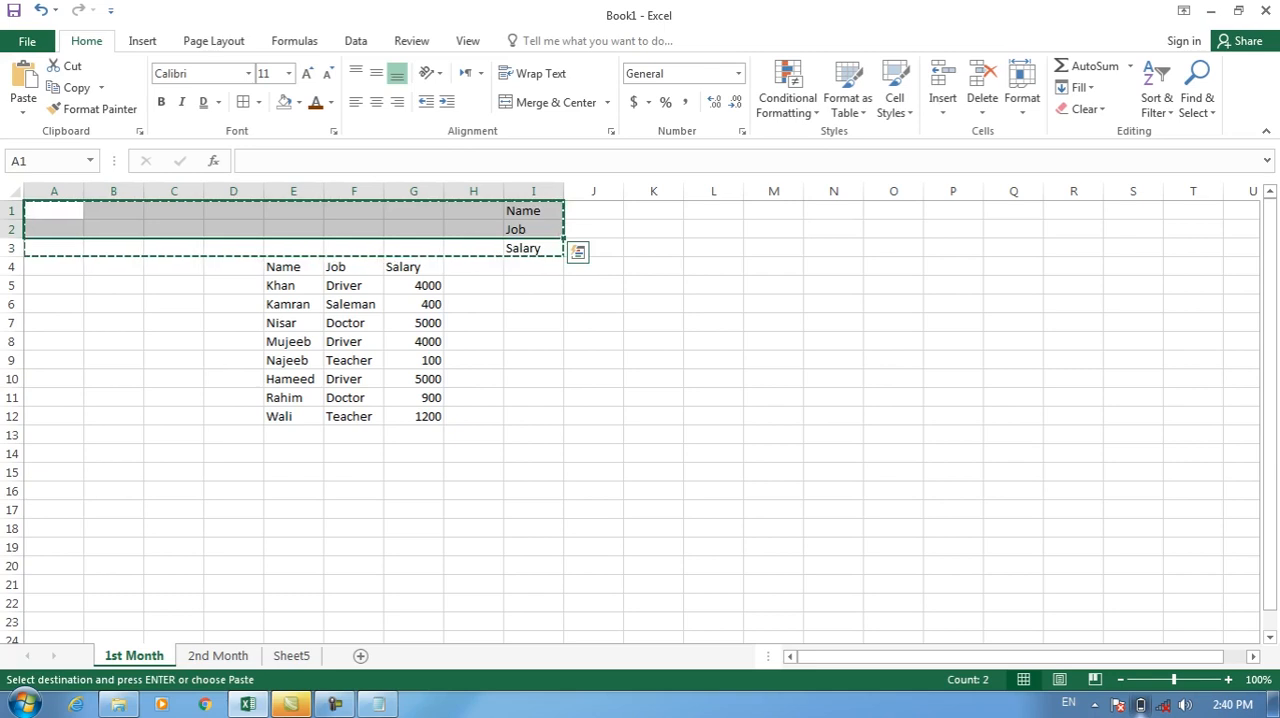
key("shift+Down")
left_click(773, 286, "shift")
left_click(653, 323, "shift")
left_click(593, 229, "shift")
left_click(533, 286, "shift")
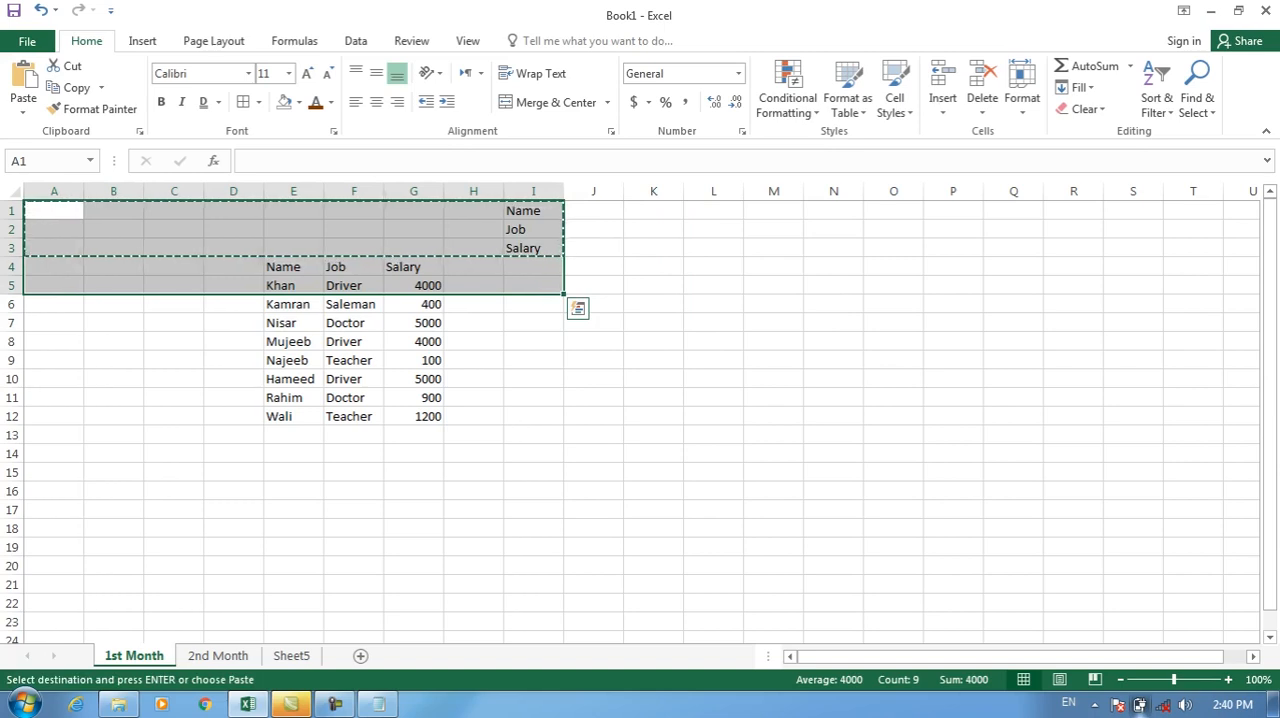
Enter the filler text "QWDFSzgjb l,;." in cell A1.
type("QWDFSzgjb l,;.")
left_click_drag(510, 295, 510, 332)
left_click(686, 405)
left_click(533, 286)
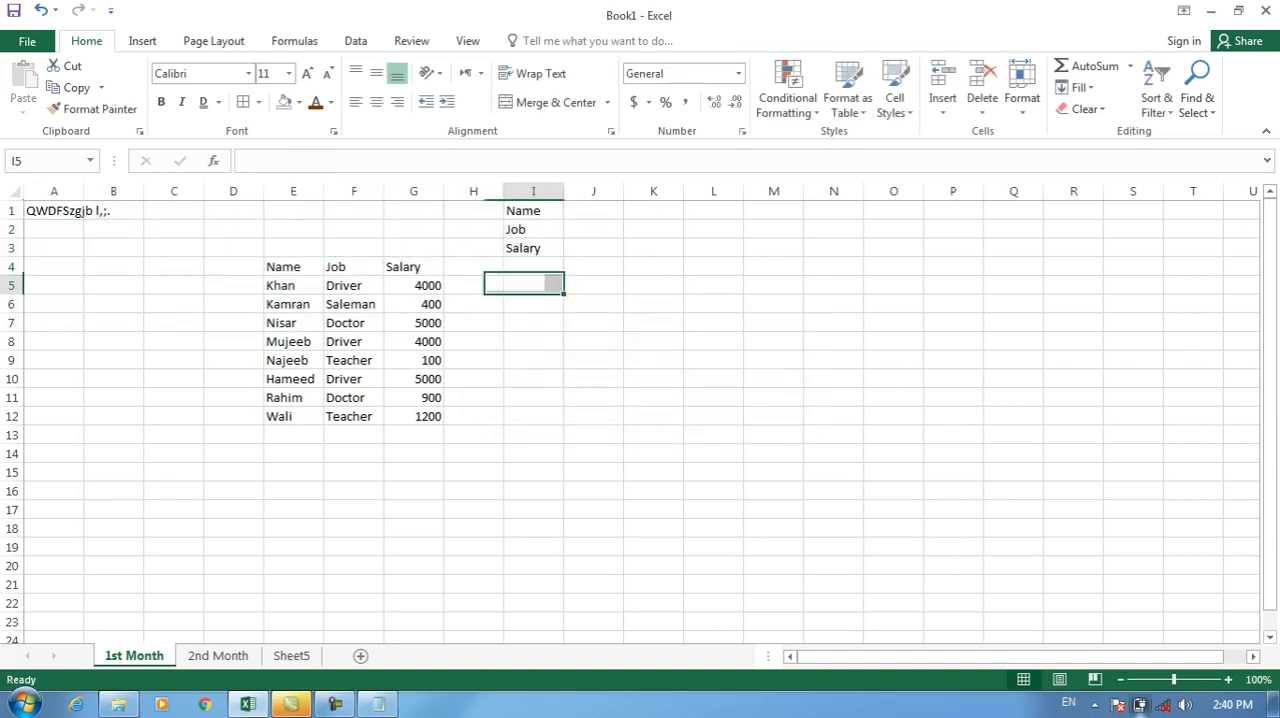
Clear the contents of A1:I3 and apply Merge & Center to the range.
left_click_drag(54, 210, 533, 248)
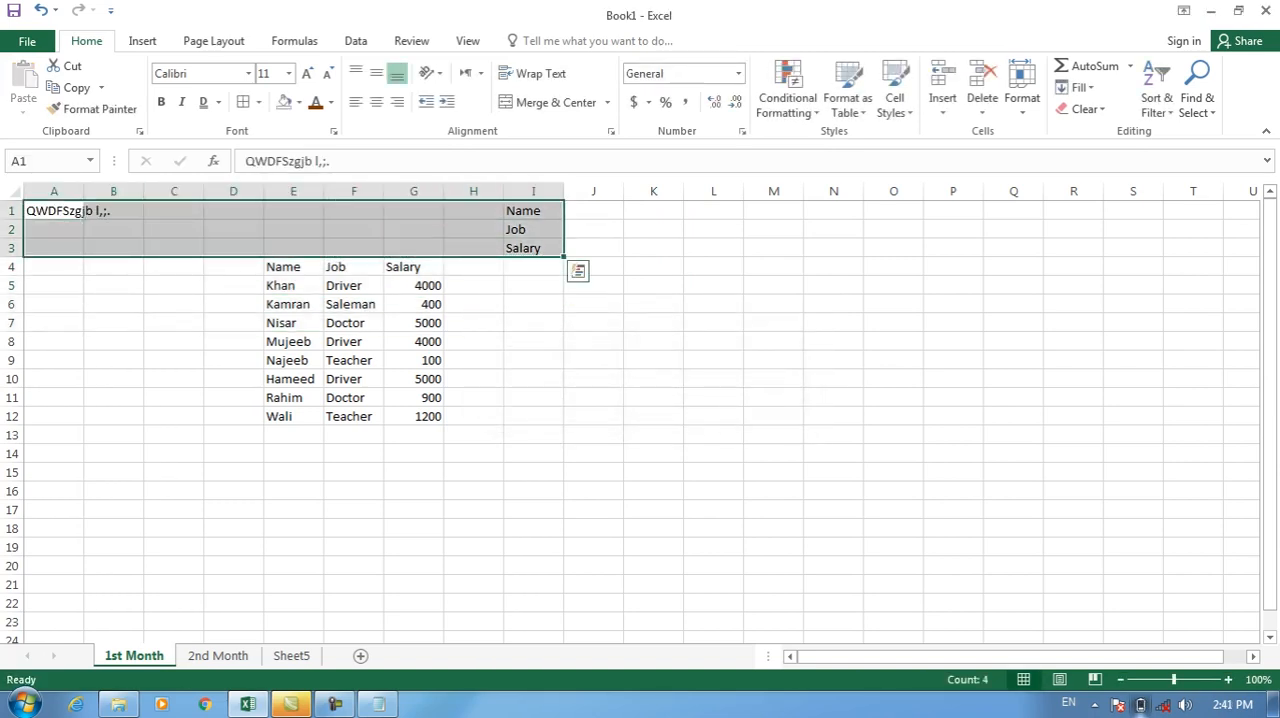
key("Delete")
left_click(607, 102)
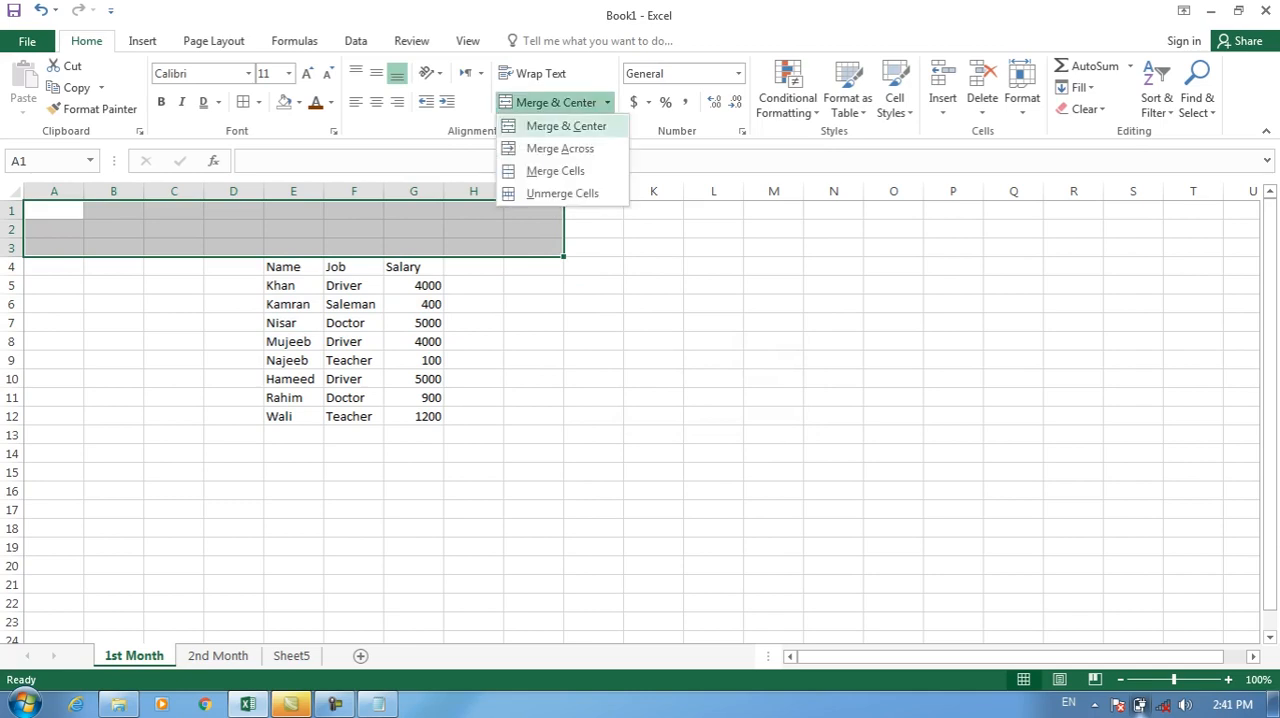
left_click(563, 126)
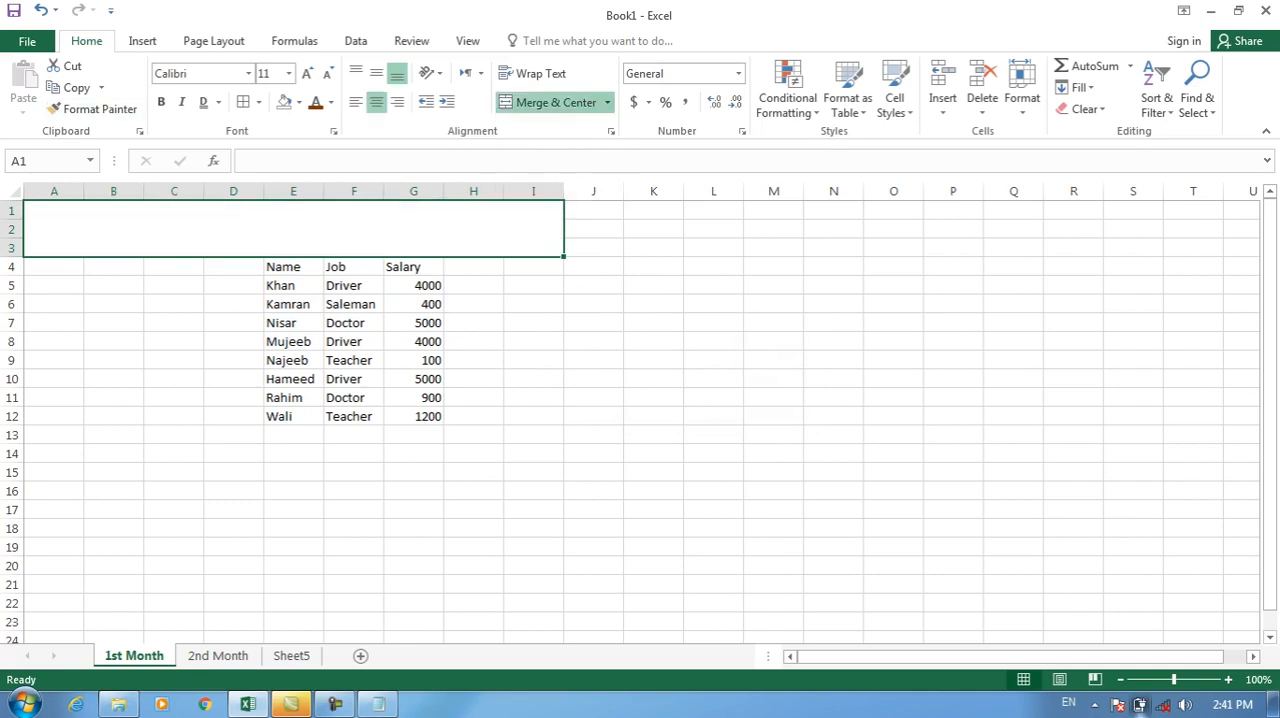
Enter the title "EMPLOYE RECORDS" in the merged cell above the table.
type("EMP")
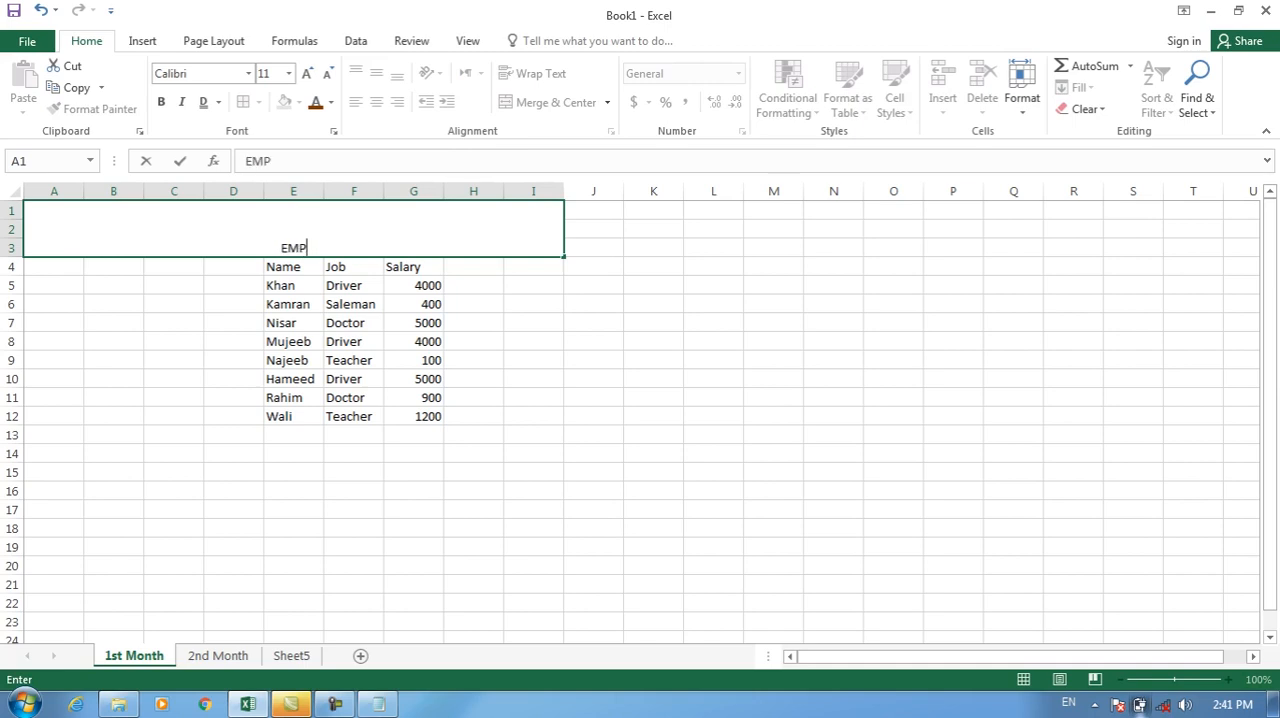
type("LOYE rECOR")
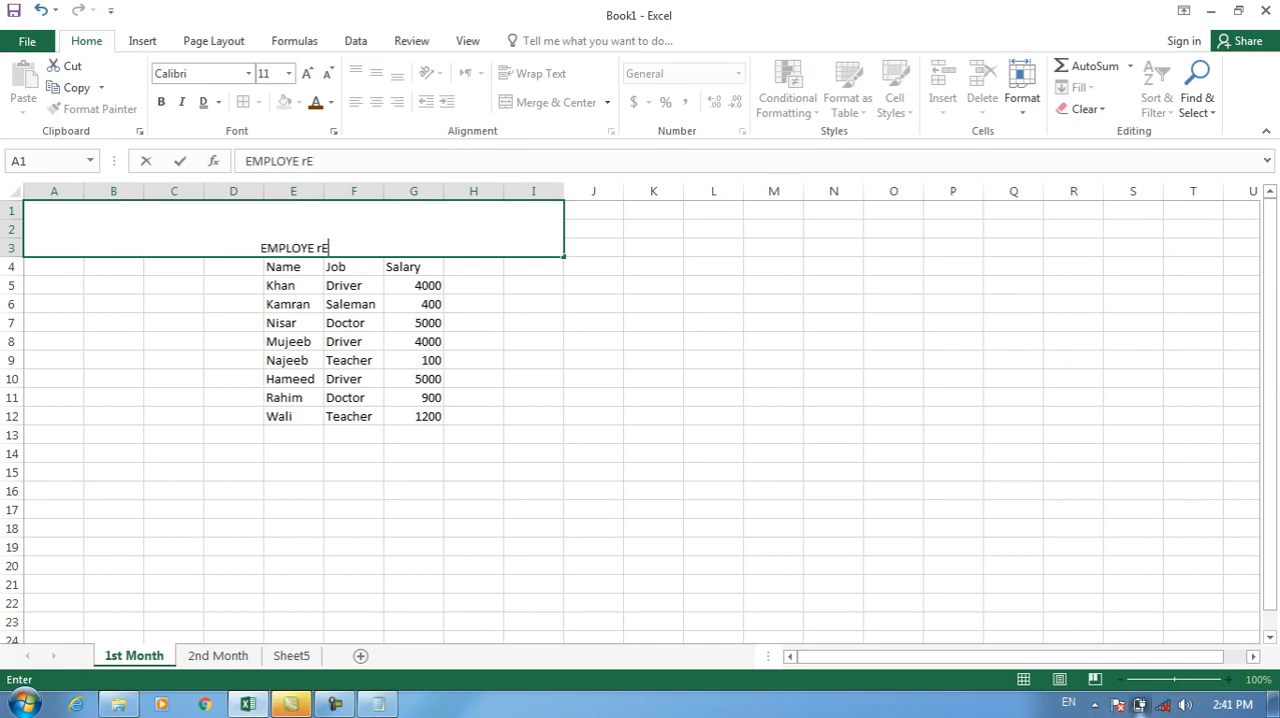
key("BackSpace")
key("BackSpace")
key("BackSpace")
key("BackSpace")
key("BackSpace")
type("RECORDS")
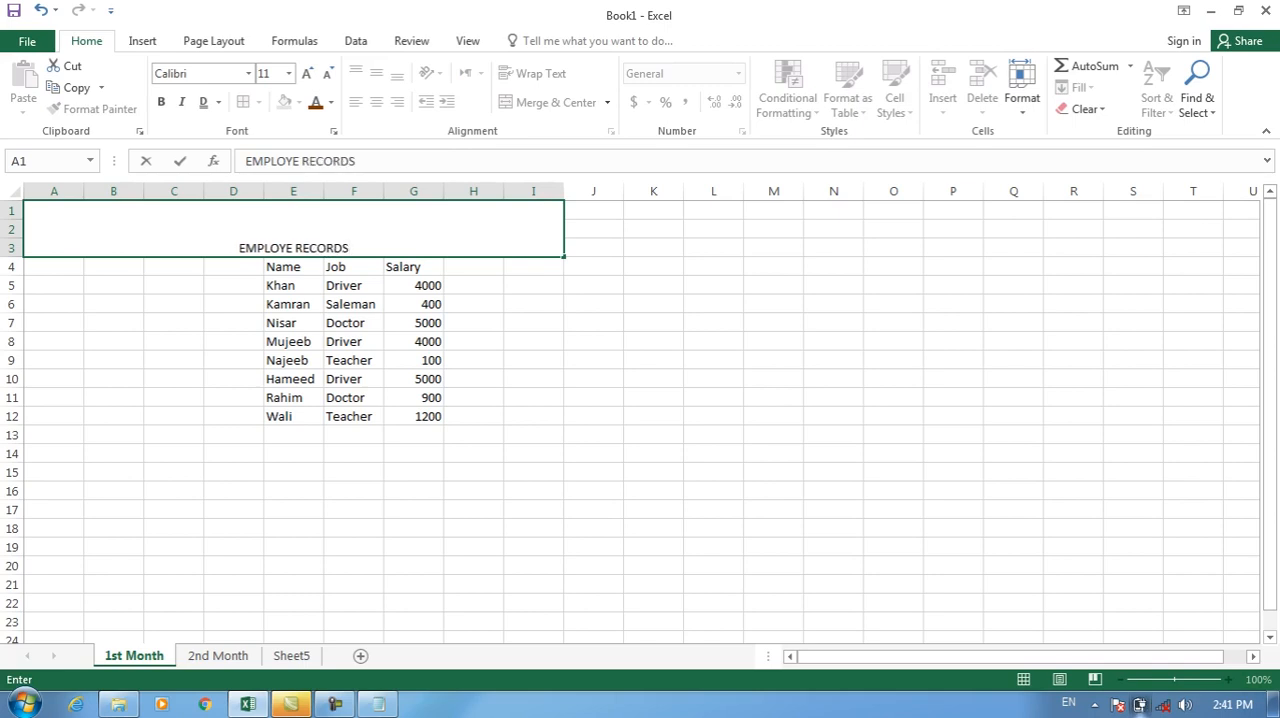
left_click(474, 286)
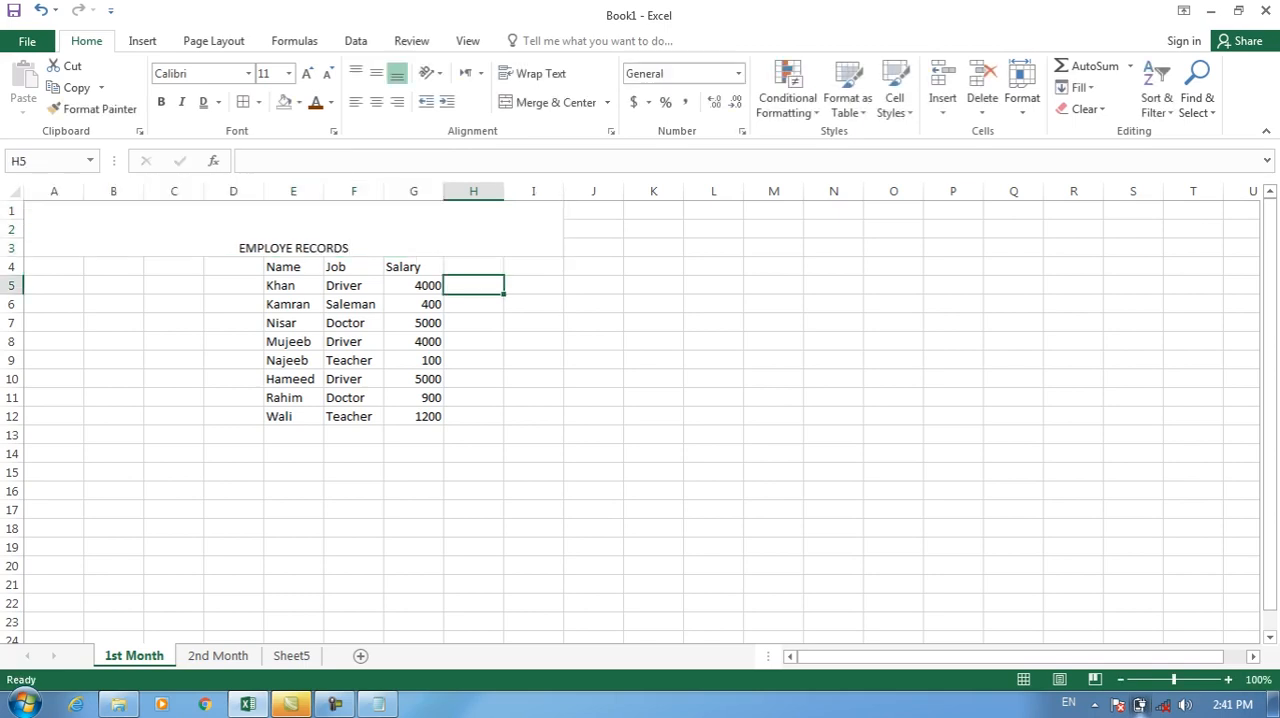
Try left, center and right alignment on the title in the merged cell A1:I3, ending with it centered horizontally.
left_click(294, 229)
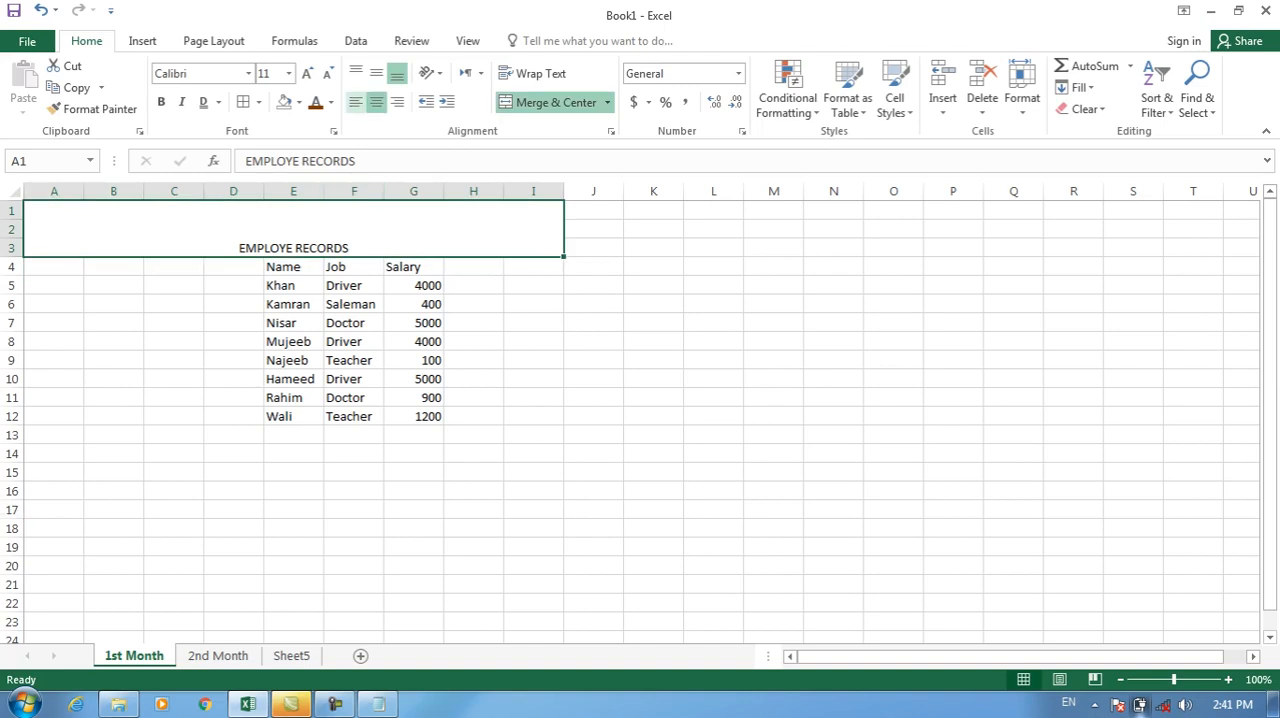
left_click(355, 102)
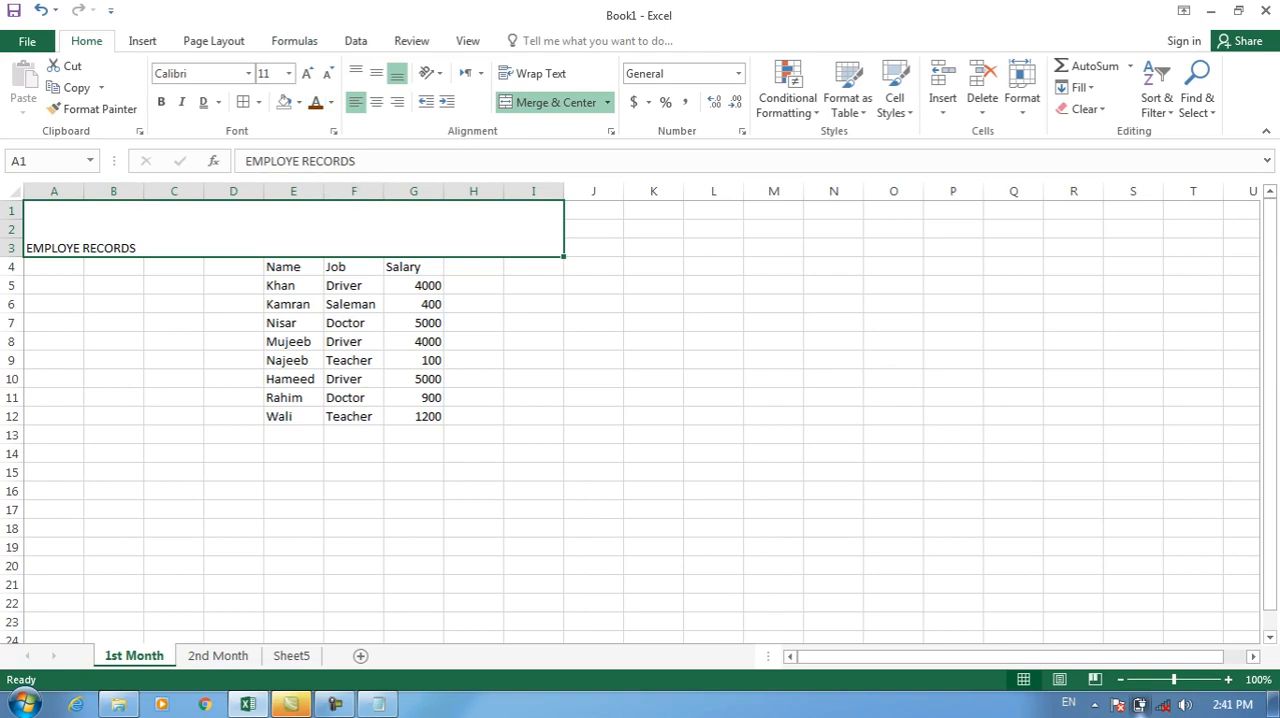
left_click(376, 102)
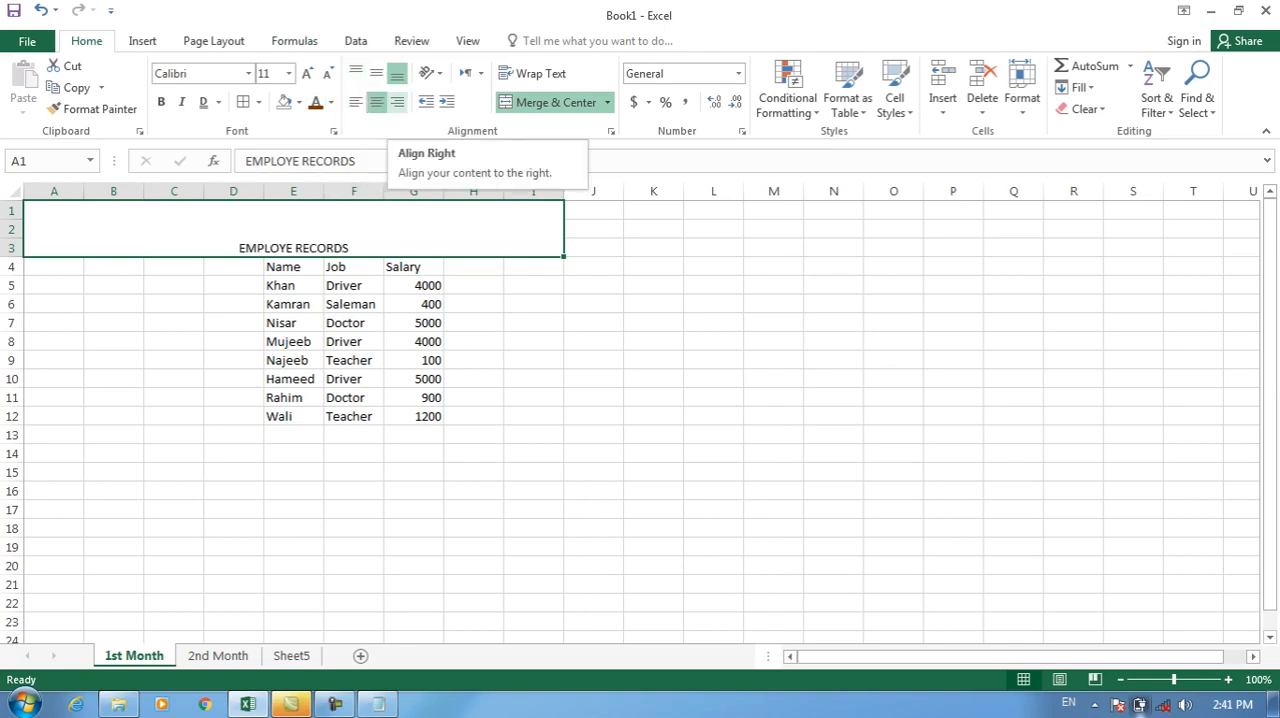
left_click(397, 102)
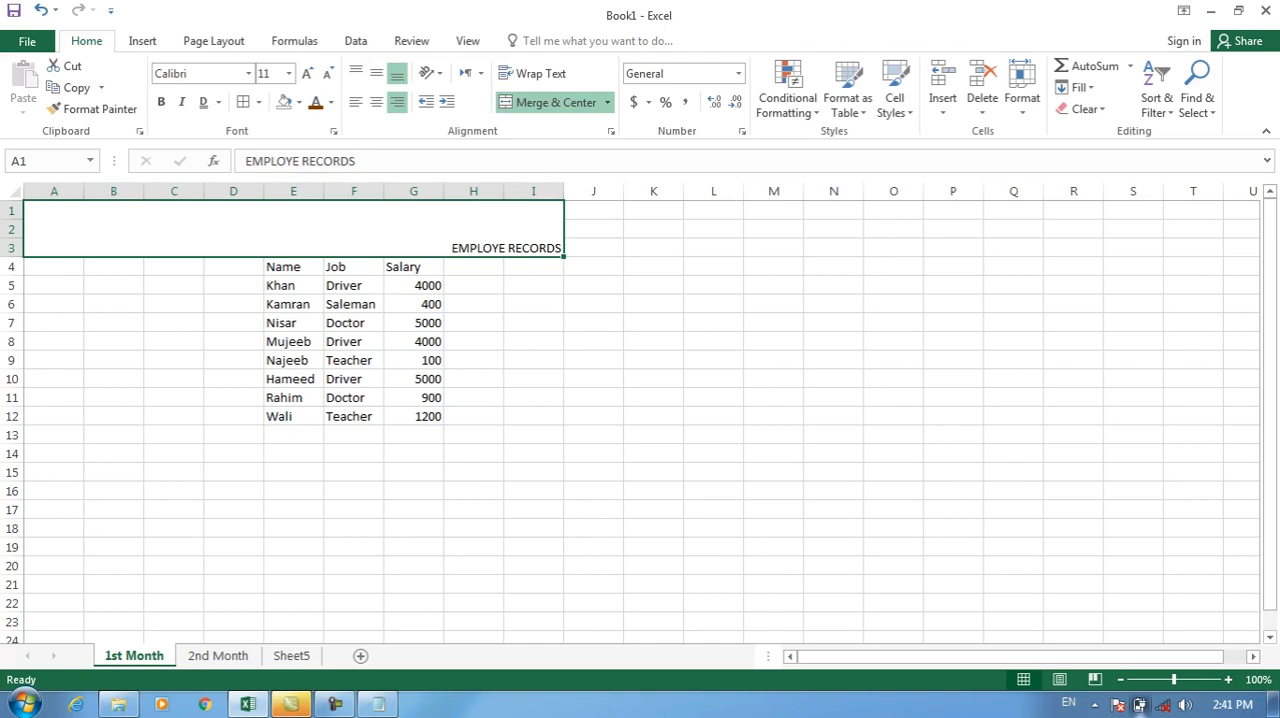
left_click(376, 102)
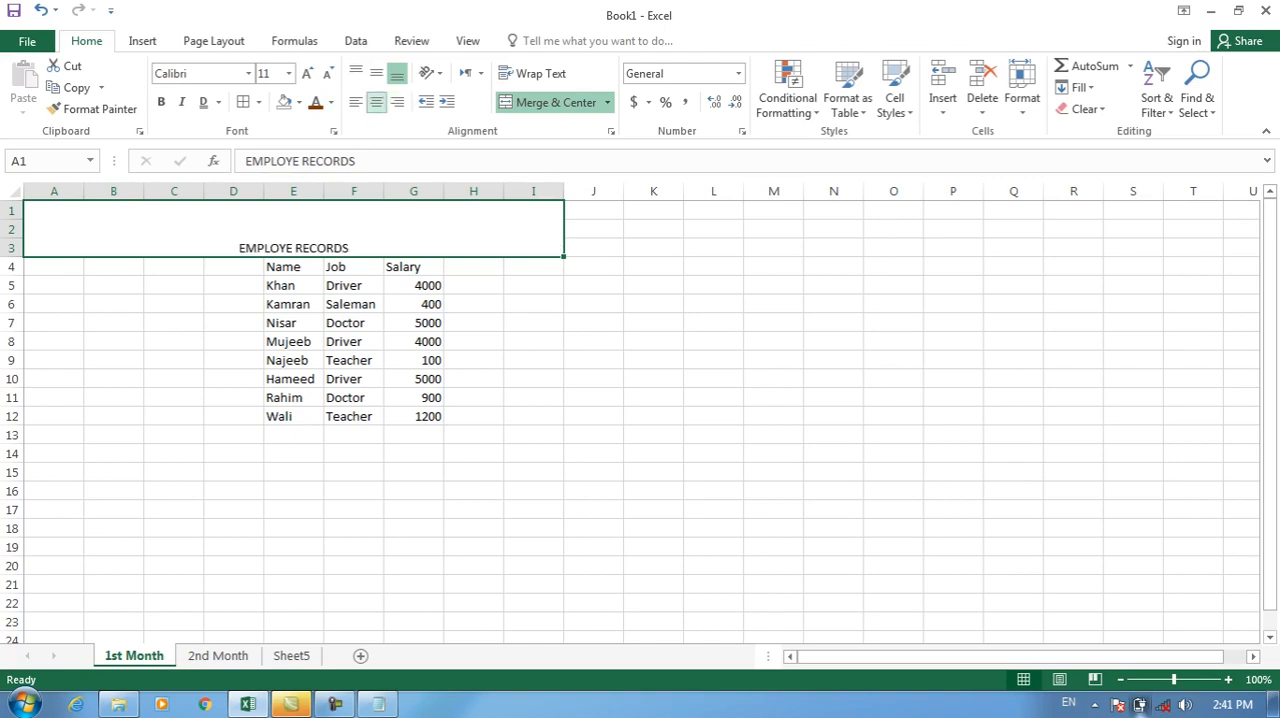
Try increasing the title's font size by two steps and decrease it back by two.
left_click(307, 73)
left_click(307, 73)
left_click(307, 73)
left_click(307, 73)
left_click(328, 73)
left_click(328, 73)
left_click(328, 73)
left_click(328, 73)
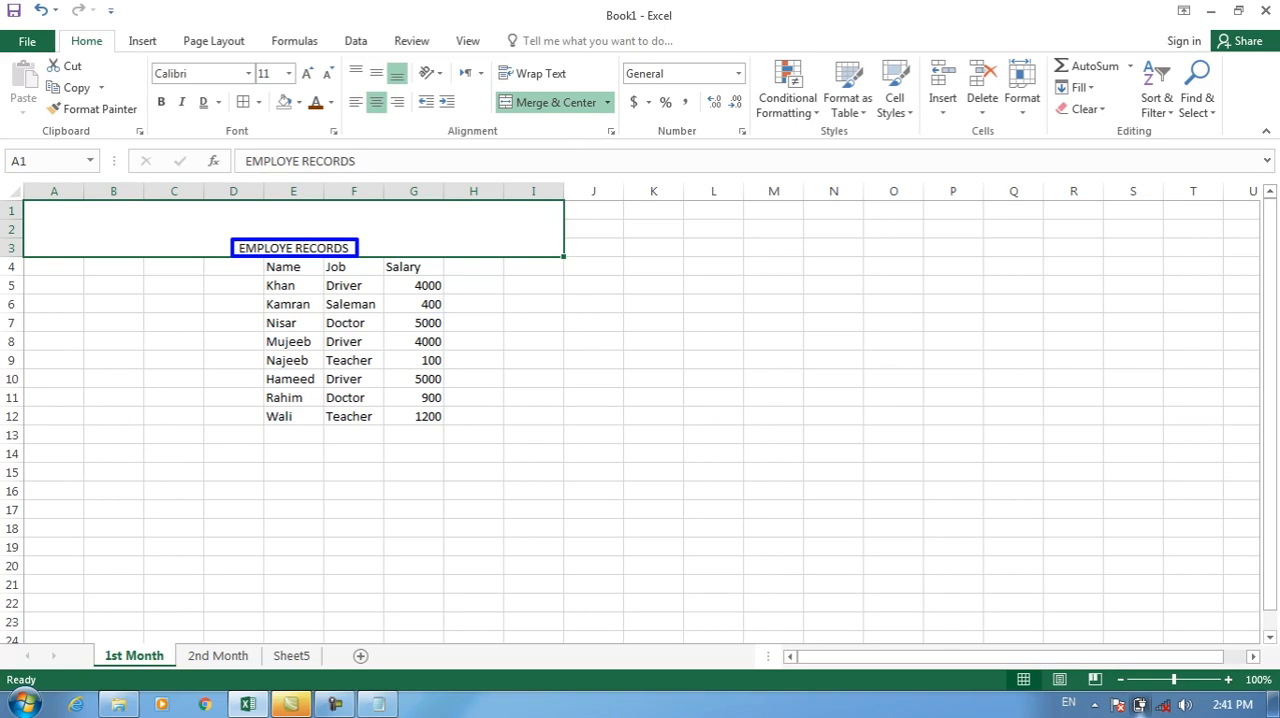
key("Escape")
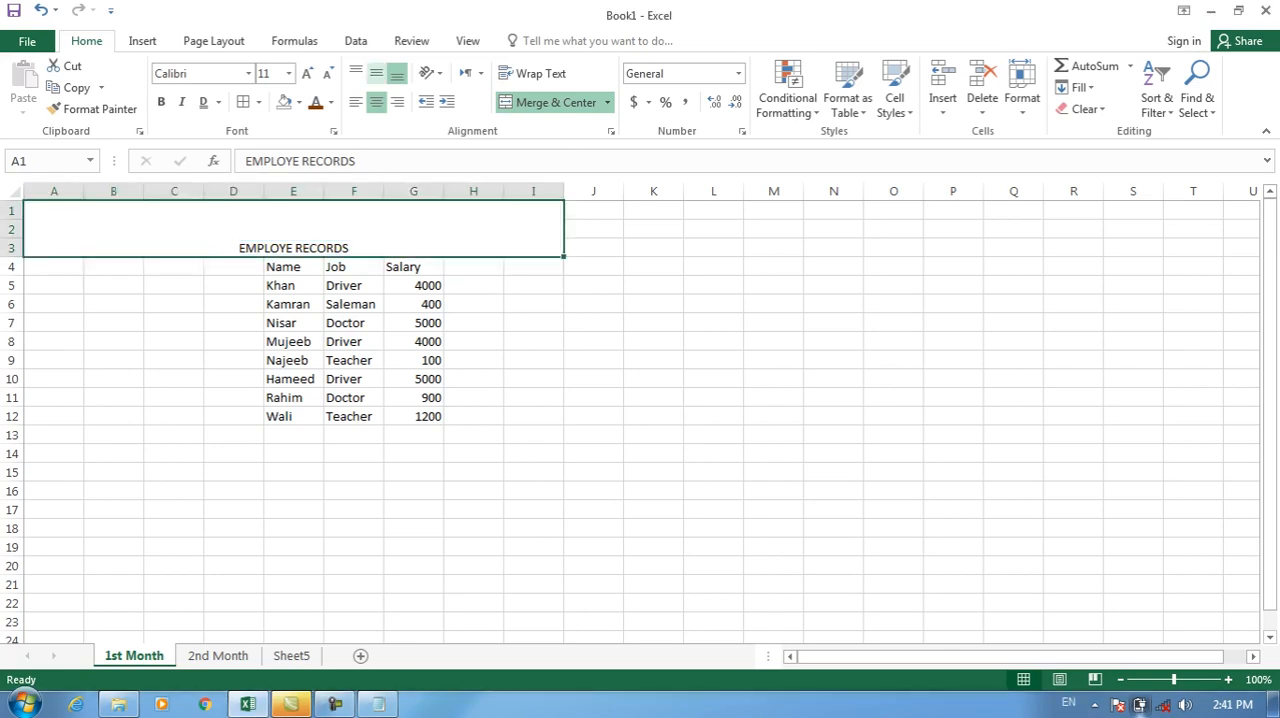
Try middle and top vertical alignment on the title in the merged cell and return it to bottom alignment.
left_click(376, 73)
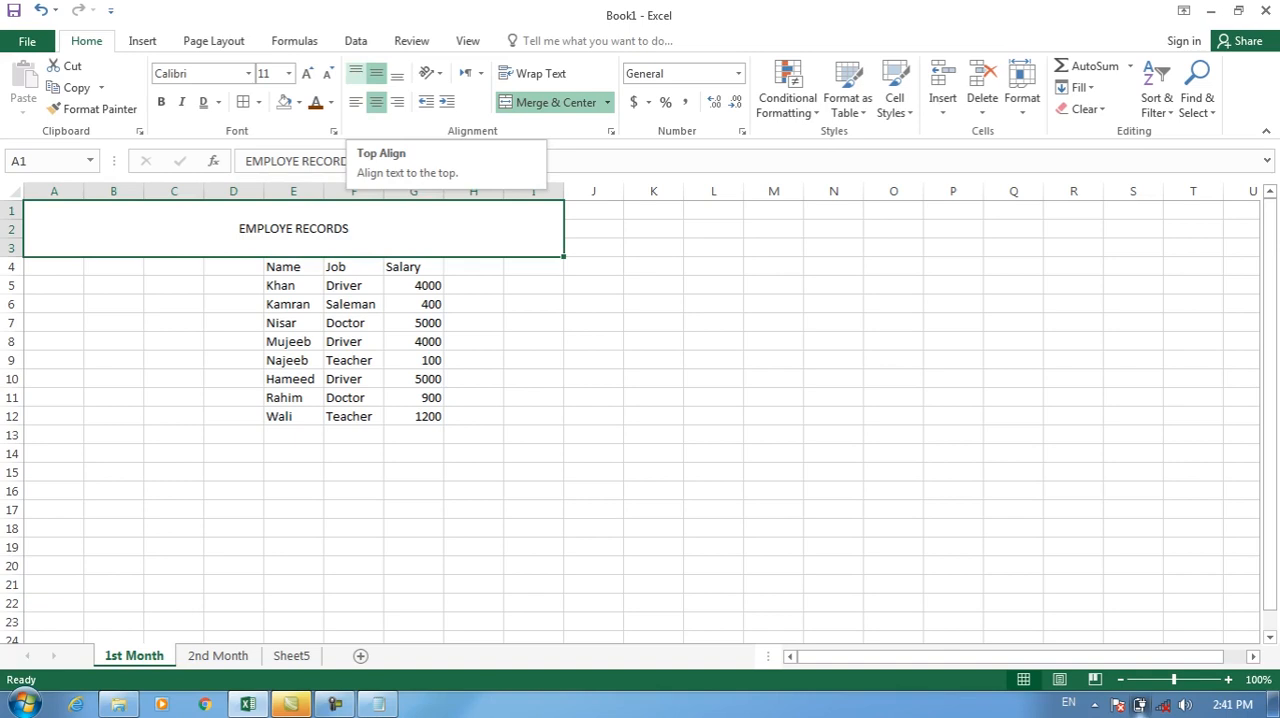
left_click(356, 73)
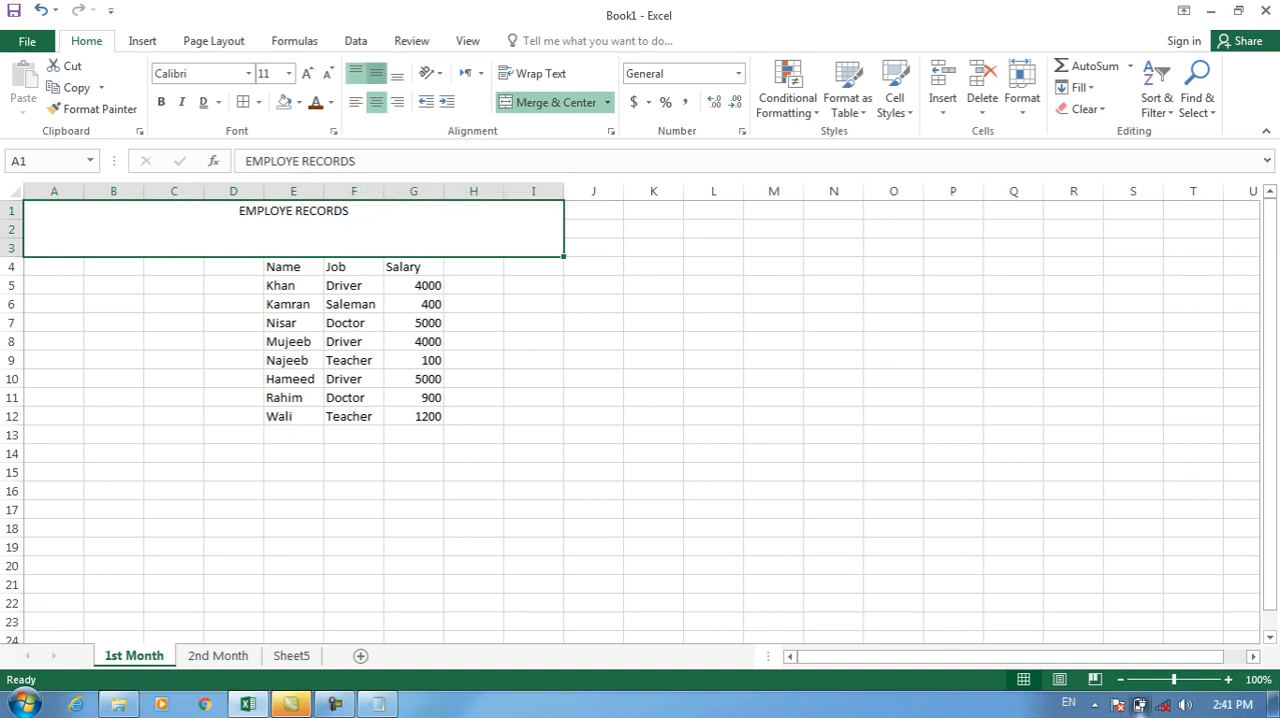
left_click(376, 73)
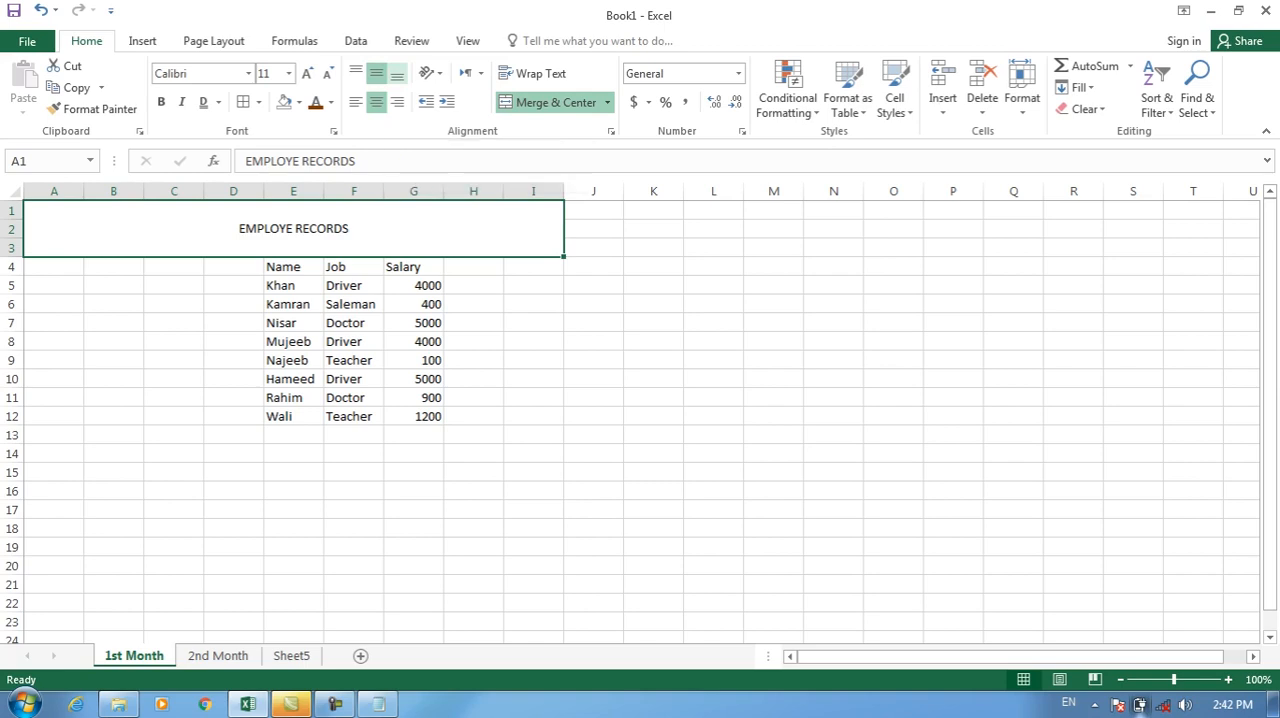
left_click(397, 74)
left_click(356, 73)
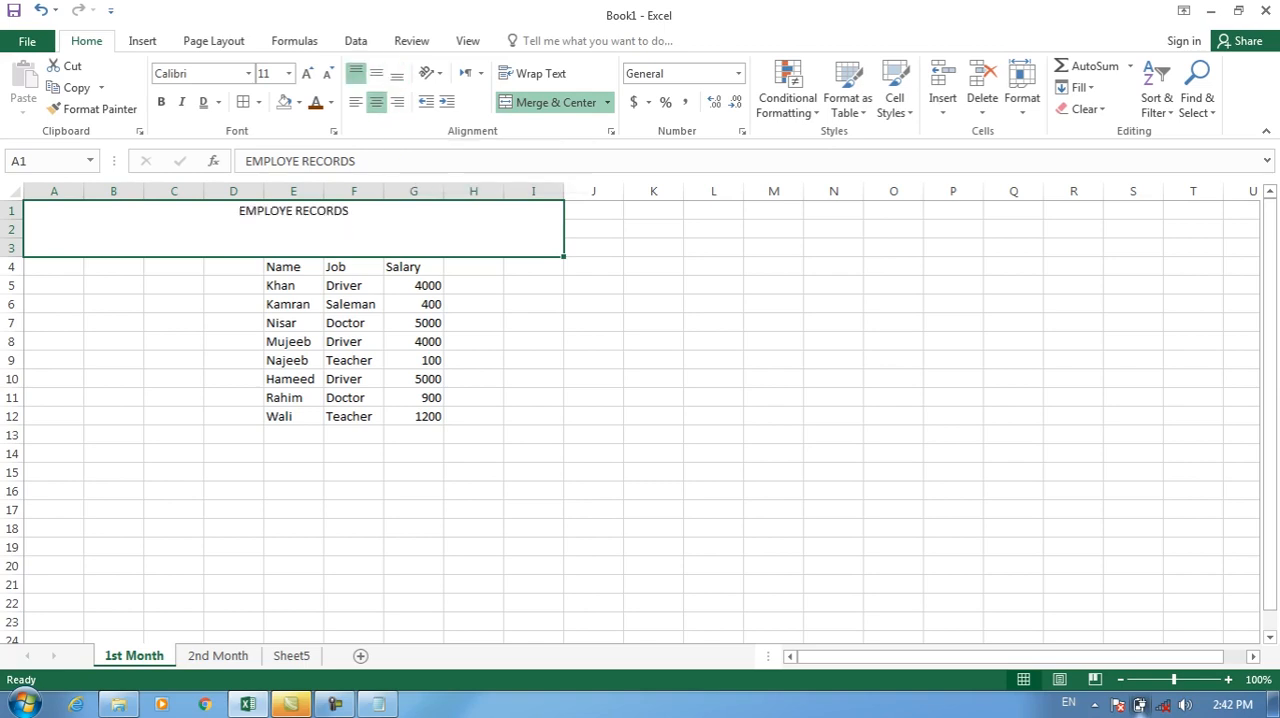
left_click(397, 73)
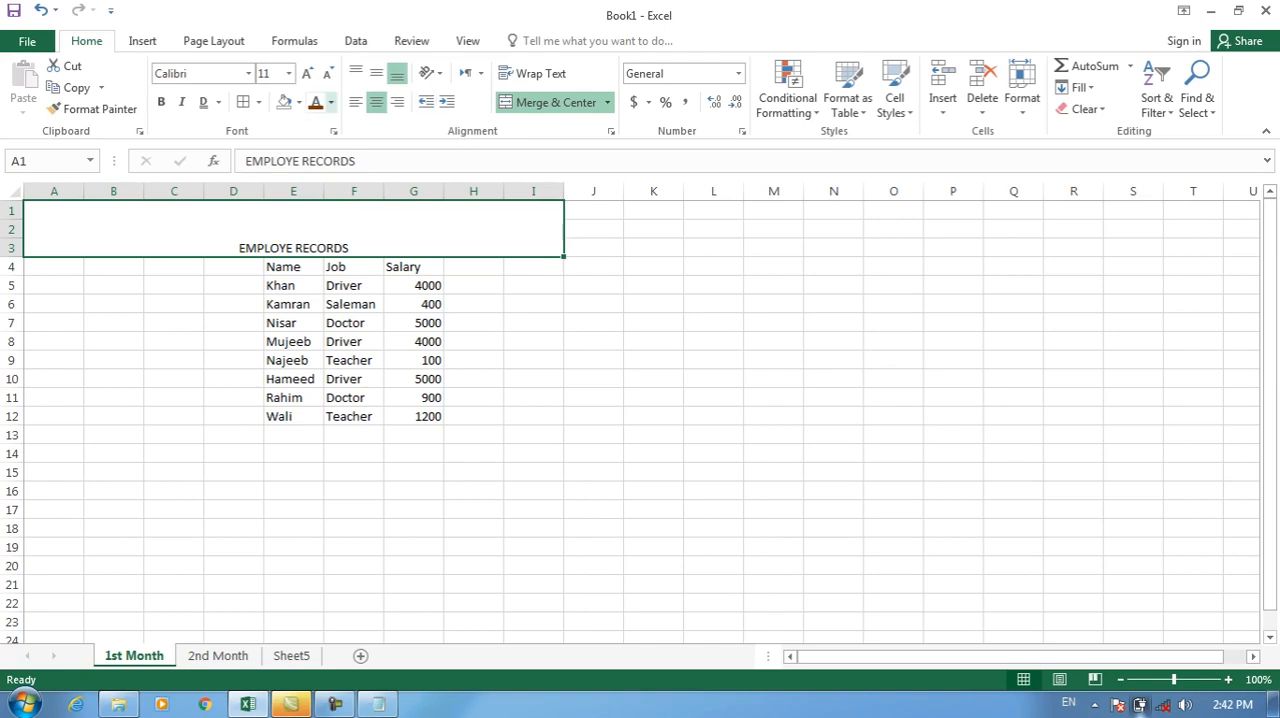
Left-align the title in the merged cell and increase its indent repeatedly to move it toward the cell's middle.
left_click(356, 102)
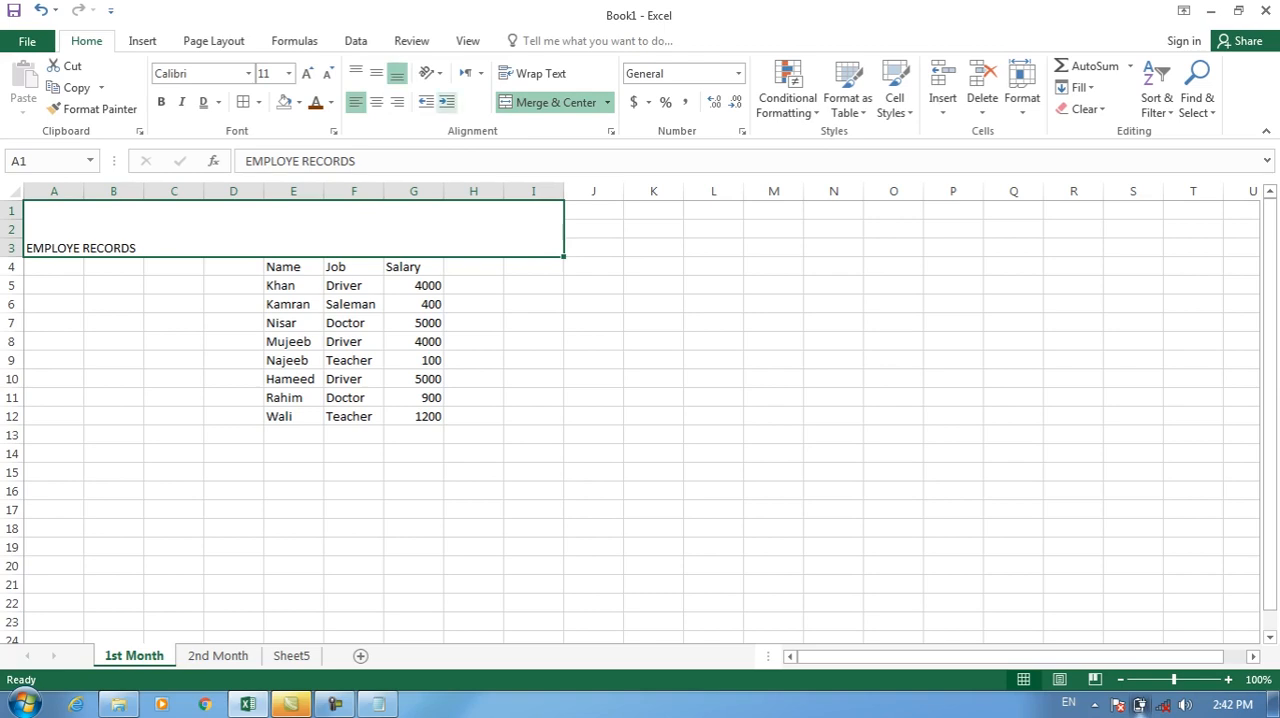
left_click(446, 102)
left_click(446, 102)
left_click(446, 102)
left_click(446, 102)
left_click(446, 102)
left_click(446, 102)
left_click(446, 102)
left_click(446, 102)
left_click(446, 102)
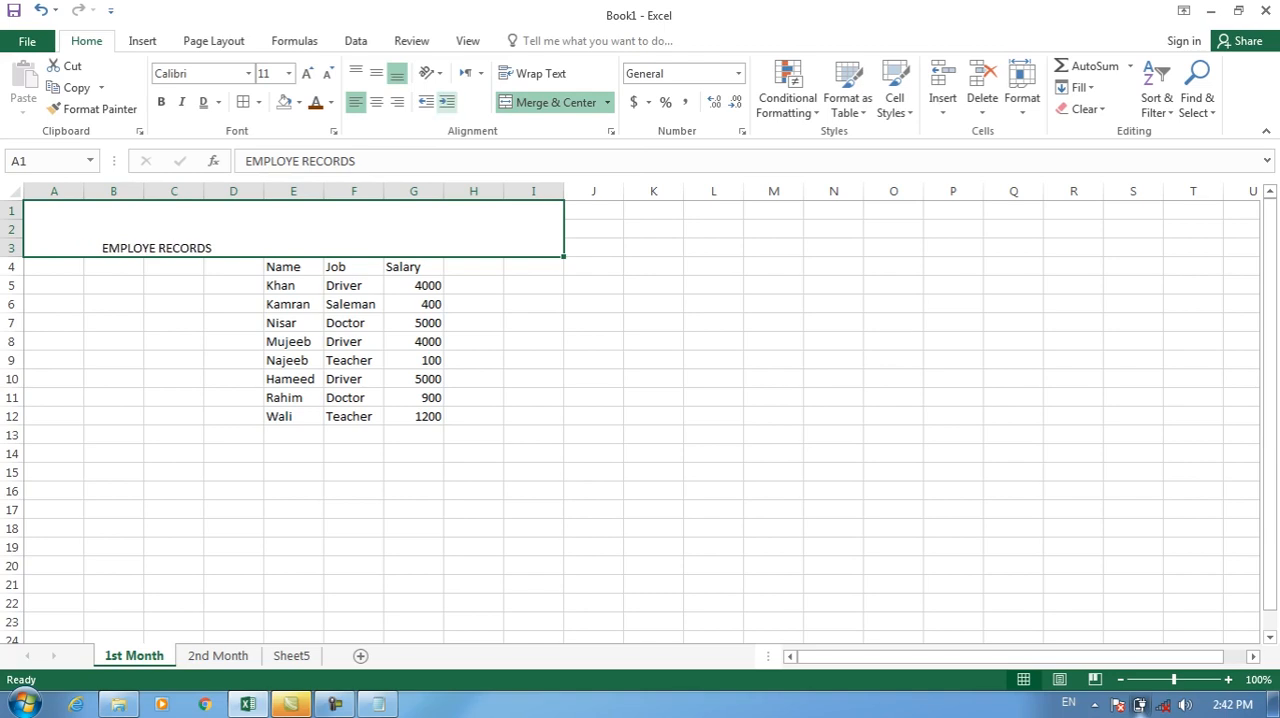
left_click(446, 102)
left_click(446, 102)
left_click(446, 102)
left_click(446, 102)
left_click(446, 102)
left_click(446, 102)
left_click(446, 102)
left_click(446, 102)
left_click(446, 102)
left_click(446, 102)
left_click(446, 102)
left_click(446, 102)
left_click(446, 102)
left_click(446, 102)
left_click(446, 102)
left_click(446, 102)
left_click(446, 102)
left_click(446, 102)
left_click(446, 102)
left_click(446, 102)
left_click(446, 102)
Decrease the title's indent repeatedly to move it partway back toward the cell's left edge.
left_click(426, 102)
left_click(426, 102)
left_click(426, 102)
left_click(426, 102)
left_click(426, 102)
left_click(426, 102)
left_click(426, 102)
left_click(426, 102)
left_click(426, 102)
left_click(426, 102)
left_click(426, 102)
left_click(426, 102)
left_click(426, 102)
left_click(426, 102)
left_click(426, 102)
left_click(426, 102)
left_click(426, 102)
left_click(426, 102)
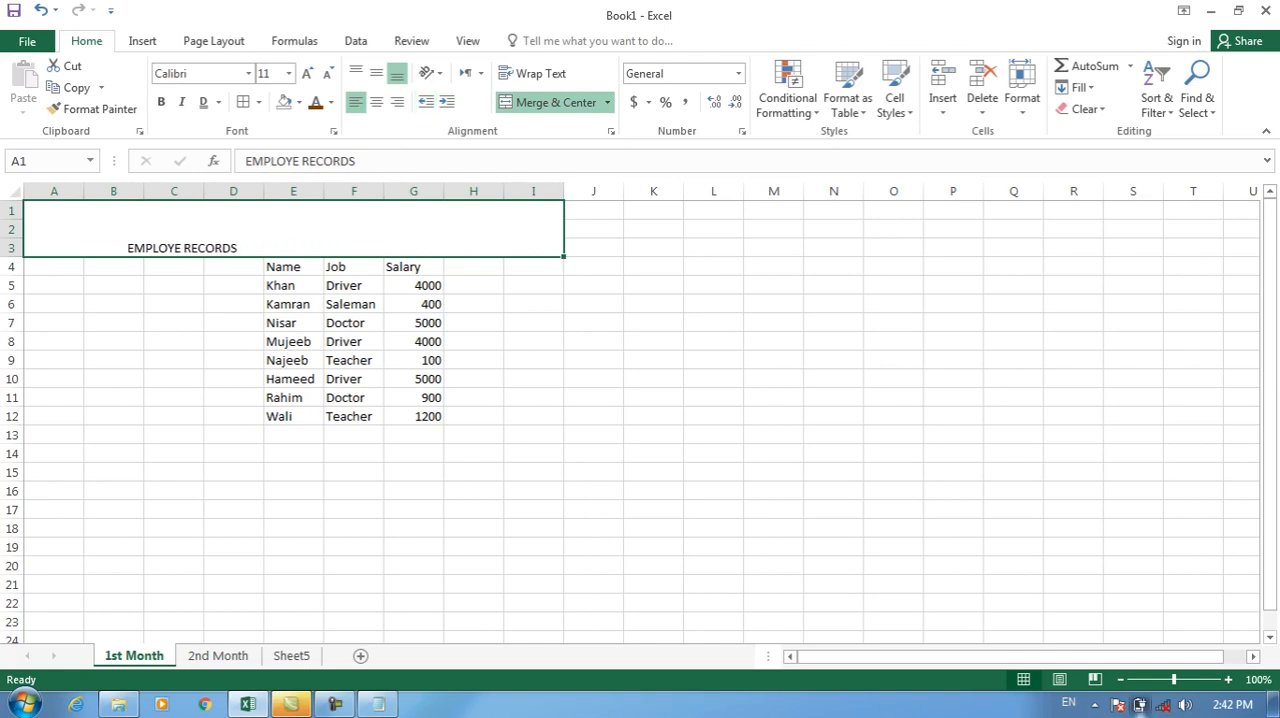
Delete rows 1 to 3, which hold the merged title.
left_click(11, 211)
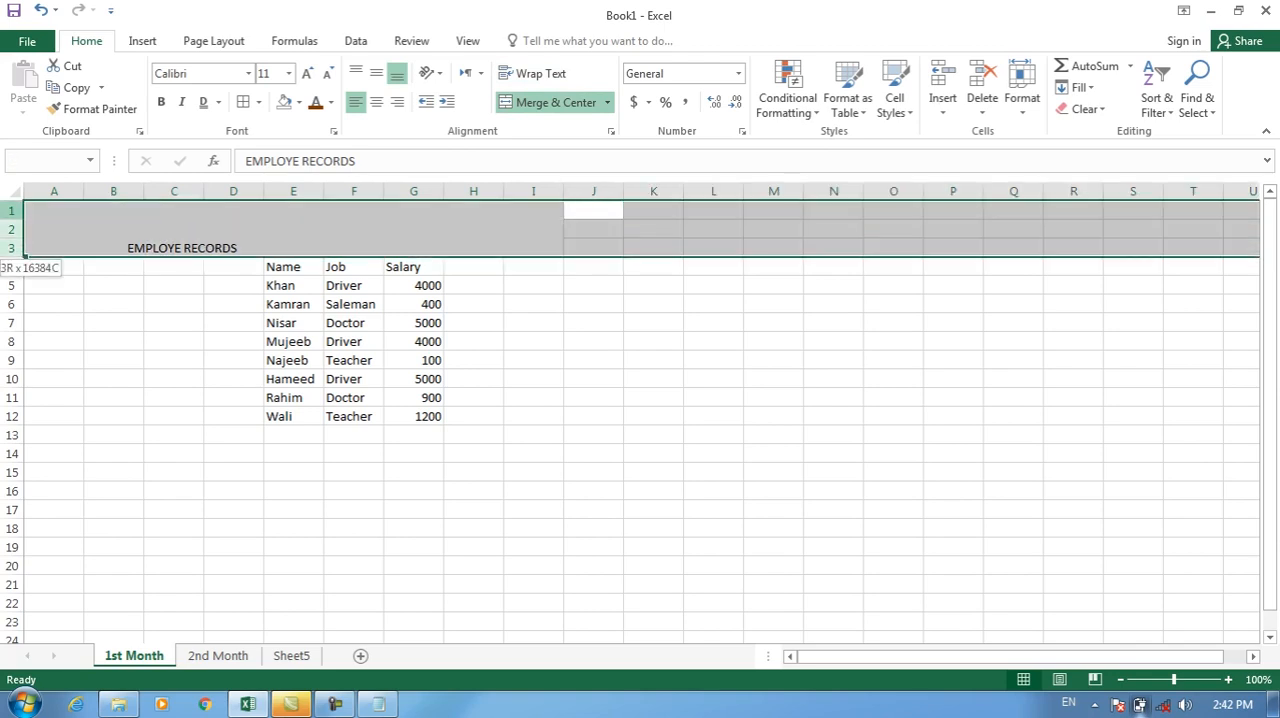
right_click(16, 237)
left_click(60, 390)
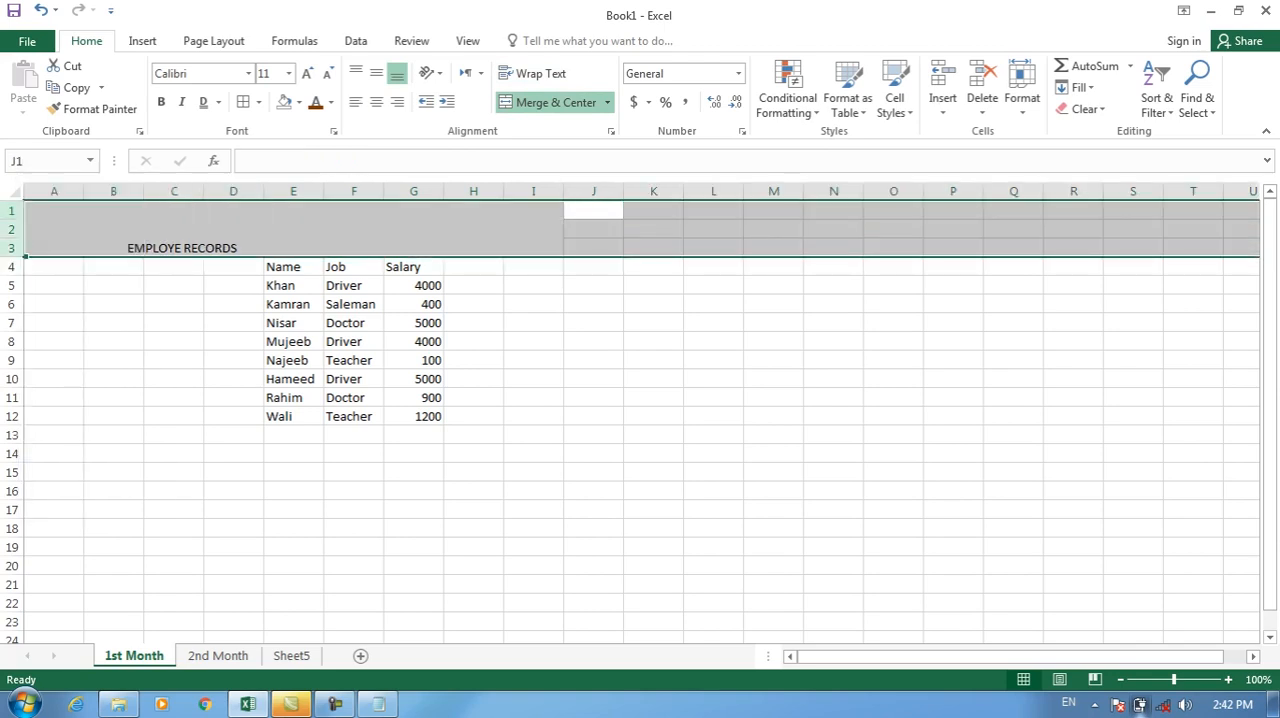
Apply the Angle Clockwise orientation to the Name, Job and Salary headers in E1:G1.
left_click(293, 210)
left_click(432, 73)
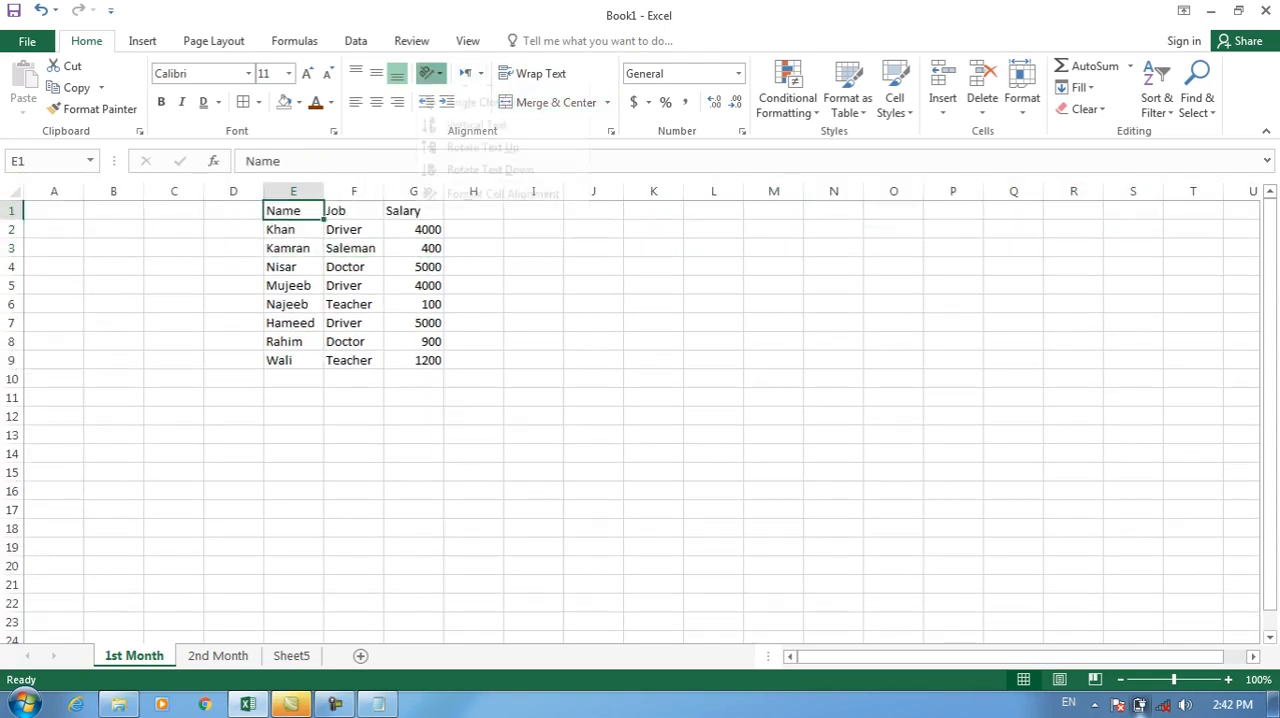
left_click(353, 191)
left_click_drag(293, 211, 413, 211)
left_click(432, 73)
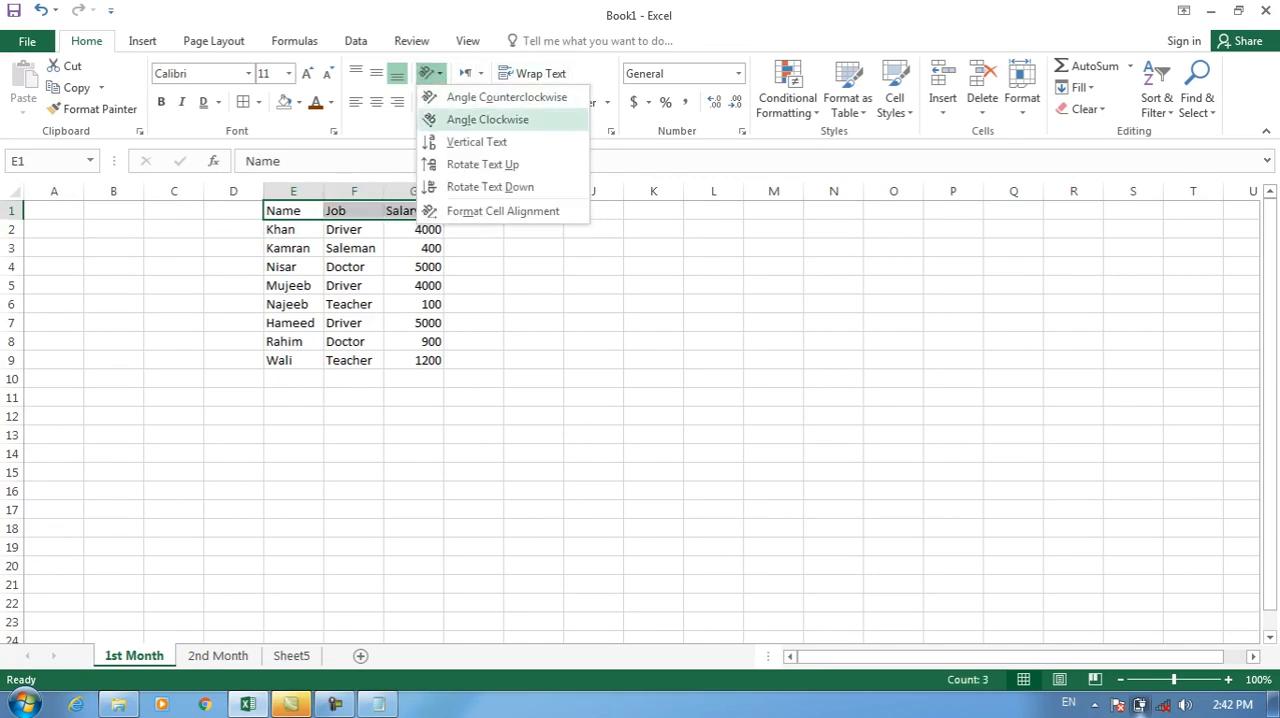
left_click(485, 120)
Try the Vertical Text, Rotate Text Up and Rotate Text Down orientations on the headers, ending with Angle Counterclockwise.
left_click(432, 73)
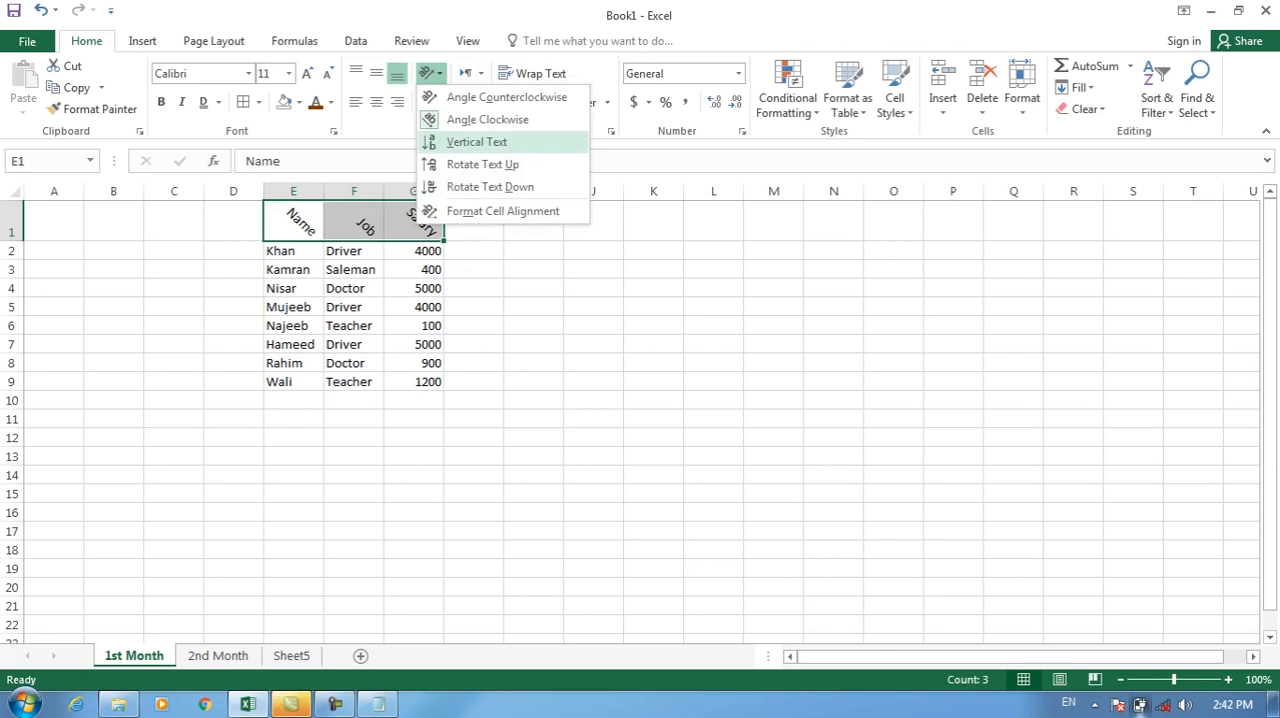
left_click(470, 140)
left_click(432, 73)
left_click(470, 163)
left_click(432, 73)
left_click(470, 186)
left_click(432, 73)
left_click(480, 210)
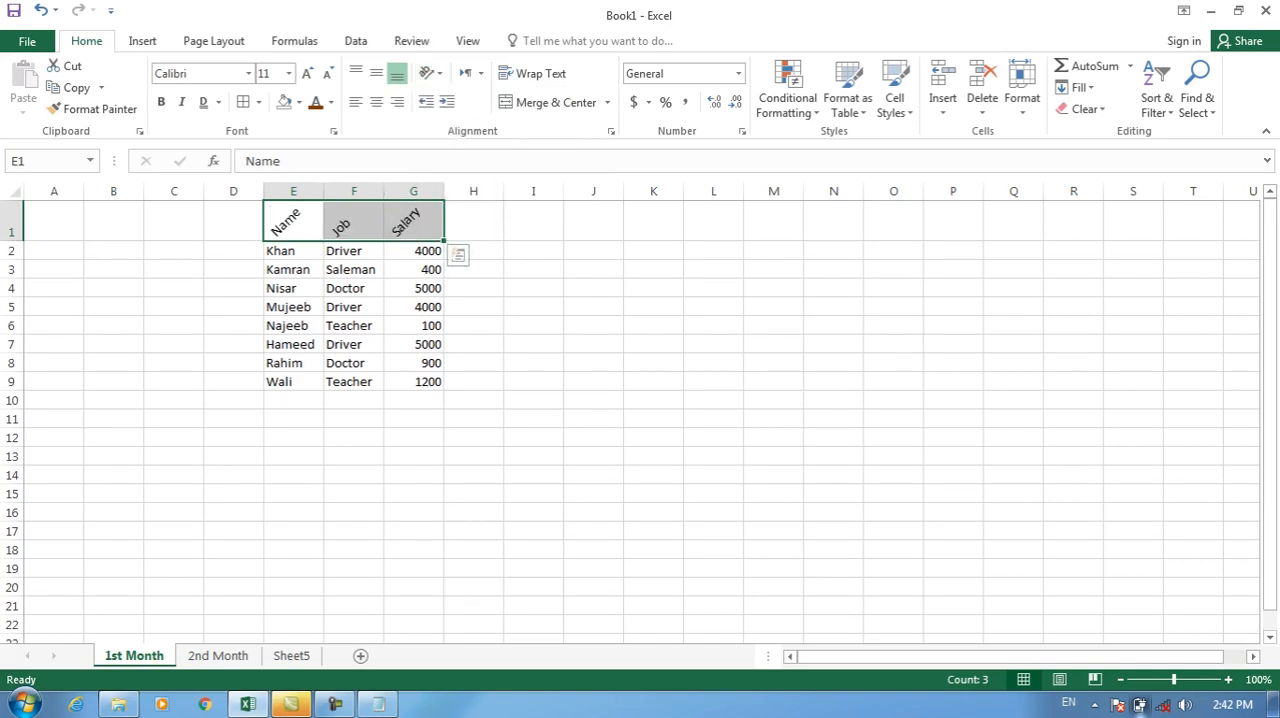
Try Angle Clockwise, Vertical Text and Rotate Text Up one after another on the headers in E1:G1.
left_click(432, 73)
left_click(480, 117)
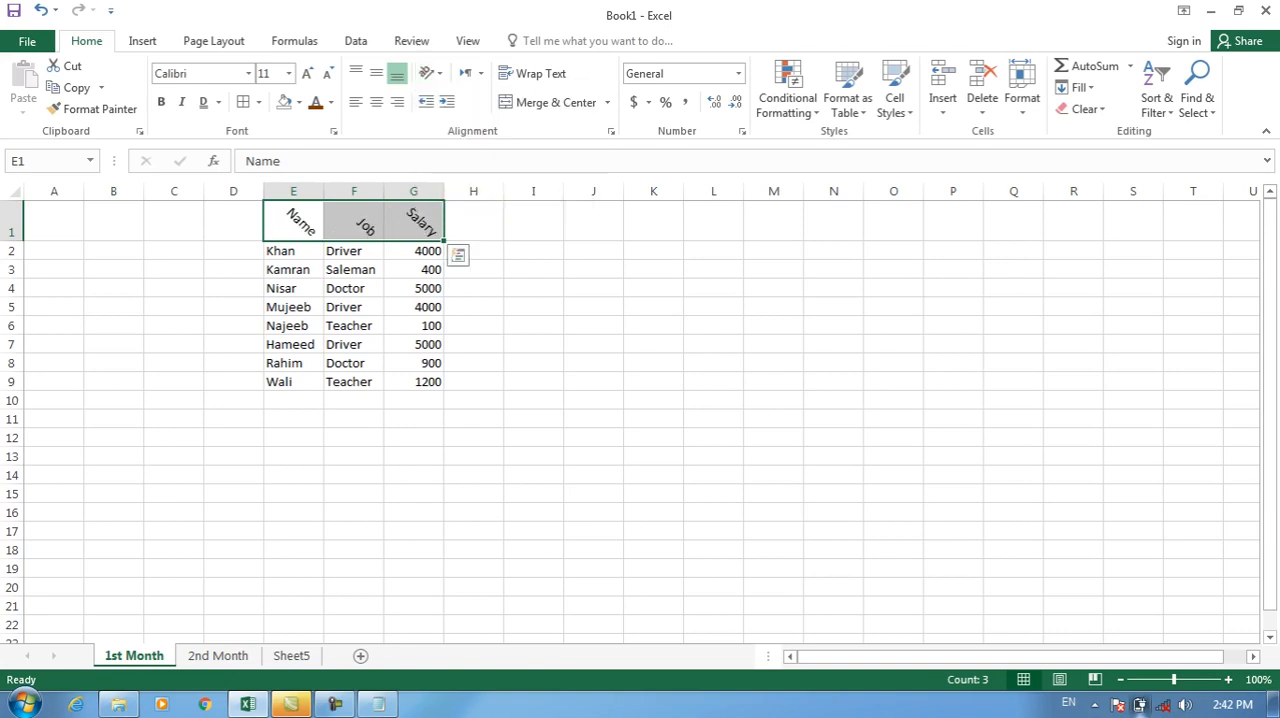
left_click(432, 73)
left_click(480, 140)
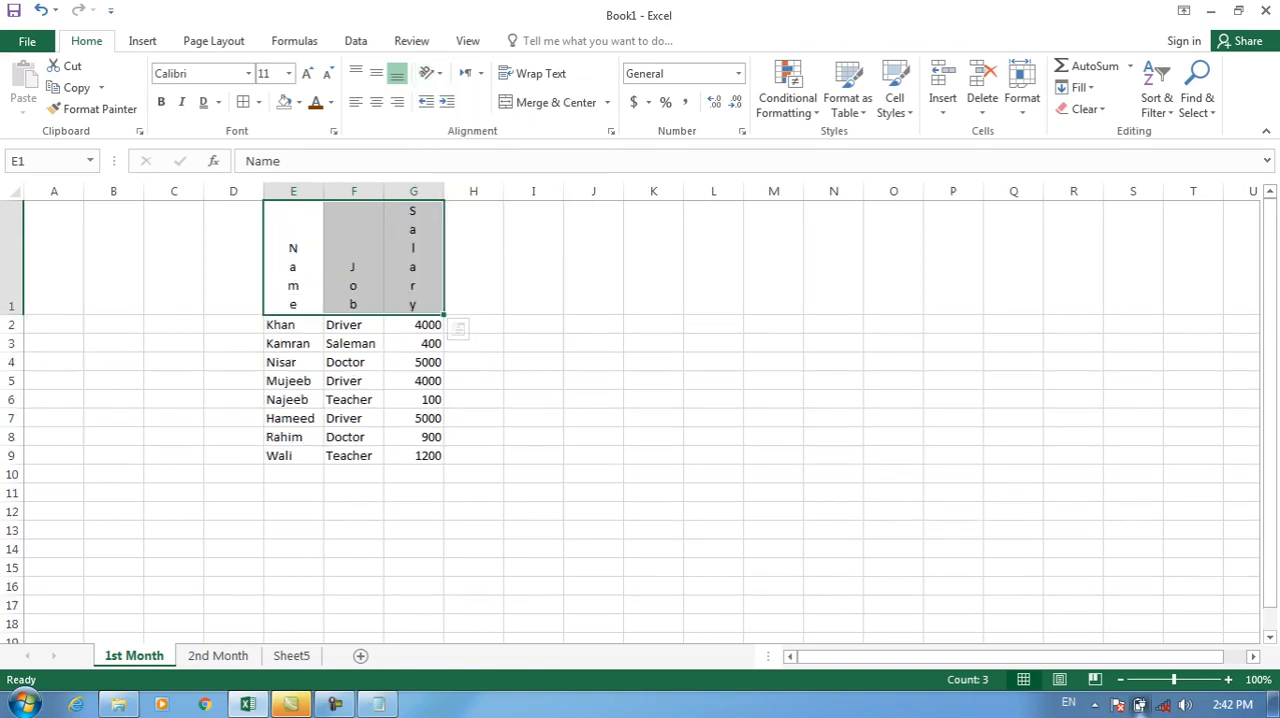
left_click(432, 73)
left_click(480, 163)
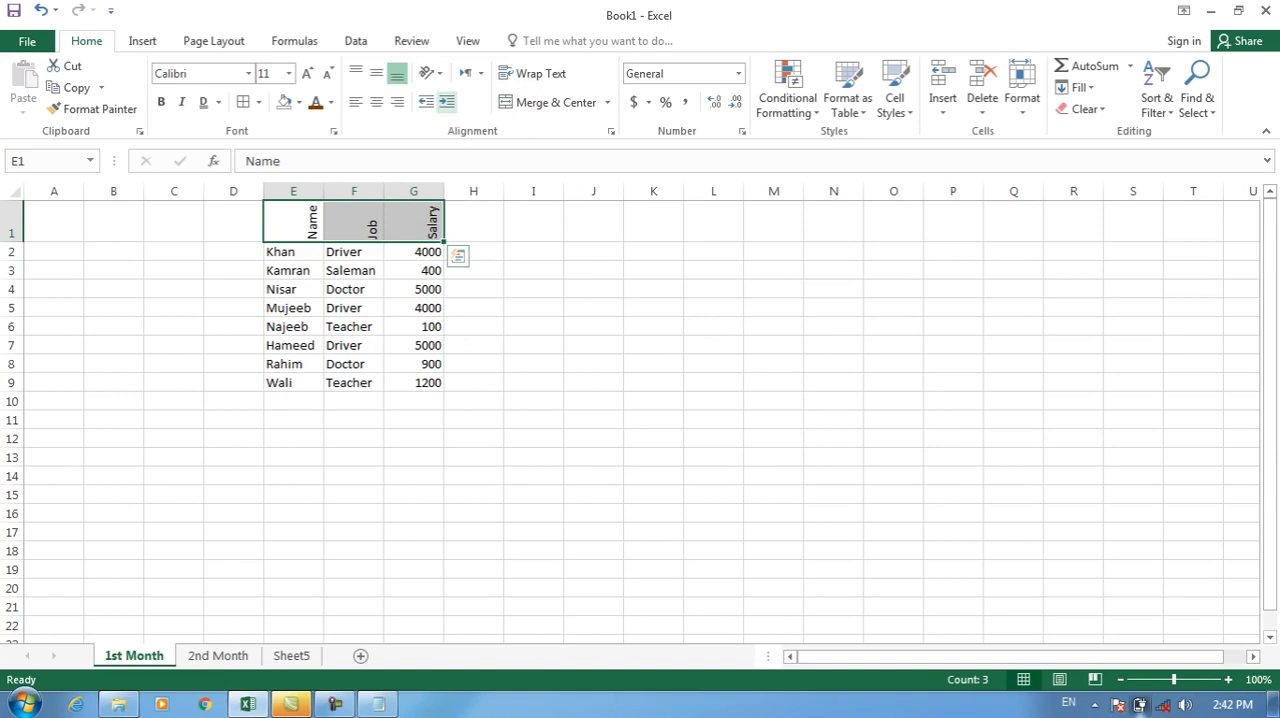
Rotate the header text in E1:G1 down, and finally set its orientation to Angle Counterclockwise.
left_click(432, 73)
left_click(480, 186)
left_click(432, 73)
left_click(480, 94)
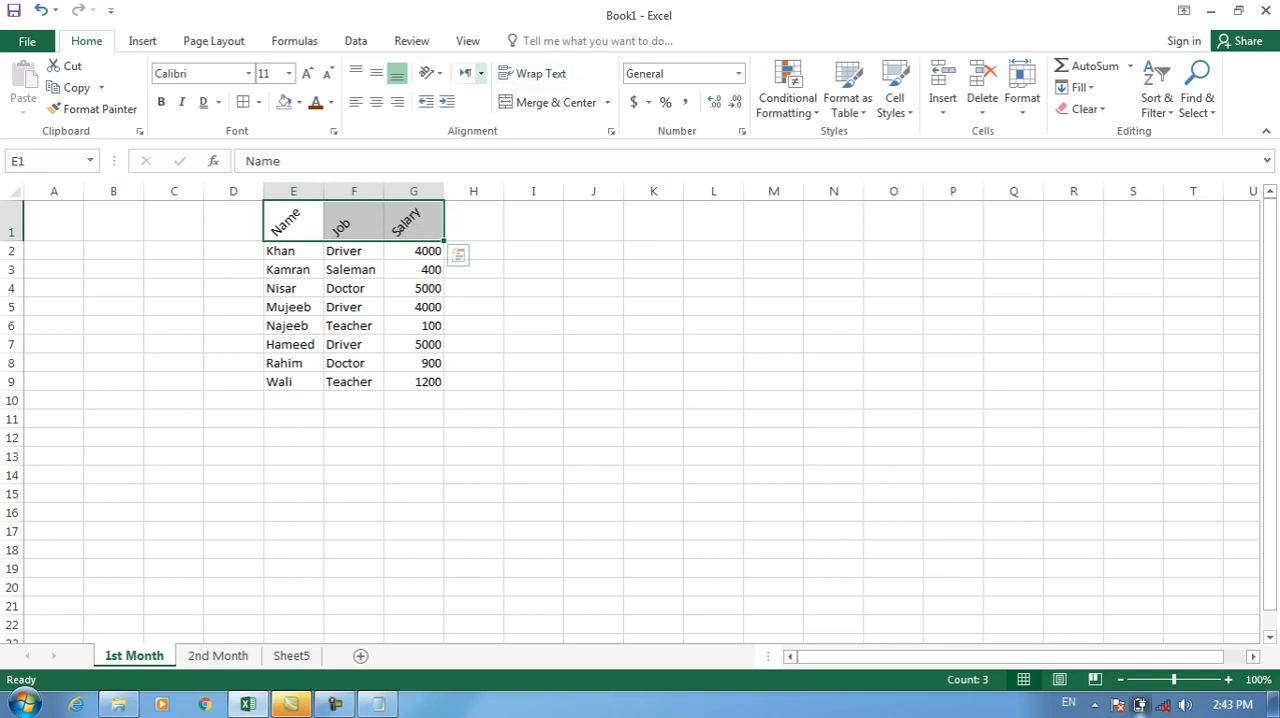
Set the text direction of the headers in E1:G1 to Right-to-Left.
left_click(480, 73)
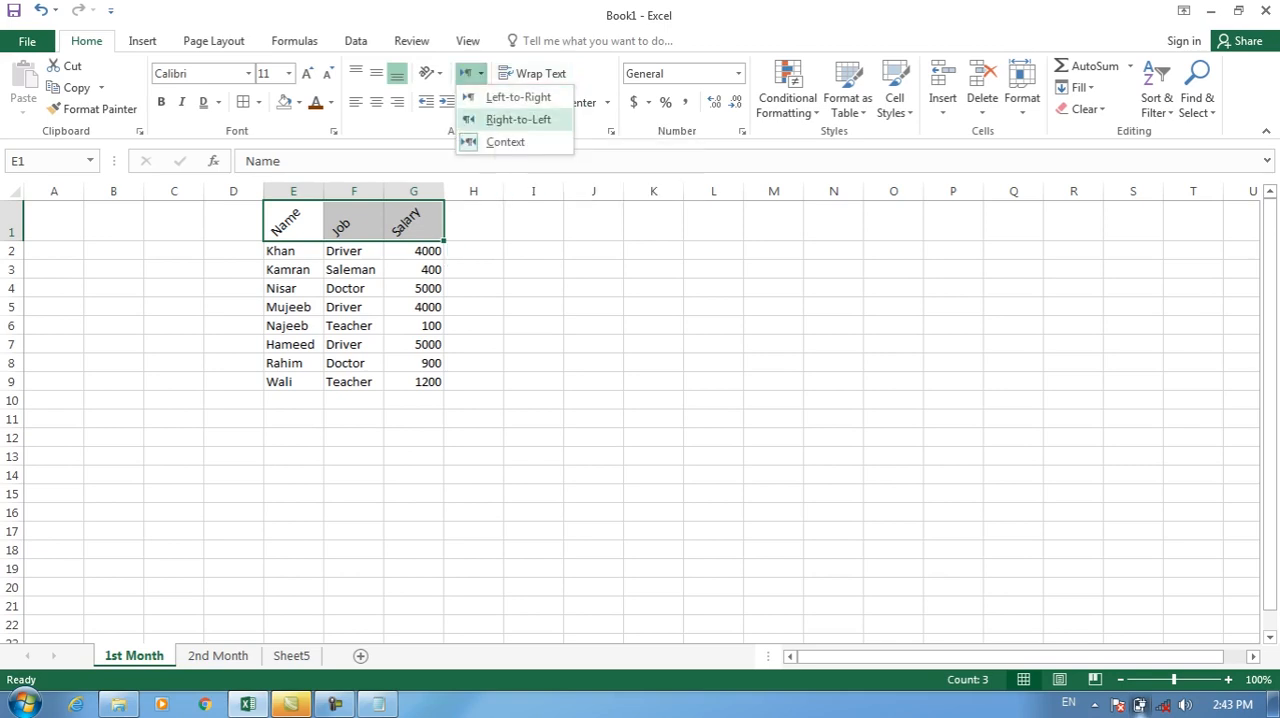
left_click(518, 119)
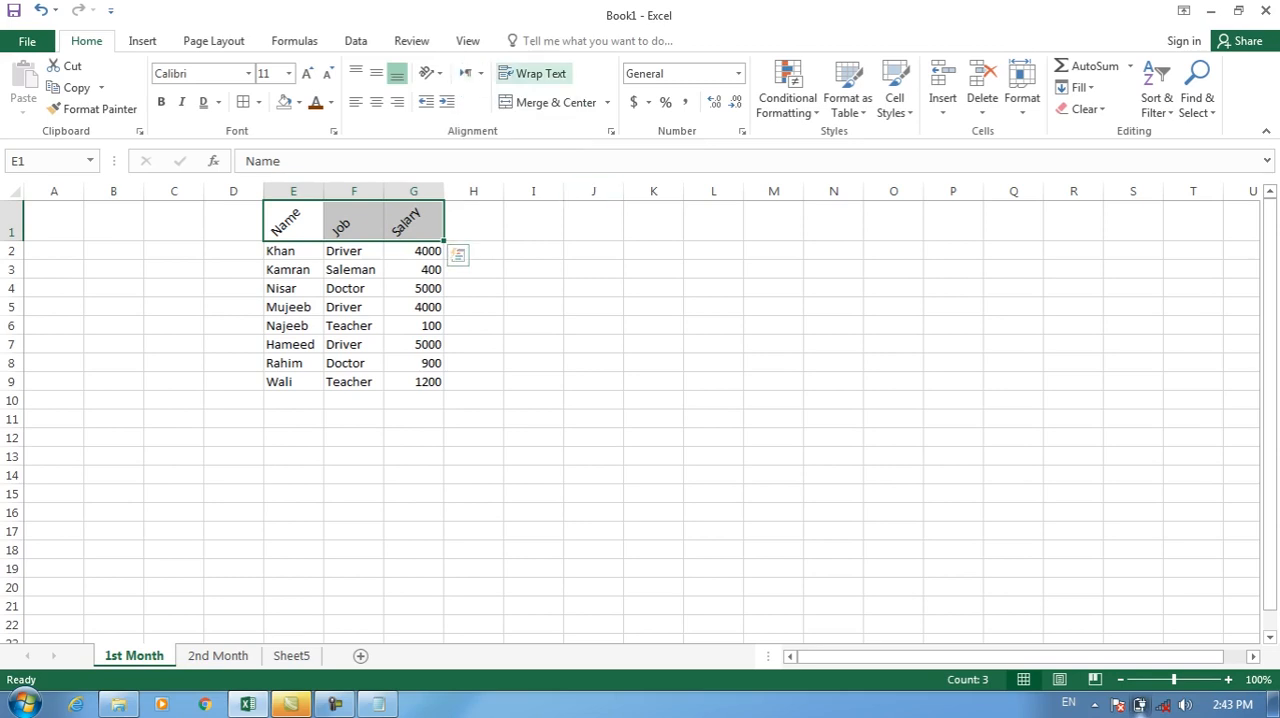
left_click(594, 363)
Delete all records below the headers in E2:G9 and select cell E2.
left_click_drag(353, 251, 413, 381)
key("Delete")
left_click_drag(293, 251, 293, 400)
key("Delete")
left_click(293, 251)
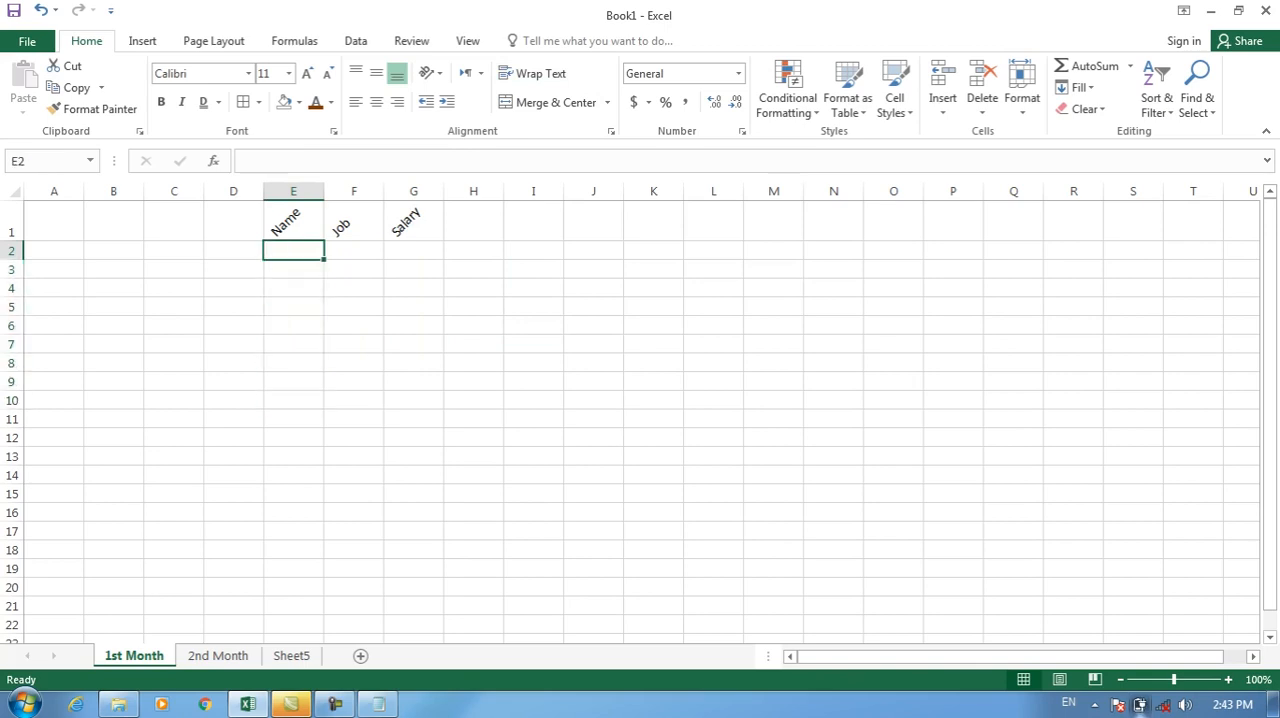
Enter a person's long full name in cell E2 under the Name header.
type("mOHAMME")
key("BackSpace")
key("BackSpace")
key("BackSpace")
key("BackSpace")
key("BackSpace")
key("BackSpace")
key("BackSpace")
key("Return")
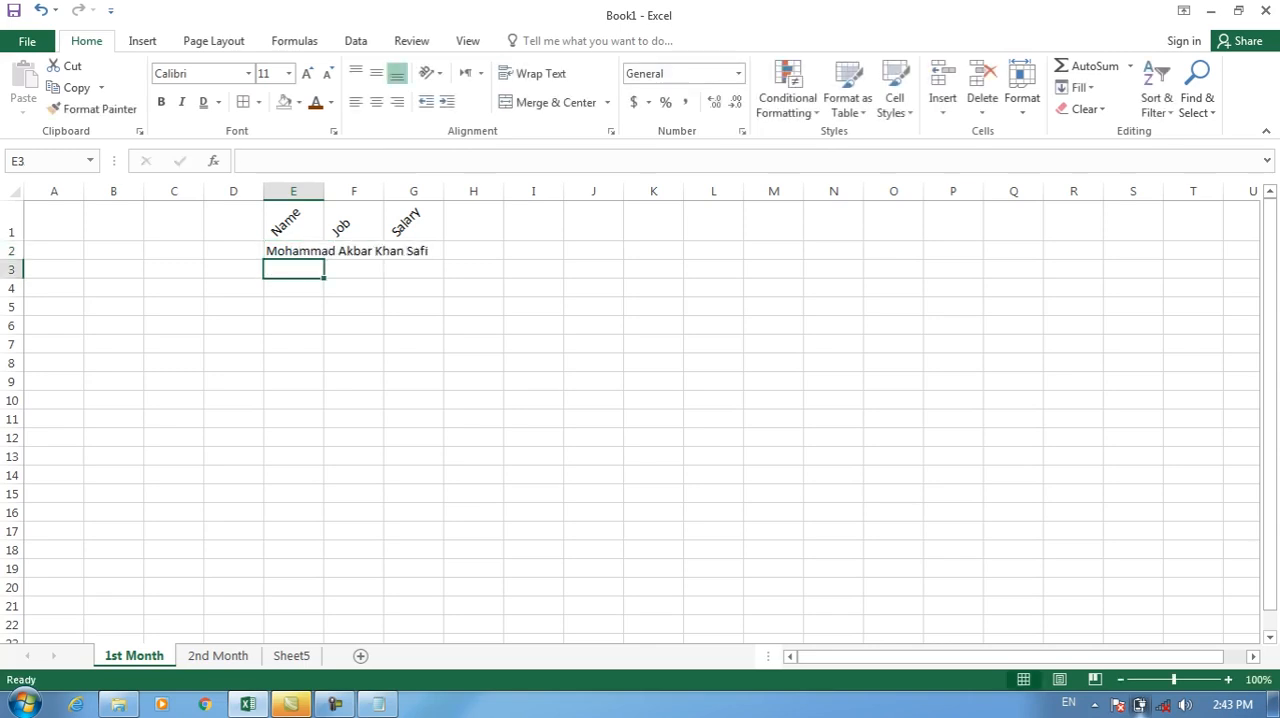
key("Up")
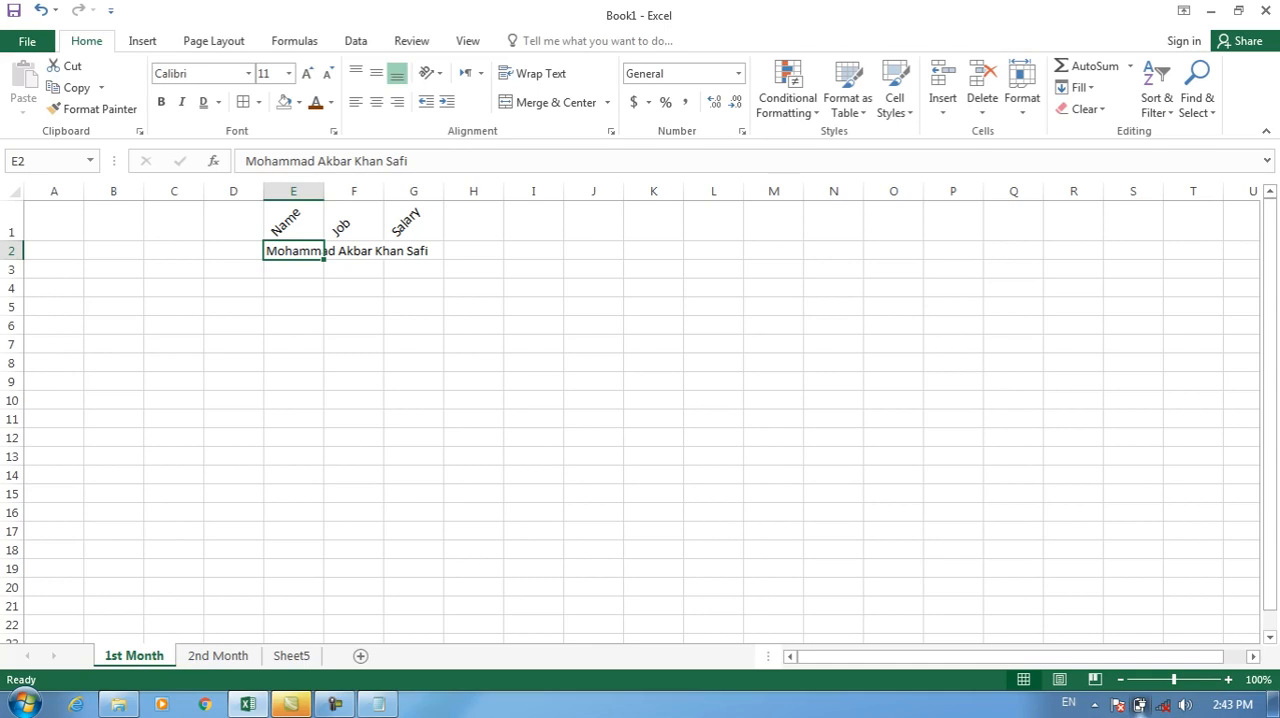
key("Right")
key("Left")
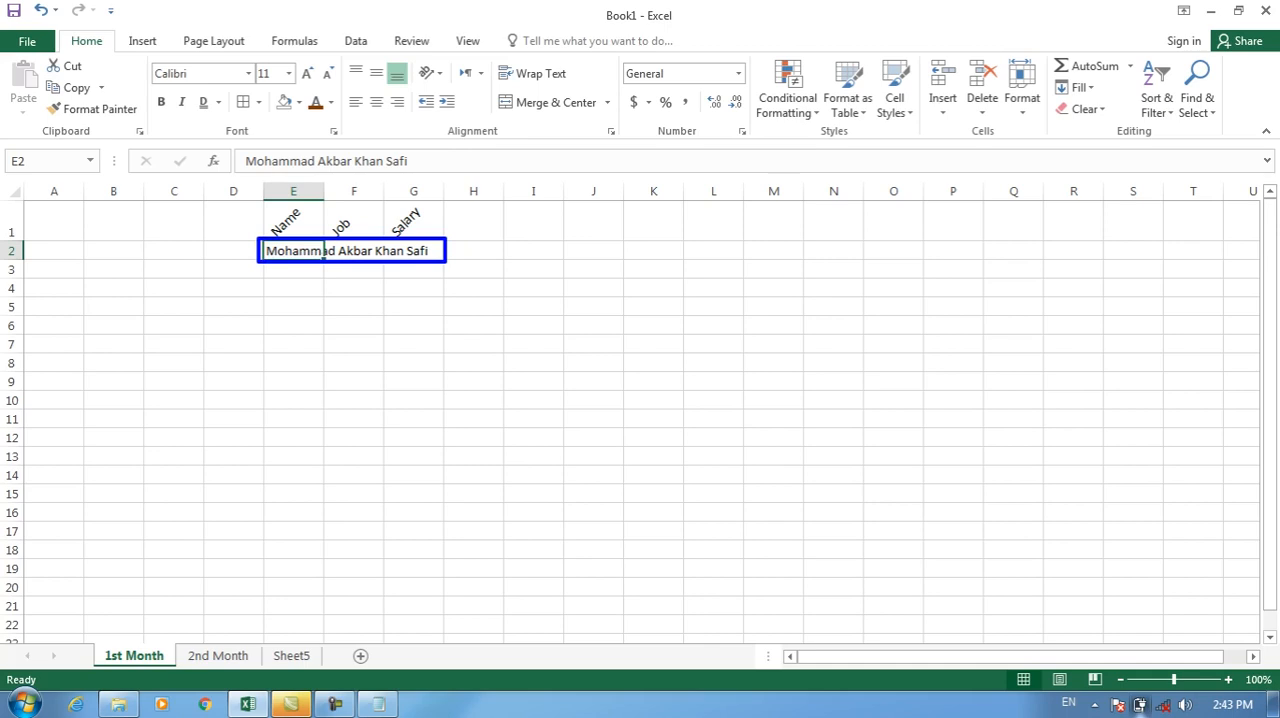
Enter "Manager" as the job in cell F2 beside the long name.
double_click(362, 251)
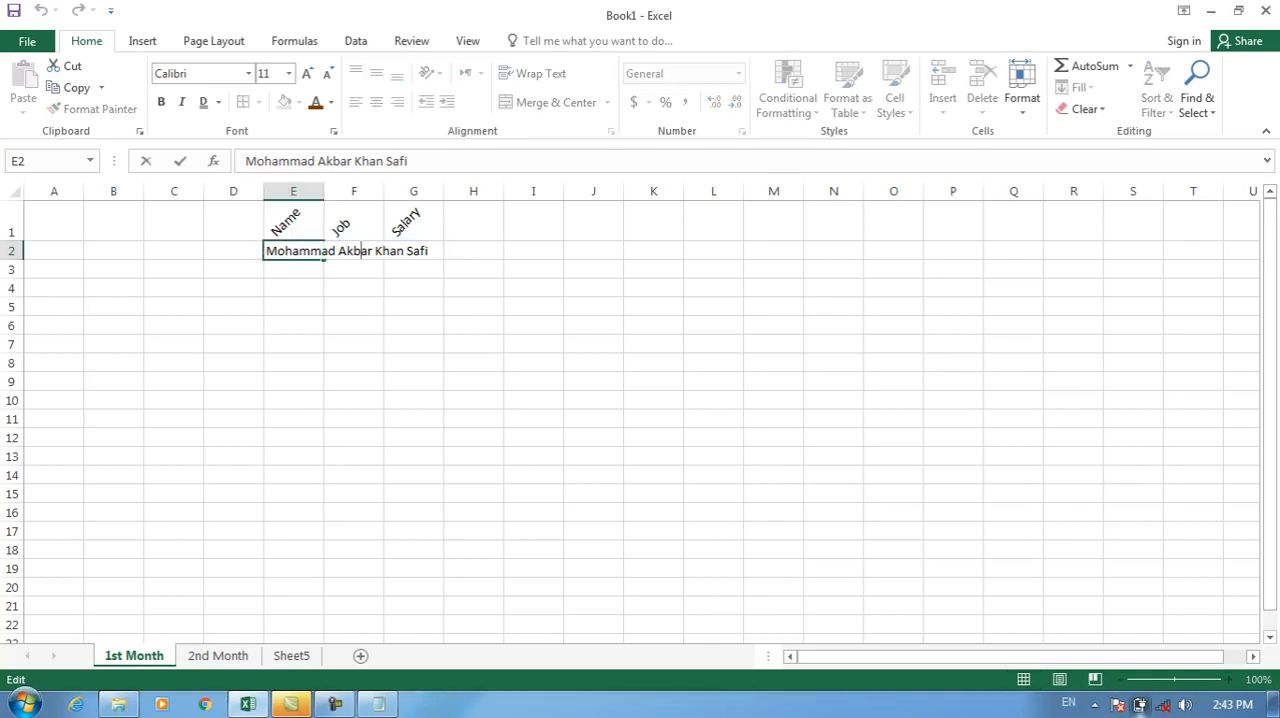
key("Return")
key("Right")
key("Up")
type("Manager")
key("Return")
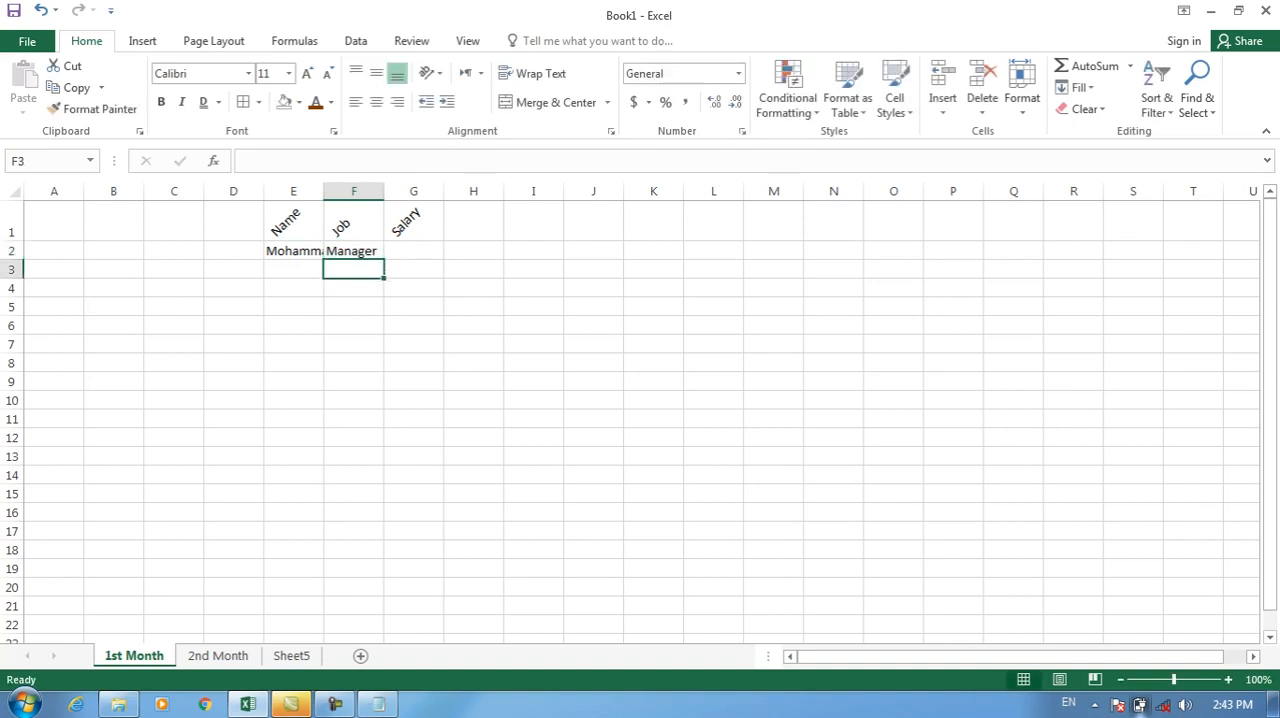
Try auto-fitting column E to the long name, and undo both the width change and the Manager entry in F2.
left_click(293, 251)
double_click(324, 191)
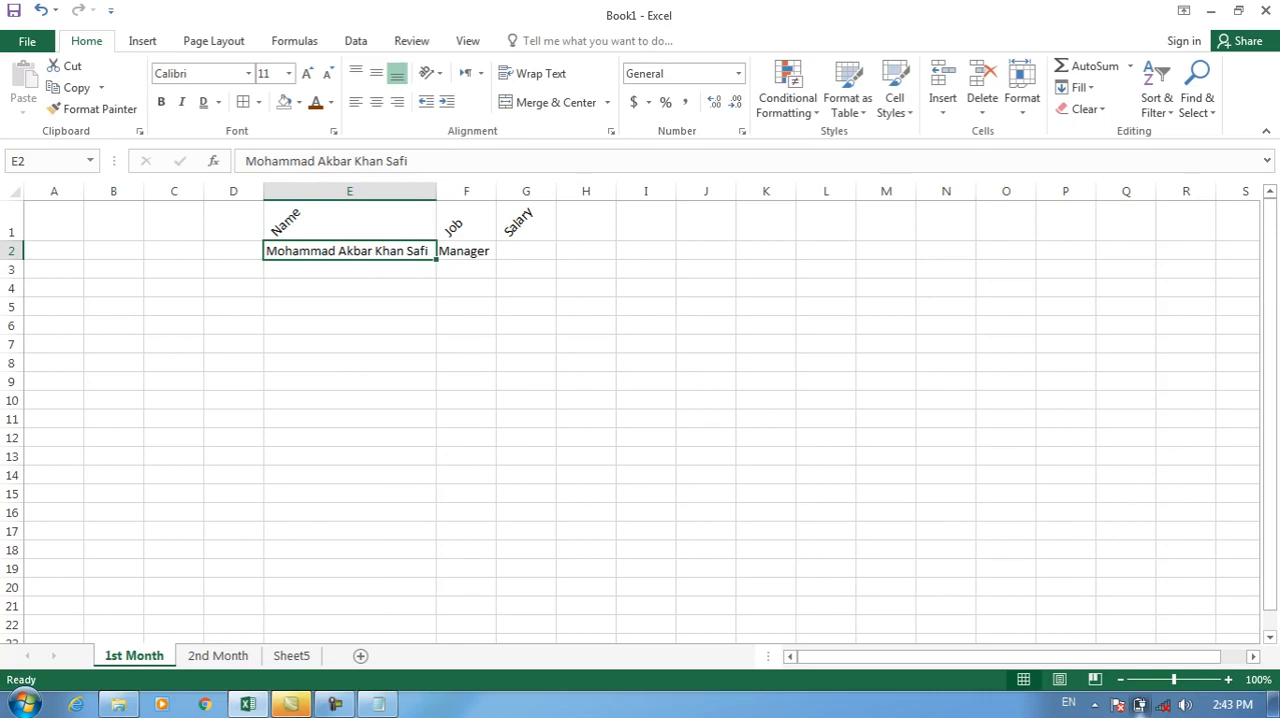
key("ctrl+z")
key("ctrl+z")
Apply Wrap Text to the long name in cell E2.
left_click(293, 251)
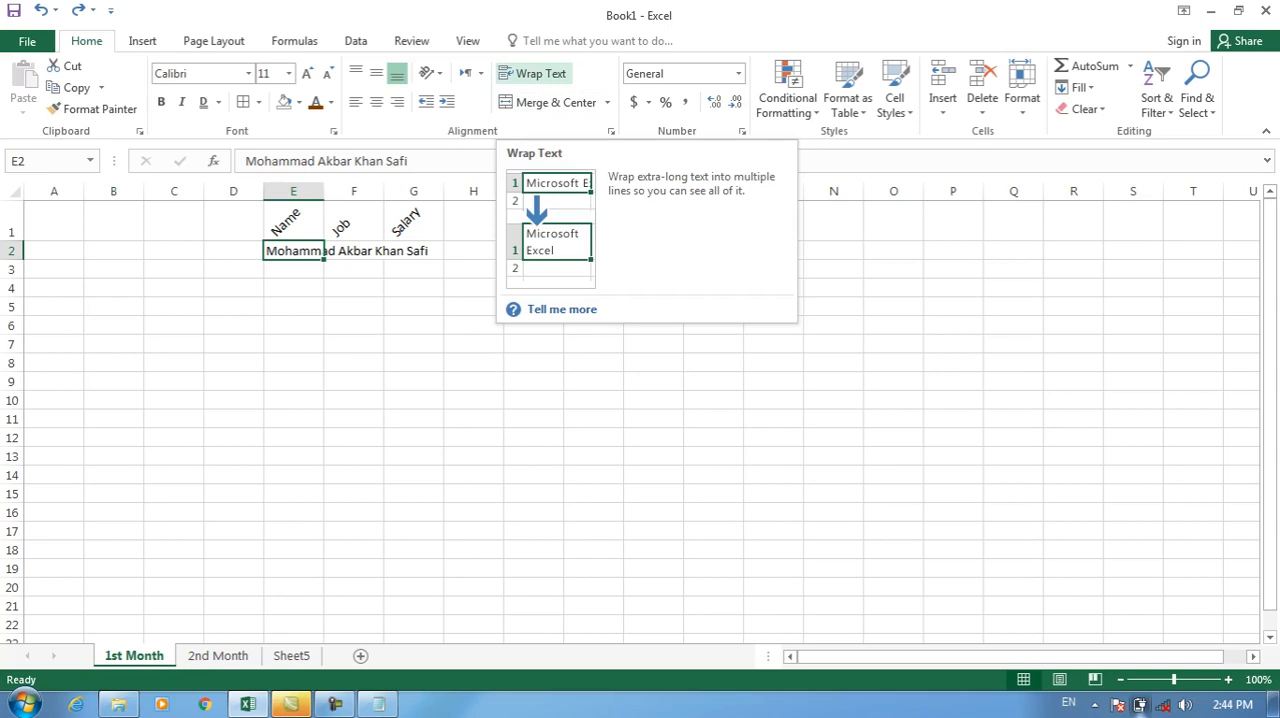
left_click(532, 73)
Enter a second person's full name in cell E3 and apply Wrap Text to it.
left_click(293, 325)
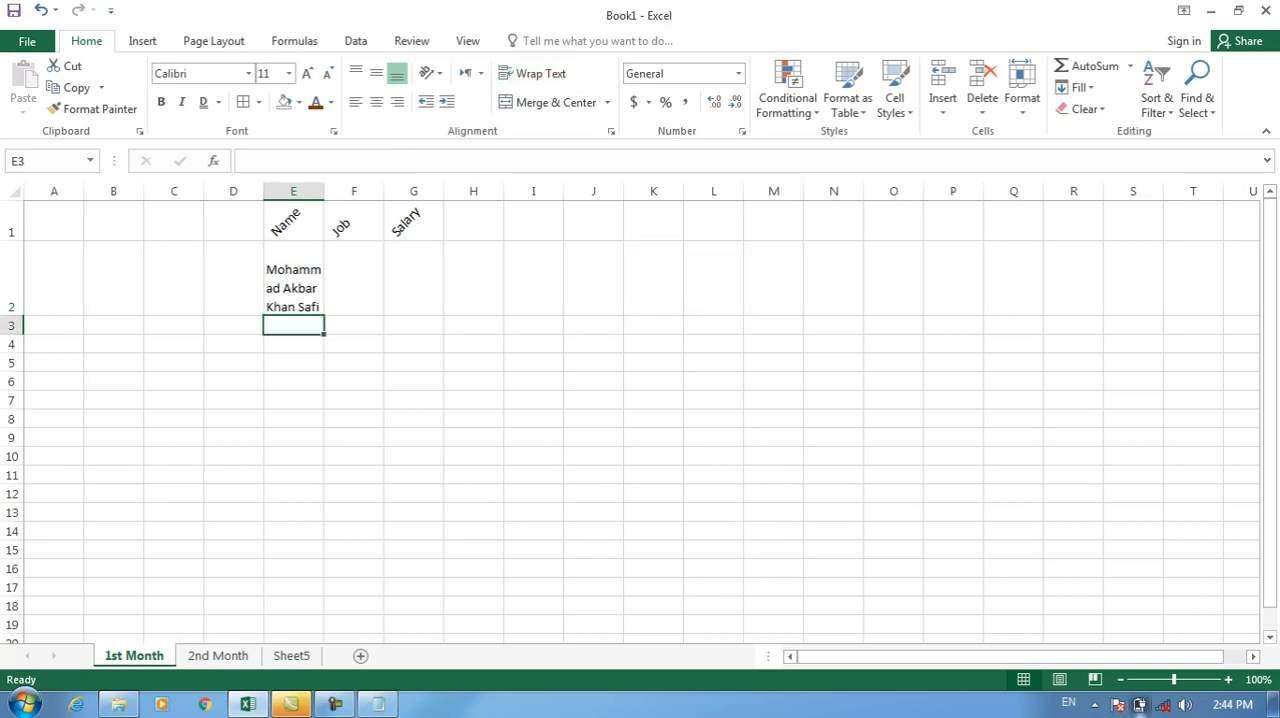
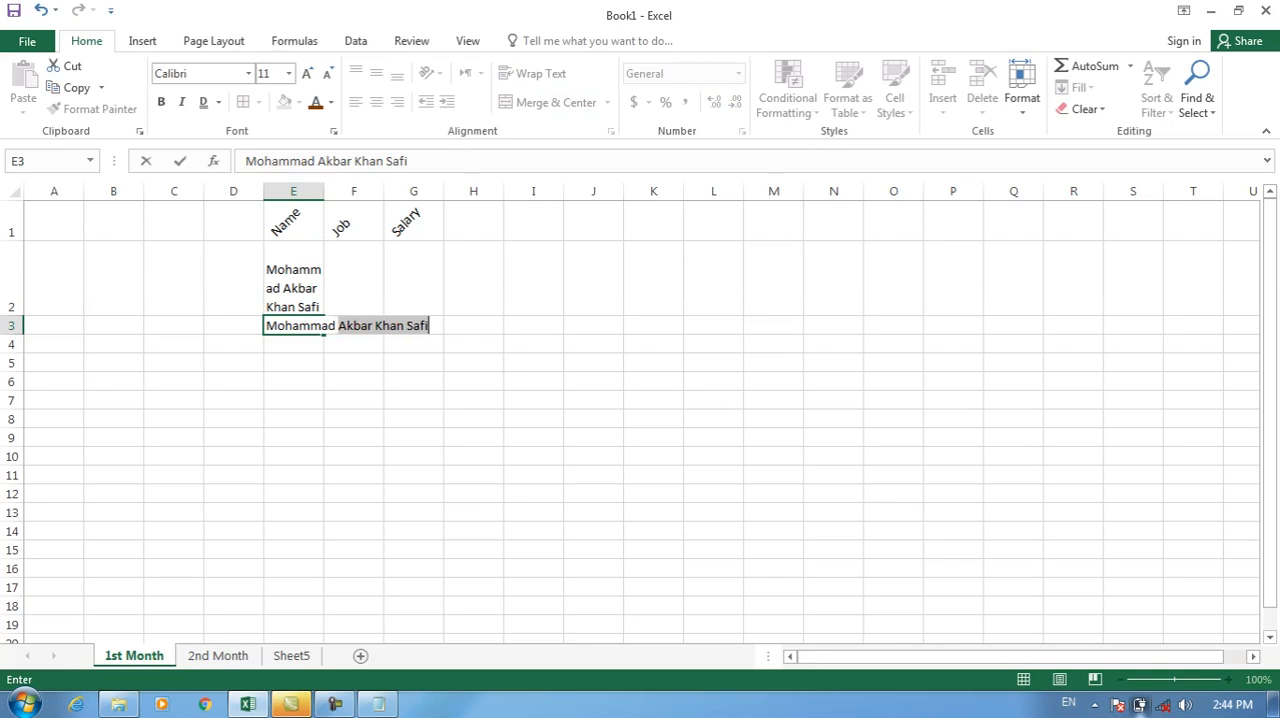
key("Return")
key("Up")
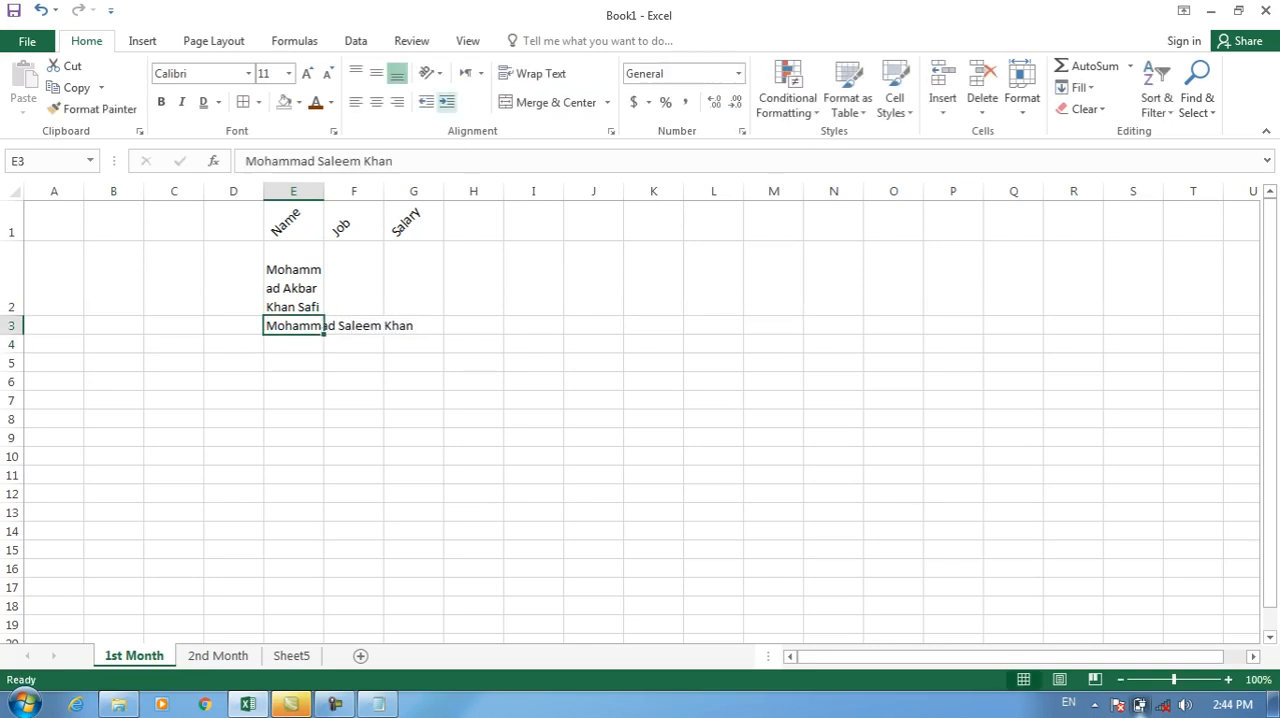
left_click(533, 73)
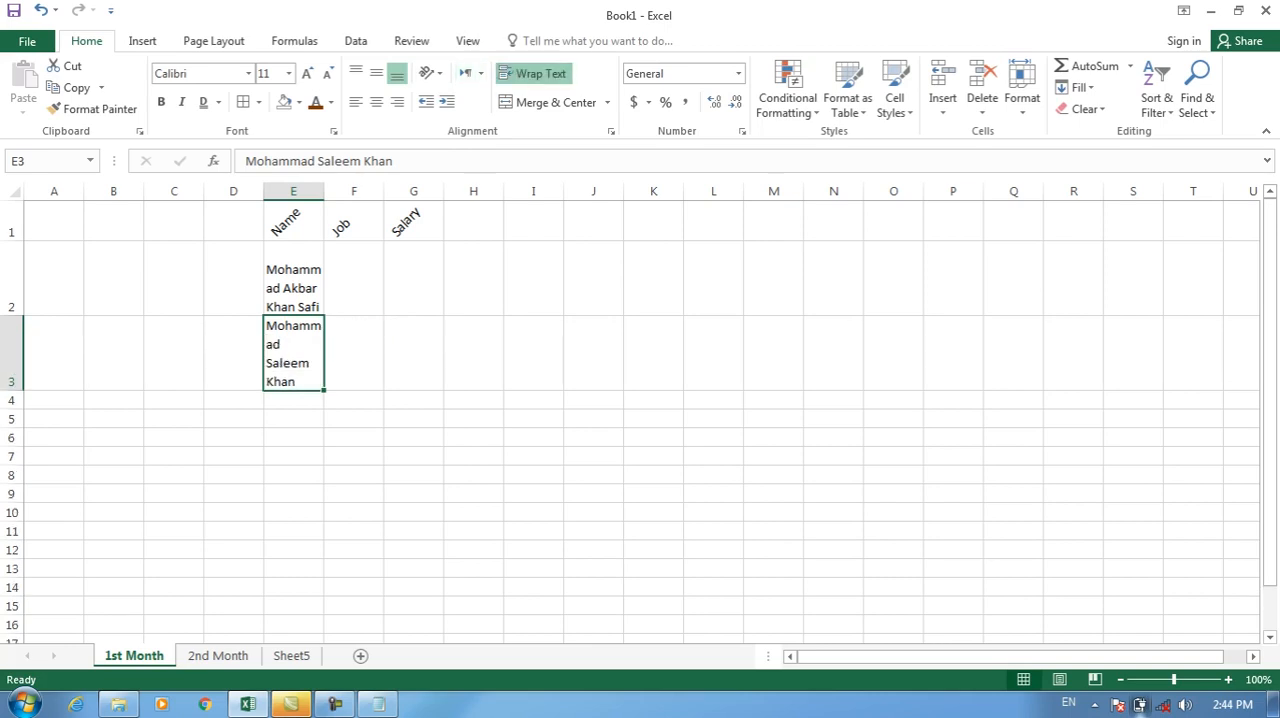